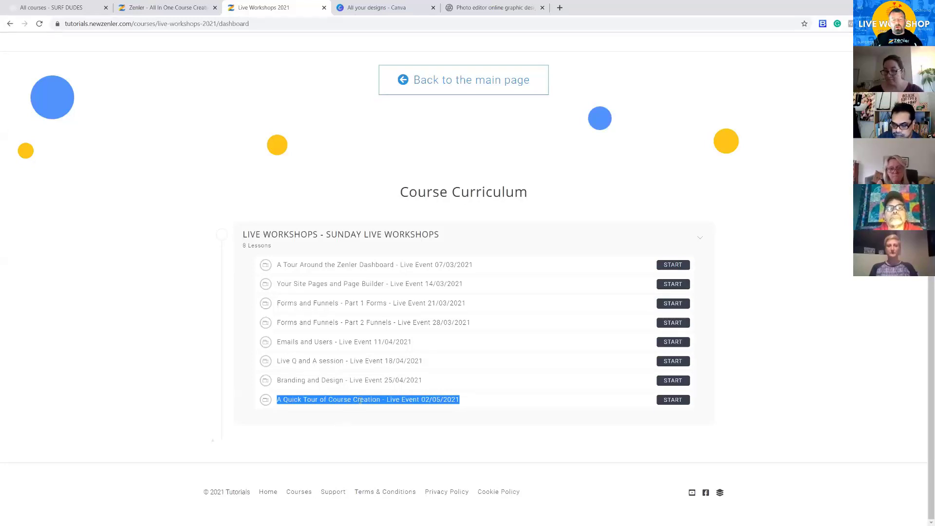
Review the Sunday live workshop lessons preceding the course creation tour in the Course Curriculum list.
drag(421, 380, 277, 258)
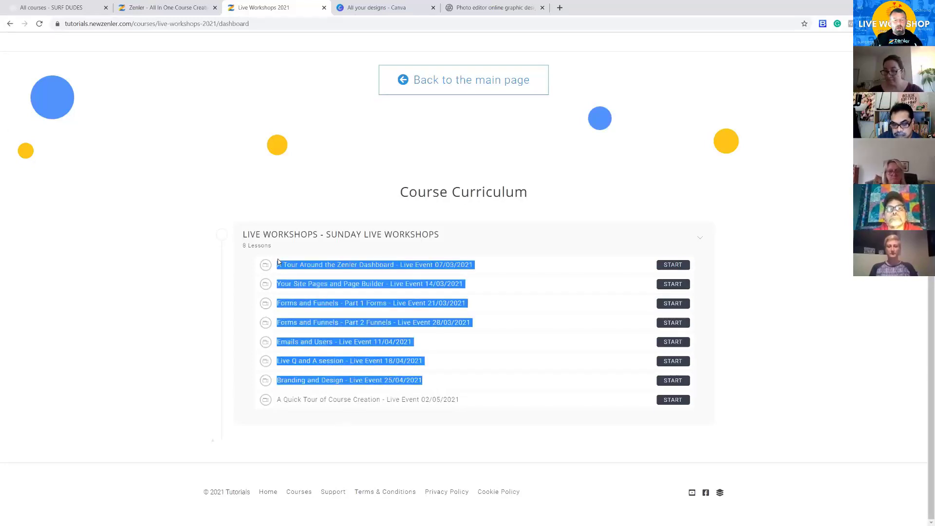
click(449, 446)
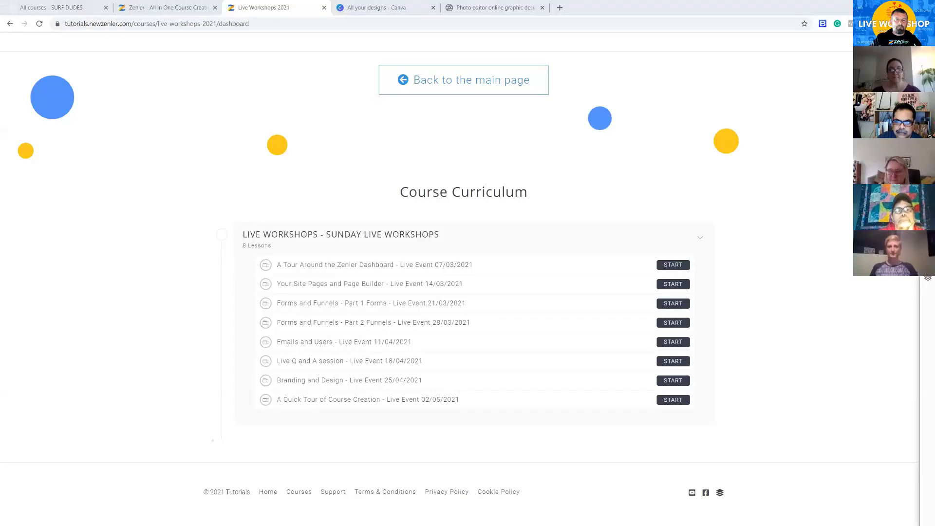
Switch to the course creation worksheet PDF in Adobe Acrobat, maximize it and review the guide to the workshops.
drag(934, 147, 78, 60)
drag(663, 449, 665, 119)
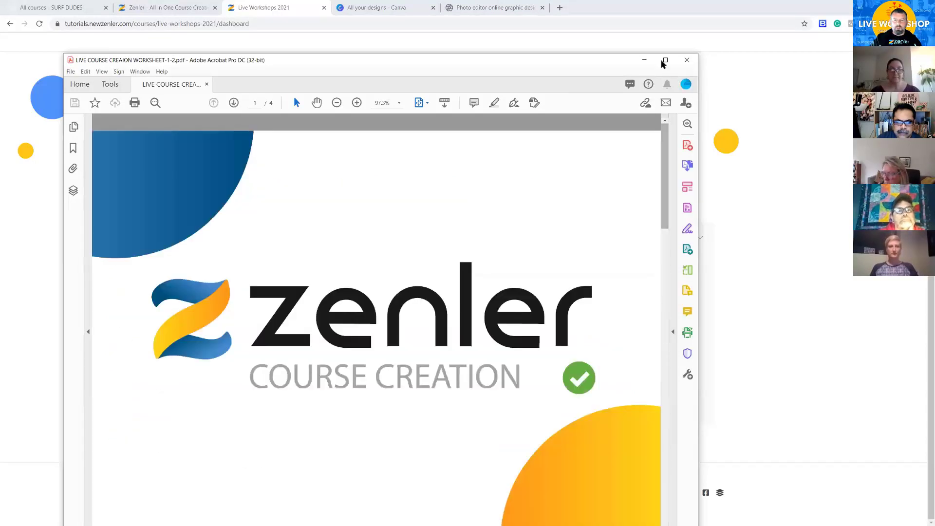
click(665, 60)
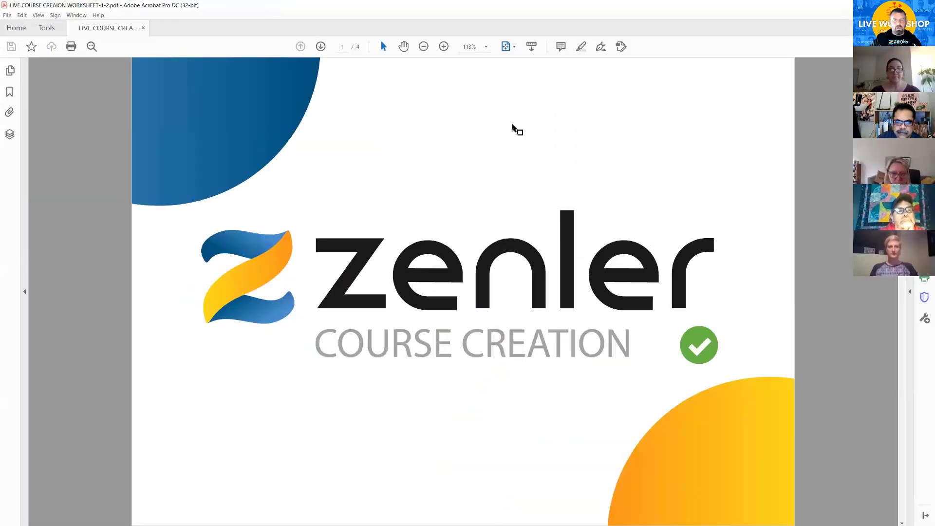
click(320, 46)
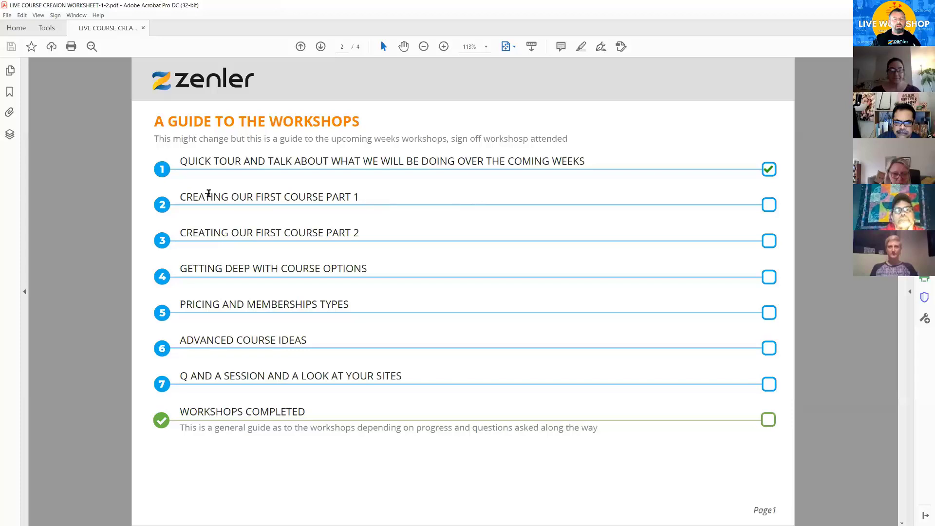
drag(181, 197, 365, 194)
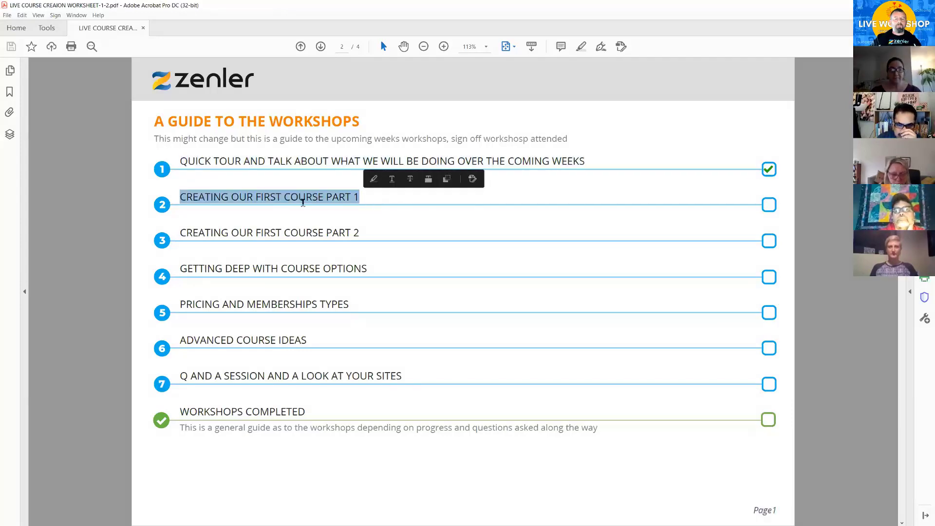
drag(193, 233, 360, 233)
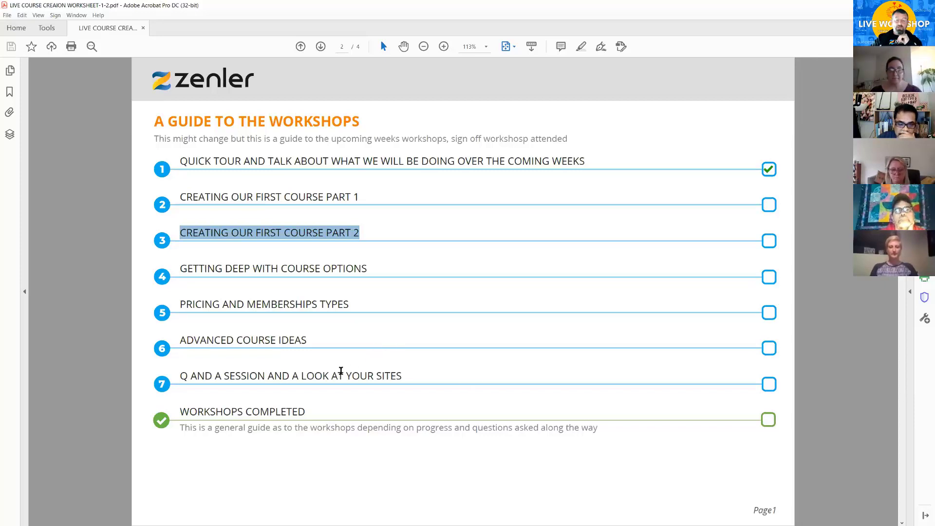
drag(181, 375, 402, 375)
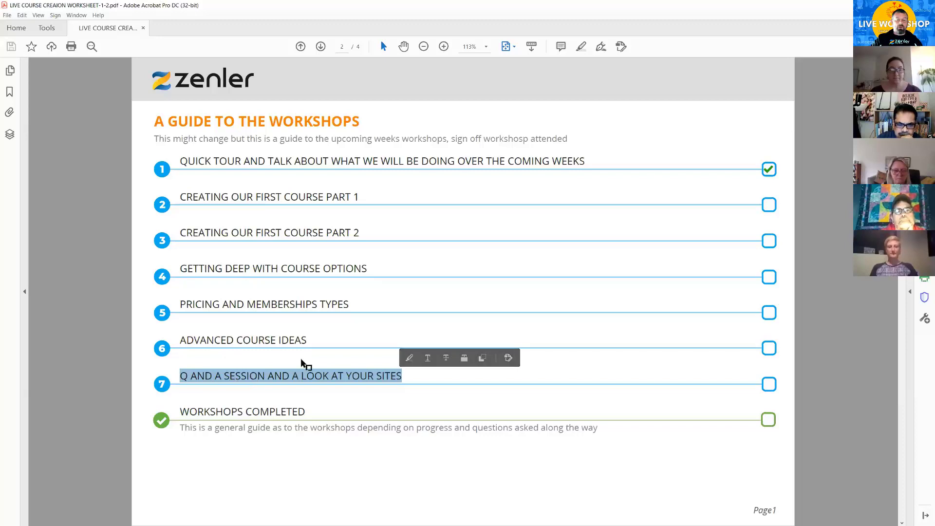
click(333, 361)
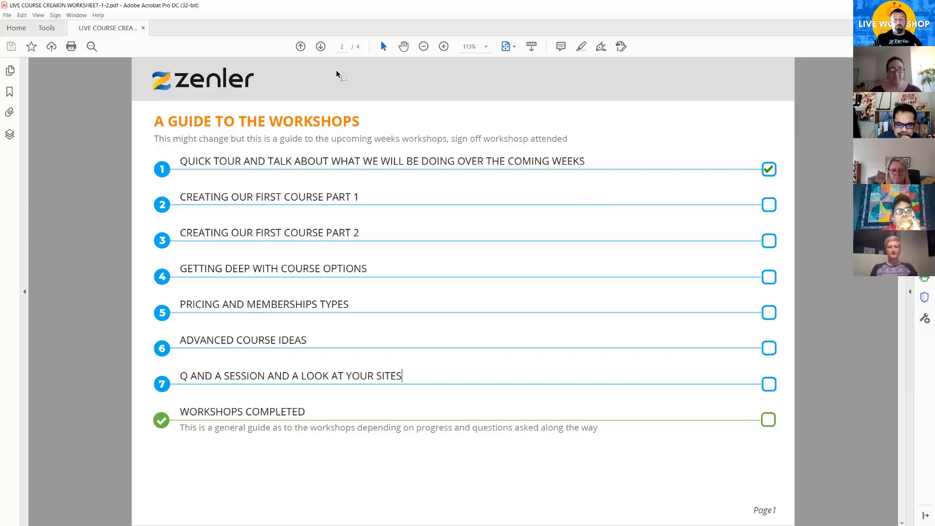
Review the homework job sheets for week 1 and week 2 in the worksheet.
click(321, 47)
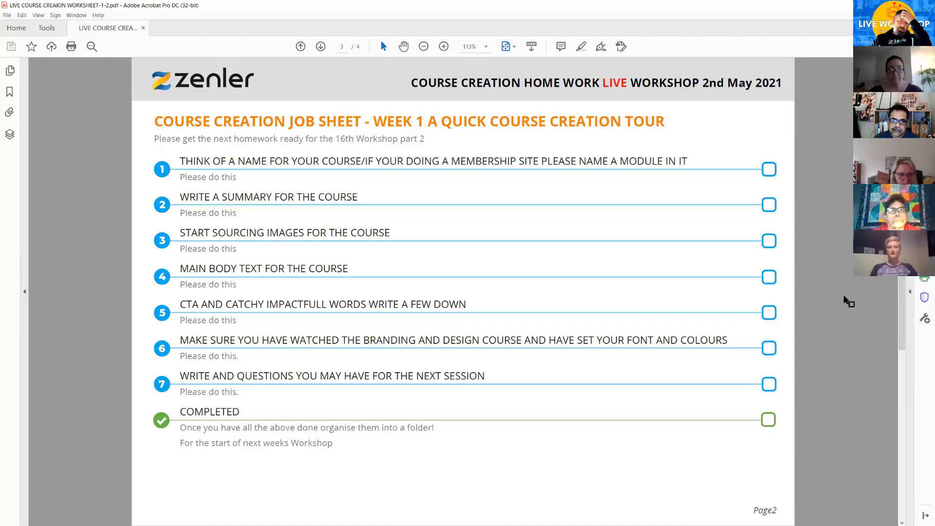
scroll(848, 301, down, 1)
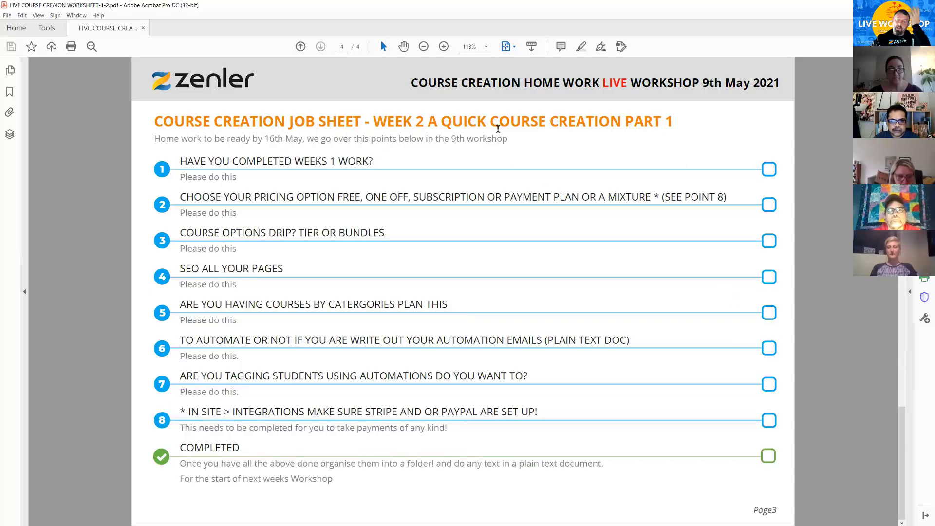
drag(421, 121, 666, 120)
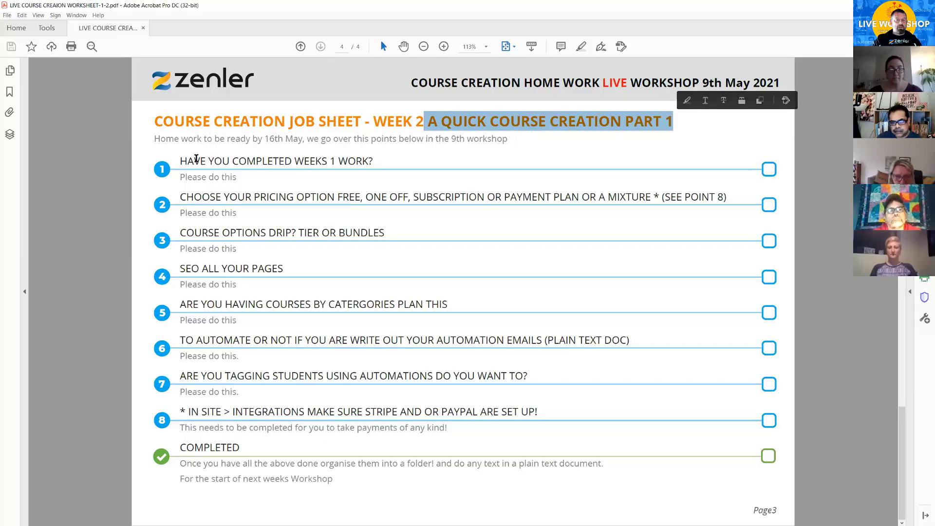
drag(188, 157, 396, 157)
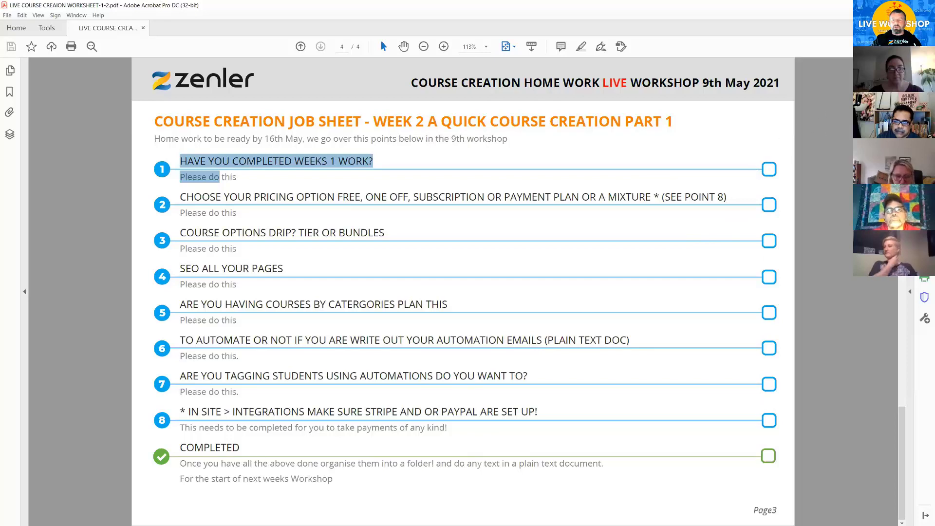
Switch to the surfdudes-courses.rtf document in WordPad and maximize its window.
key(alt+Tab)
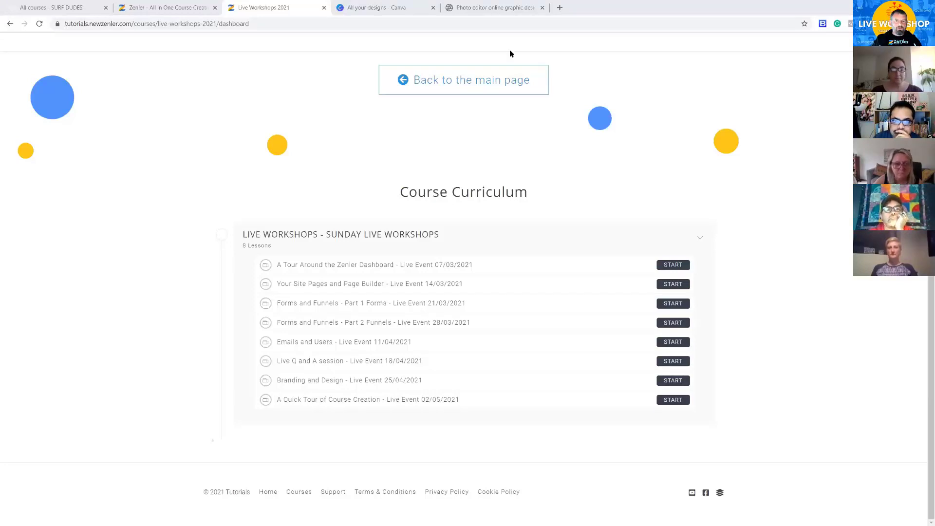
key(alt+Tab)
click(505, 216)
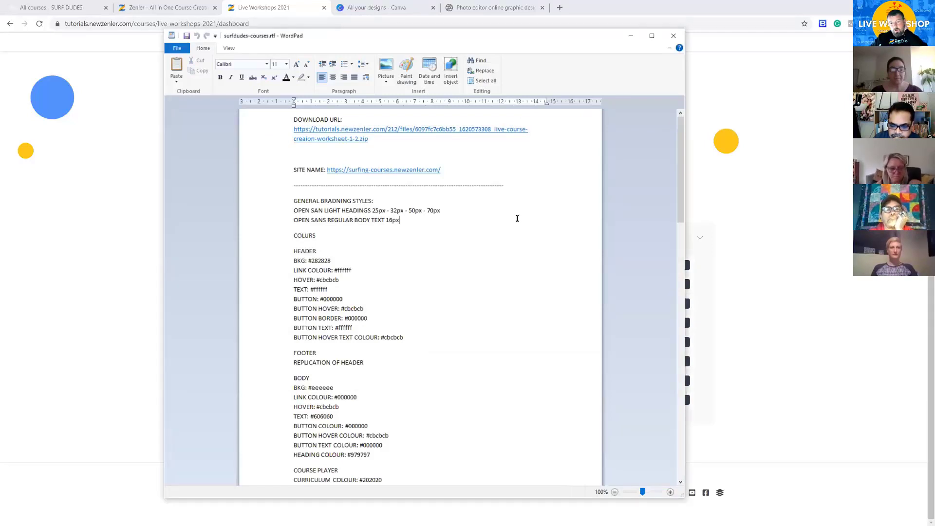
click(648, 39)
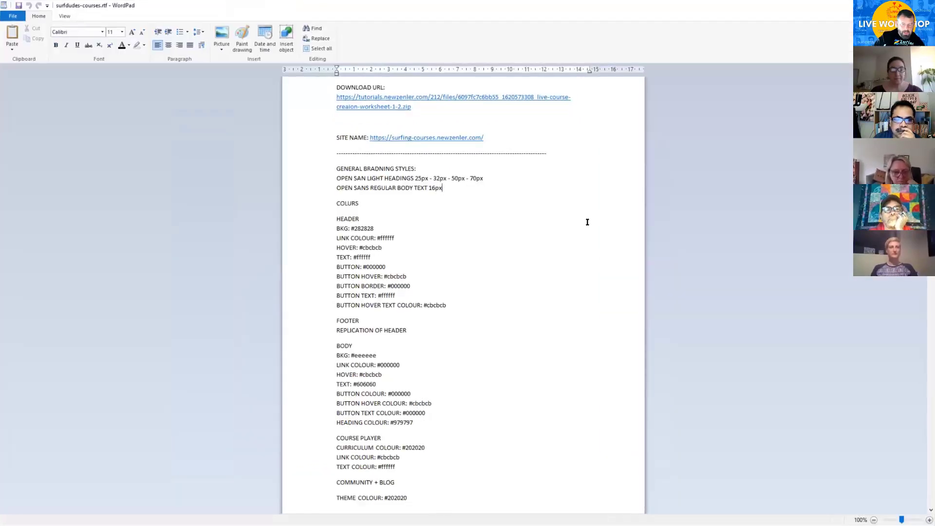
Enlarge the branding notes document to 160% zoom.
click(223, 128)
click(62, 16)
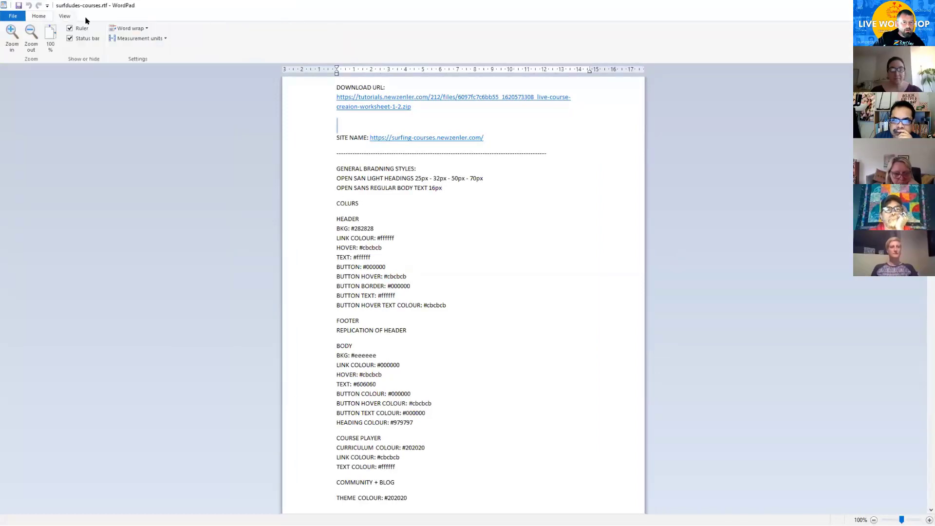
click(10, 33)
click(11, 33)
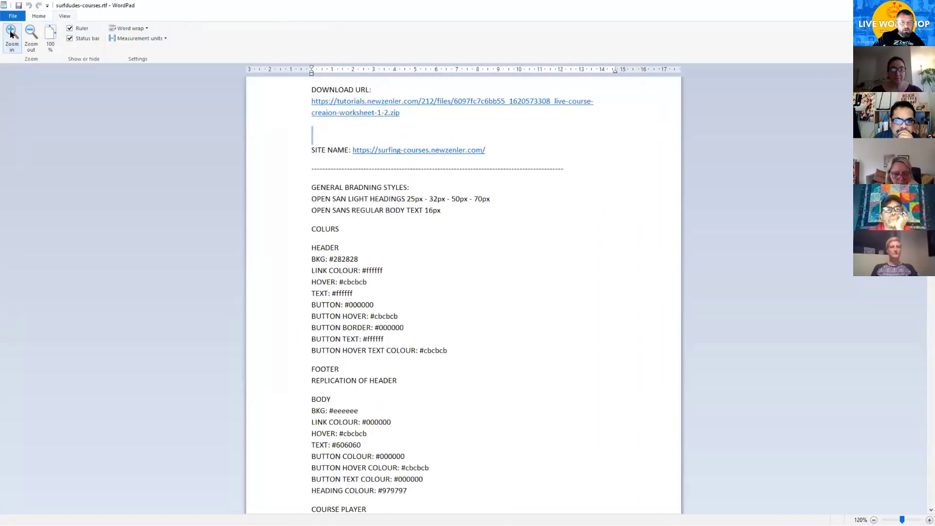
click(11, 33)
click(11, 33)
click(10, 33)
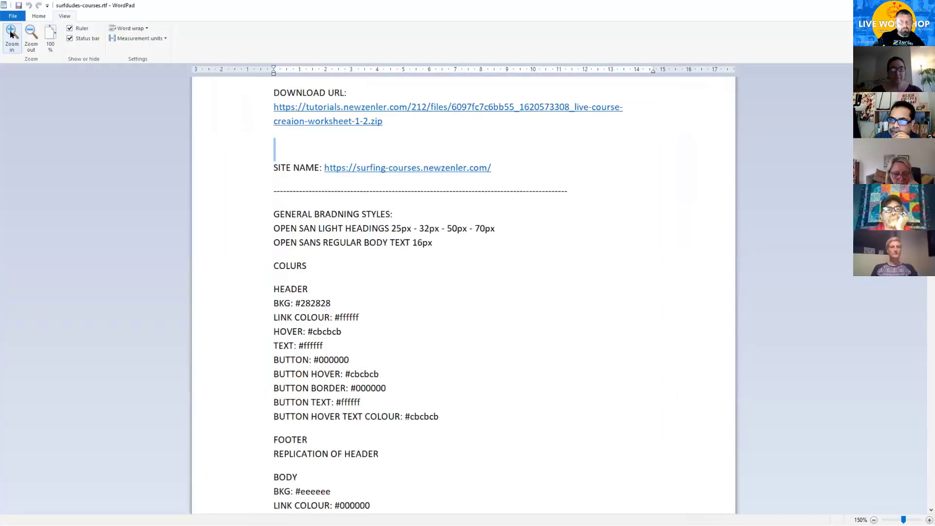
click(11, 33)
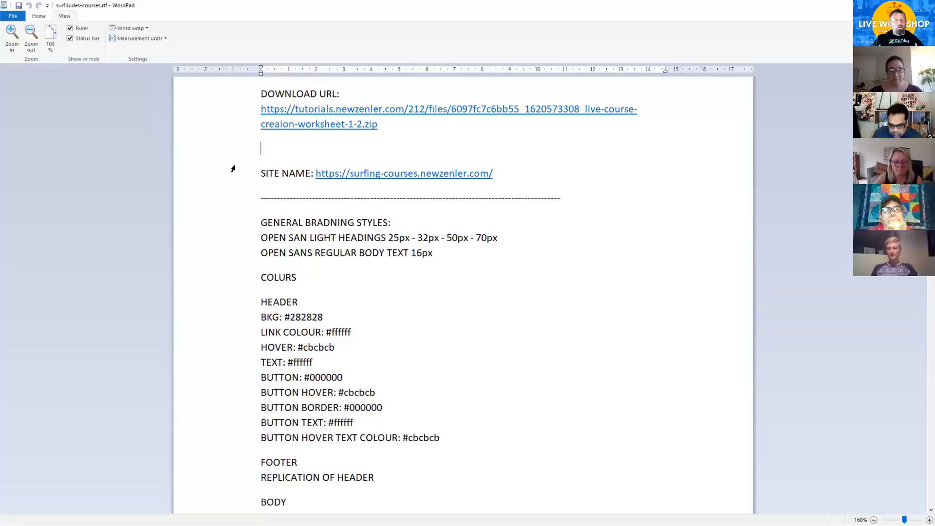
Correct the misspelled "COLURS" heading in the branding notes to "COLOURS".
drag(263, 171, 536, 173)
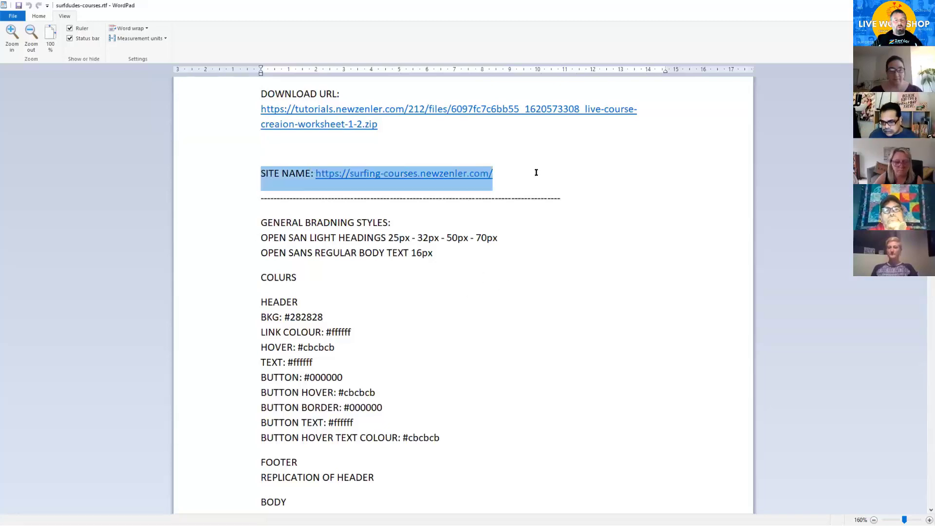
click(586, 190)
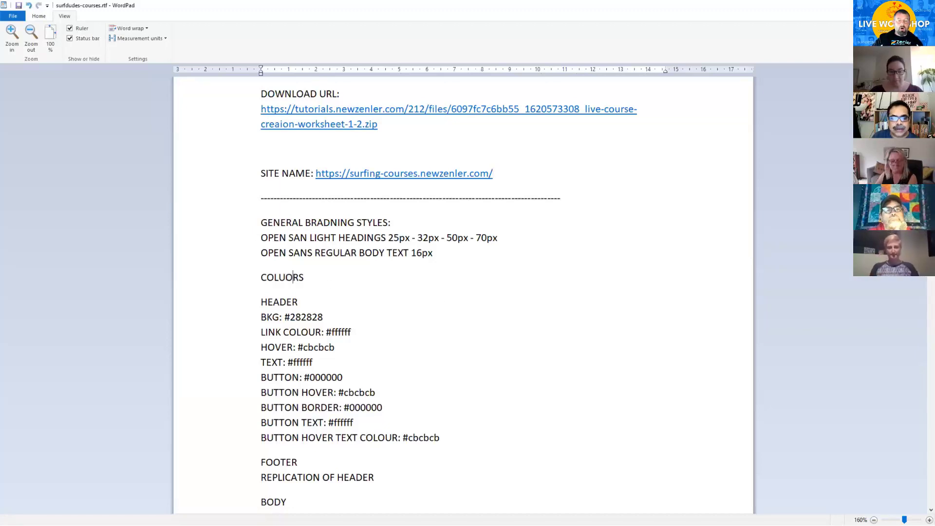
key(BackSpace)
text(OU)
click(469, 336)
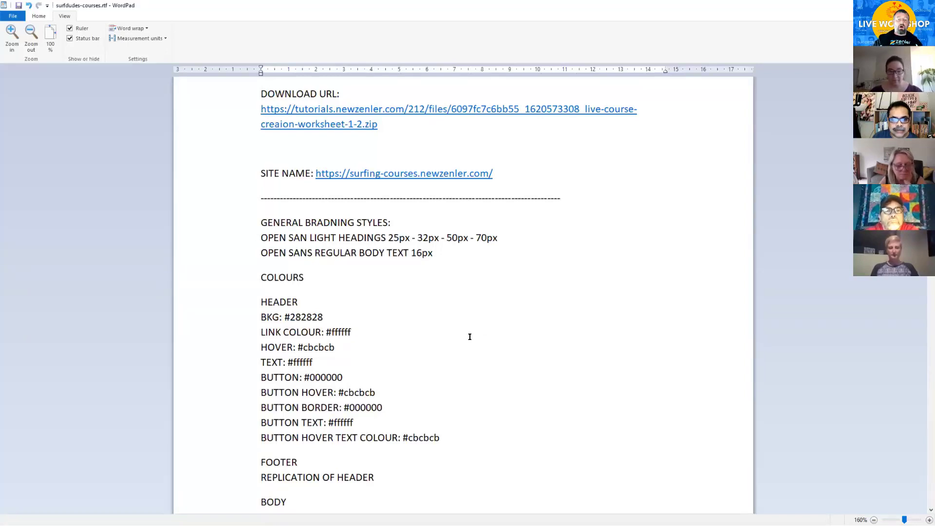
Review the header colour codes and the heading and body font styles in the branding notes.
drag(357, 334, 333, 331)
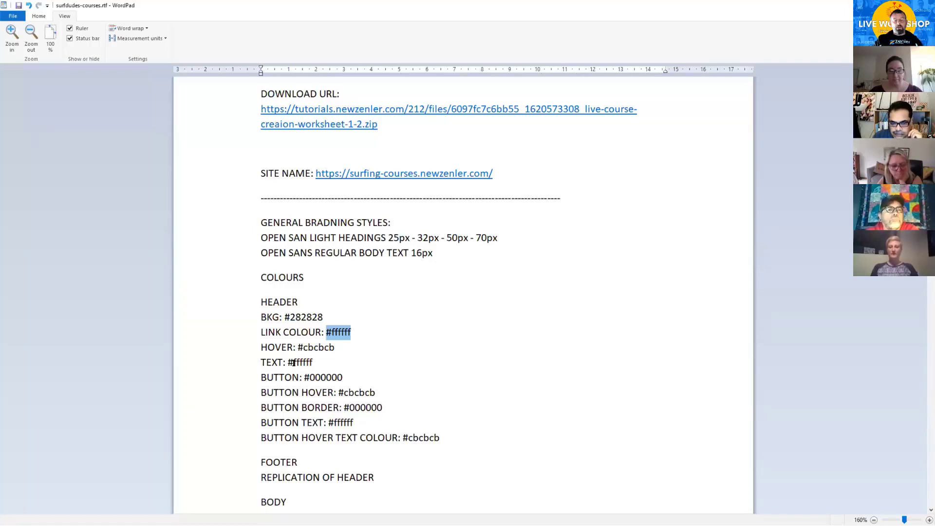
drag(309, 377, 343, 375)
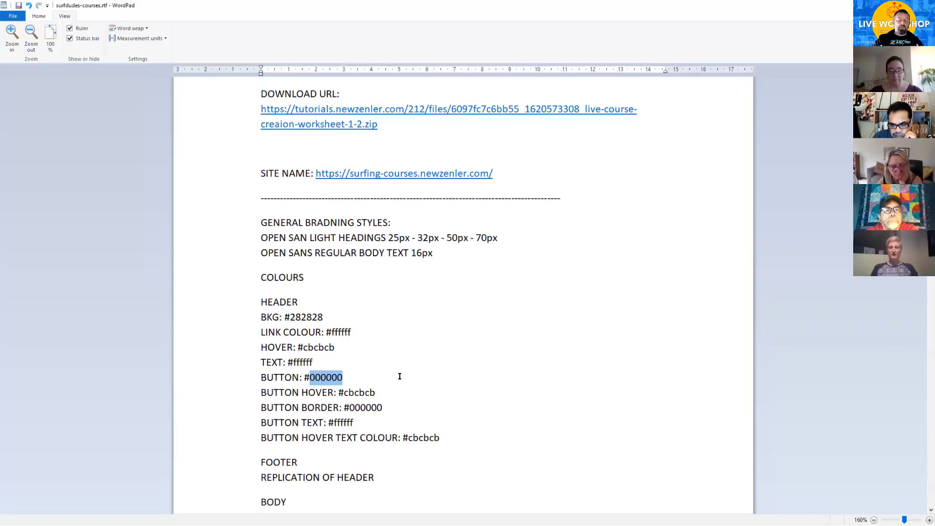
click(413, 366)
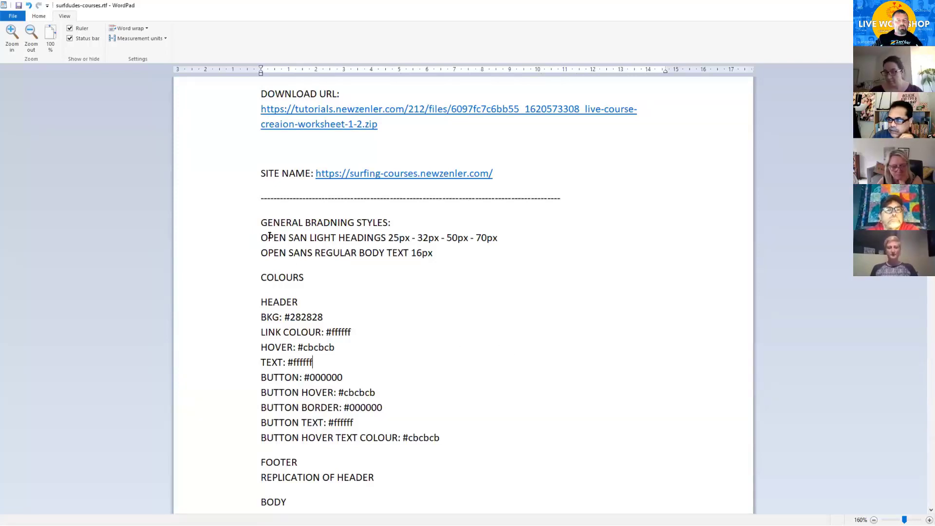
drag(261, 237, 497, 238)
drag(271, 253, 467, 253)
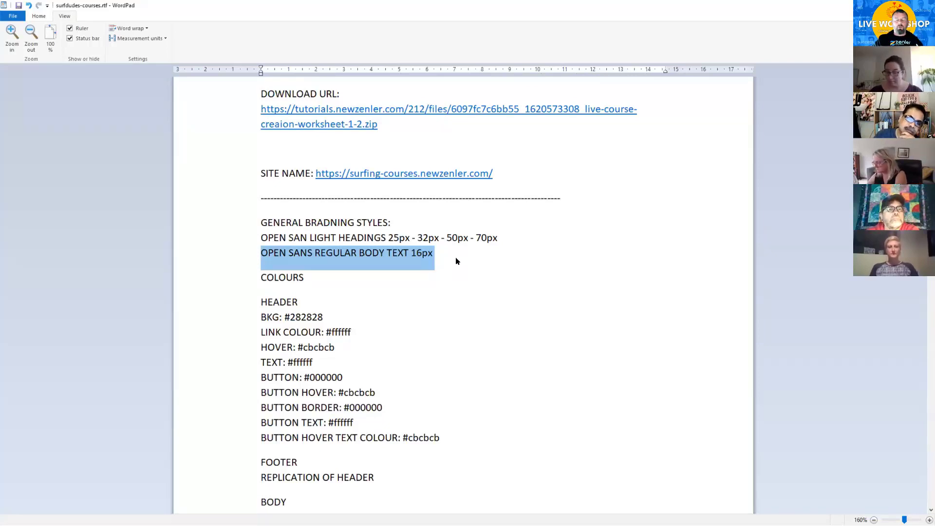
click(463, 260)
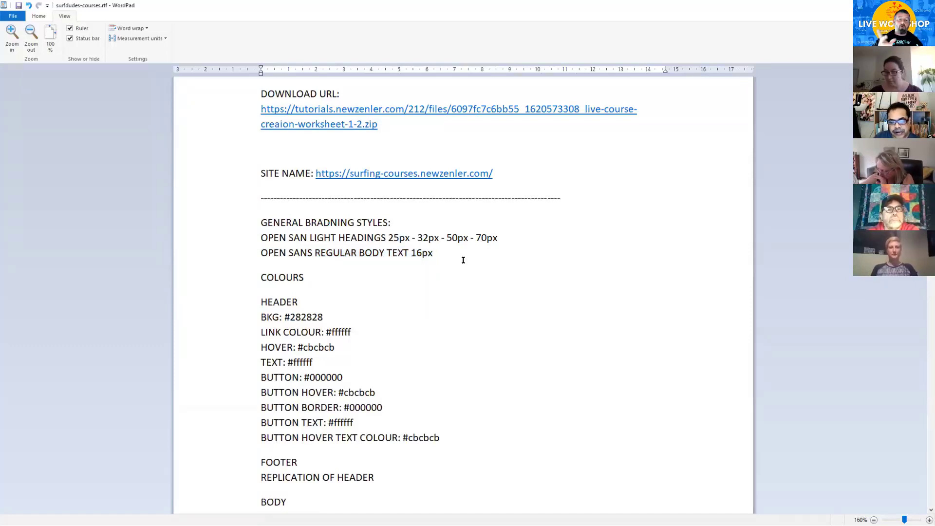
scroll(502, 307, down, 3)
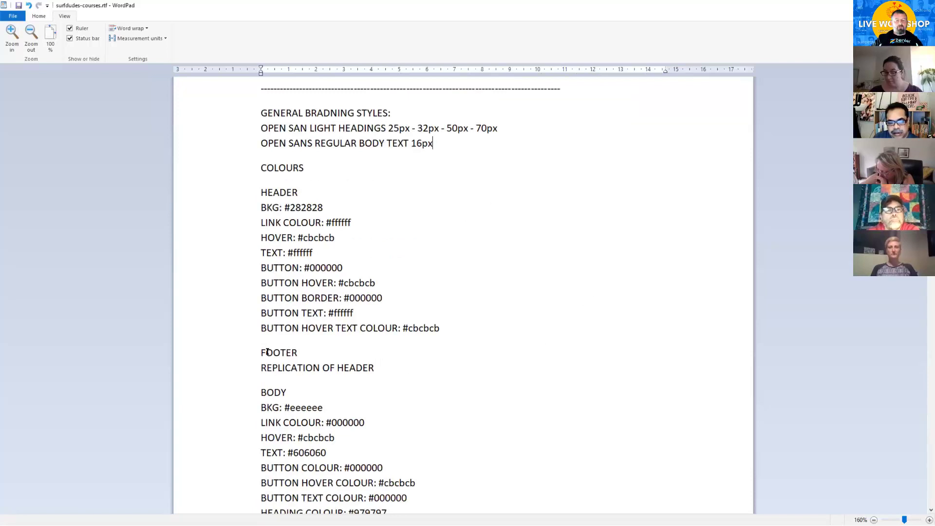
drag(263, 193, 446, 328)
click(535, 327)
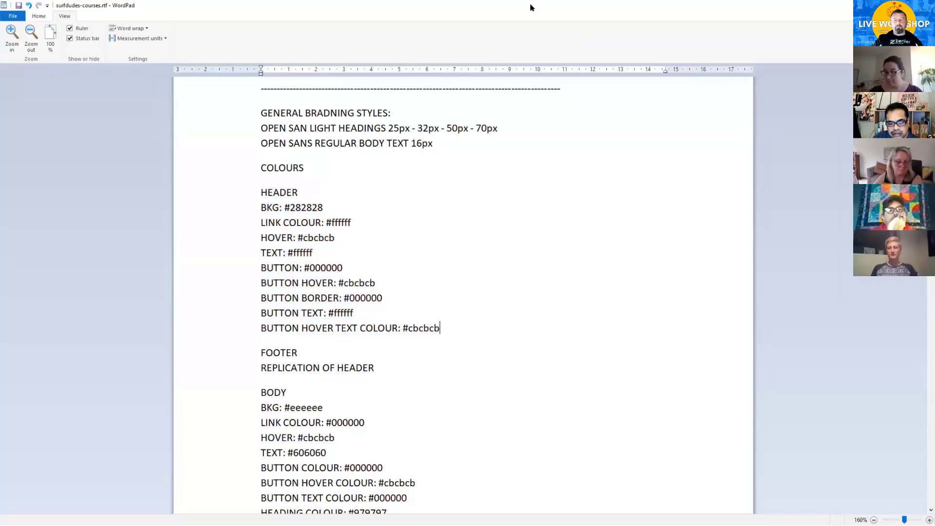
Switch to the browser and open the SURF DUDES site's Branding settings at the sitewide Font family section.
key(alt+Tab)
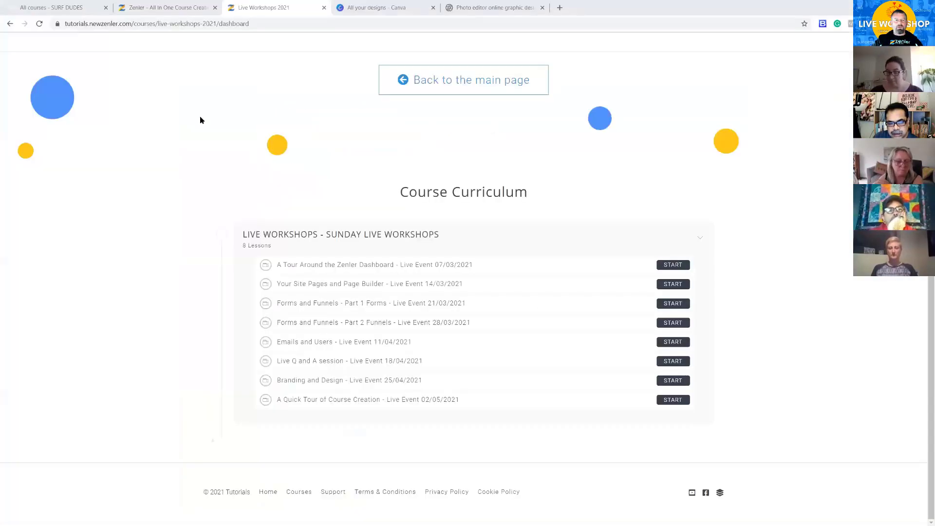
click(58, 8)
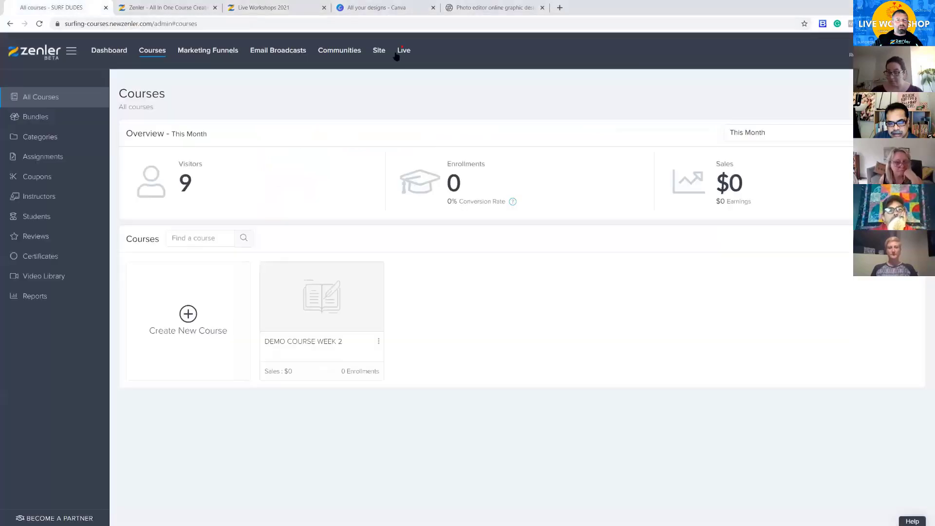
click(379, 50)
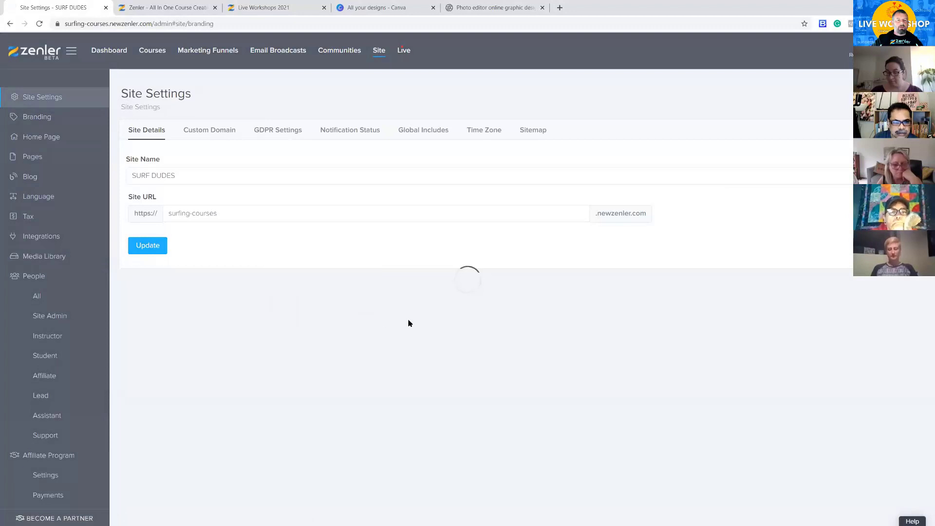
scroll(397, 318, down, 5)
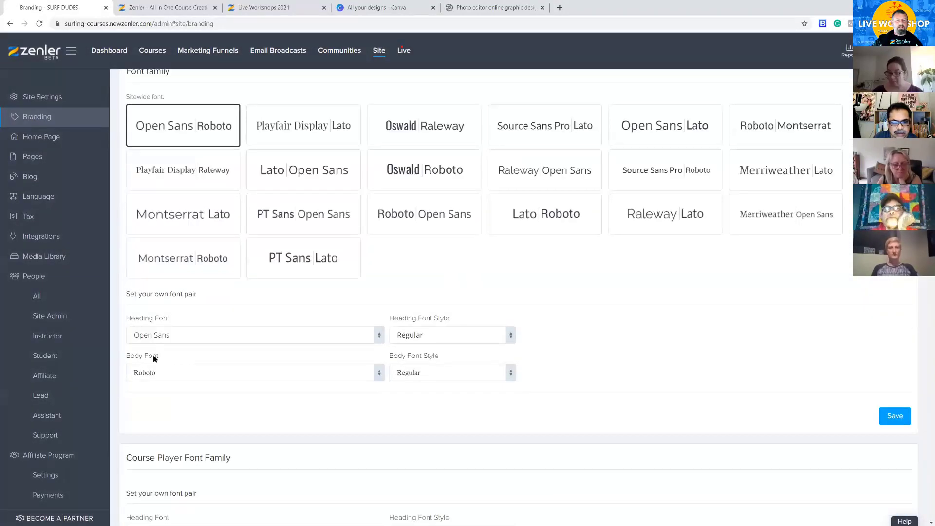
scroll(267, 344, up, 5)
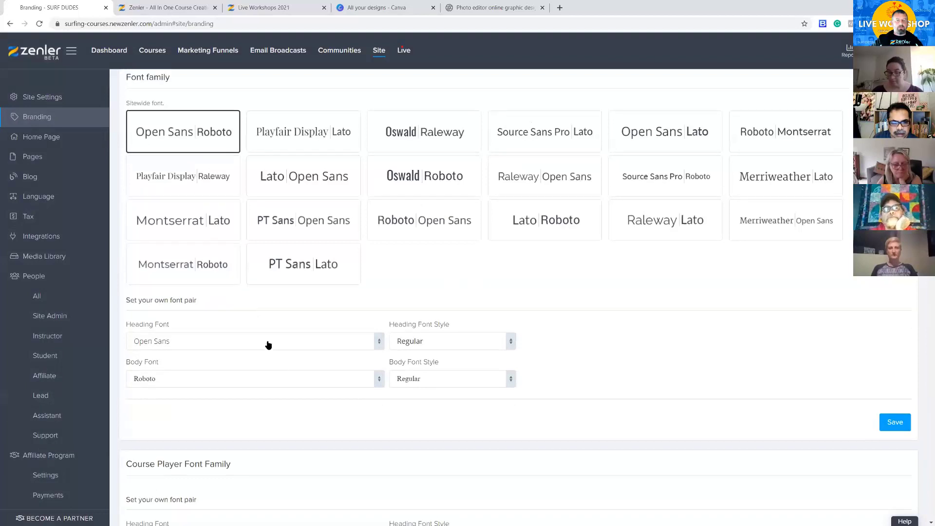
Review the sitewide and Course Player font family settings on the Branding page, down to the Colors section.
scroll(268, 345, down, 4)
scroll(267, 344, down, 1)
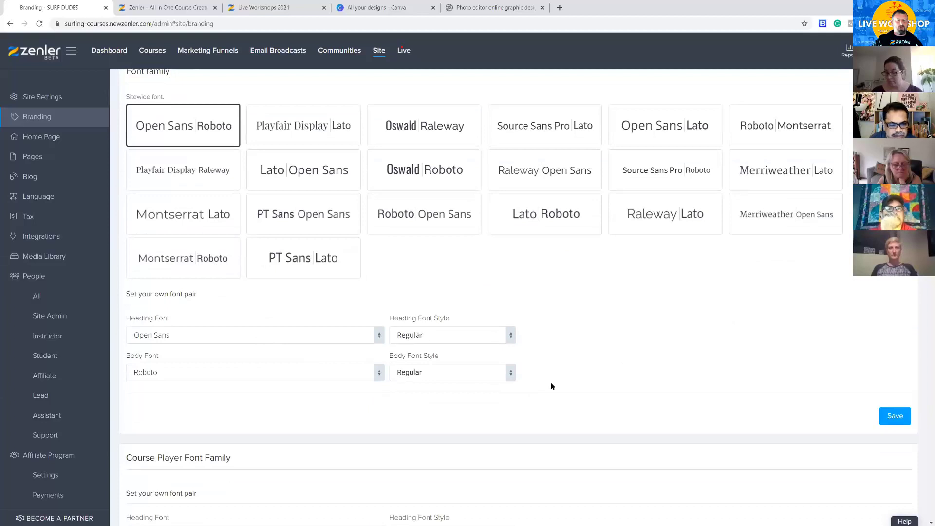
scroll(448, 387, down, 5)
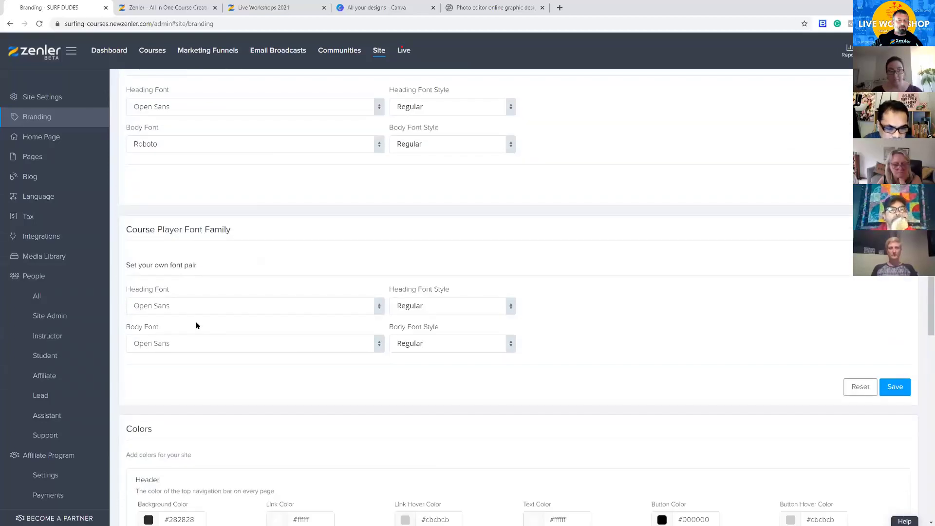
scroll(323, 307, down, 6)
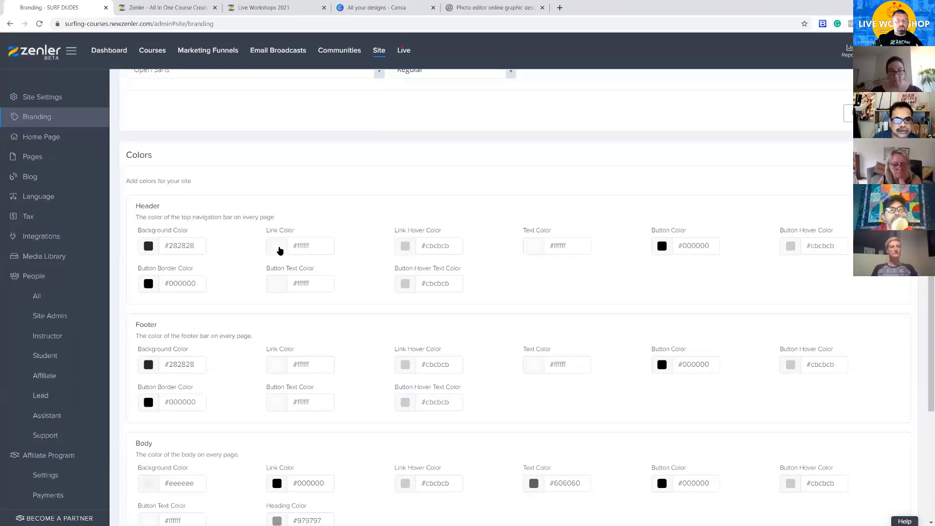
Inspect the header's Link Color picker without changing it, and look over the header, footer and body colour settings.
click(279, 249)
click(249, 256)
drag(234, 270, 227, 255)
click(329, 221)
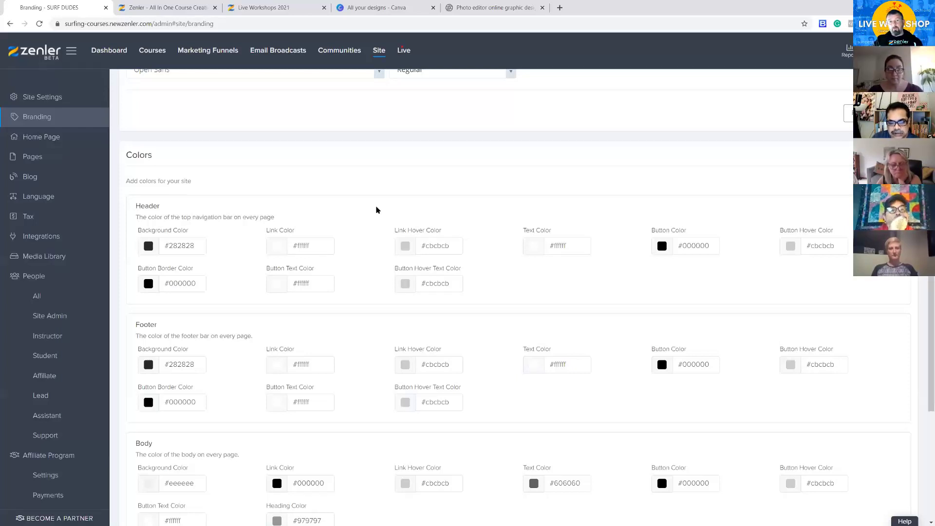
scroll(376, 210, down, 2)
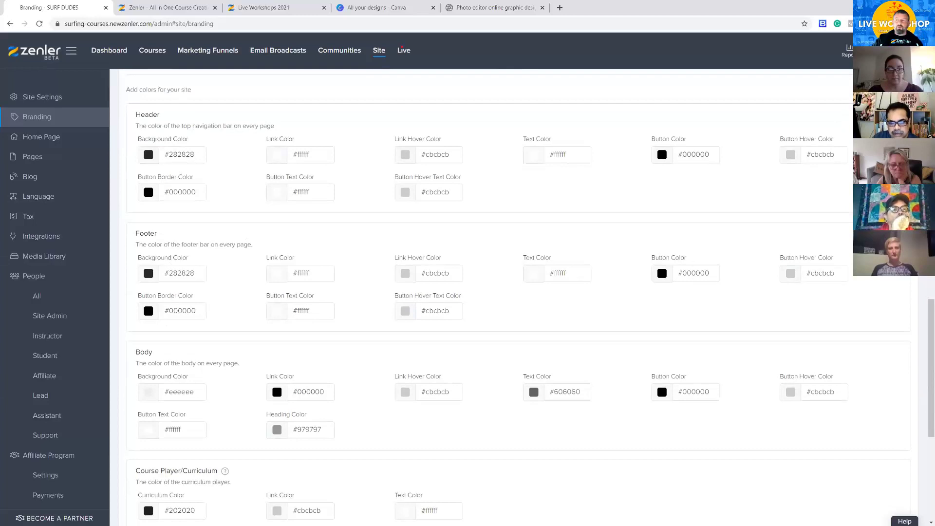
Switch to the WordPad branding notes and review the footer, body, course player and community and blog colours.
key(alt+Tab)
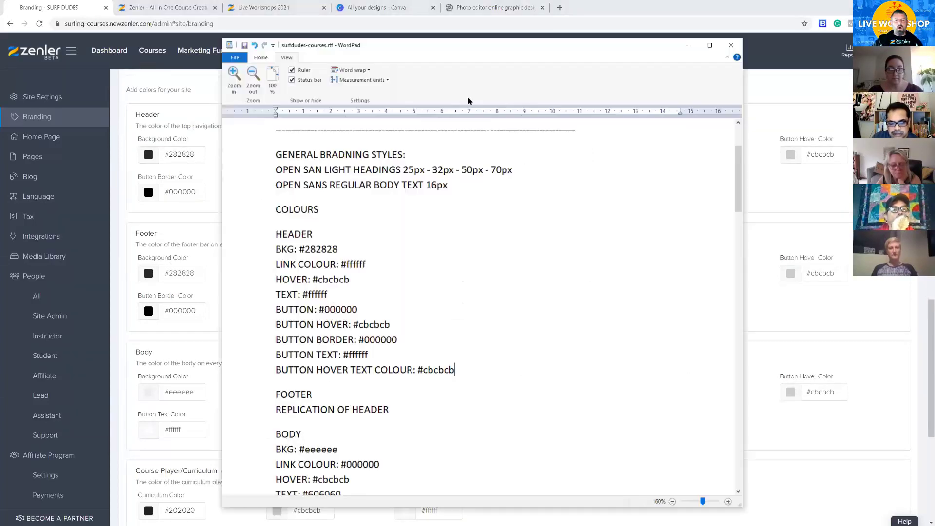
scroll(538, 273, down, 4)
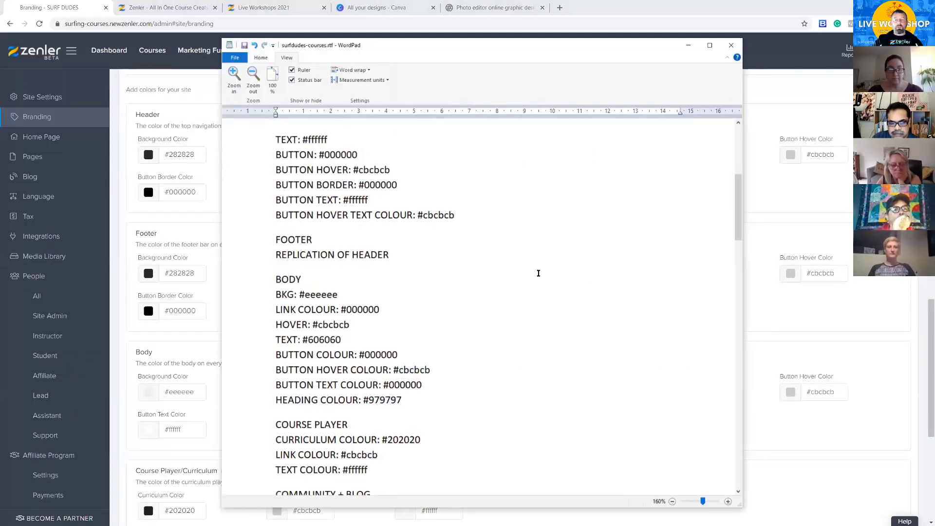
scroll(511, 280, down, 1)
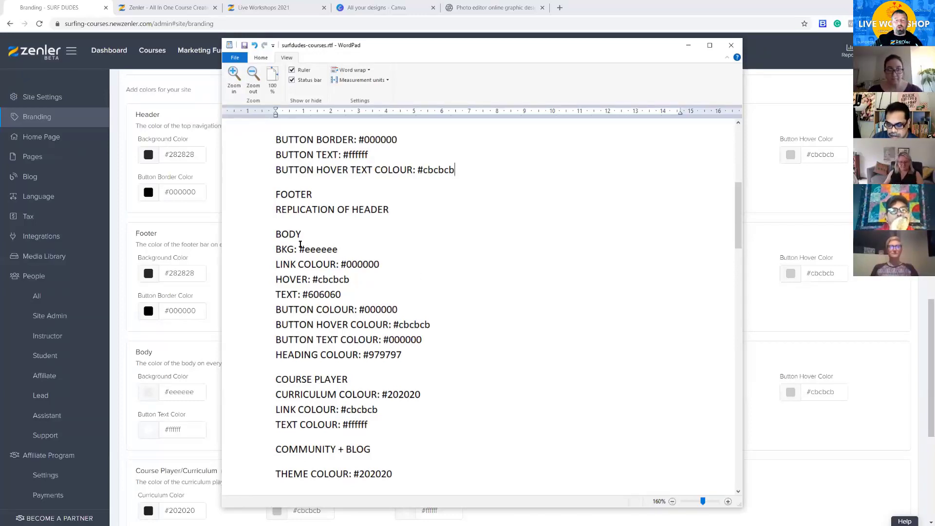
scroll(452, 287, down, 2)
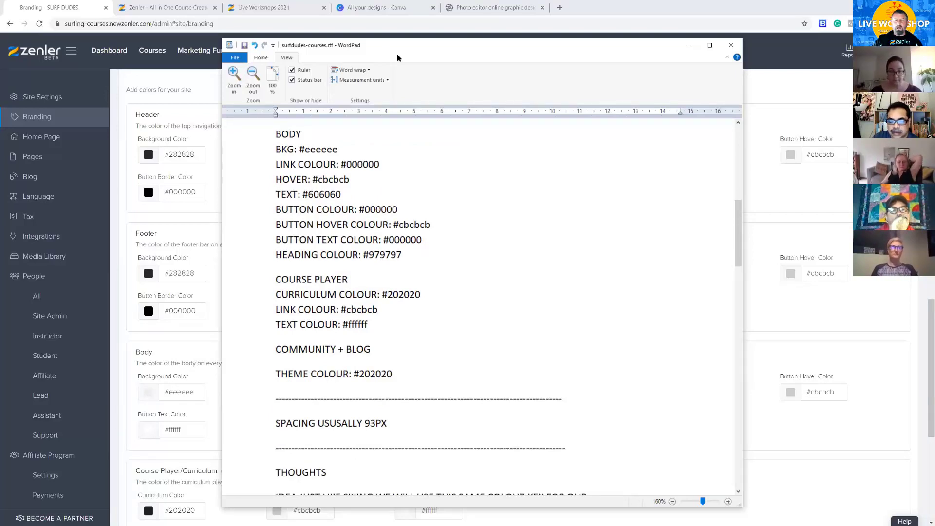
Minimize the notes and review the Course Player, Community and Blog colours in Zenler, returning to the Branding page's Logo section.
click(688, 46)
scroll(540, 246, down, 3)
scroll(540, 246, down, 3)
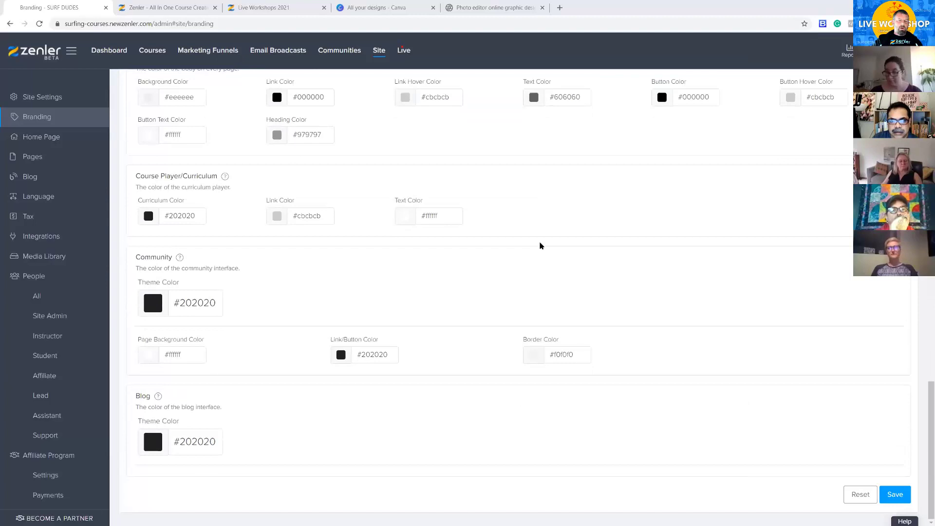
scroll(542, 245, up, 10)
scroll(543, 244, up, 2)
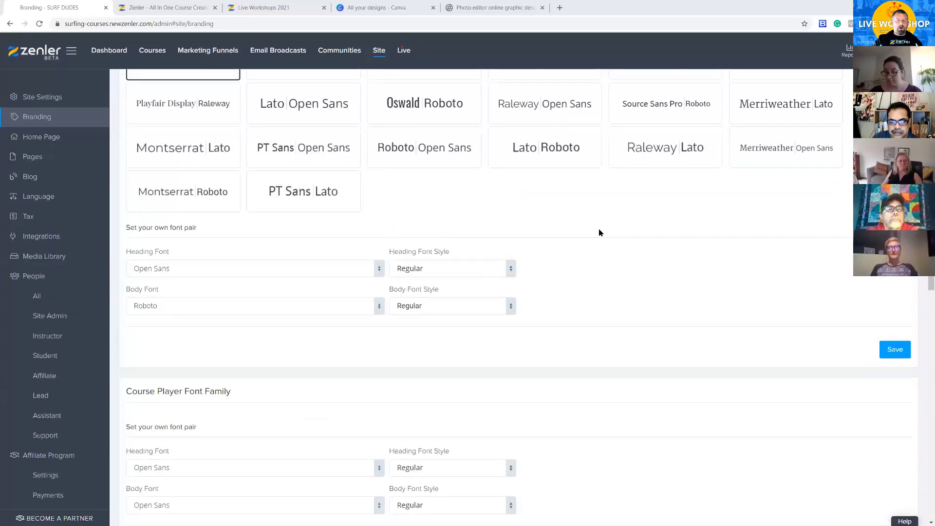
scroll(655, 321, up, 8)
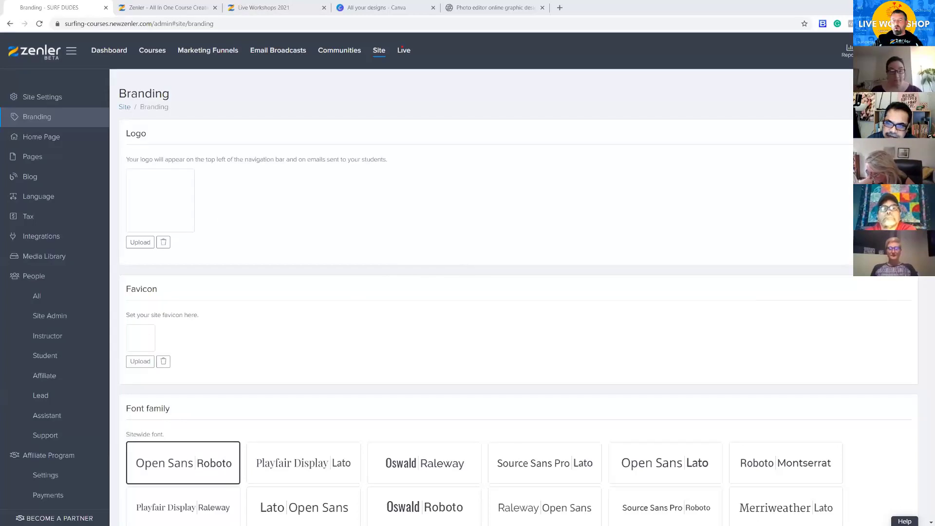
Switch to the WordPad notes and review the spacing note, the thoughts section and the colour key for course levels.
key(alt+Tab)
scroll(680, 307, down, 5)
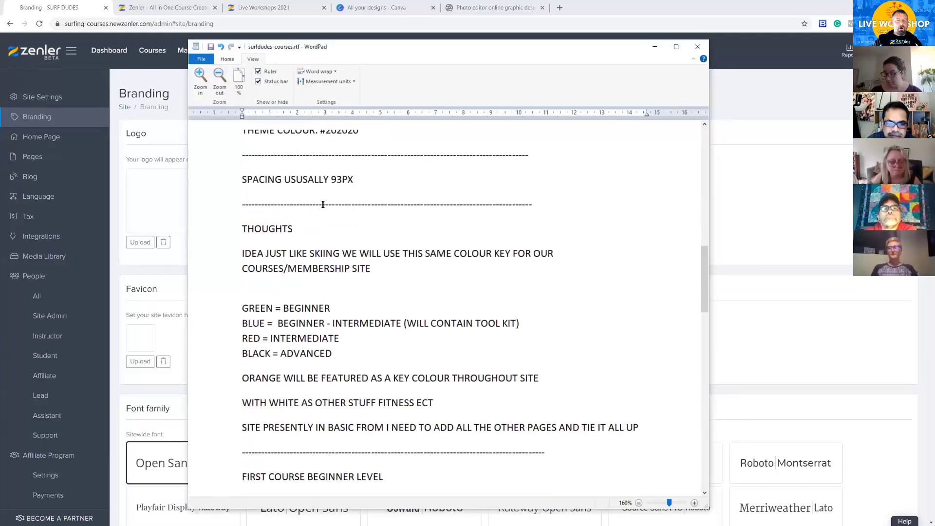
drag(243, 178, 373, 179)
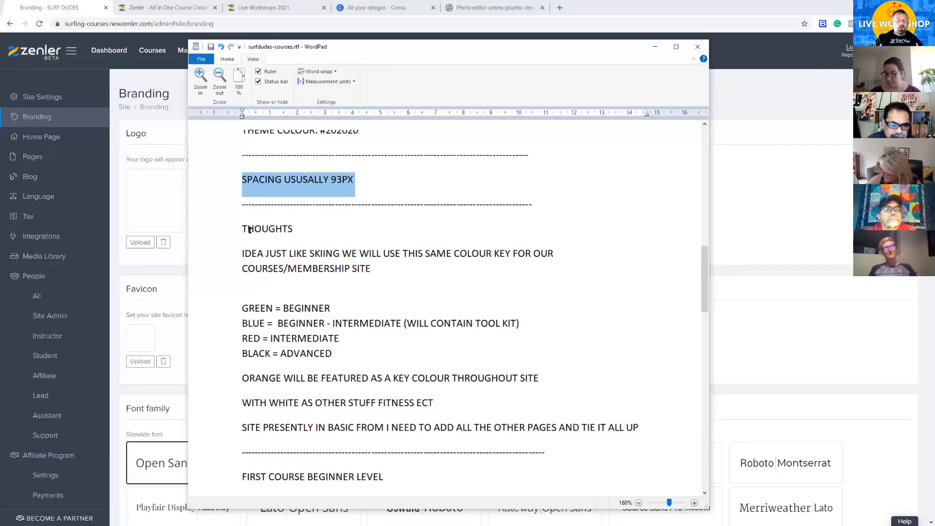
drag(250, 228, 302, 233)
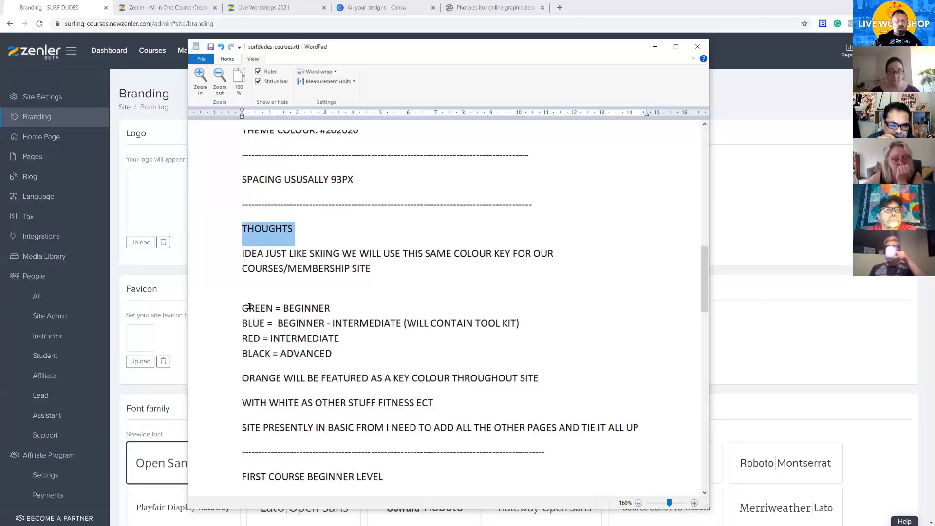
drag(239, 309, 347, 302)
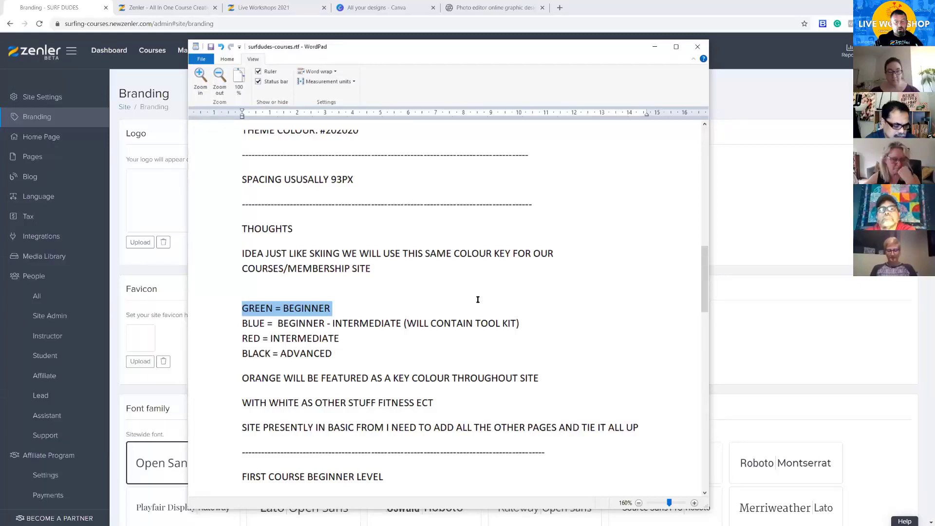
Review the title, subtitle and call-to-action lines for the first beginner-level course in the notes.
scroll(482, 283, down, 5)
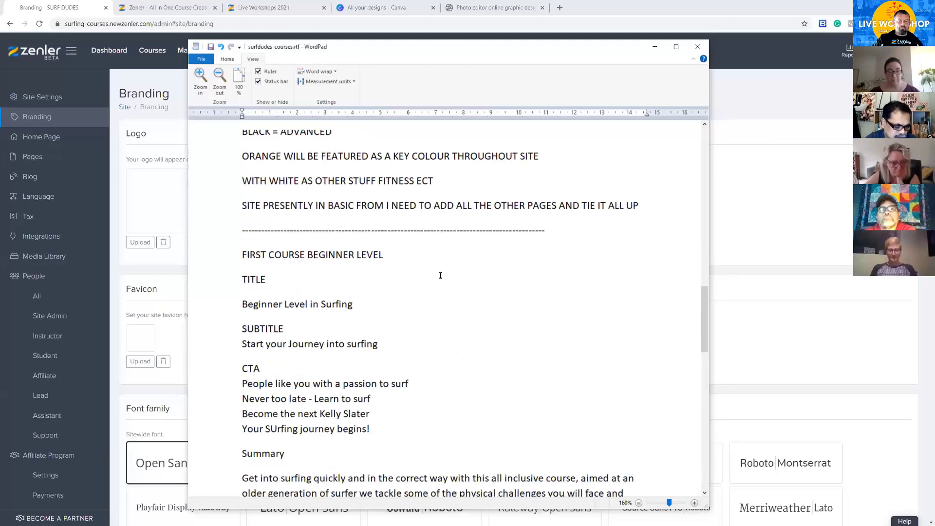
scroll(441, 275, down, 2)
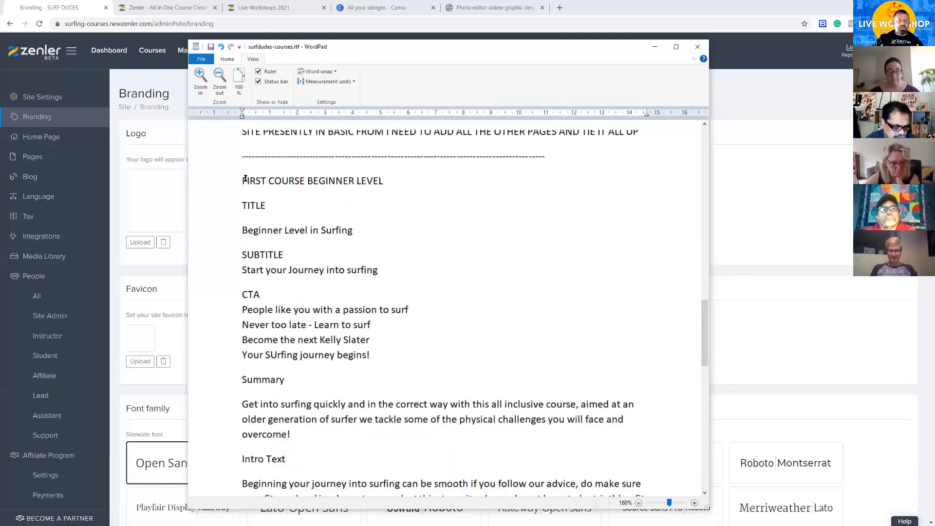
drag(243, 180, 393, 178)
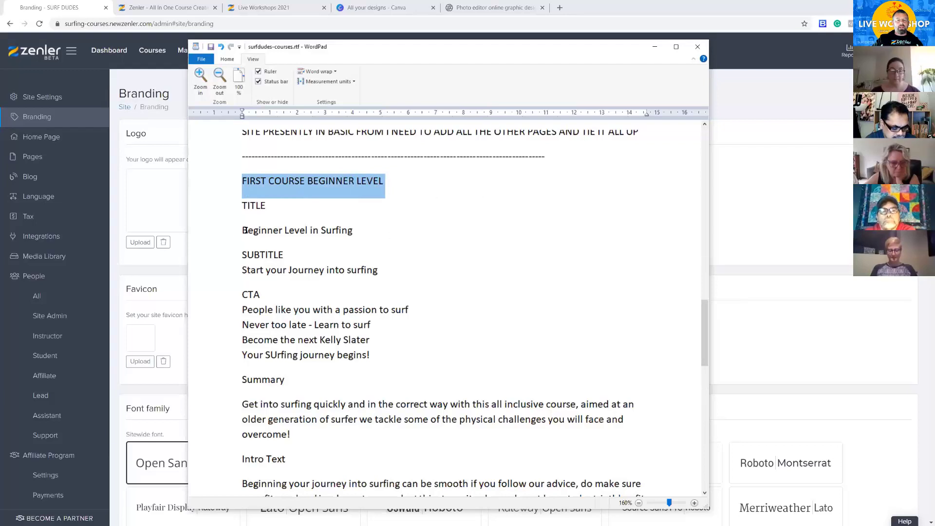
drag(243, 230, 365, 230)
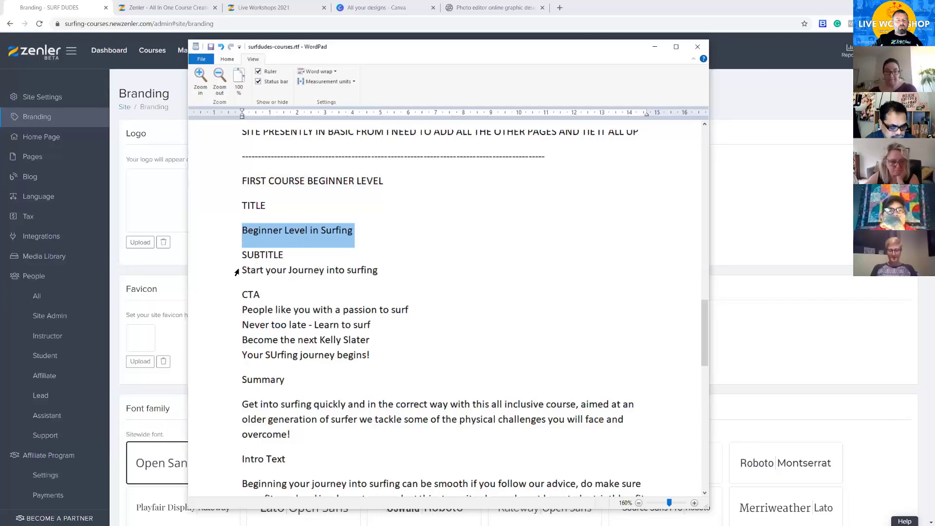
drag(244, 270, 400, 267)
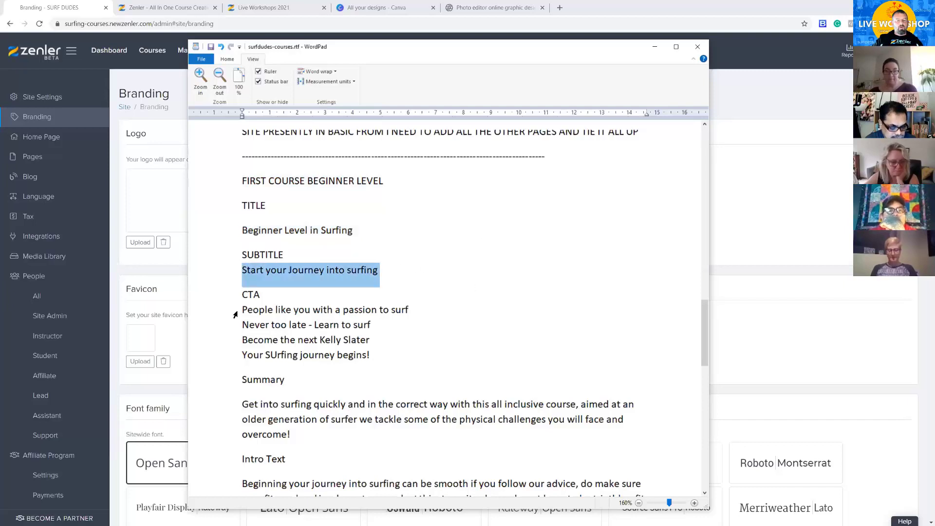
drag(244, 309, 408, 318)
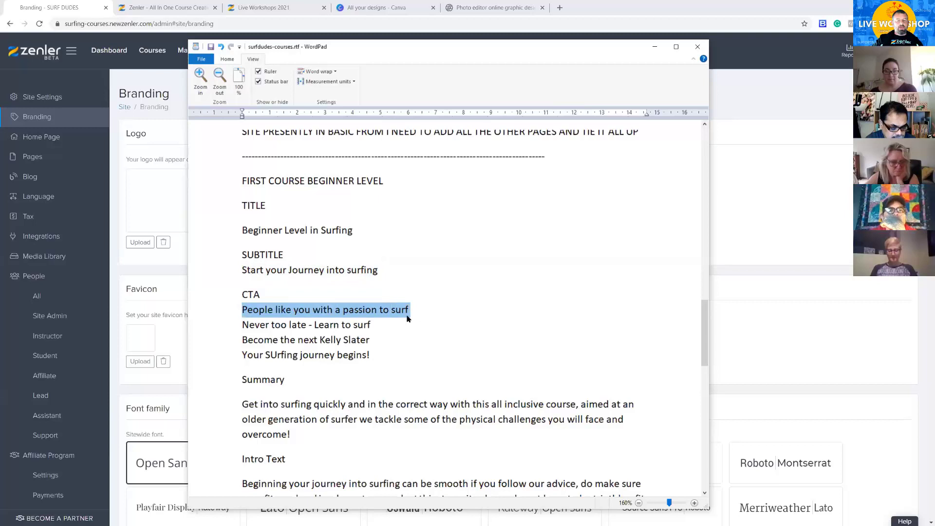
drag(244, 324, 371, 326)
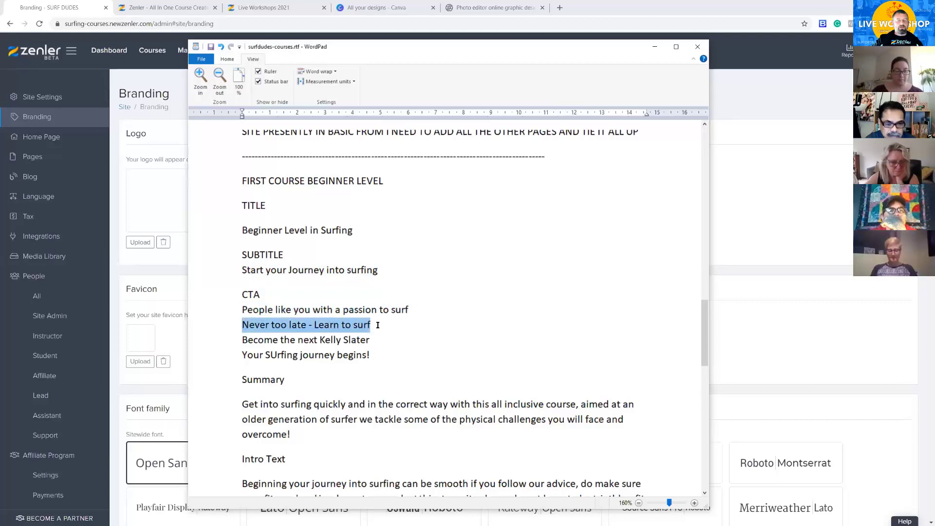
drag(244, 340, 391, 341)
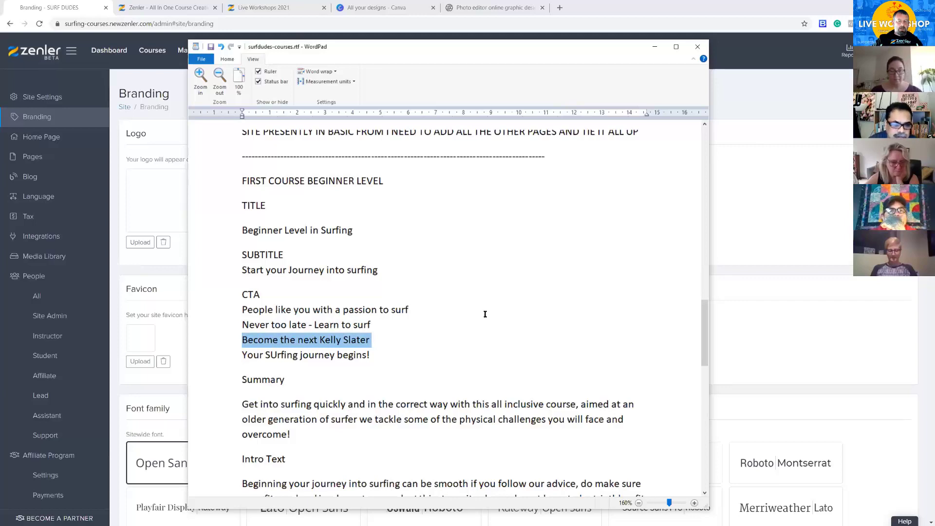
Review the beginner course's summary, intro text and one-off course price in the notes.
scroll(485, 314, down, 3)
drag(244, 256, 303, 291)
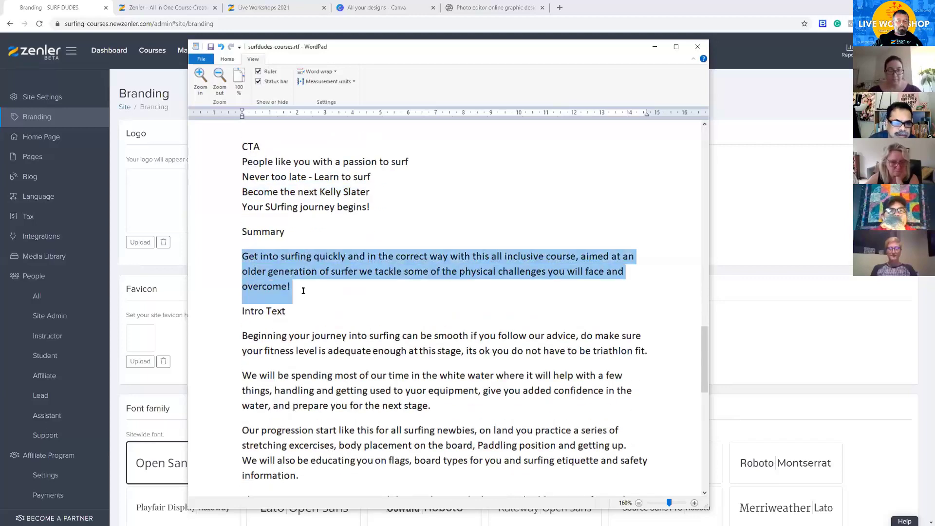
drag(242, 336, 361, 376)
scroll(389, 343, down, 7)
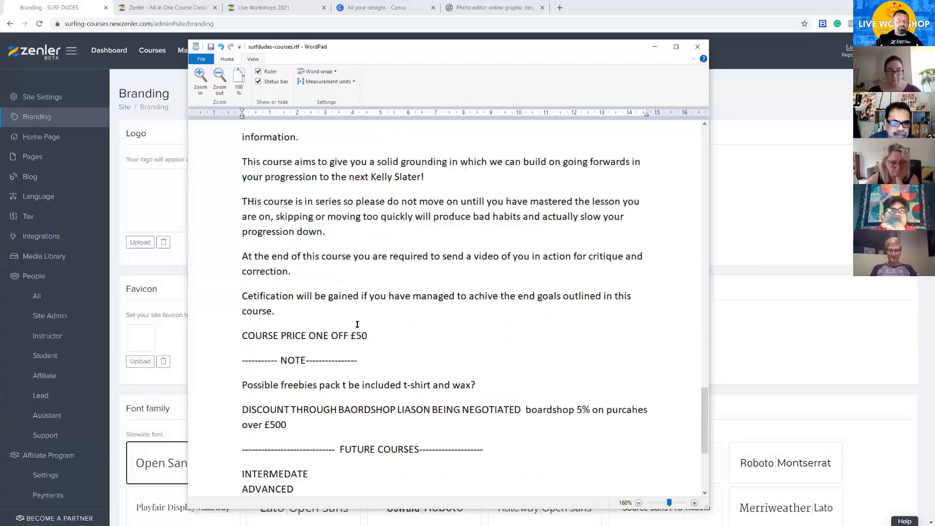
drag(244, 335, 379, 334)
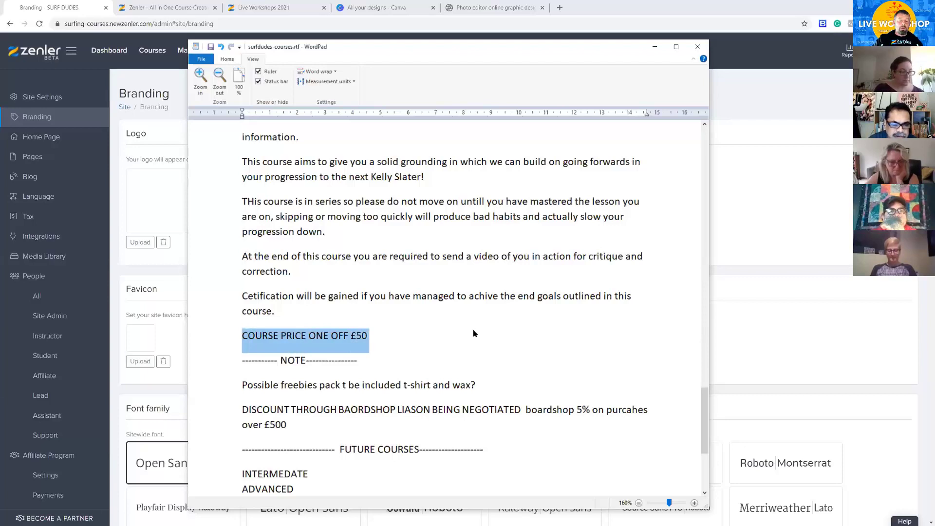
Review the notes on possible freebies, the boardshop discount and the list of future courses.
scroll(484, 332, down, 1)
drag(243, 321, 488, 317)
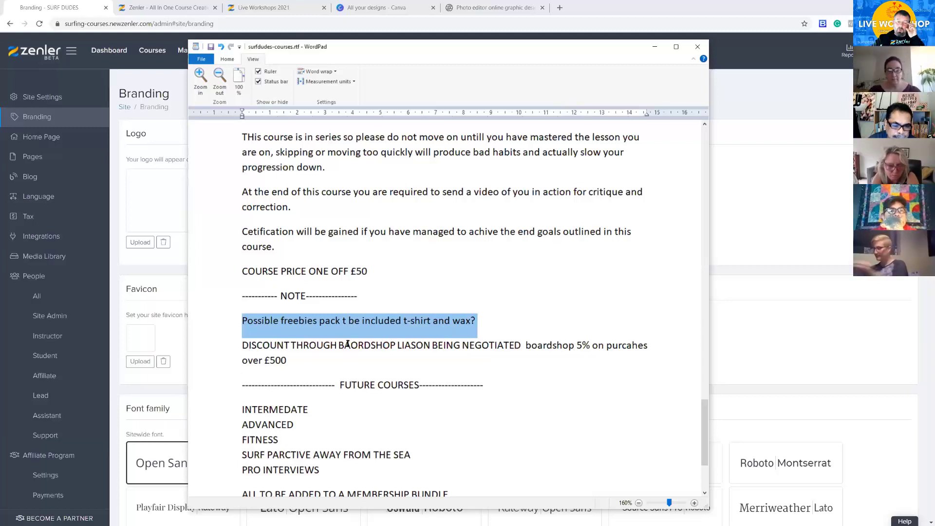
drag(338, 344, 524, 346)
click(556, 306)
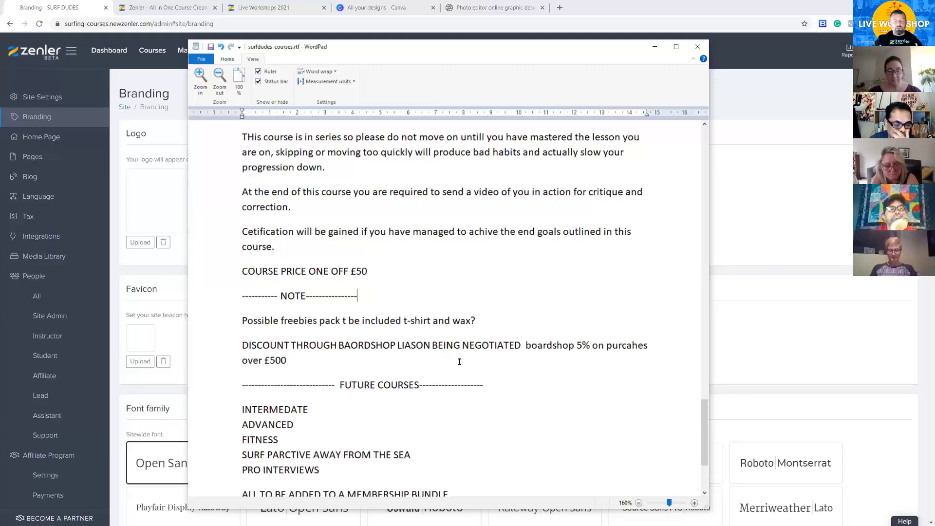
scroll(459, 362, down, 2)
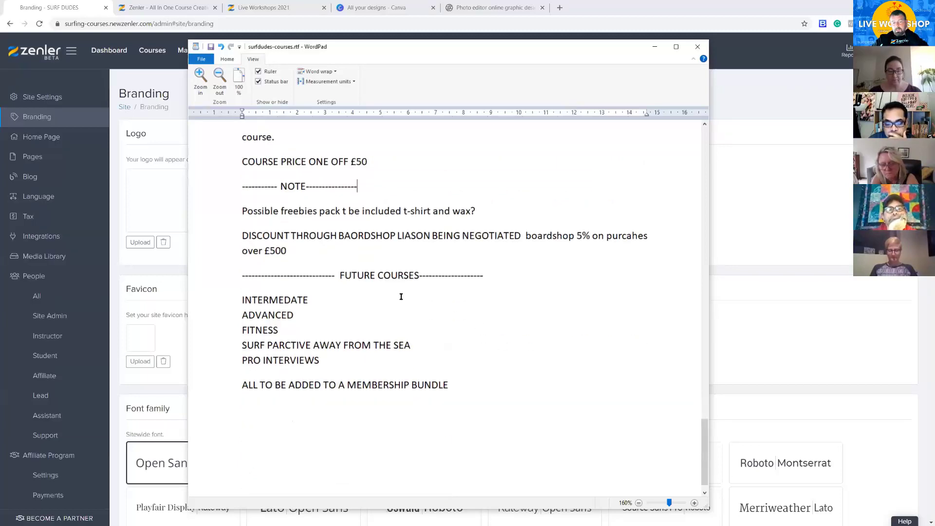
drag(245, 296, 516, 377)
Skim through the whole notes document again, ending at the course player colours and the course level colour key.
scroll(517, 377, up, 20)
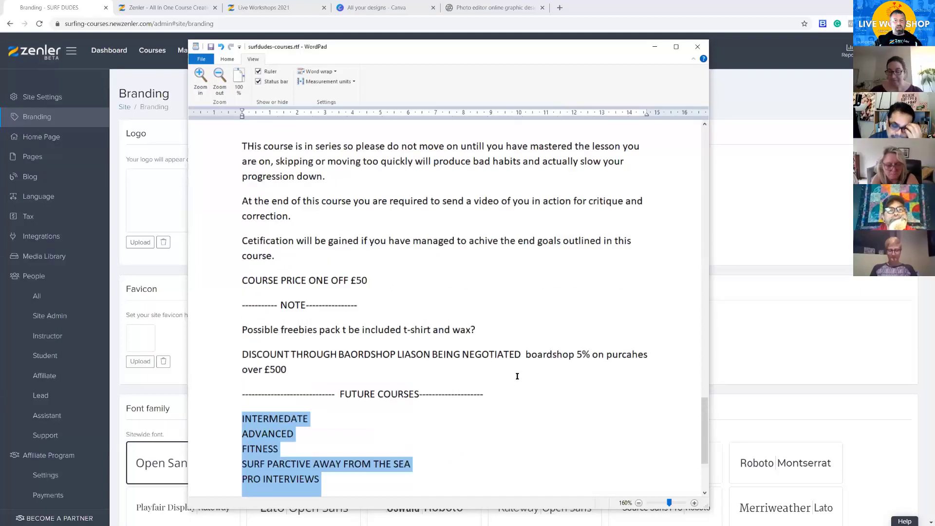
scroll(517, 373, up, 3)
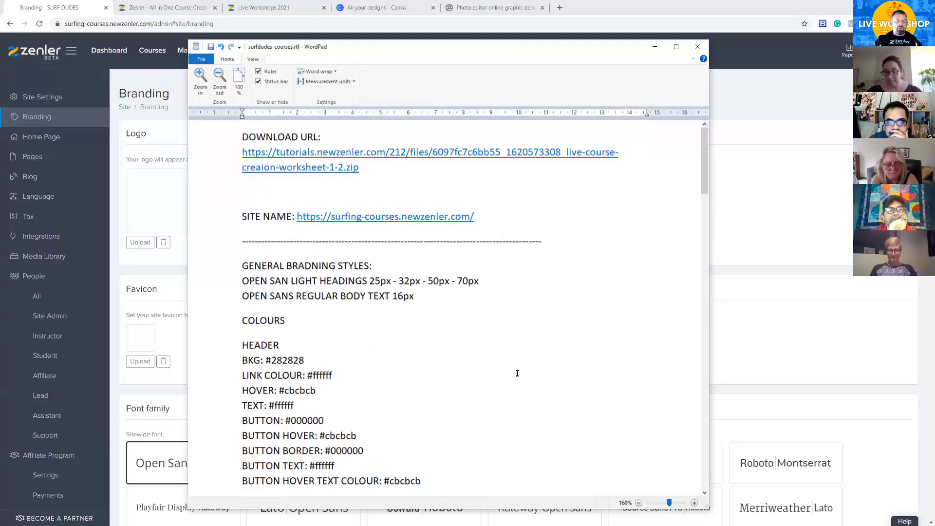
scroll(517, 373, down, 20)
scroll(517, 373, up, 9)
scroll(517, 373, up, 15)
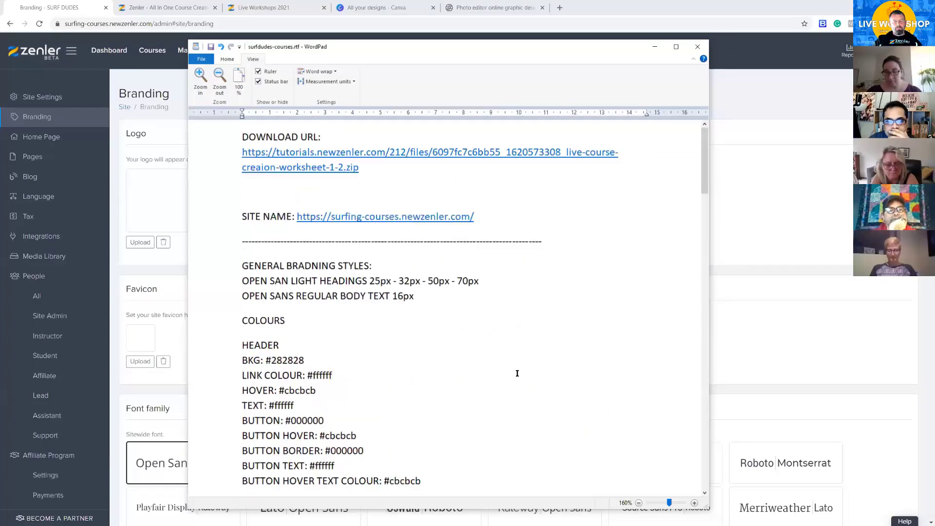
scroll(545, 371, down, 7)
scroll(563, 372, down, 9)
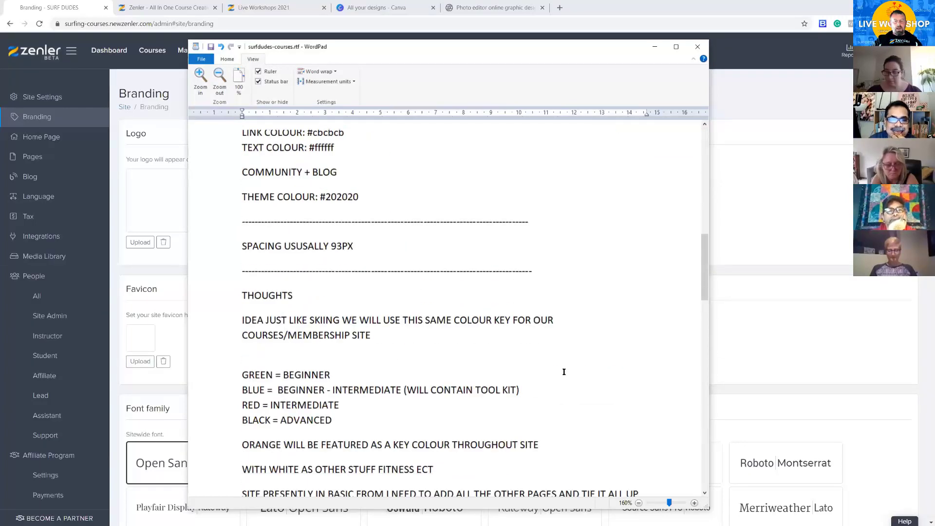
scroll(565, 371, up, 3)
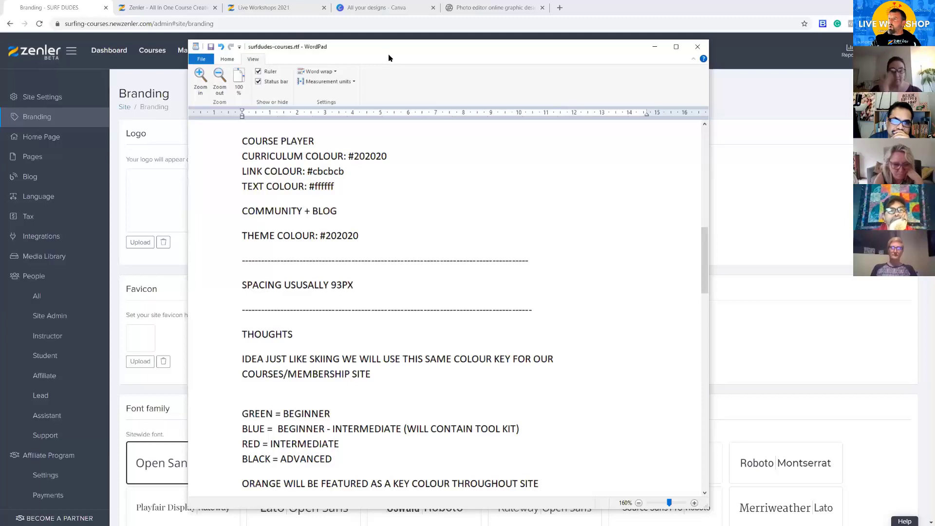
Put the notes aside, look over the files in the 09-05-2021-COURSE CREATION-LIVEWORKSHOP folder, and open the site's Courses section.
drag(389, 54, 0, 55)
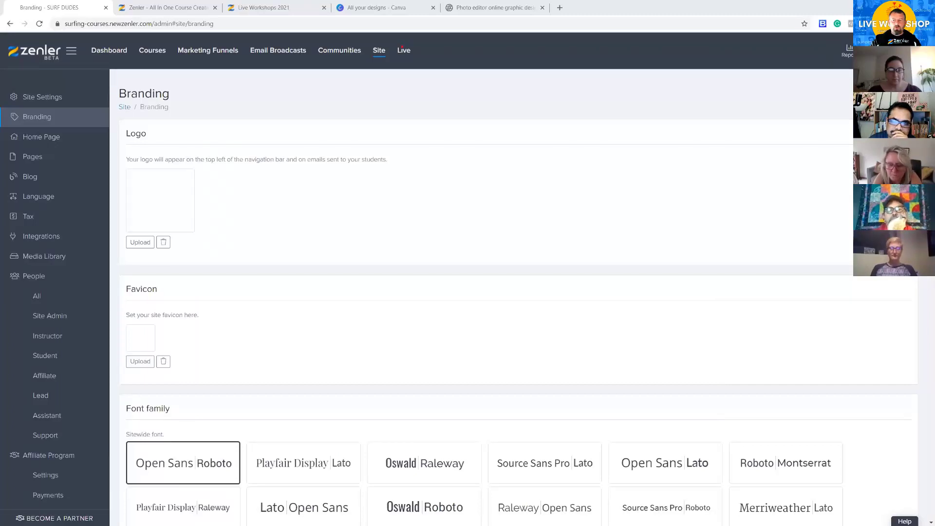
key(alt+Tab)
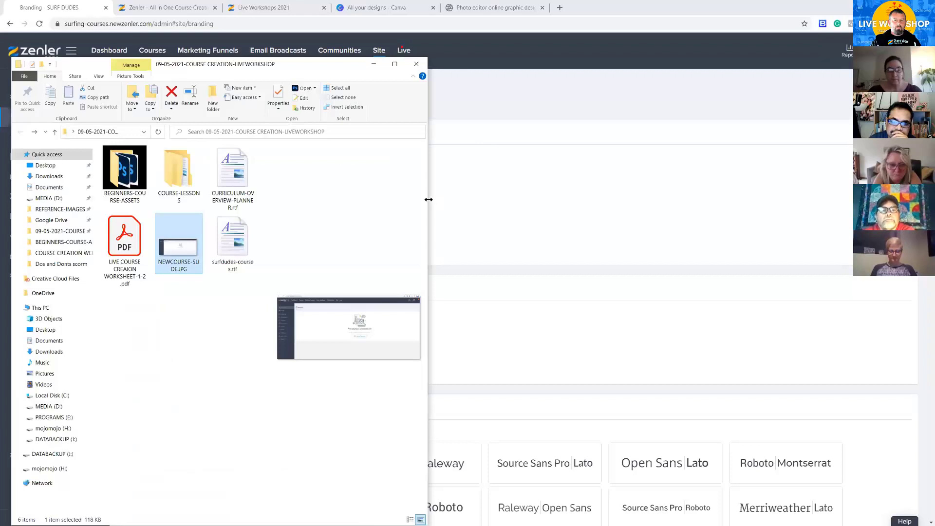
drag(429, 199, 745, 209)
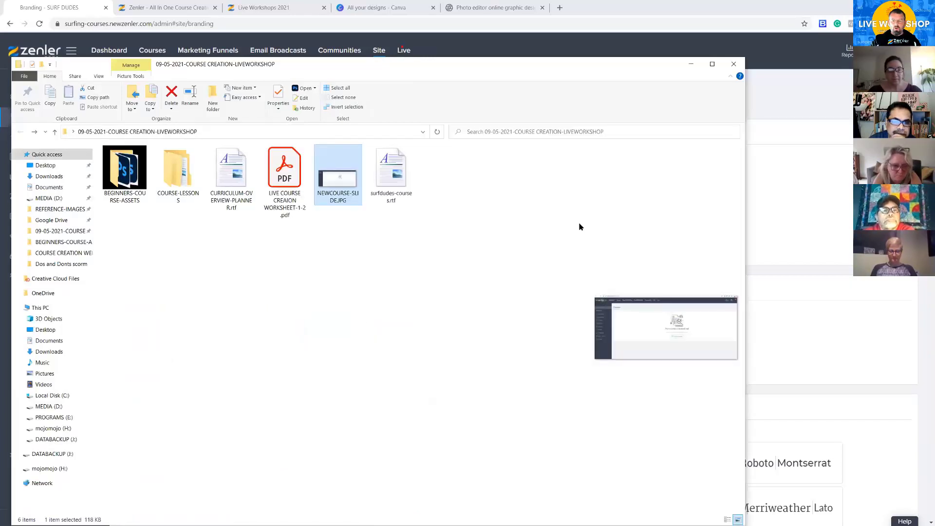
drag(581, 225, 312, 211)
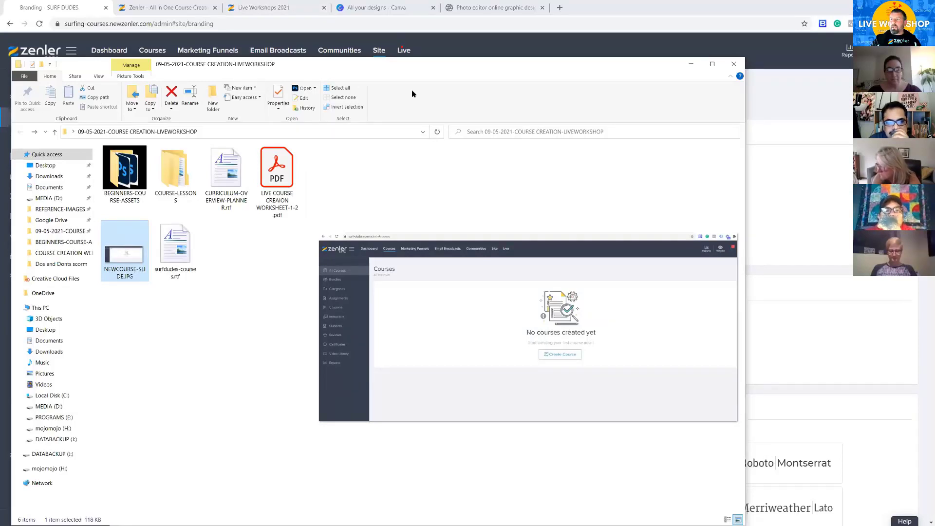
click(691, 63)
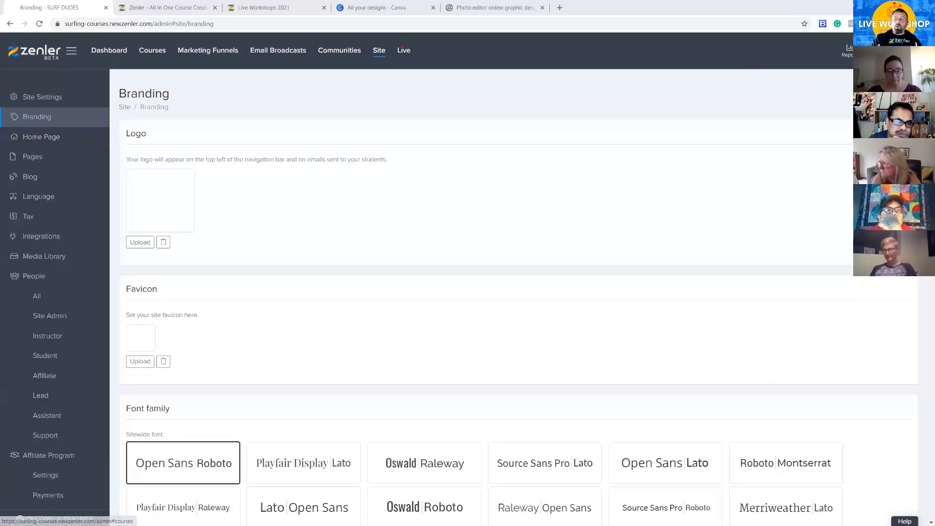
click(149, 53)
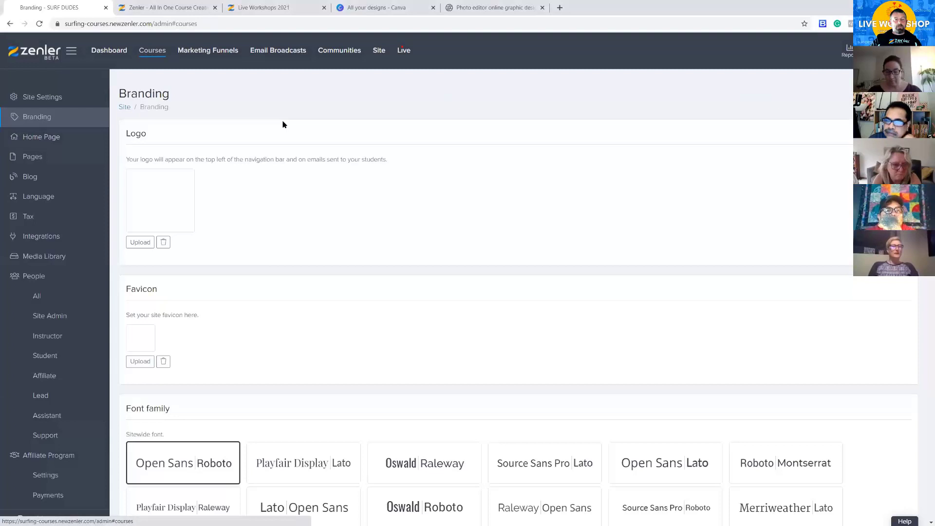
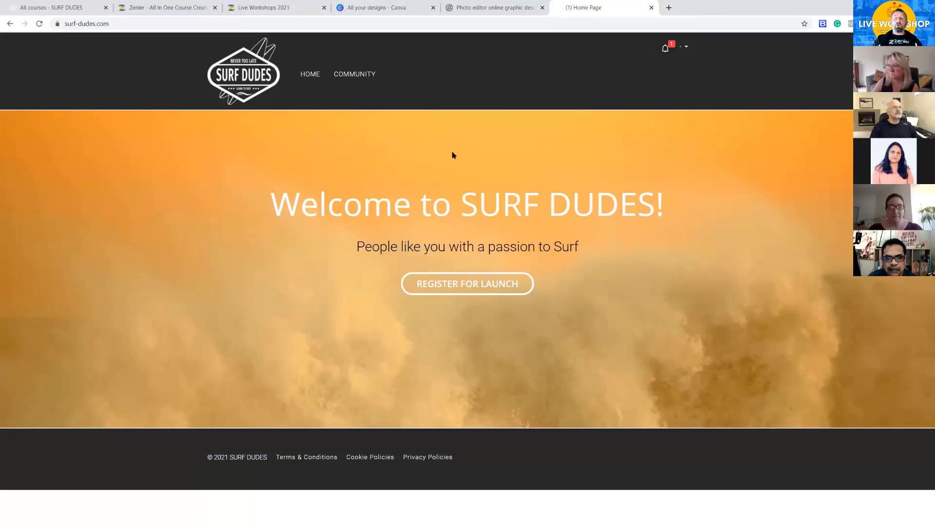
Open the launch registration page from the SURF DUDES home page in the signed-out browser window and examine its sign-up form.
click(458, 286)
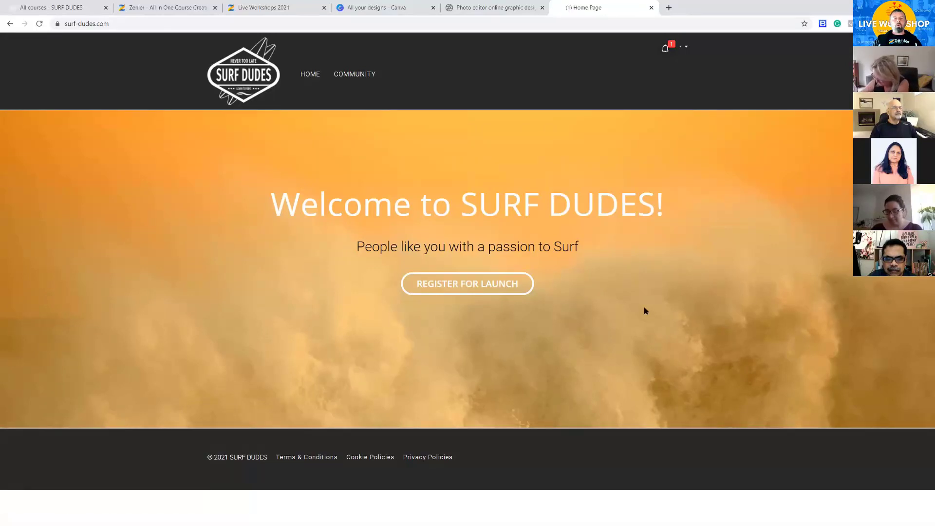
click(467, 286)
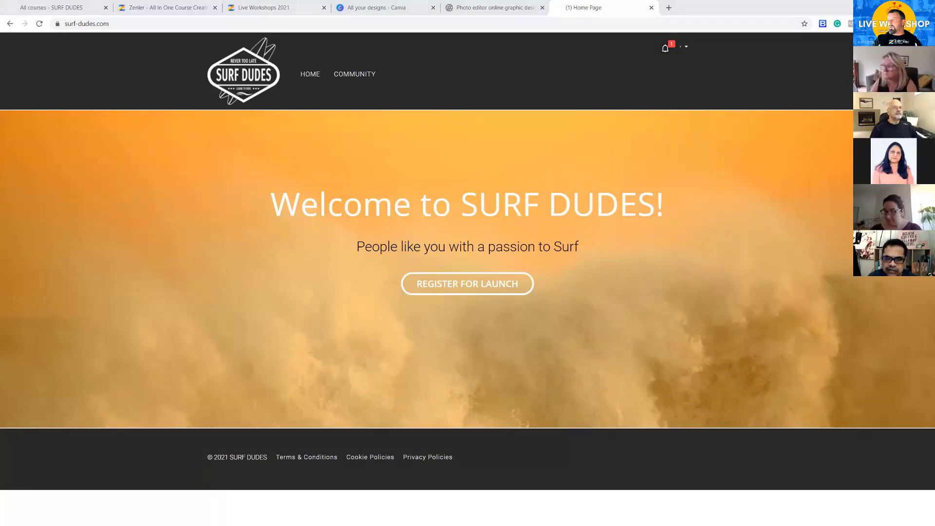
key(alt+Tab)
click(452, 291)
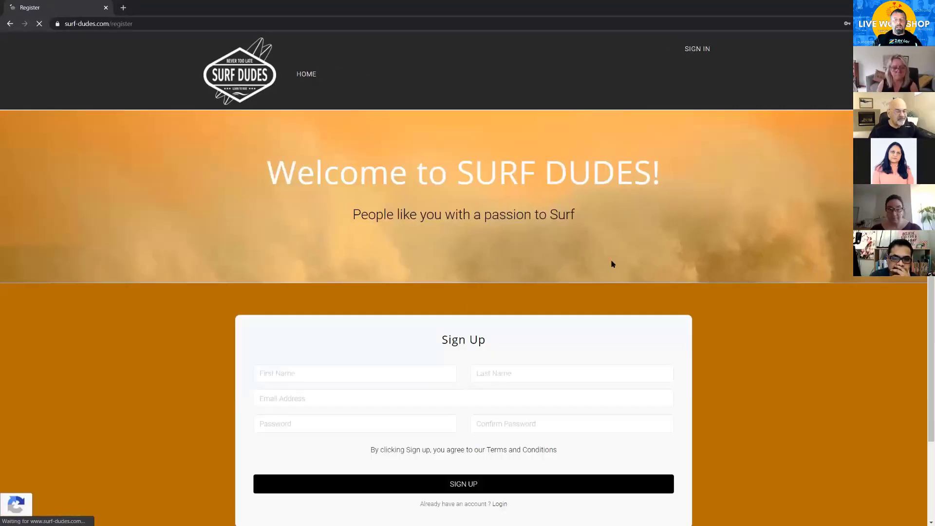
scroll(818, 292, down, 2)
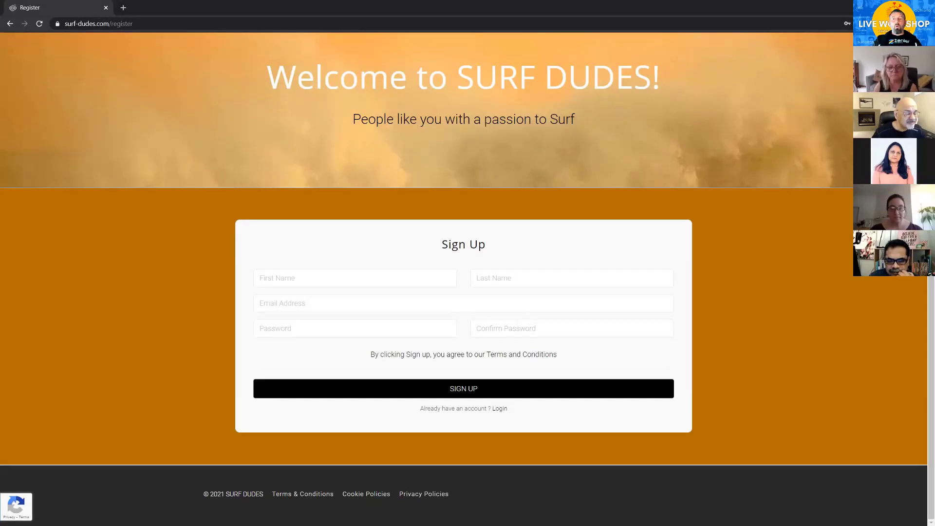
key(alt+Tab)
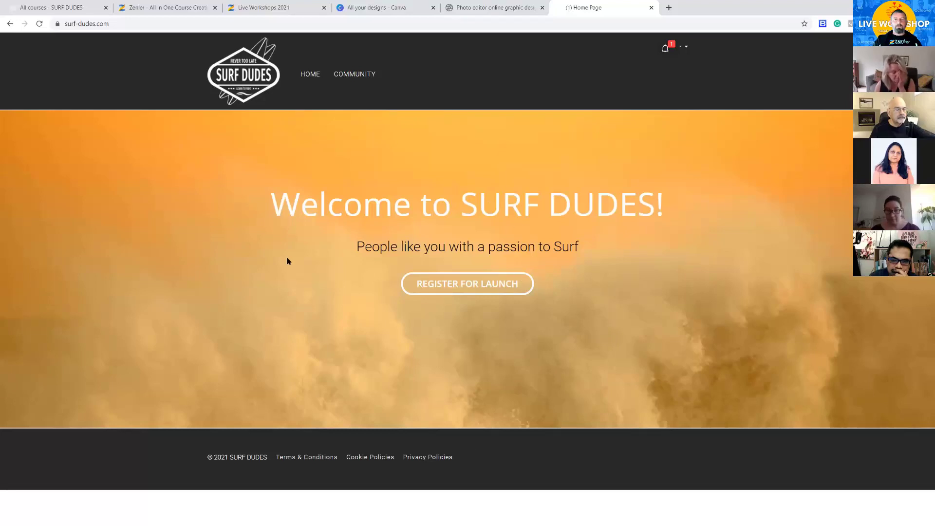
Start creating a new course from the Courses page and bring up the surfdudes-courses.rtf notes in WordPad.
click(54, 8)
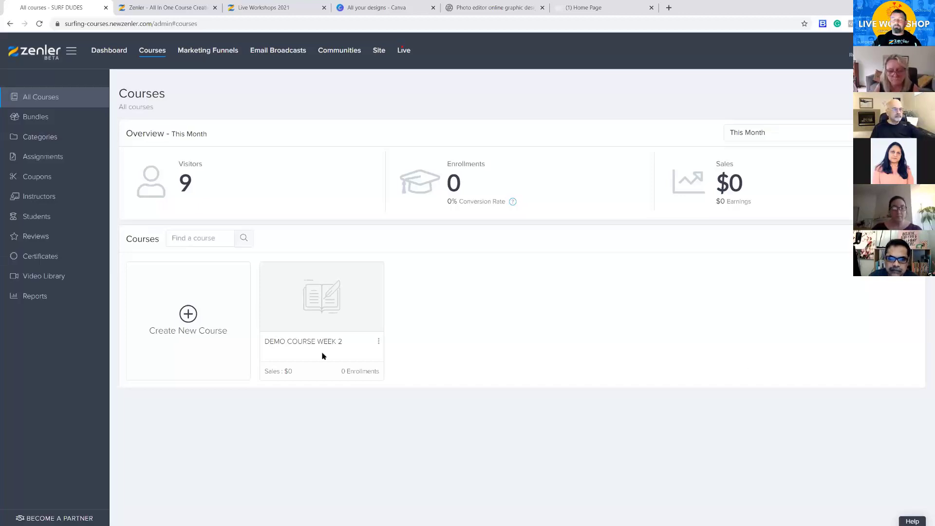
click(188, 313)
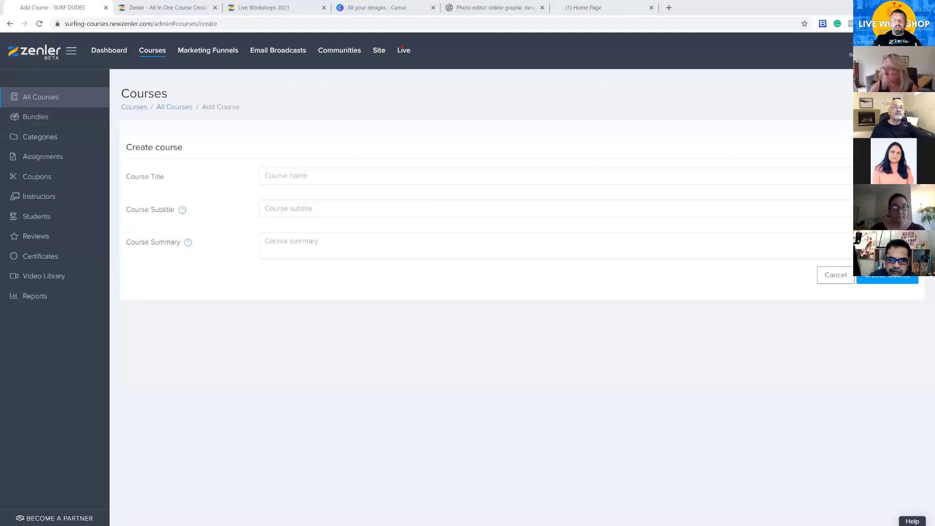
key(alt+Tab)
click(841, 79)
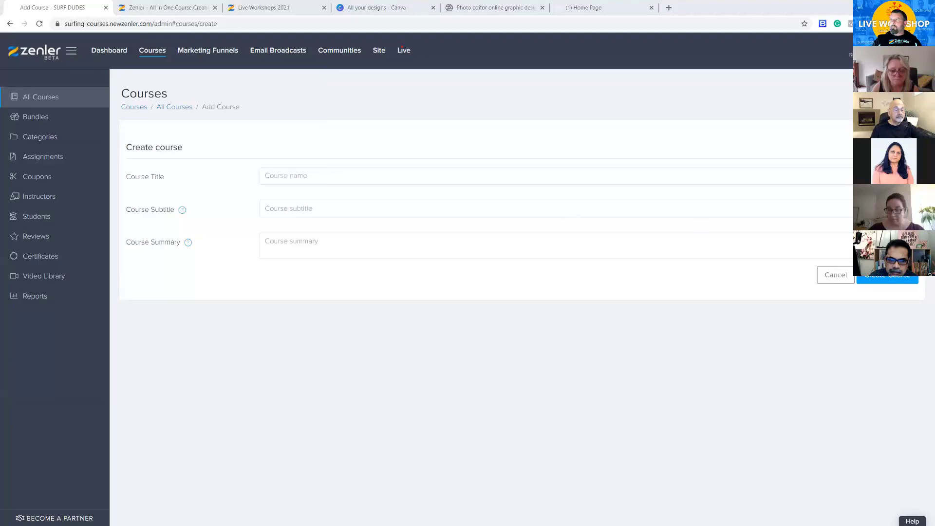
key(alt+Tab)
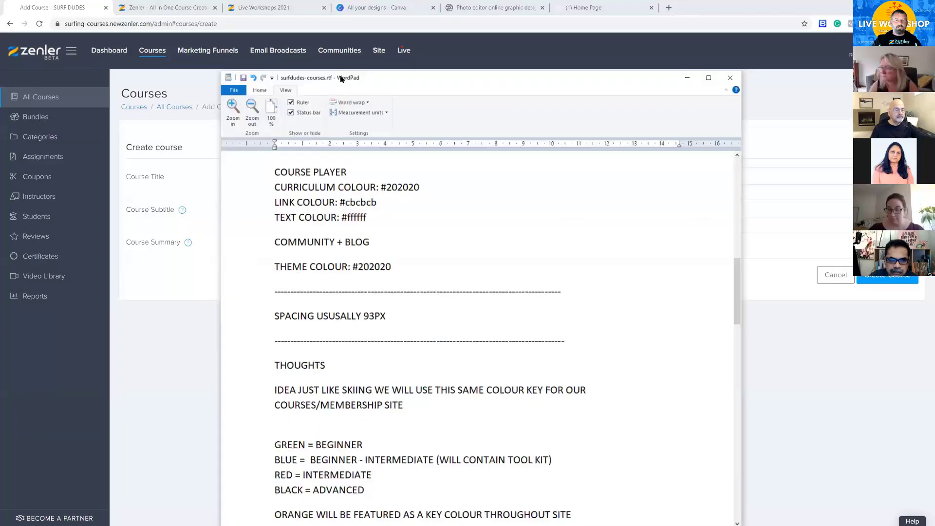
Copy the first course's title from the notes and enter "Beginner Level in Surfing" as the new course's title.
scroll(517, 252, down, 12)
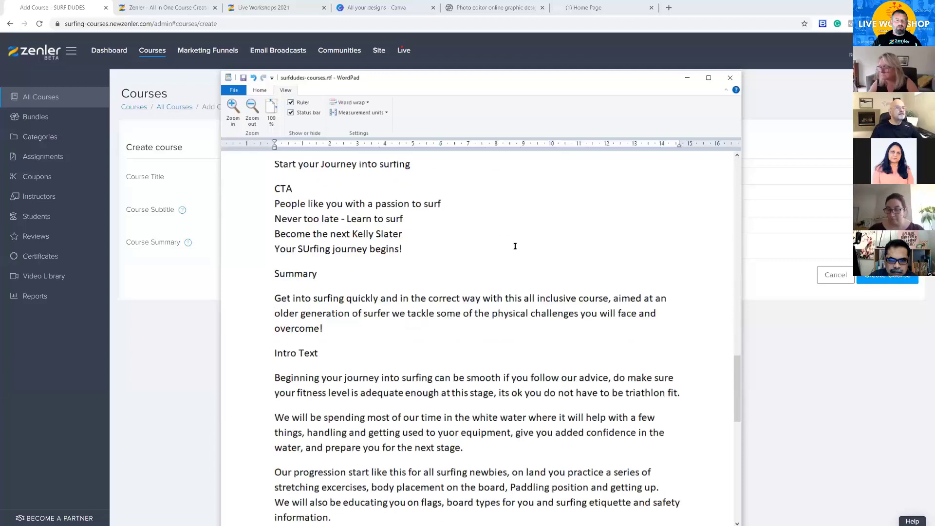
scroll(514, 251, up, 10)
scroll(511, 253, down, 5)
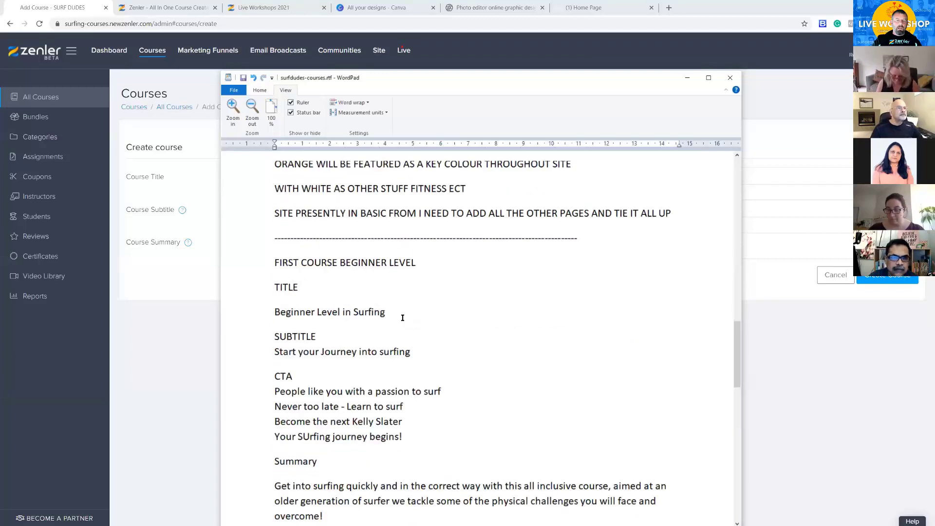
drag(378, 312, 289, 312)
key(ctrl+c)
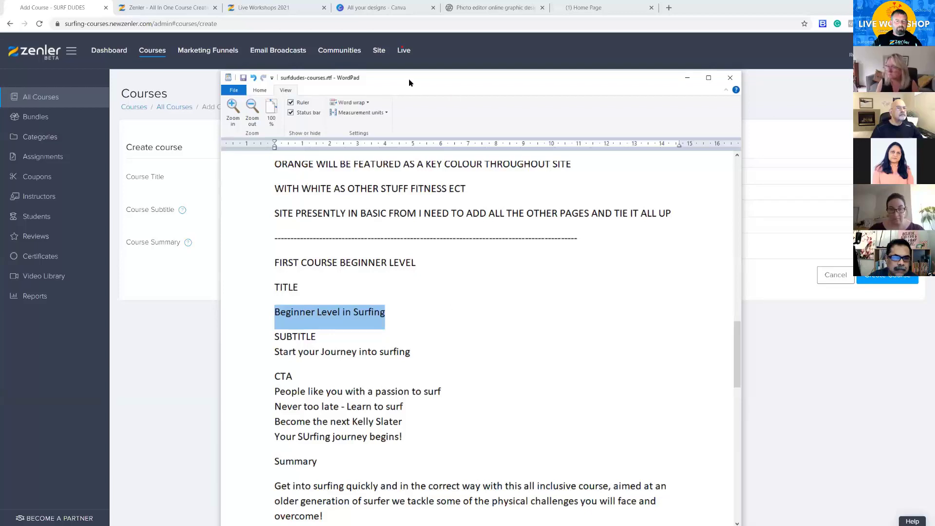
click(687, 77)
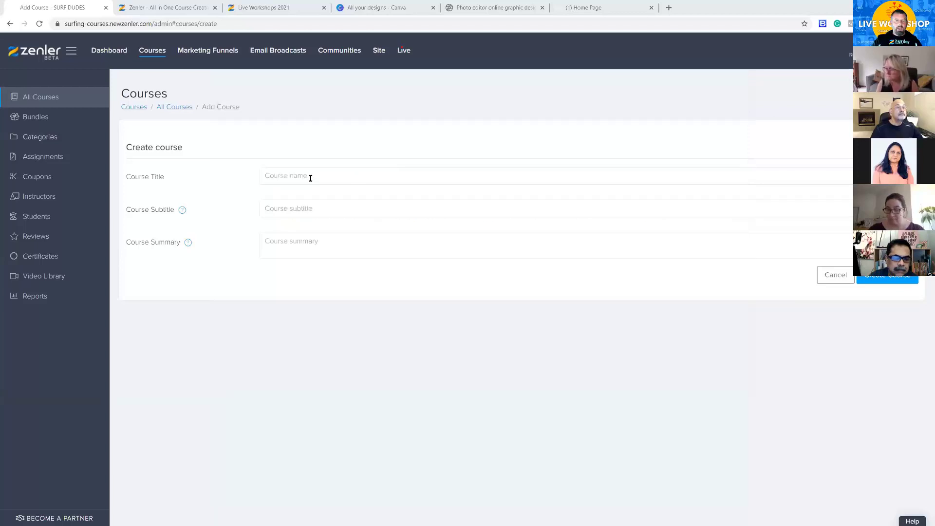
click(336, 173)
key(ctrl+v)
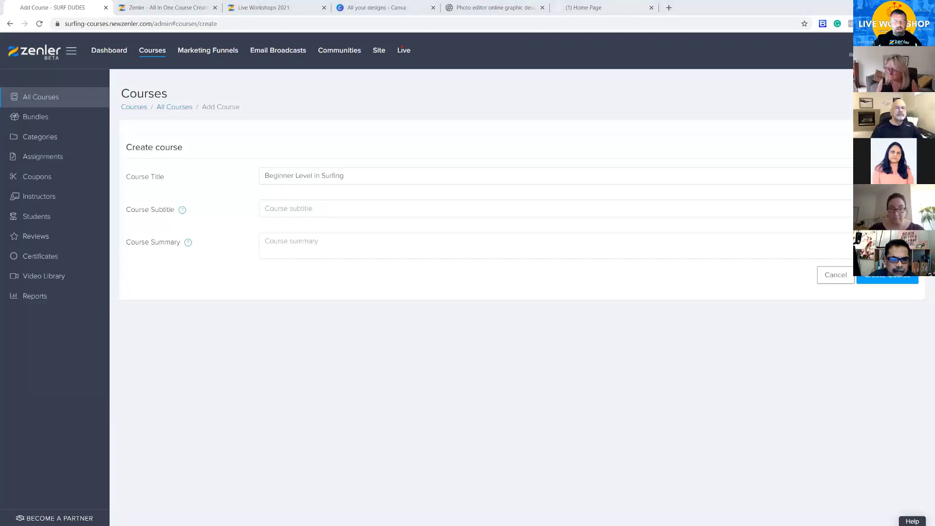
Set the course subtitle to "Start your Journey into surfing" and fill the course summary with the summary paragraph from the notes.
click(282, 208)
text(Start your Journey into surfing)
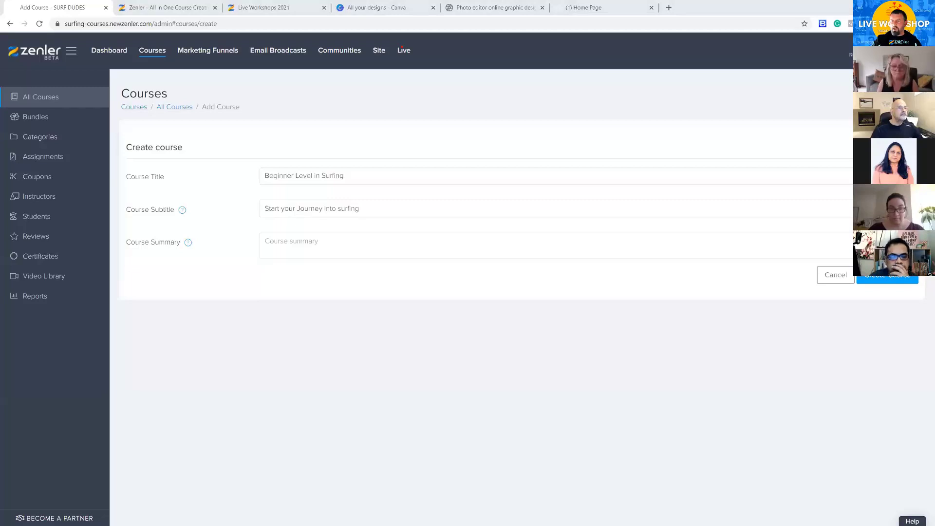
click(316, 246)
text(Get into surfing quickly and in the correct way with this all inclusive course, aimed at an older generation of surfer we tackle some of the physical challenges you will face and overcome)
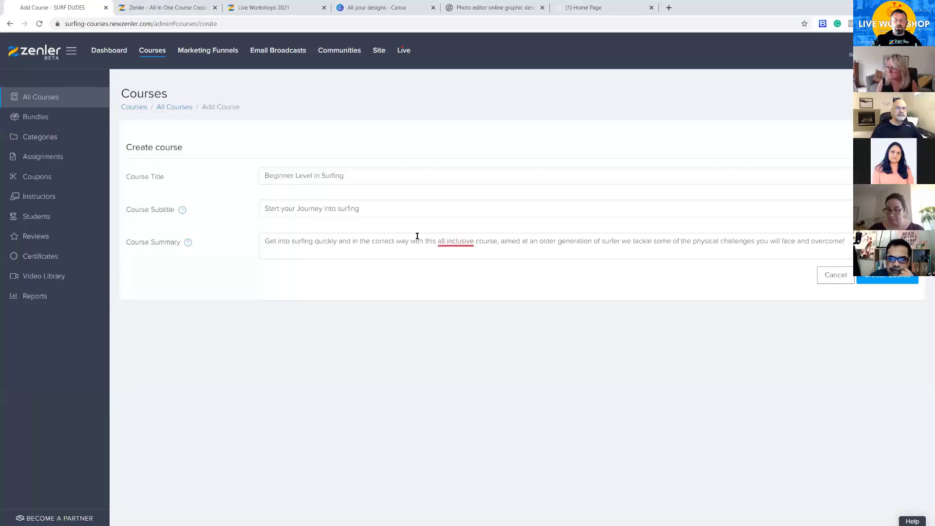
Correct "all inclusive" to "all-inclusive" in the course summary and create the course.
mouse_move(455, 241)
click(461, 271)
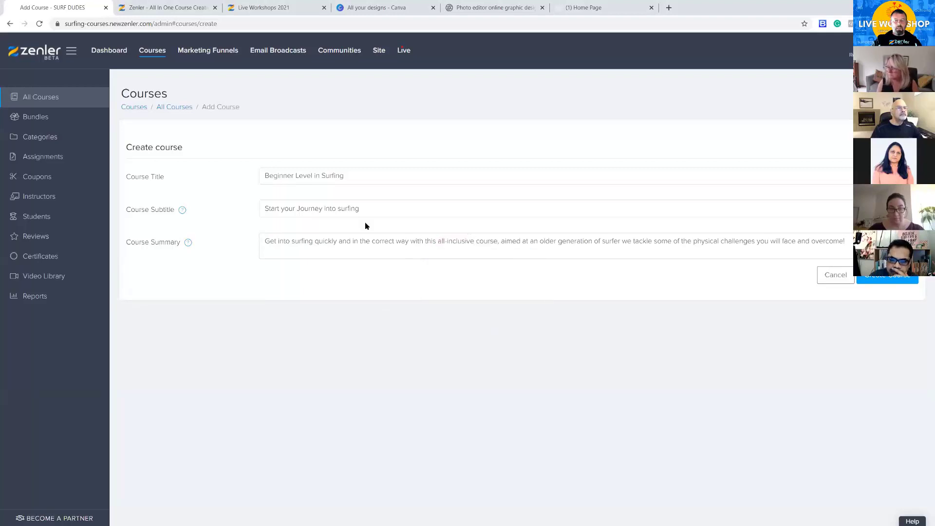
click(880, 279)
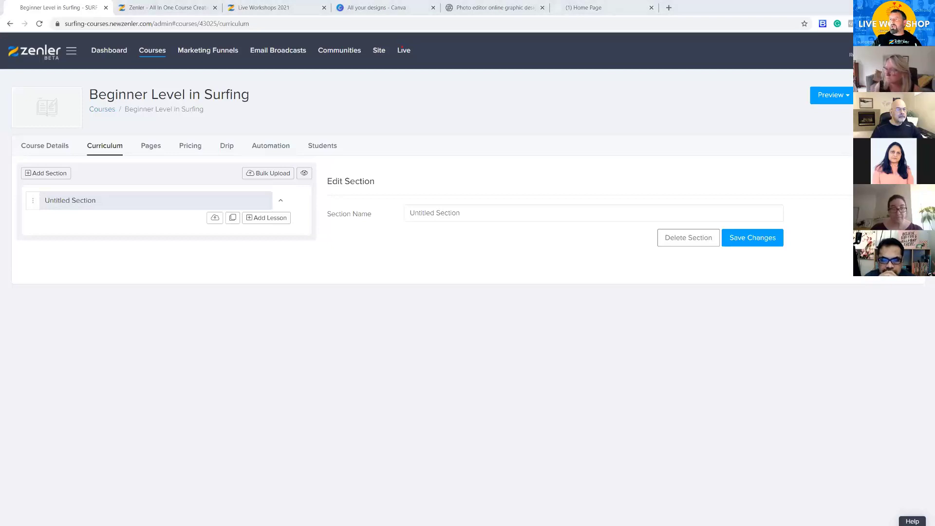
Bring up CURRICULUM-OVERVIEW-PLANNER.rtf in WordPad and review the headings of its three modules and their lessons.
drag(484, 0, 484, 33)
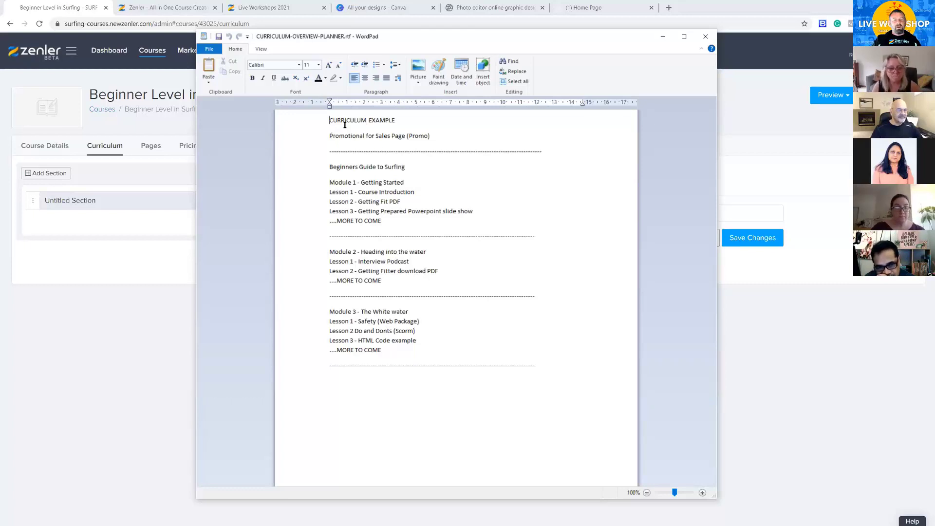
drag(331, 182, 400, 228)
drag(418, 290, 407, 184)
click(334, 180)
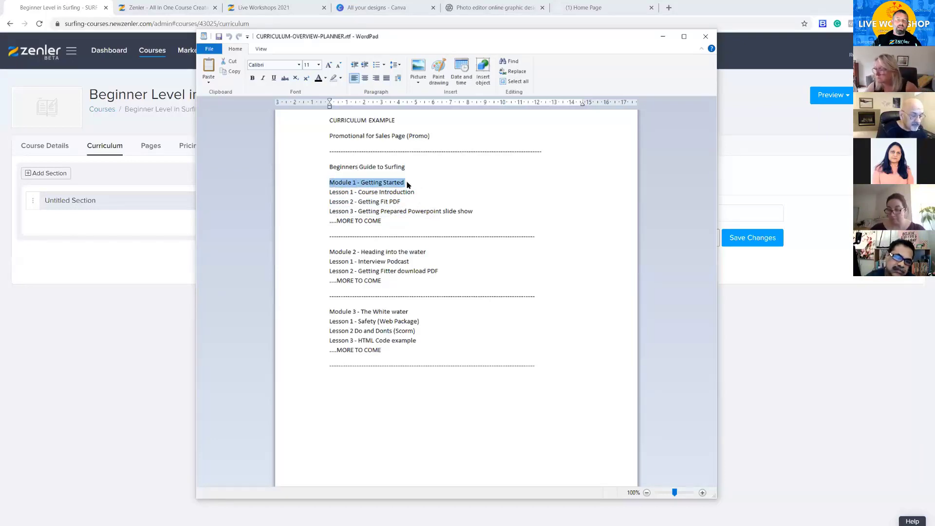
drag(331, 251, 430, 252)
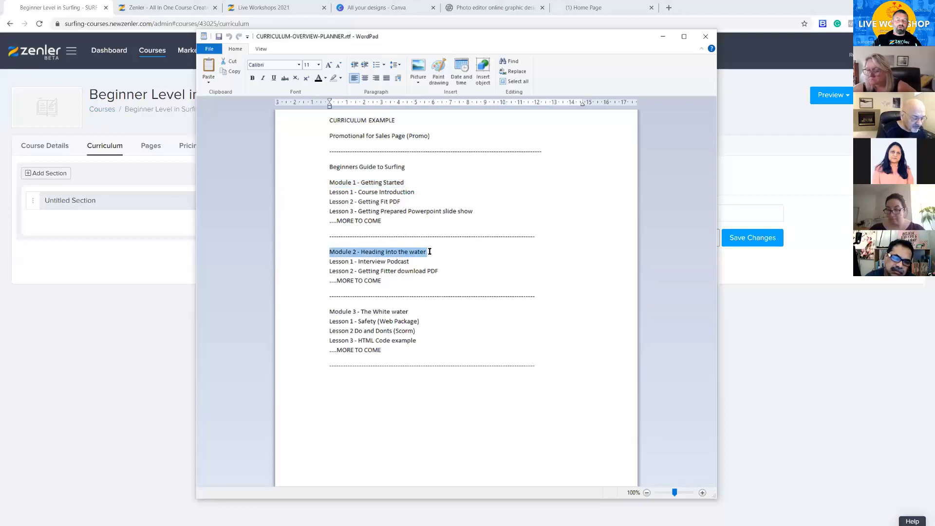
drag(330, 310, 436, 313)
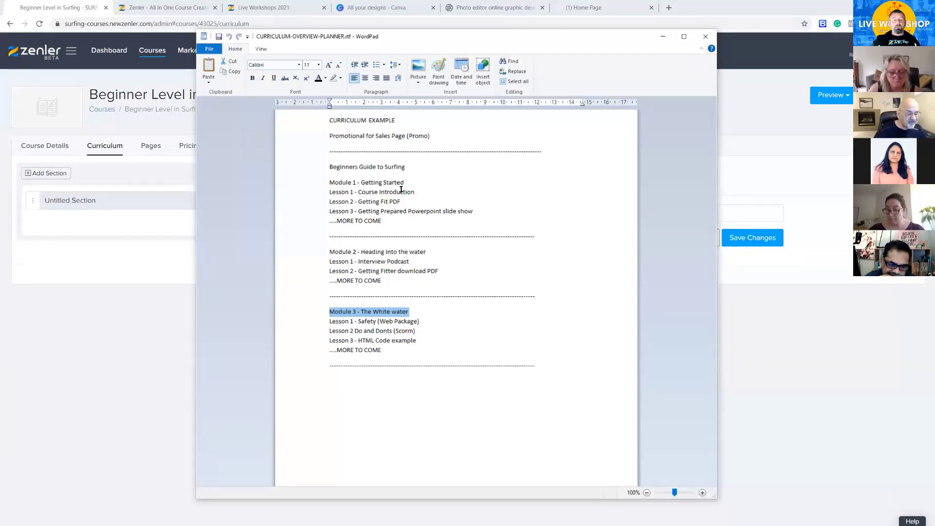
Copy the first module heading from the planner, rename the untitled section "Module 1 - Getting Started" and save it.
drag(410, 181, 329, 182)
key(ctrl+c)
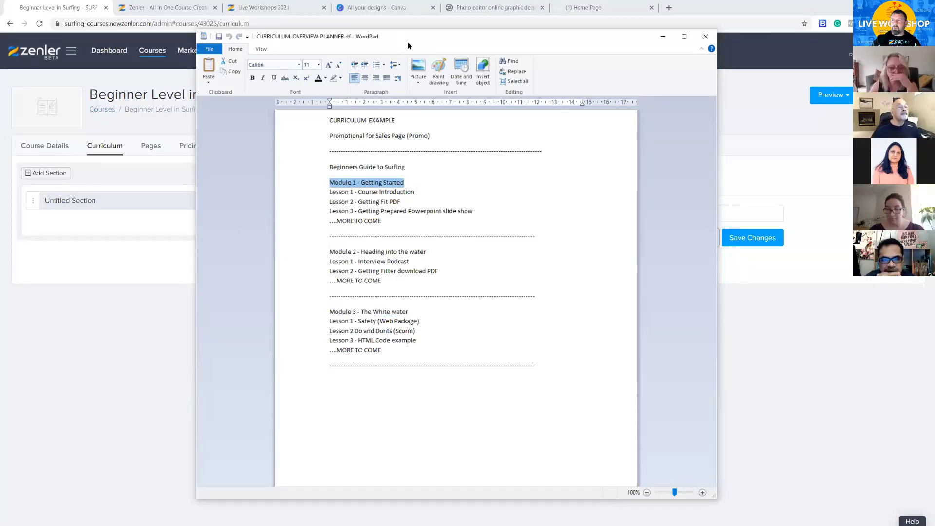
click(449, 312)
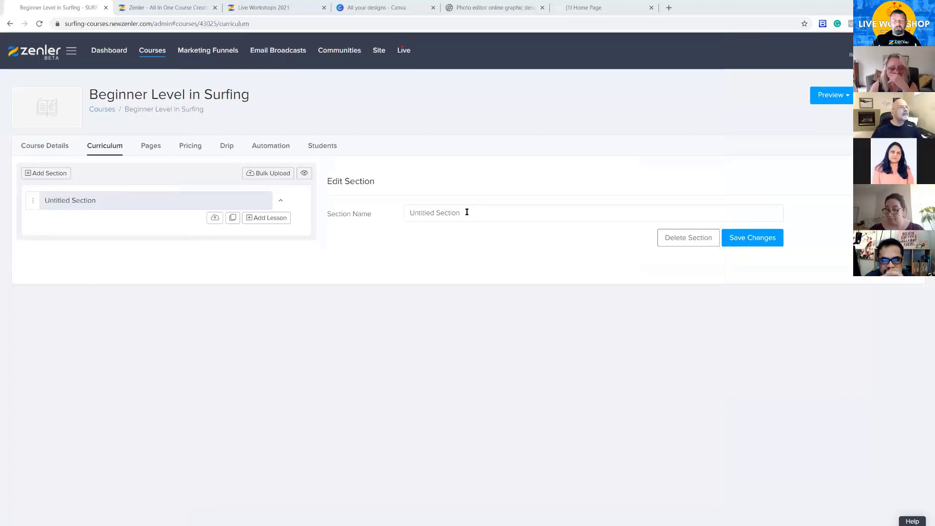
drag(467, 213, 397, 216)
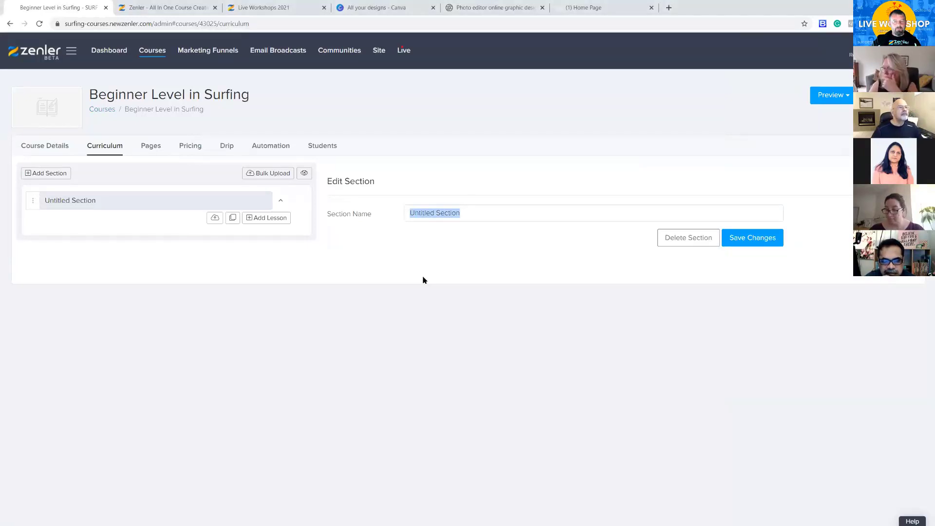
key(ctrl+v)
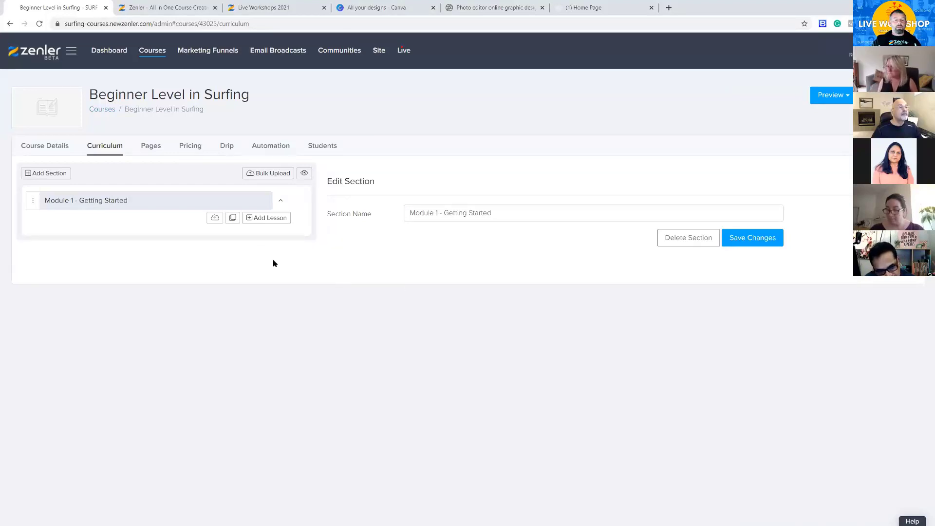
click(755, 240)
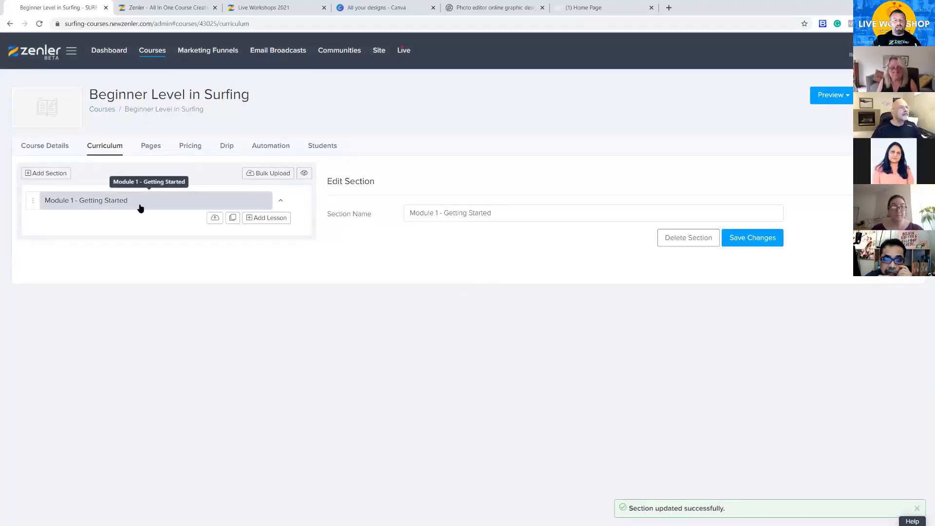
Add a second section, name it "Module 2 - Heading into the water" using the heading copied from the WordPad planner, and save it.
click(63, 174)
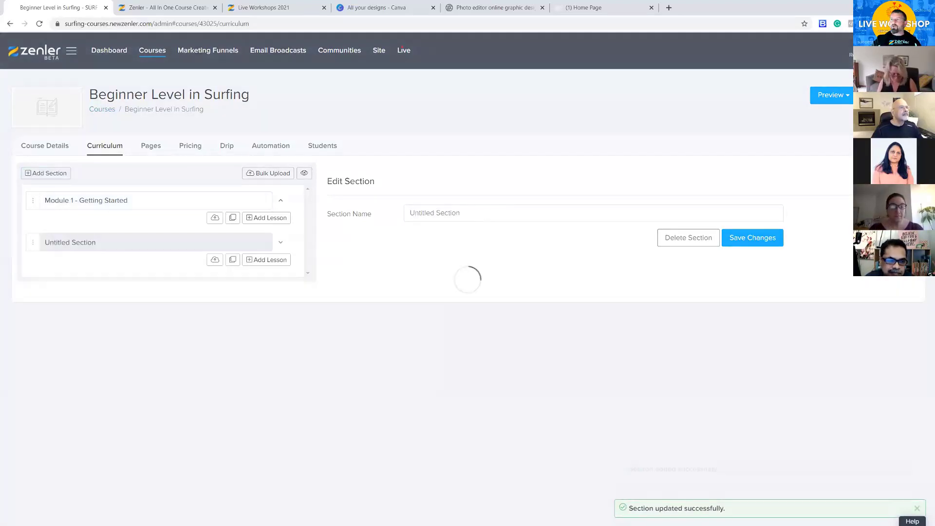
key(alt+Tab)
click(540, 266)
drag(516, 274, 435, 274)
key(ctrl+c)
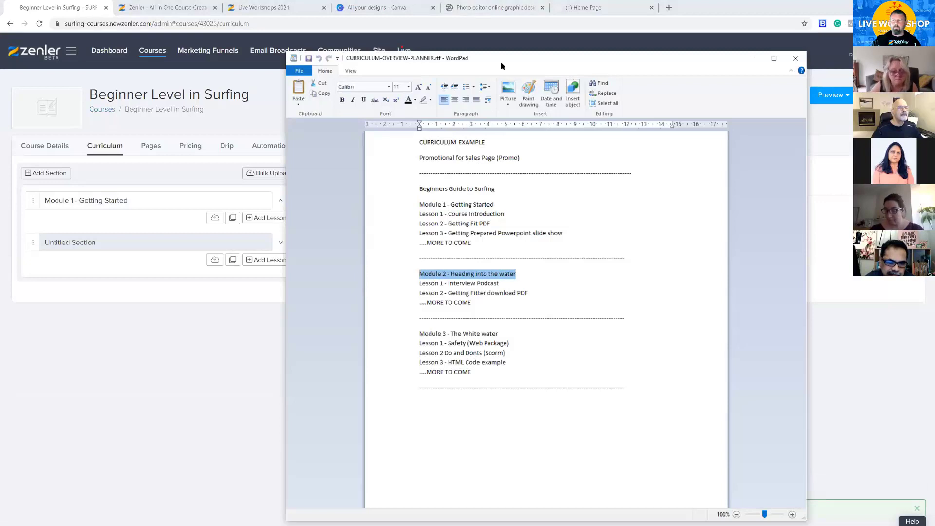
key(alt+Tab)
drag(476, 213, 403, 220)
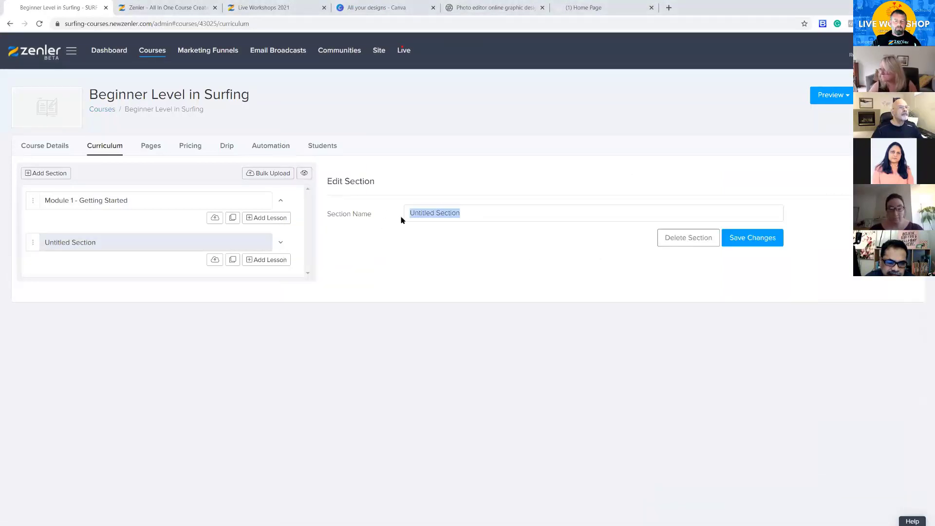
key(ctrl+v)
click(726, 239)
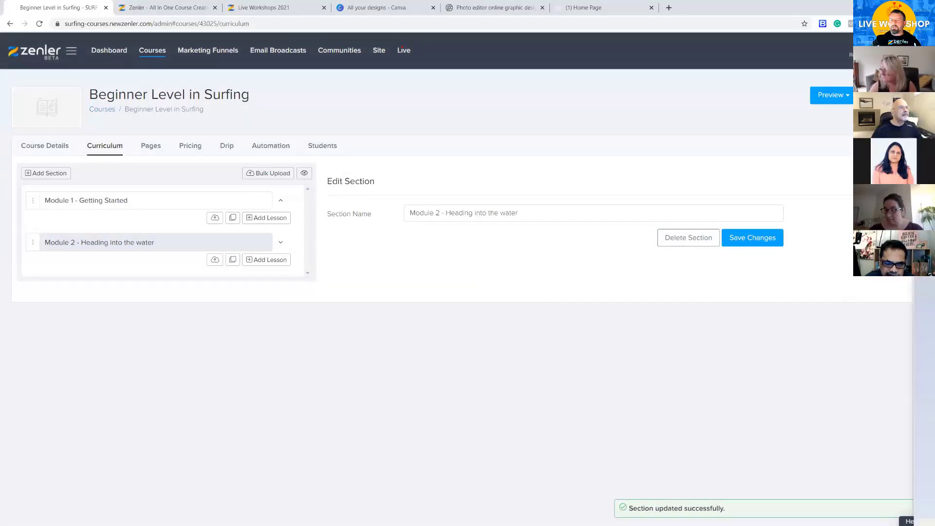
Copy the third module heading from the WordPad planner into a new section named "Module 3 - The White water" and save it.
key(alt+Tab)
drag(507, 370, 402, 370)
key(ctrl+c)
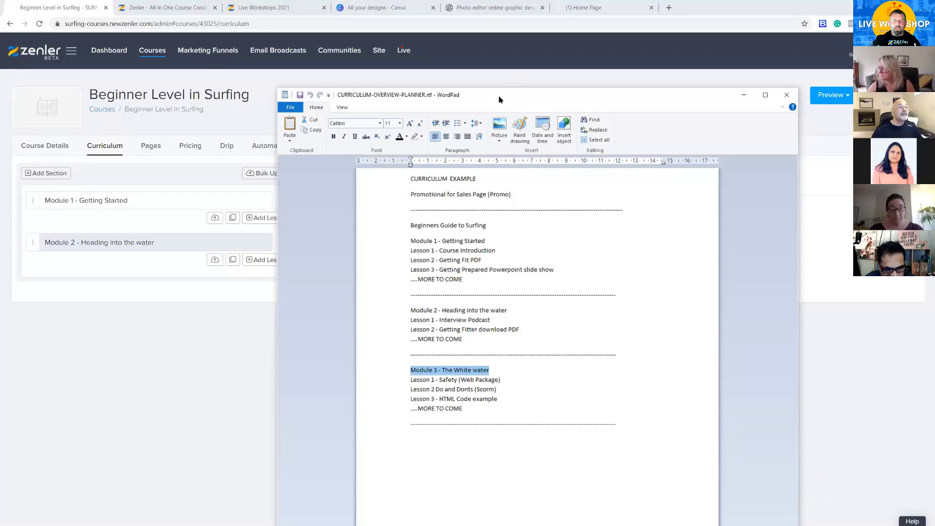
click(744, 94)
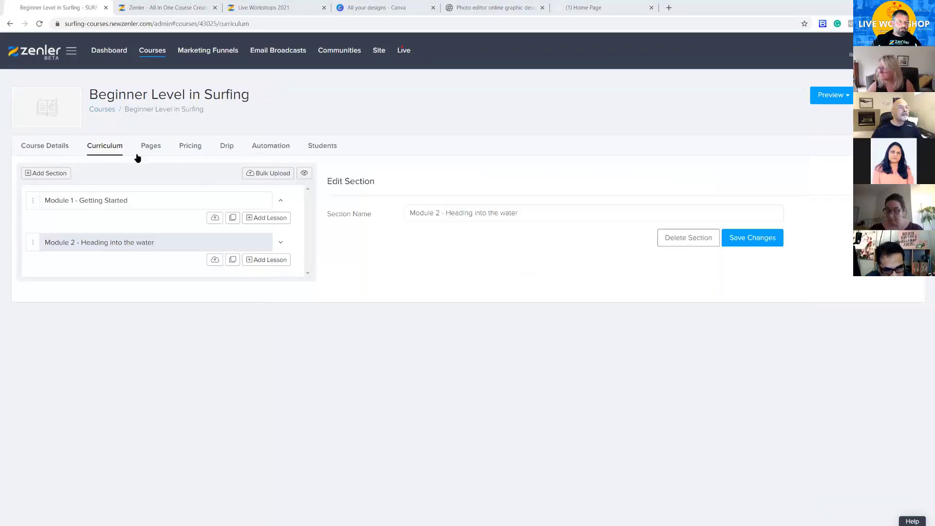
click(51, 173)
drag(475, 213, 400, 210)
key(ctrl+v)
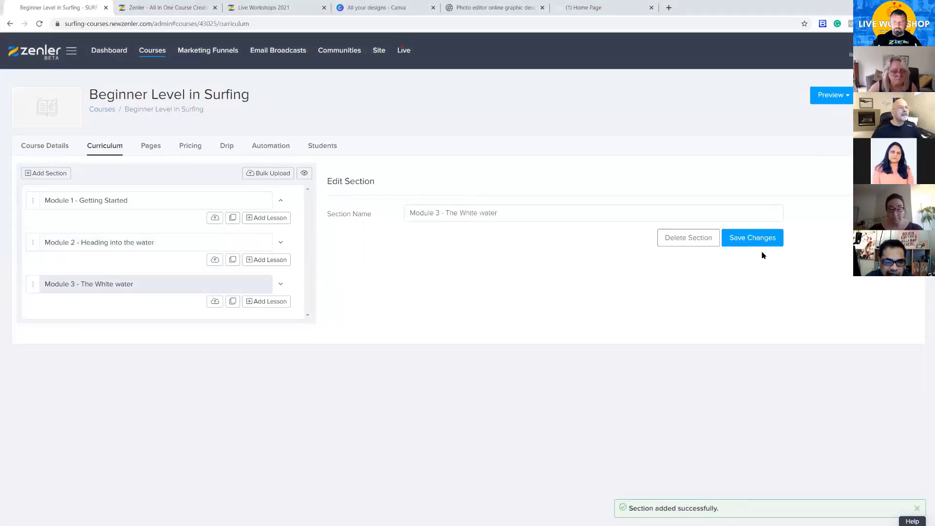
click(749, 241)
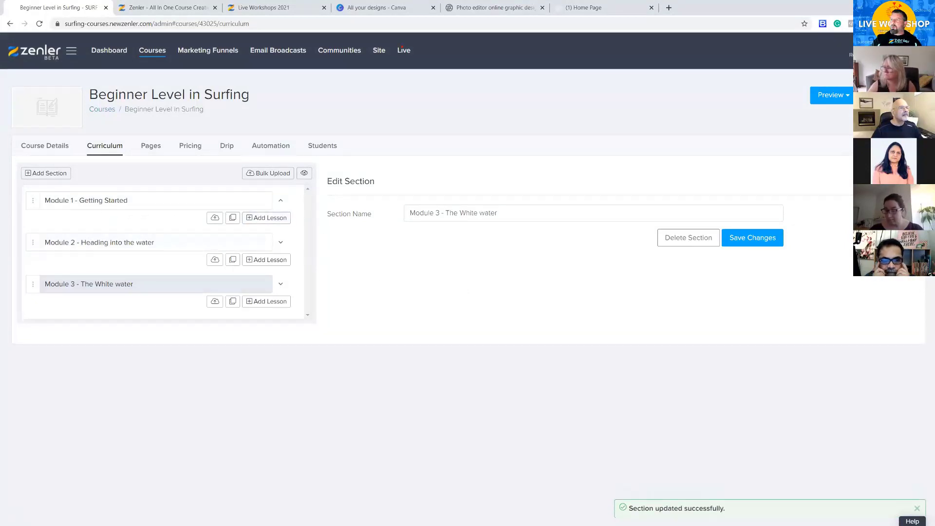
Review the whole curriculum outline in the WordPad planner, highlighting the title of each of its three modules.
key(alt+Tab)
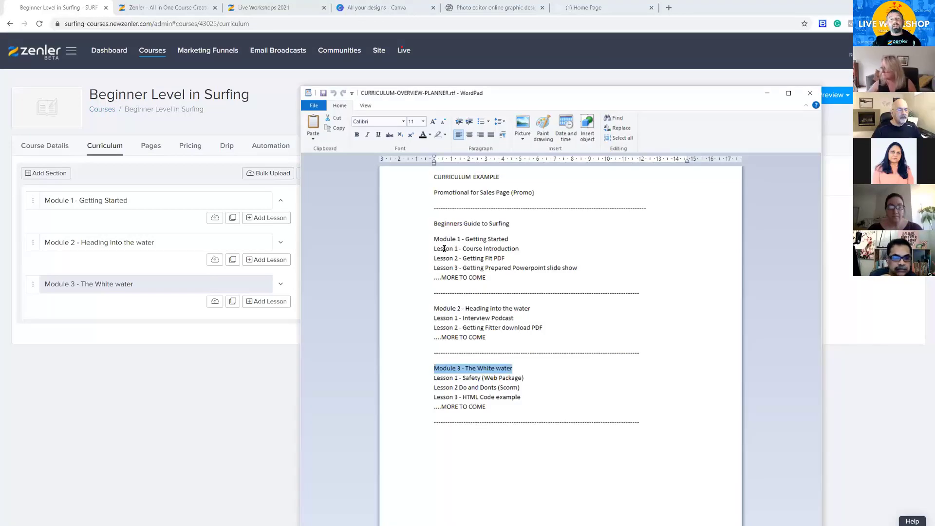
drag(436, 176, 518, 408)
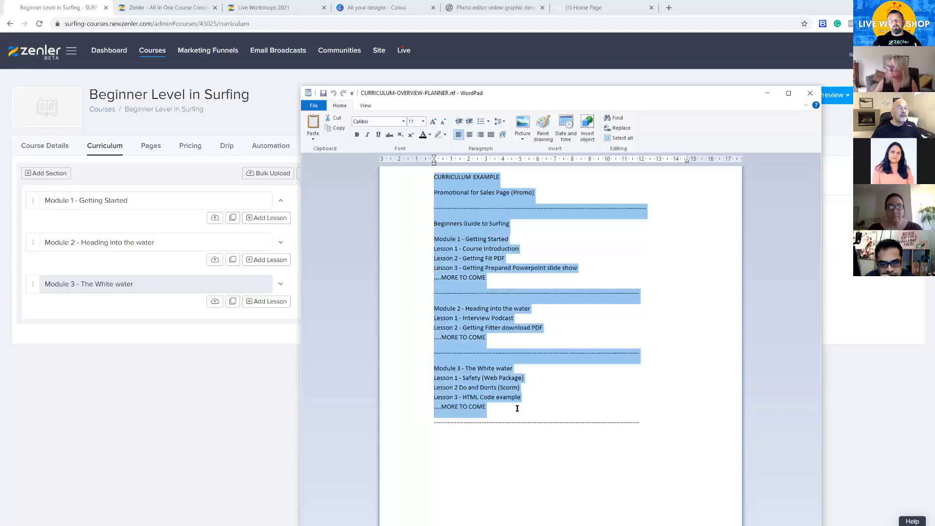
click(550, 413)
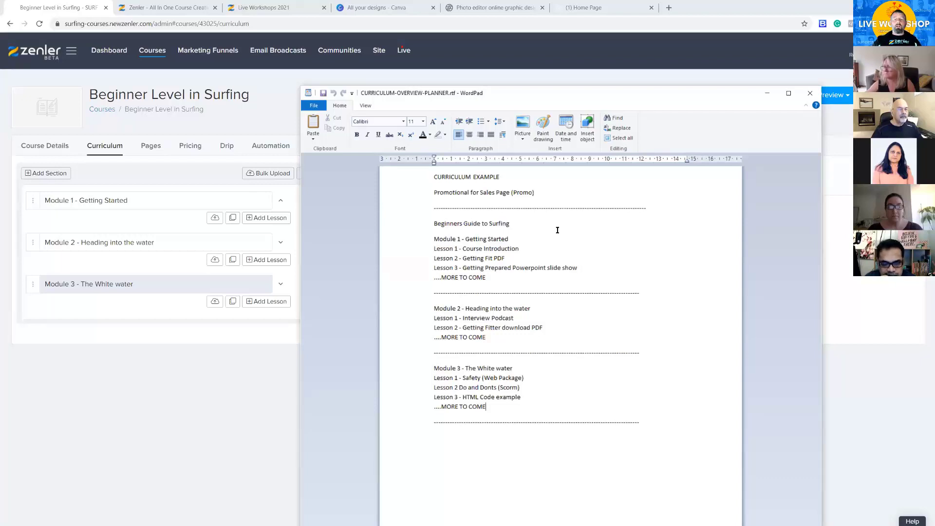
drag(509, 239, 465, 239)
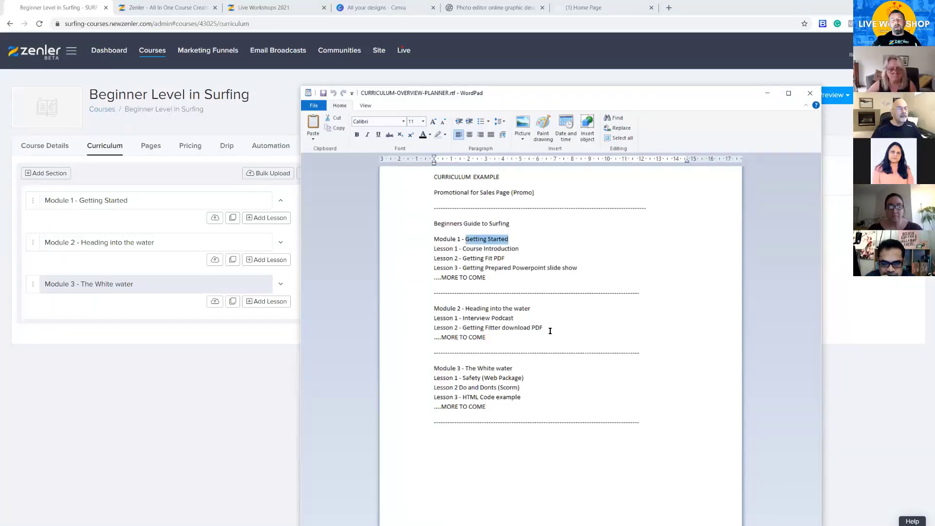
drag(530, 308, 472, 307)
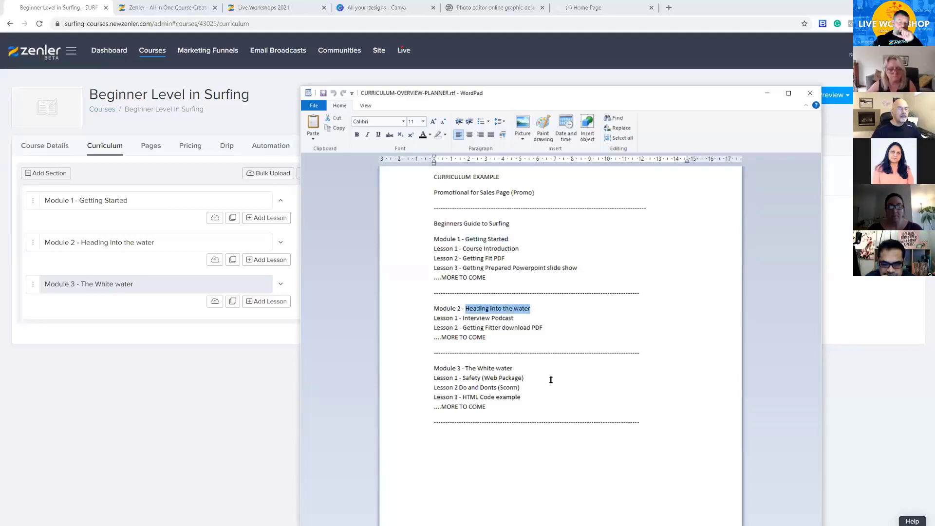
drag(514, 368, 465, 368)
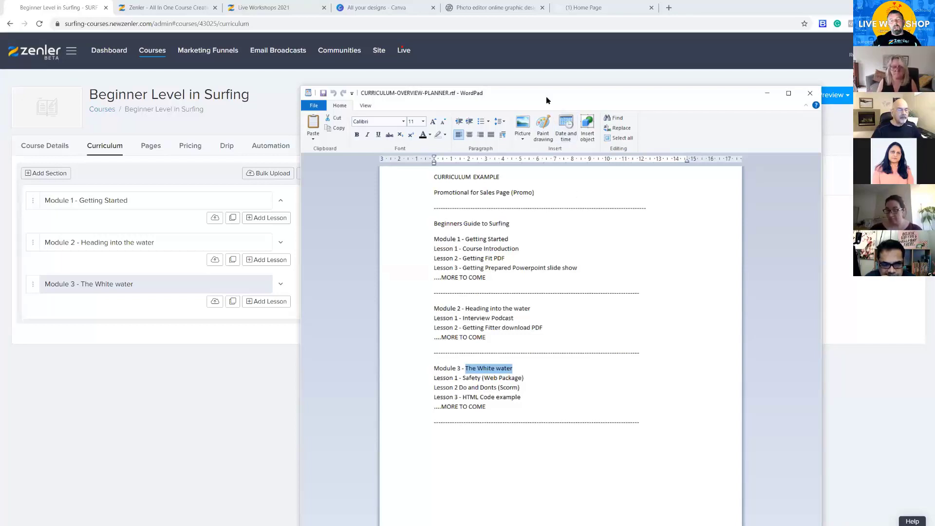
Copy the first lesson title from the planner, add a lesson under Module 1 named "Lesson 1 - Course Introduction" and save it.
drag(547, 98, 572, 80)
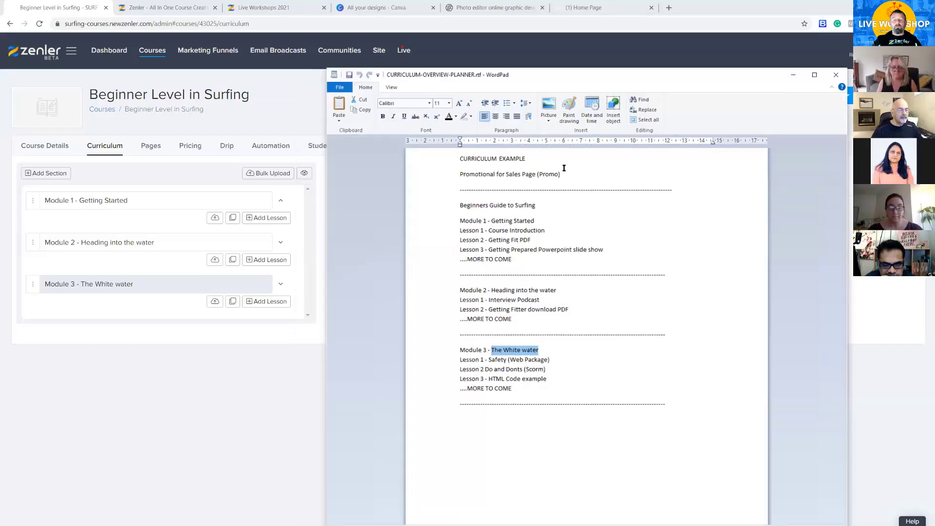
drag(548, 230, 459, 231)
key(ctrl+c)
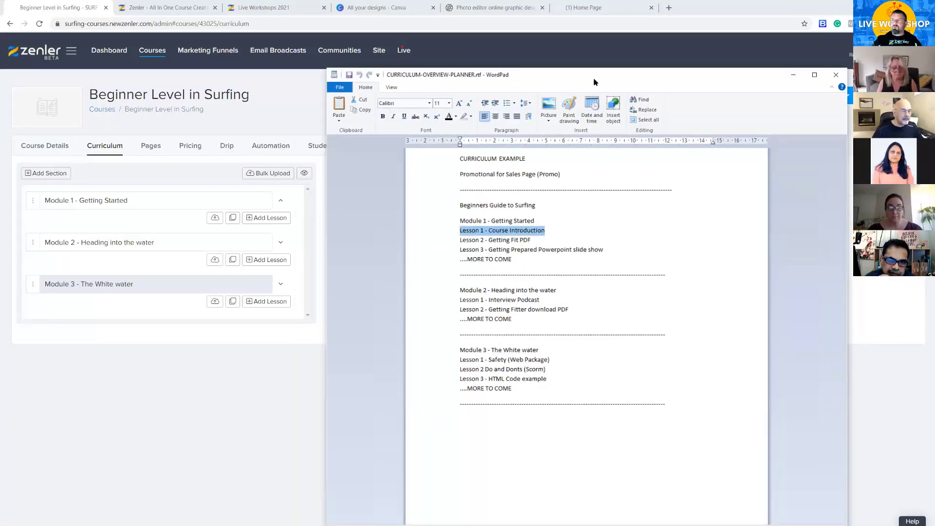
click(793, 75)
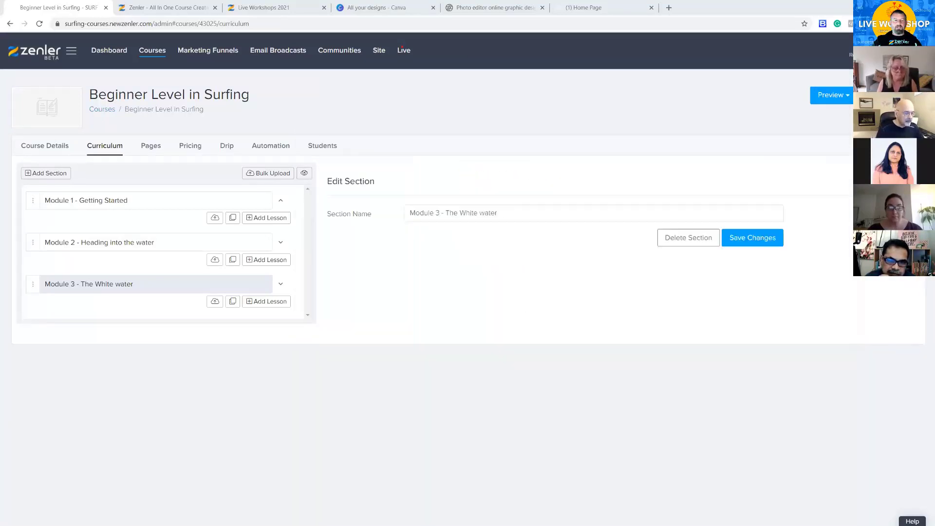
click(261, 220)
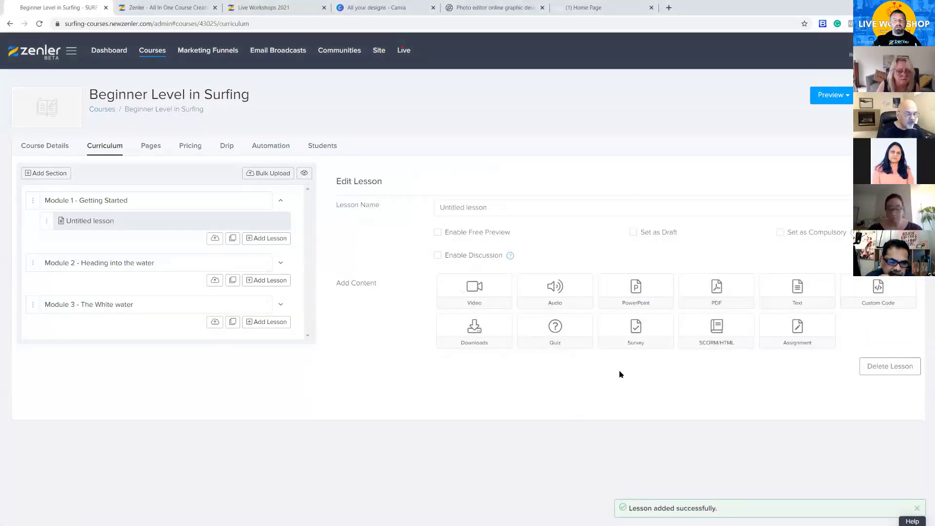
drag(488, 203, 423, 205)
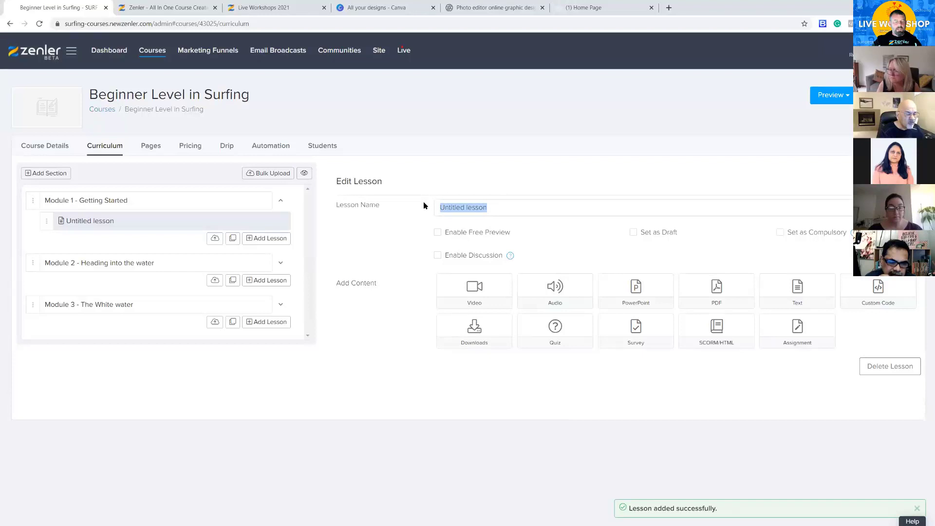
key(ctrl+v)
click(858, 283)
Add a second lesson to Module 1, name it "Lesson 2 - Getting Fit PDF" using the title copied from the planner, and save it.
click(254, 243)
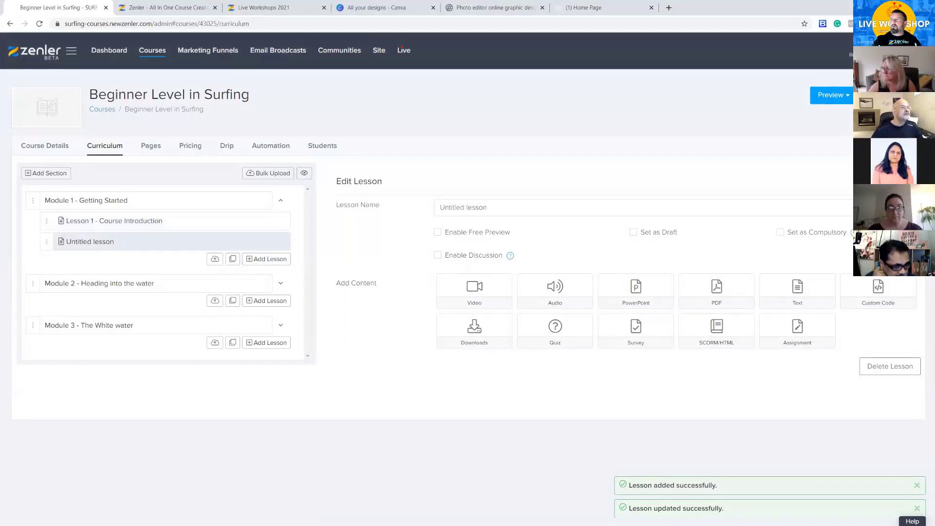
key(alt+Tab)
click(549, 252)
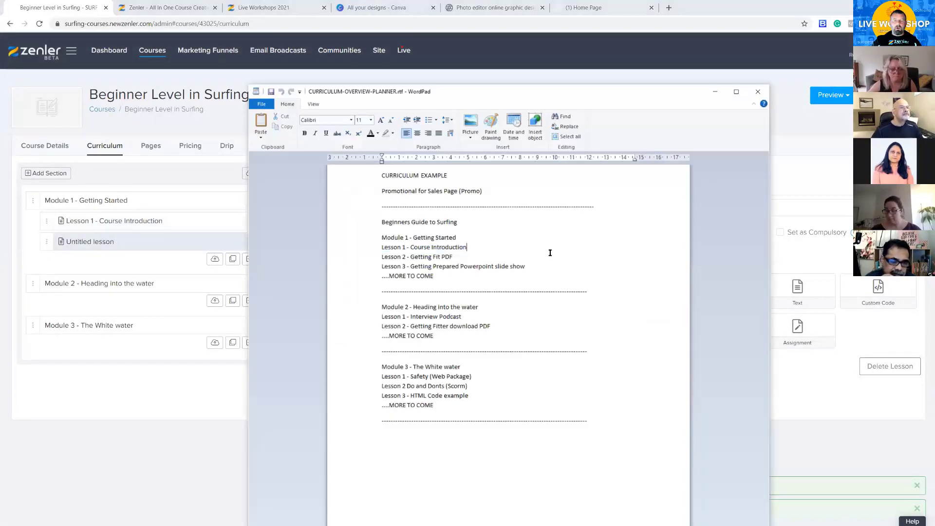
drag(464, 256, 382, 257)
key(ctrl+c)
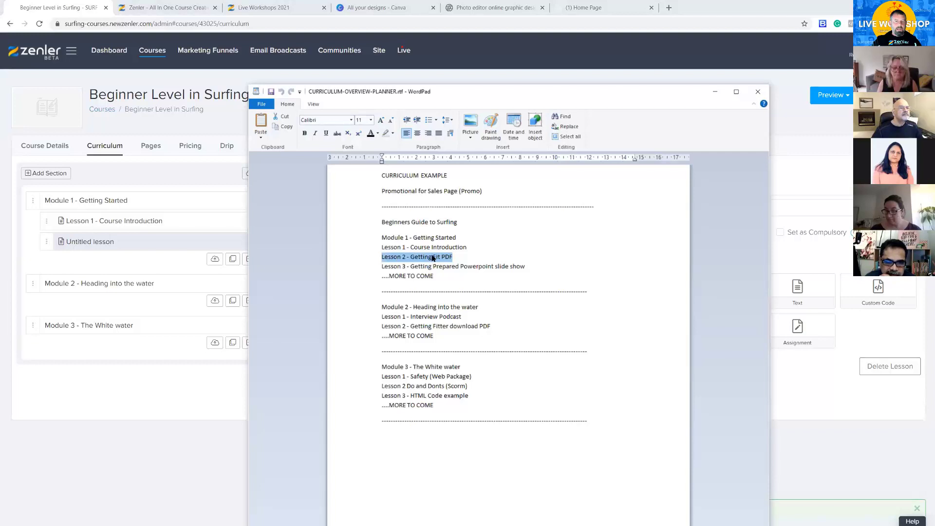
key(alt+Tab)
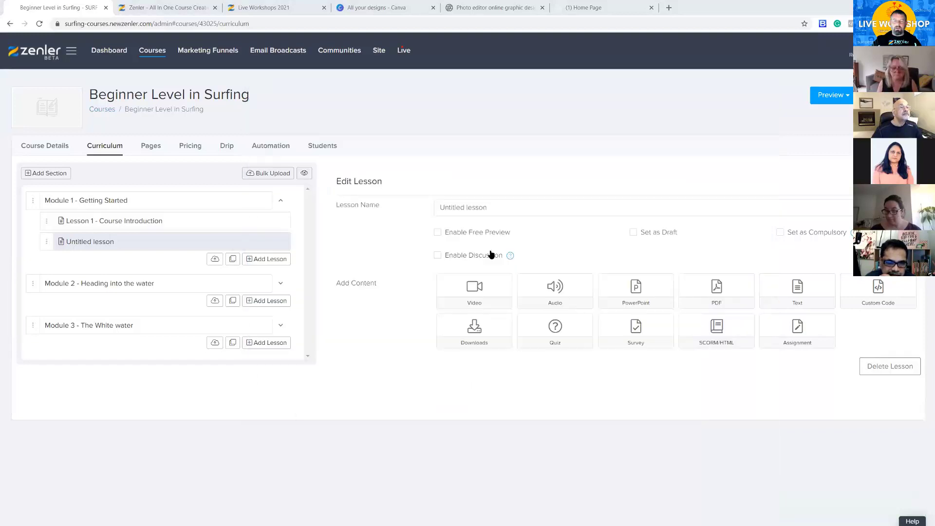
drag(499, 208, 414, 207)
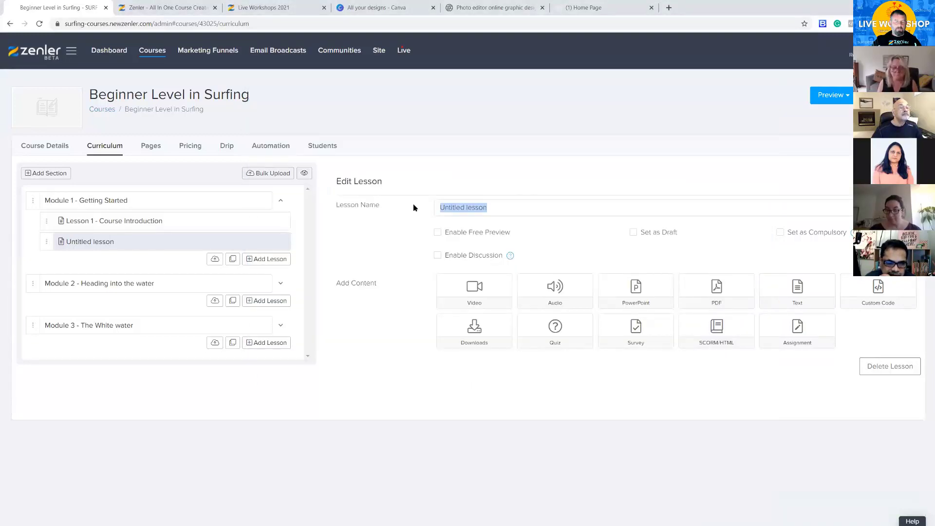
key(ctrl+v)
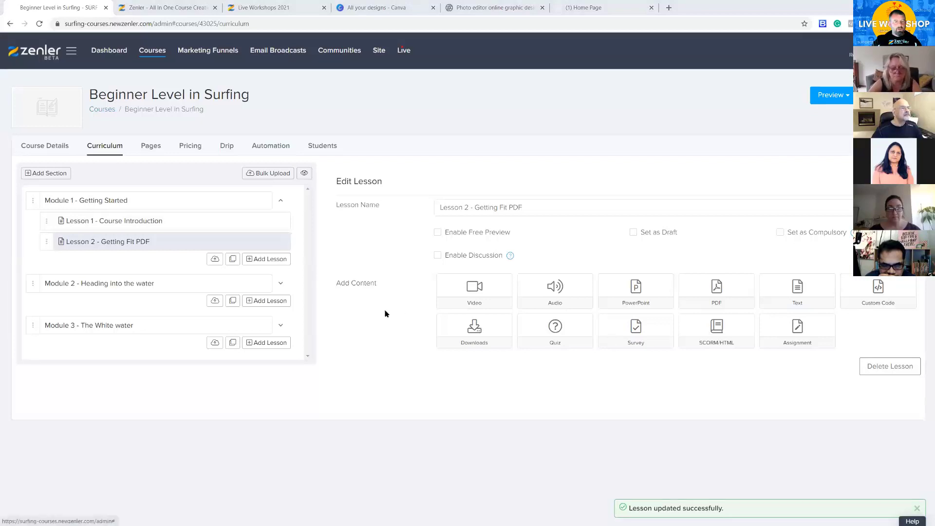
Add a third lesson to Module 1 named "Lesson 3 - Getting Prepared Powerpoint slide show" and save it.
click(262, 260)
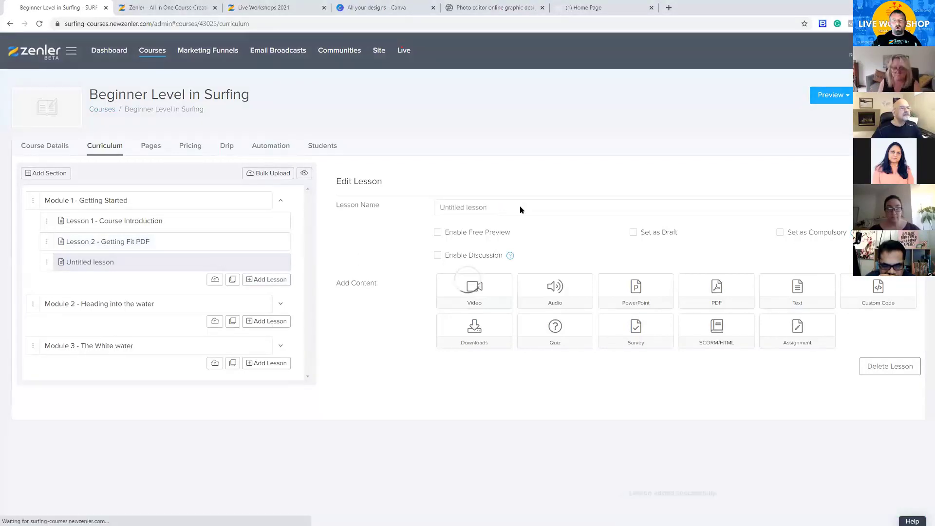
text(Lesson 3 - Getting Prepared Powerpoint slide show)
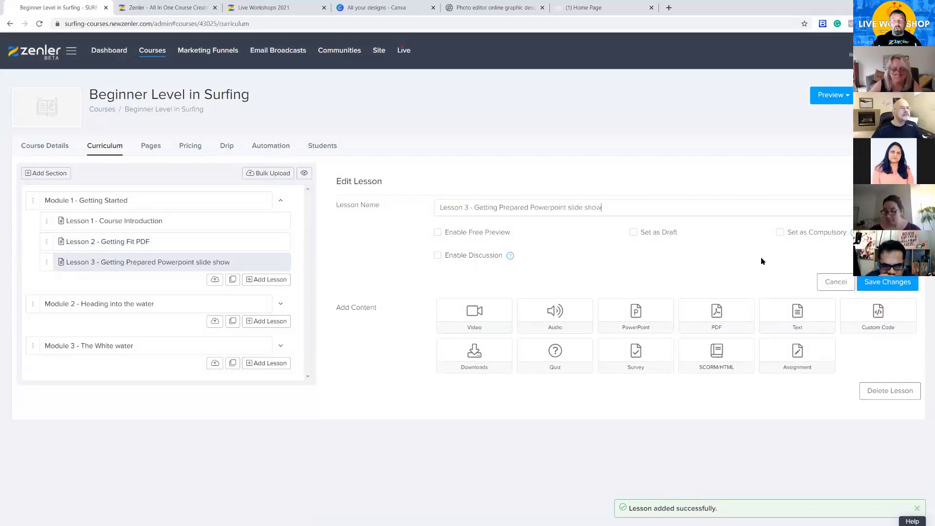
click(883, 282)
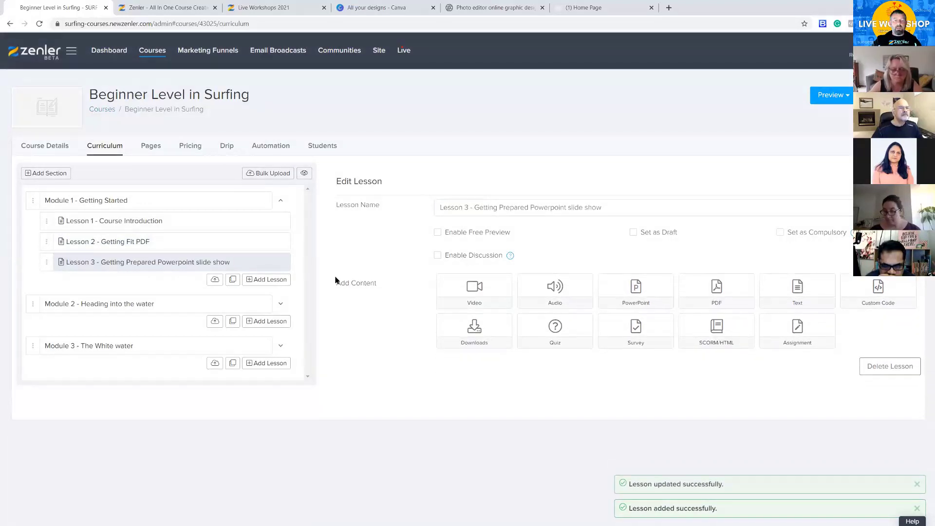
Add a lesson to Module 2 named "Lesson 1 - Interview Podcast" and save it.
click(267, 321)
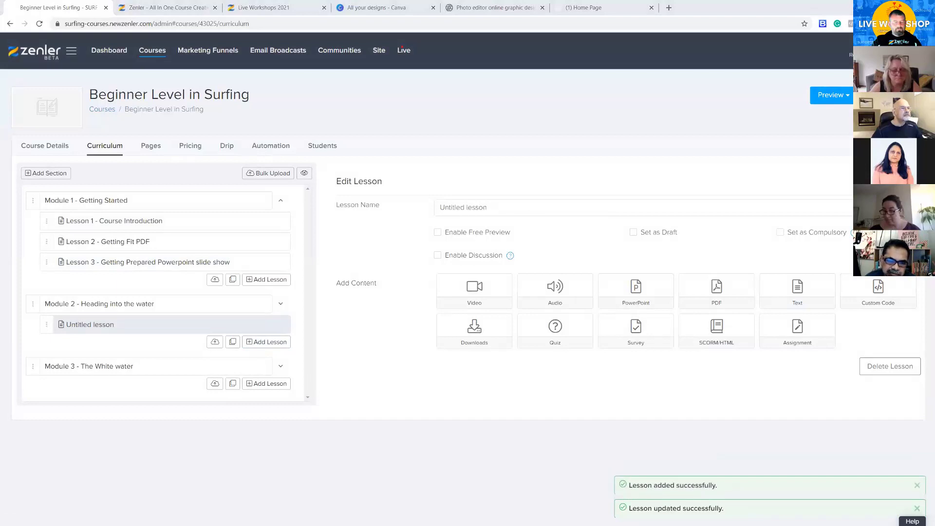
triple_click(491, 210)
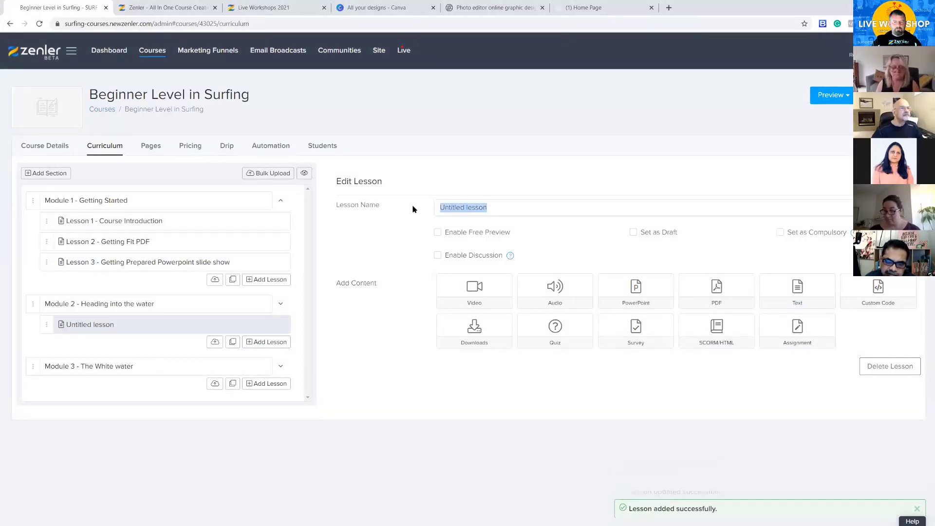
text(Lesson 1 - Interview Podcast)
key(Return)
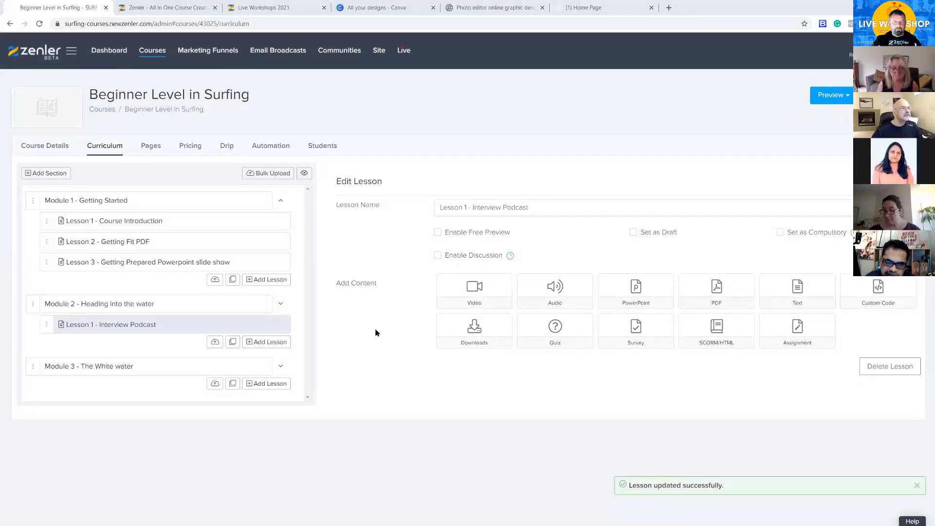
Add a second lesson to Module 2 named "Lesson 2 - Getting Fitter download PDF" and save it.
click(260, 341)
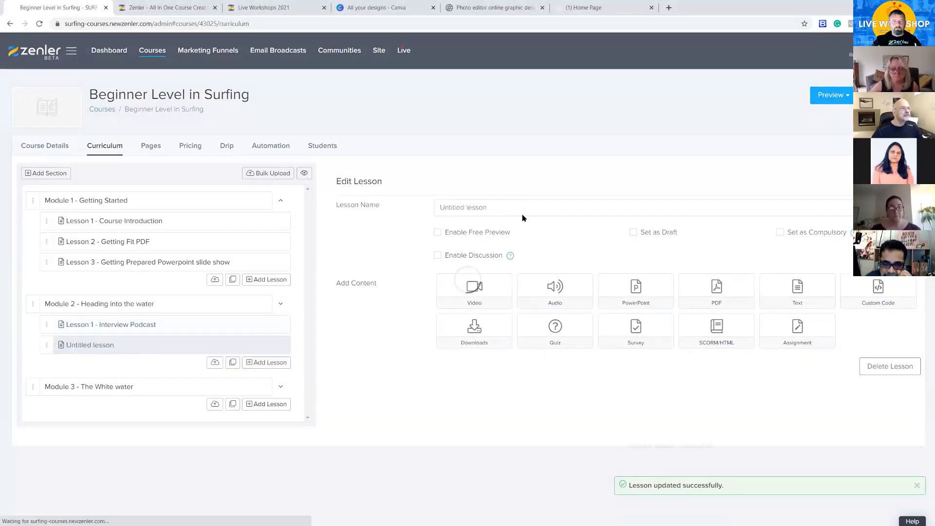
triple_click(437, 207)
text(Lesson 2 - Getting Fitter download PDF)
click(858, 287)
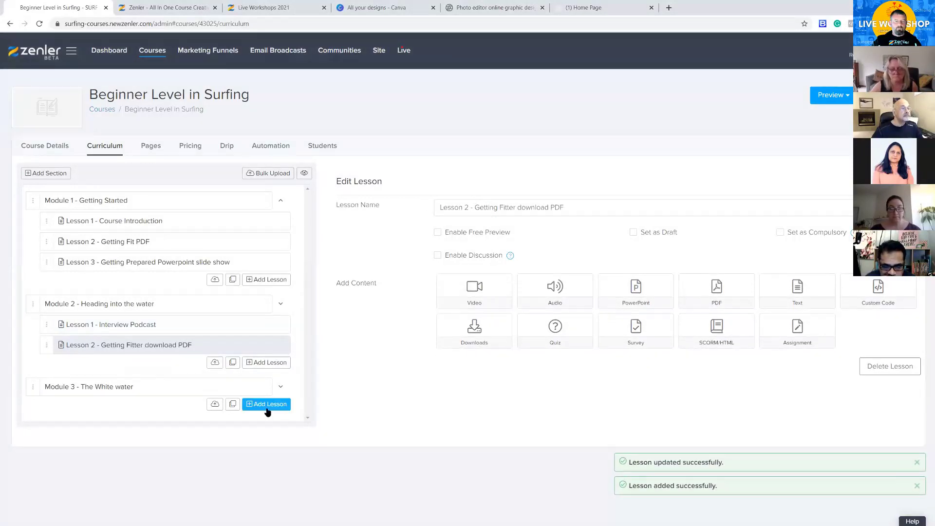
Add a lesson to Module 3 named "Lesson 1 - Safety (Web Package)" and save it.
click(268, 405)
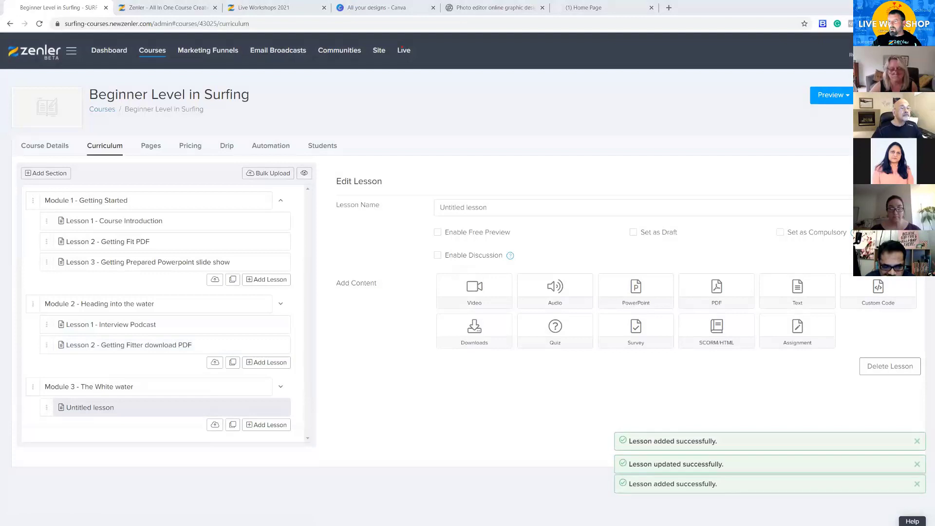
drag(487, 207, 403, 207)
text(Lesson 1 - Safety (Web Package))
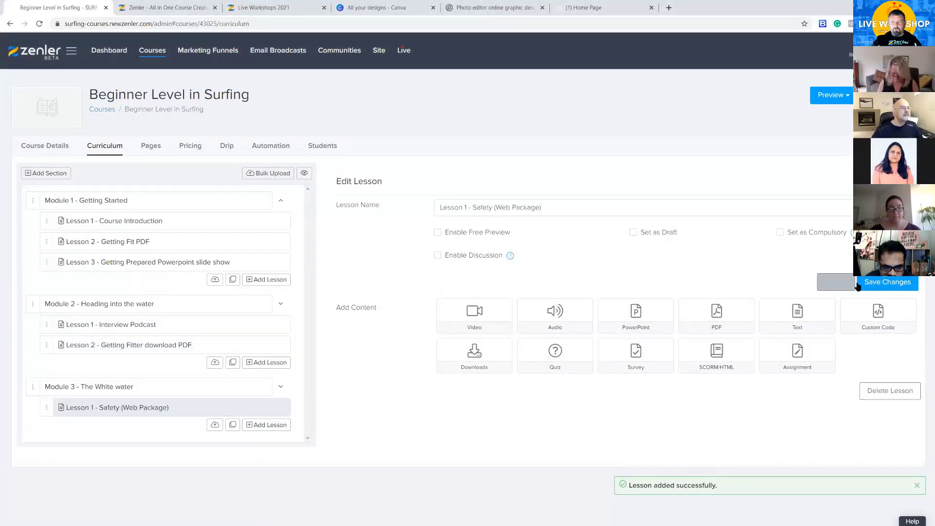
click(864, 283)
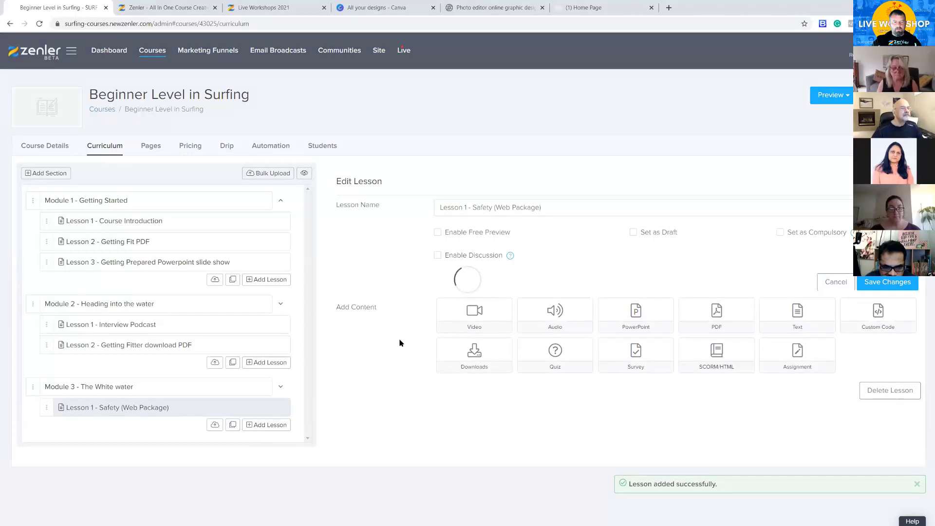
Add a second lesson to Module 3 named "Lesson 2 Do and Donts (Scorm)" and save it.
click(266, 424)
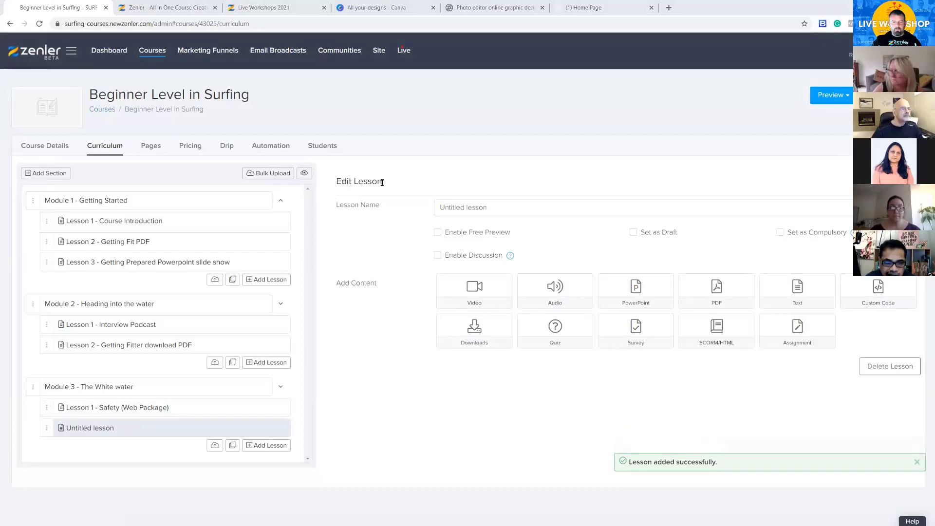
drag(507, 209, 413, 206)
text(Lesson 2 Do and Donts (Scorm))
click(505, 225)
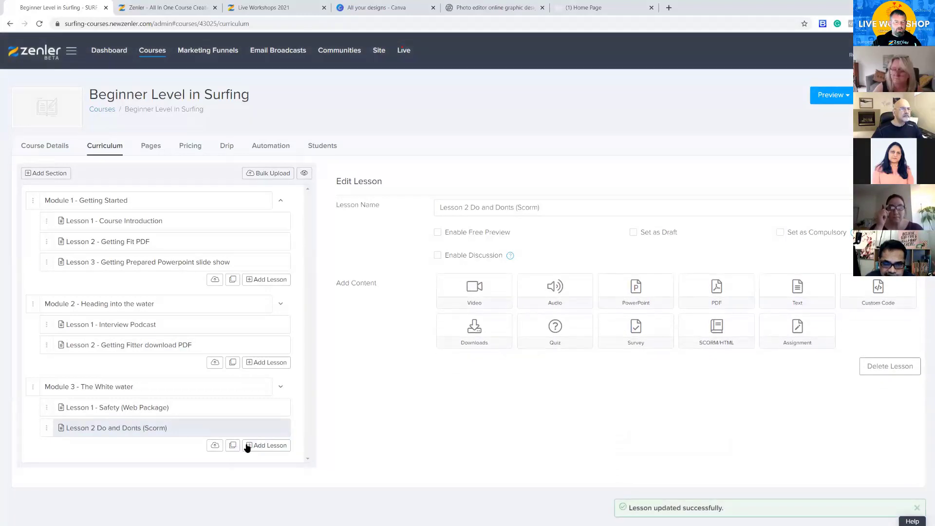
Add a third lesson to Module 3 named "Lesson 3 - HTML Code example" and save it.
click(267, 445)
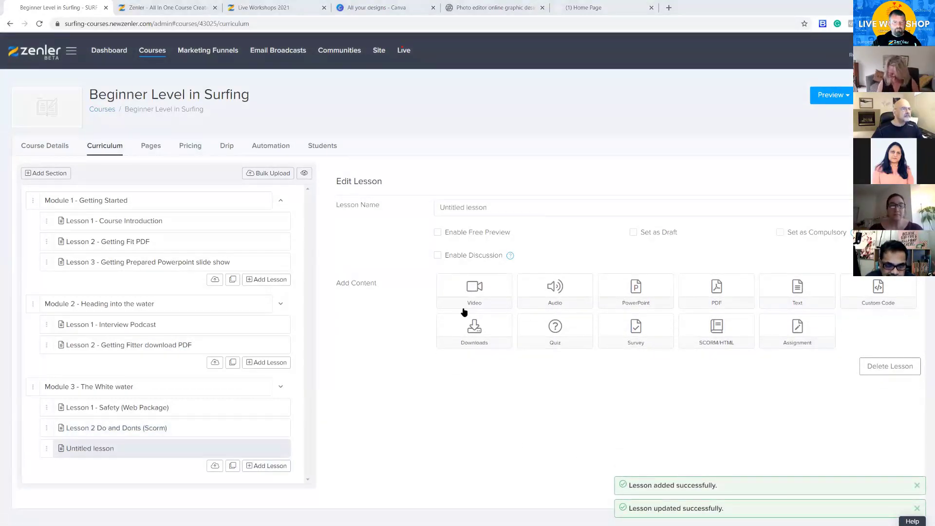
drag(500, 203, 428, 208)
text(Lesson 3 - HTML Code example)
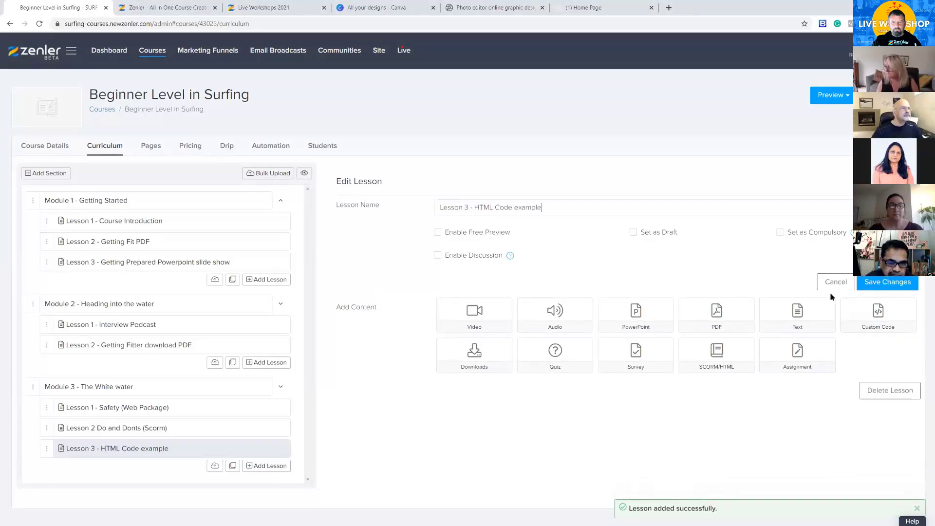
click(887, 282)
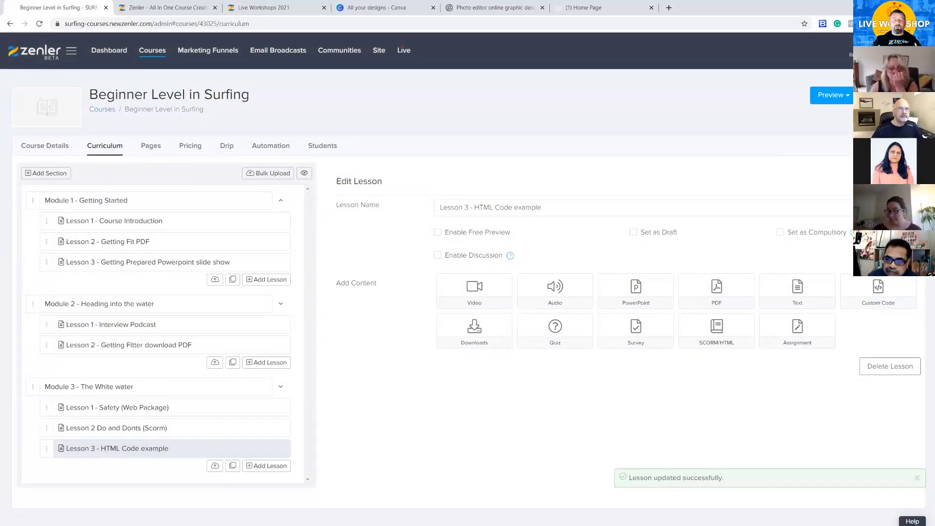
Switch to the curriculum planner in WordPad and review its full outline of modules and lessons.
key(alt+Tab)
click(218, 144)
drag(225, 143, 374, 387)
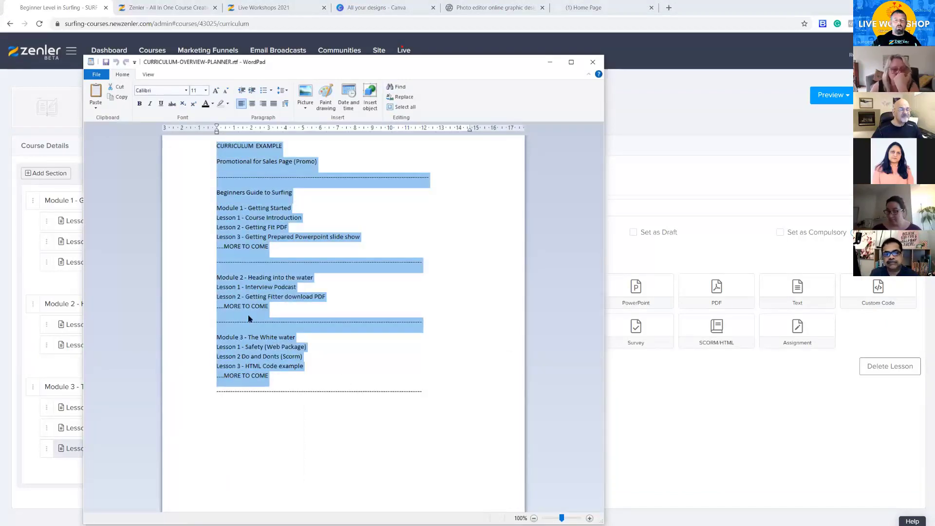
drag(385, 86, 934, 87)
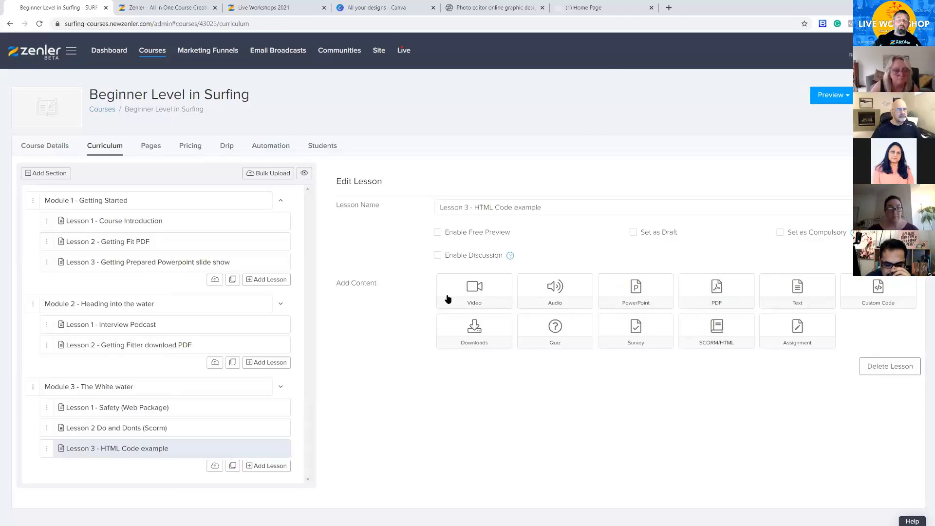
Open Lesson 1 - Course Introduction in Module 1 and check its lesson options, including Enable Discussion.
click(177, 222)
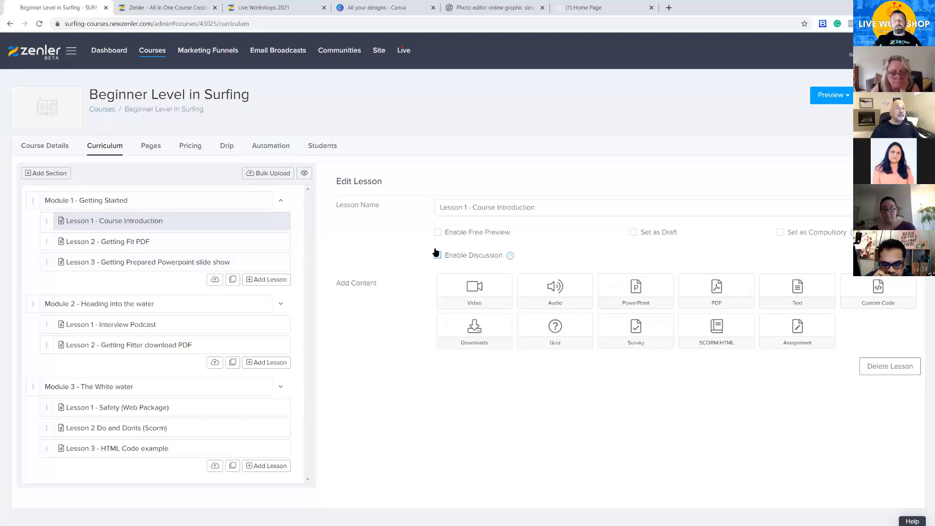
mouse_move(510, 257)
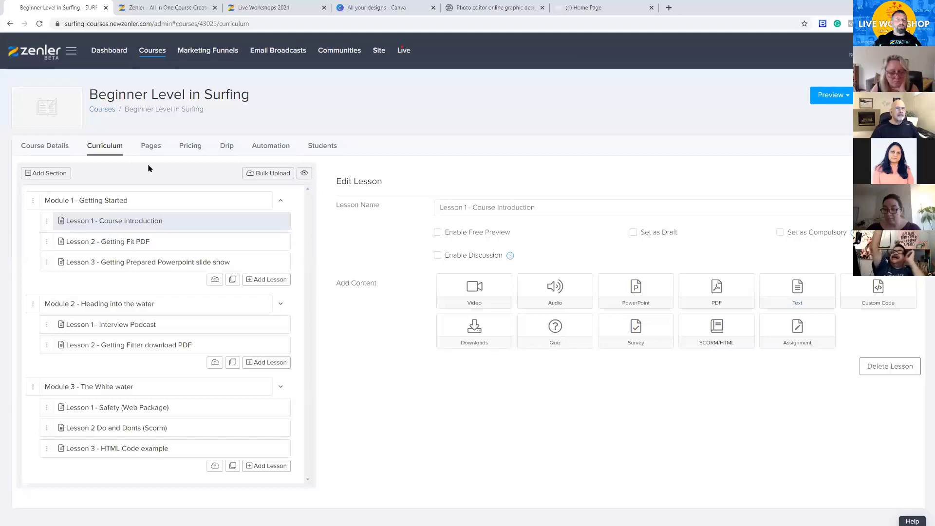
Open the course's Pages overview and examine the funnel's sales, checkout, thank-you and course access pages.
click(150, 151)
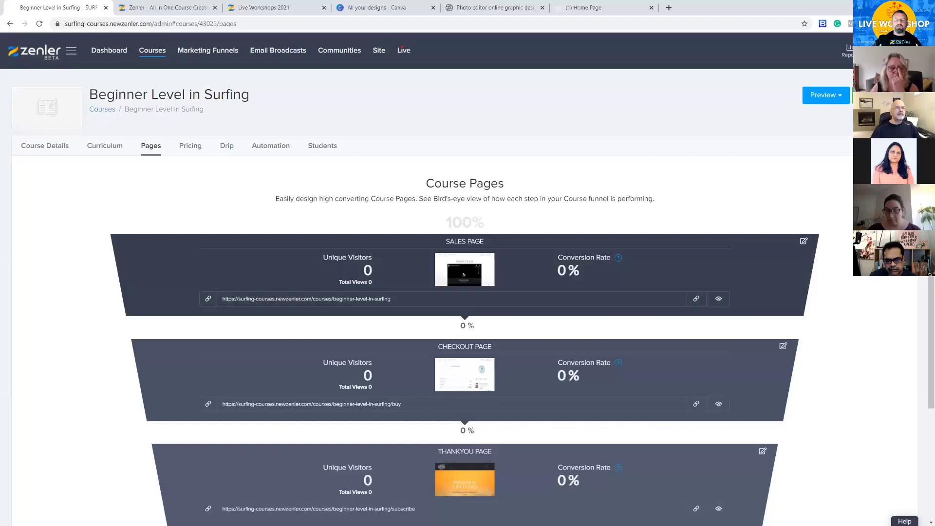
scroll(690, 199, down, 1)
scroll(464, 292, down, 3)
scroll(464, 292, up, 4)
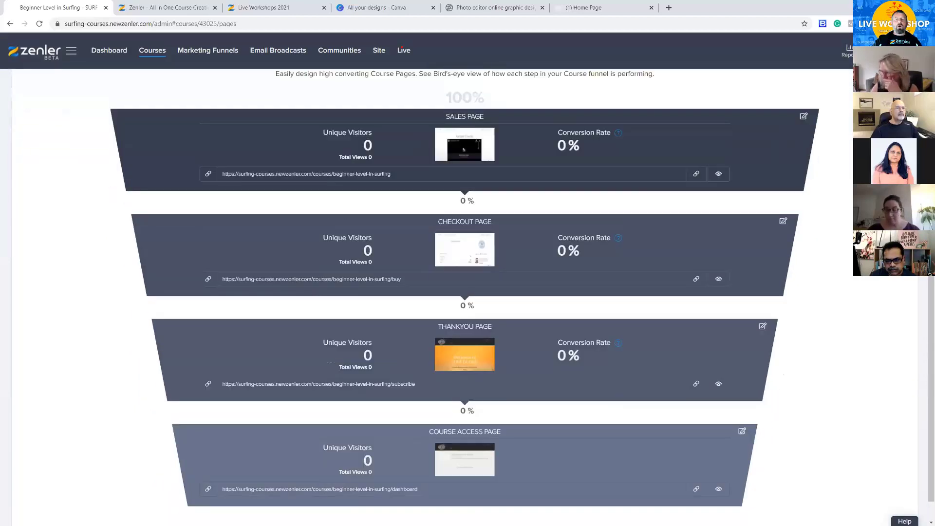
scroll(464, 292, down, 3)
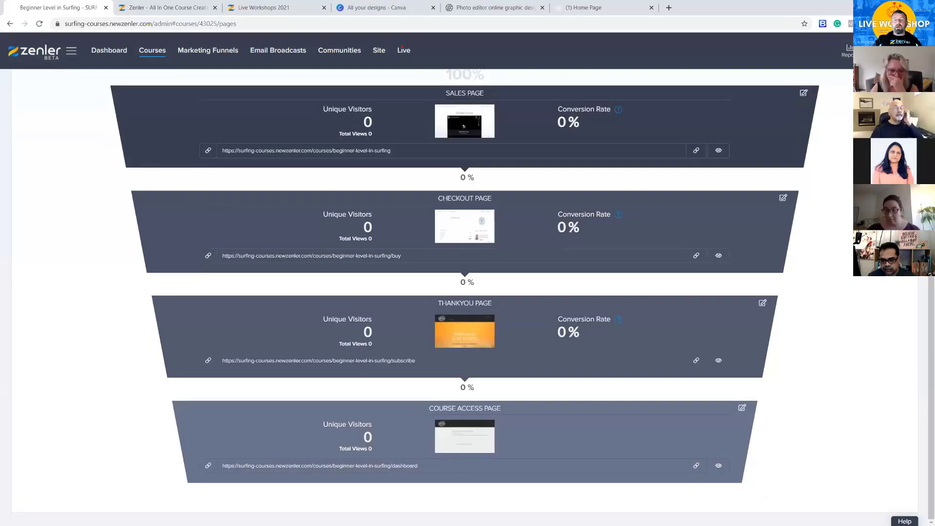
scroll(779, 242, up, 3)
scroll(779, 242, down, 2)
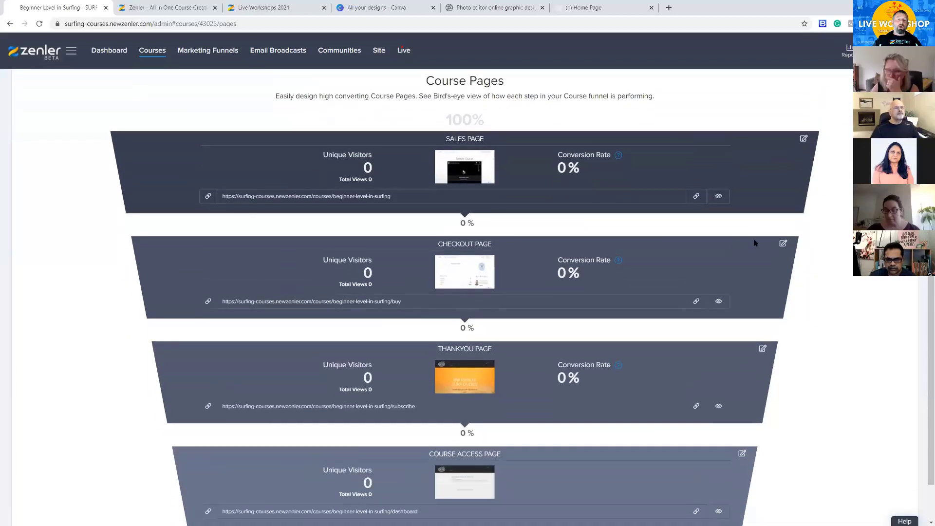
scroll(806, 241, down, 1)
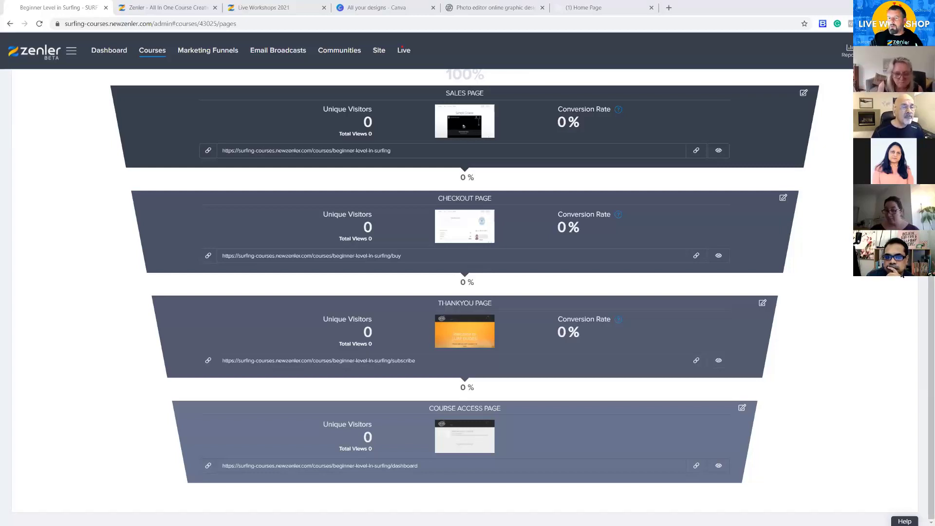
scroll(467, 297, up, 3)
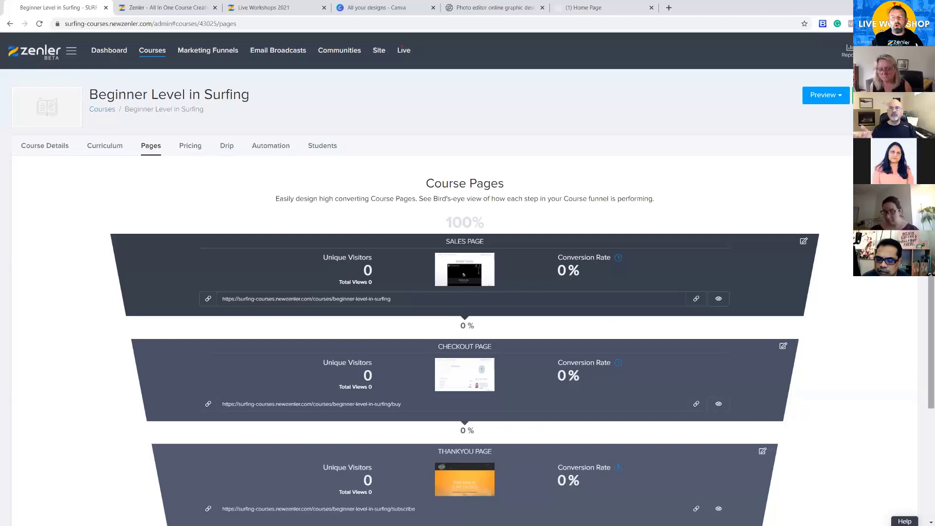
scroll(925, 351, down, 2)
scroll(925, 352, down, 2)
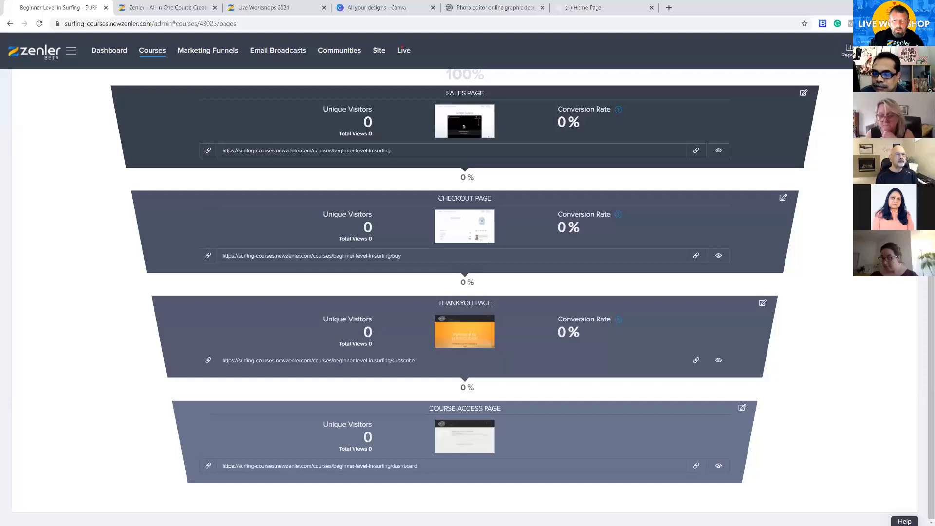
scroll(828, 294, up, 3)
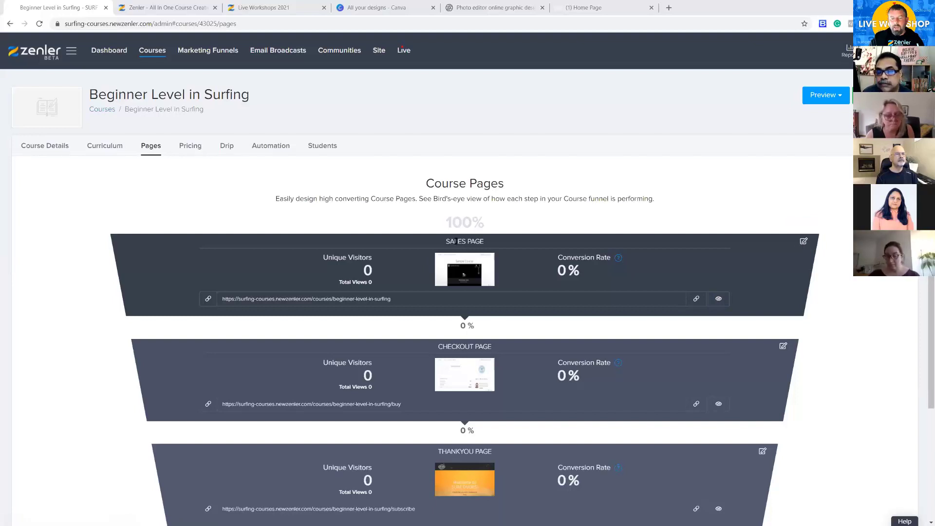
Open the course's Sales Page in the page editor and select its top section containing the title and video.
drag(446, 242, 506, 240)
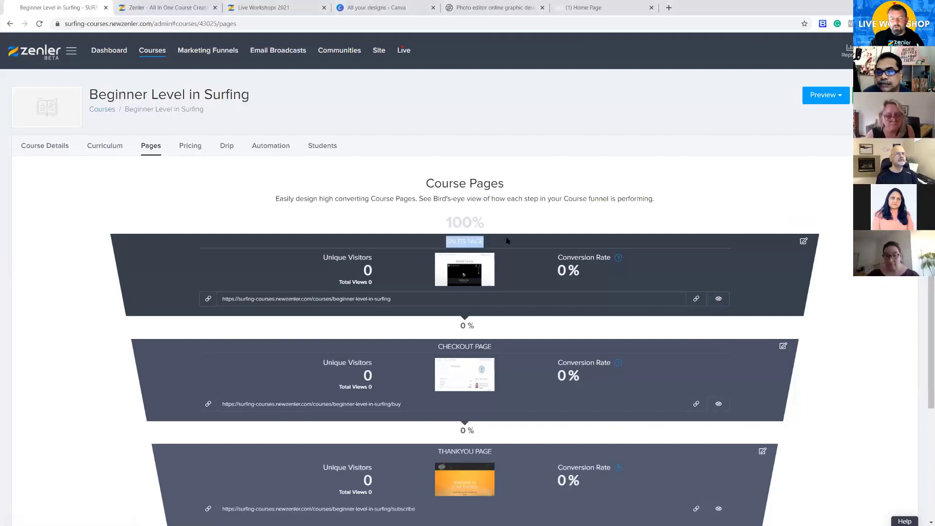
click(804, 241)
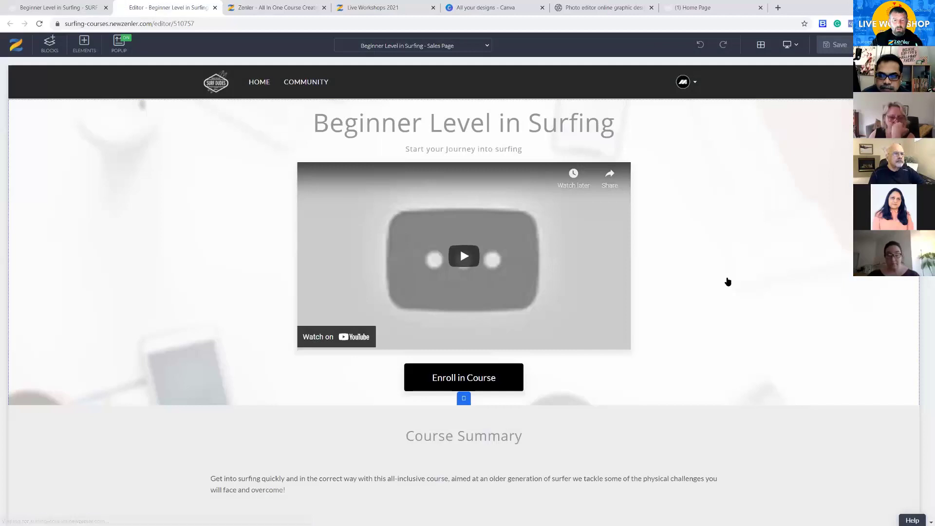
scroll(622, 282, down, 3)
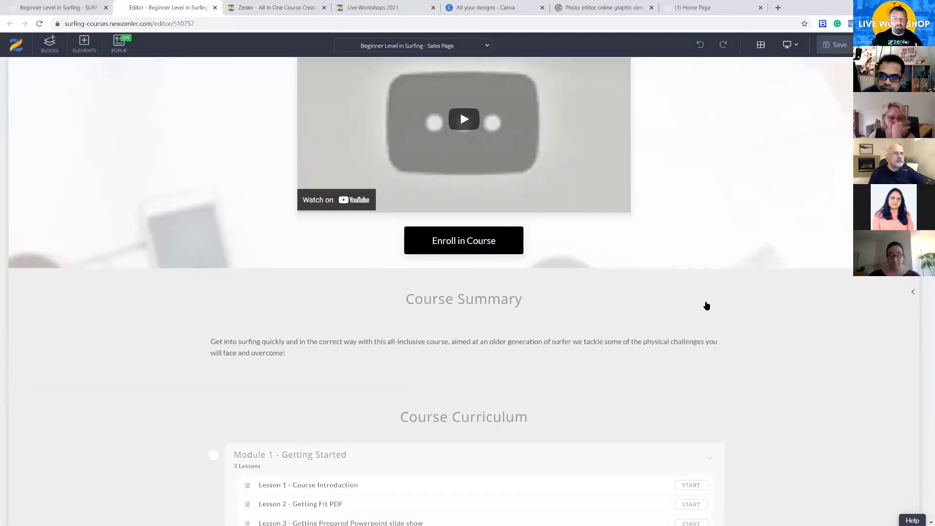
scroll(706, 302, up, 3)
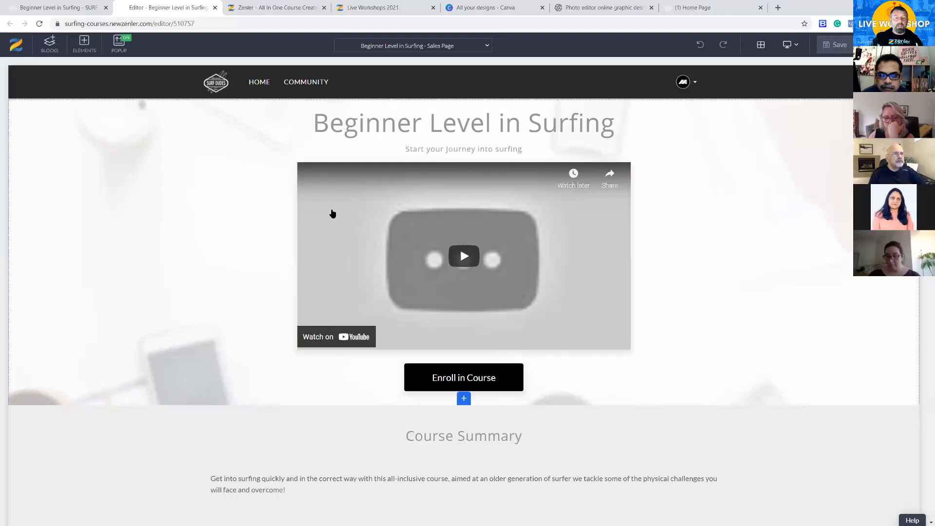
click(311, 181)
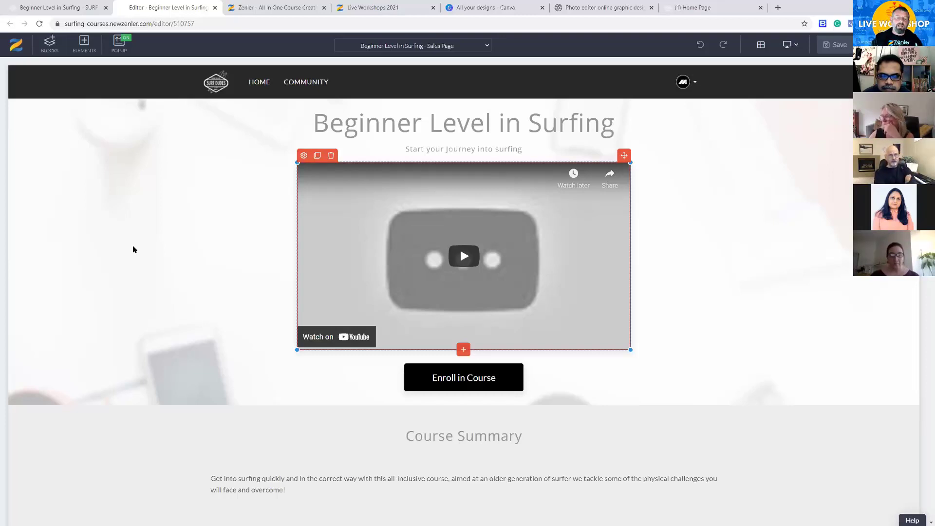
click(136, 219)
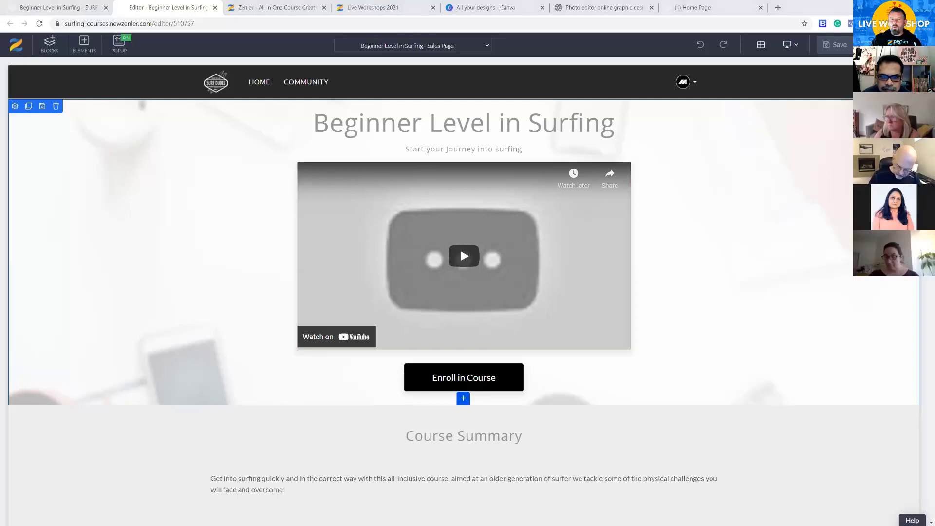
Switch to File Explorer and preview CURRICULUM-OVERVIEW-PLANNER.rtf and surfdudes-courses.rtf, checking the branding colours and course texts.
key(alt+Tab)
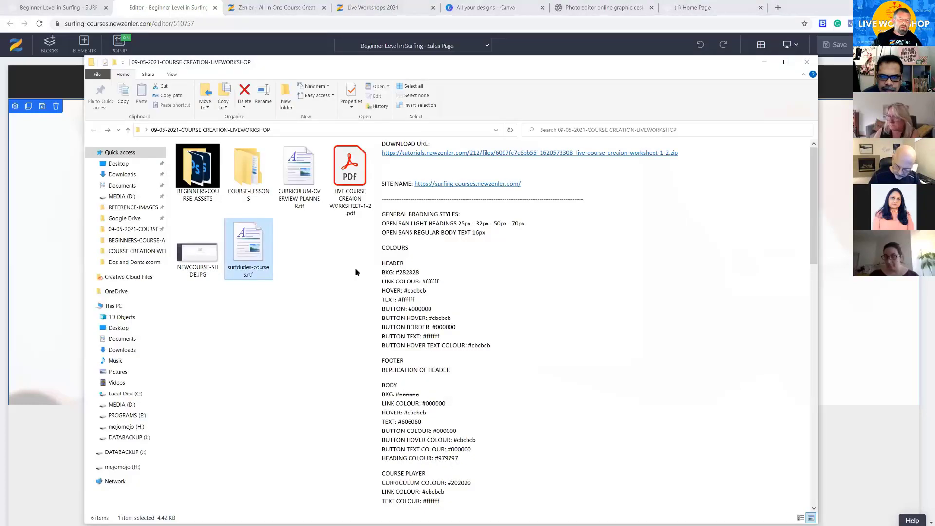
click(196, 258)
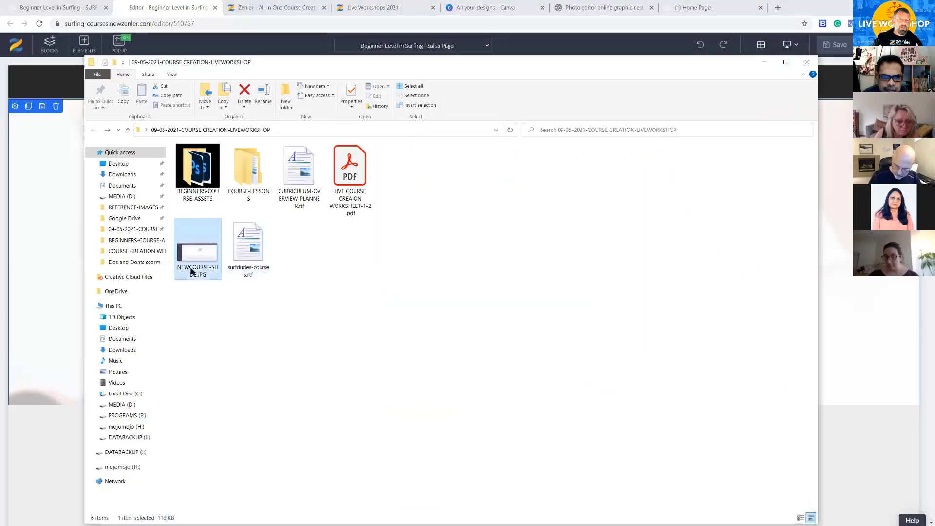
click(310, 298)
click(257, 173)
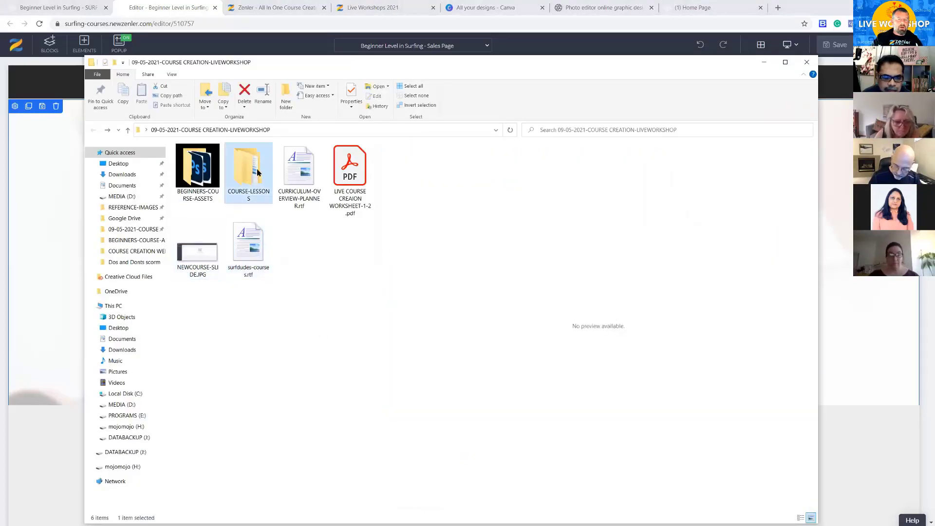
click(301, 192)
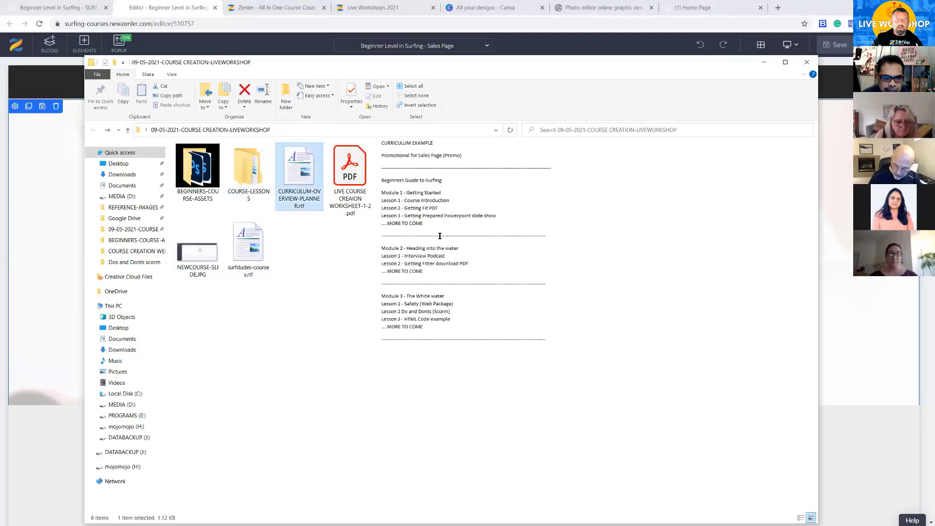
click(250, 251)
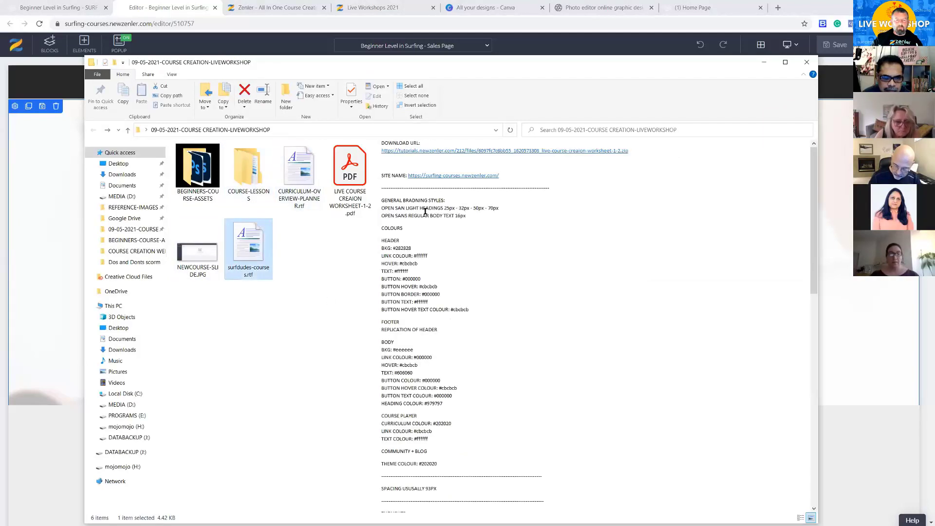
scroll(445, 265, down, 10)
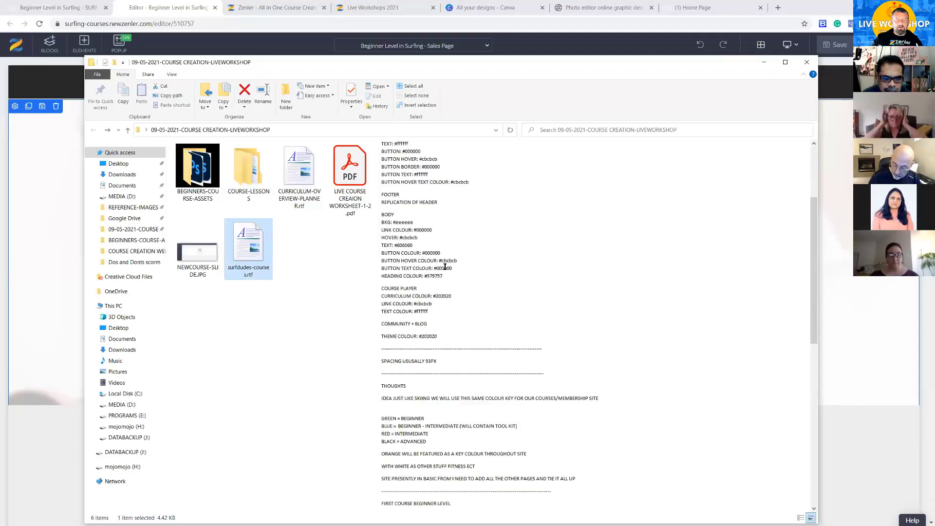
scroll(437, 332, down, 3)
scroll(436, 335, up, 12)
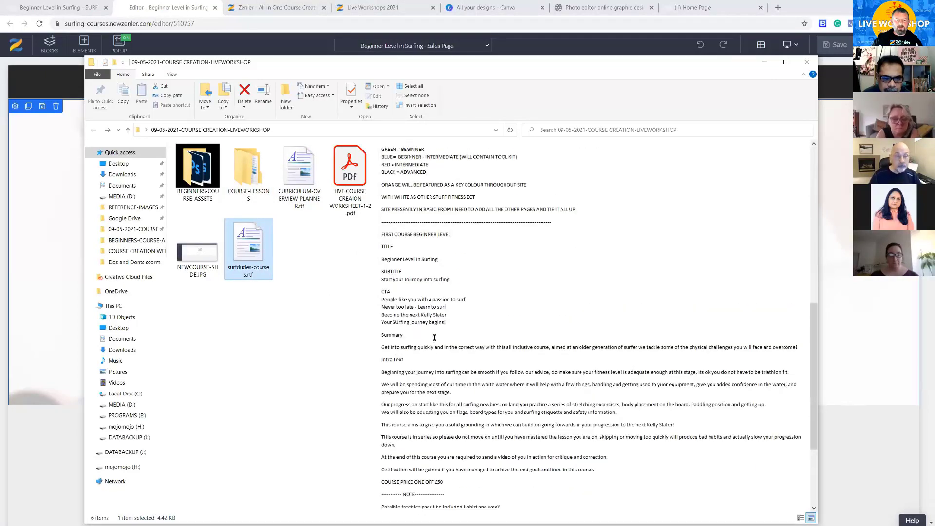
scroll(435, 337, up, 2)
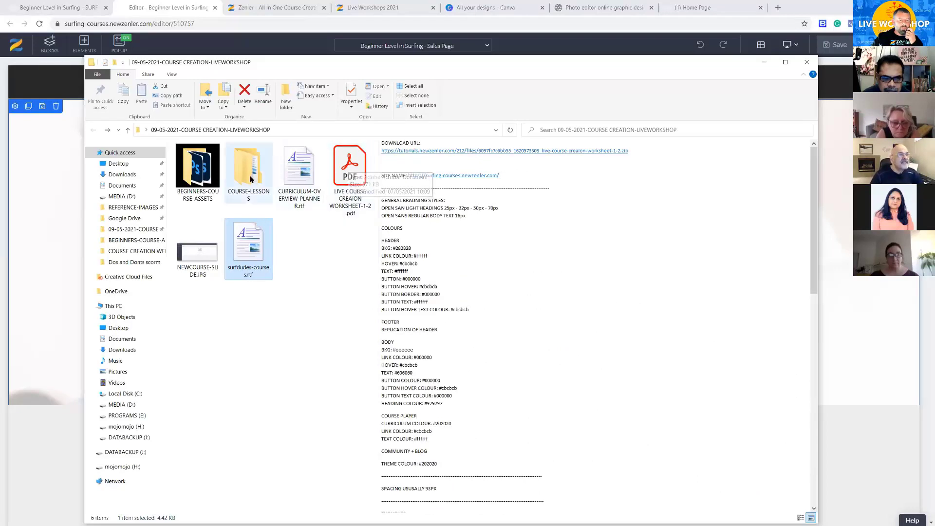
Open the BEGINNERS-COURSE-ASSETS folder and preview the course badge images advanced.png, beginner.png and fitness.png.
double_click(197, 168)
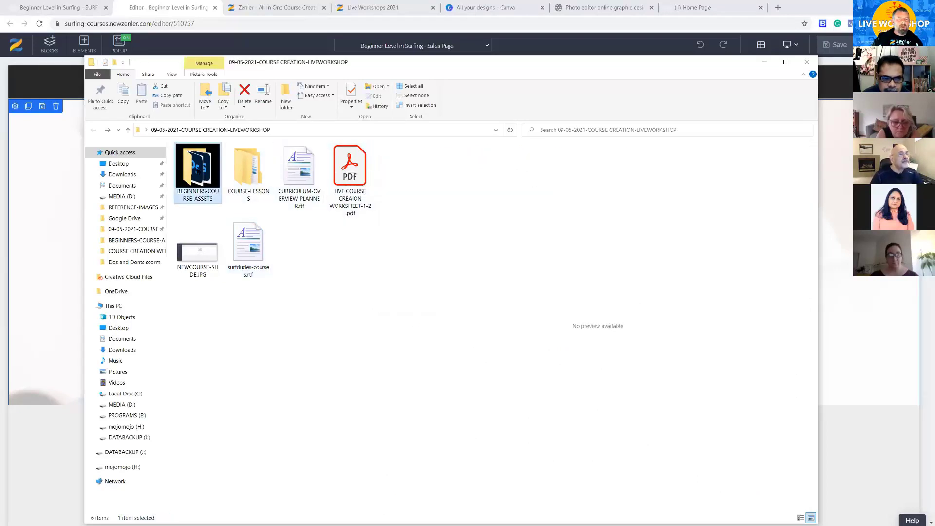
click(198, 233)
click(252, 174)
click(300, 176)
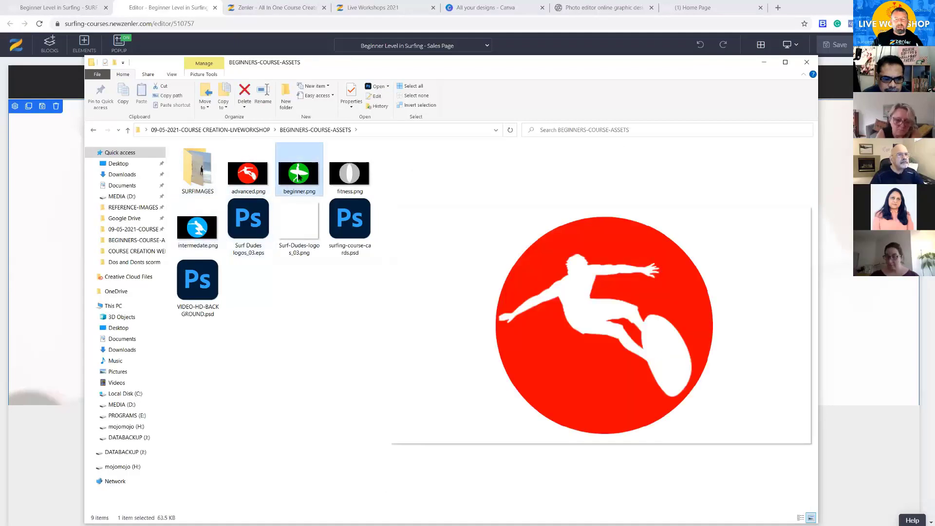
click(350, 179)
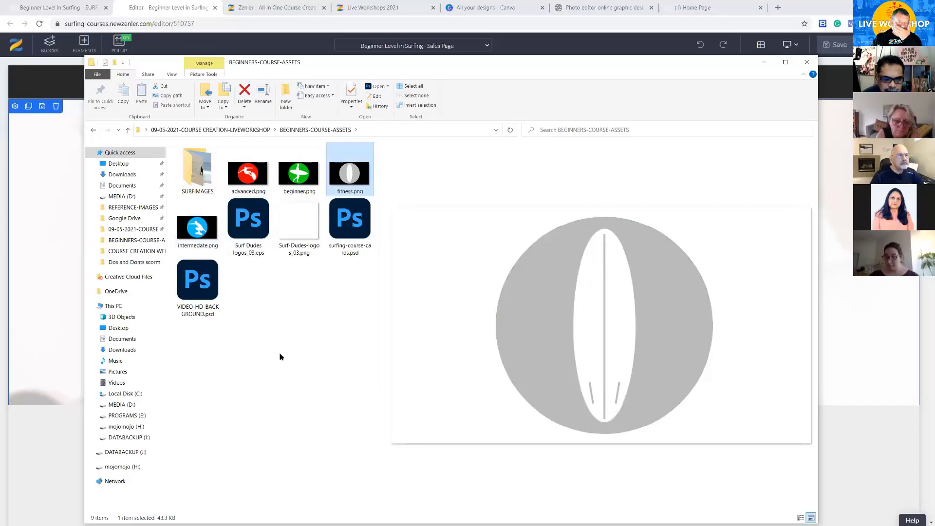
click(300, 175)
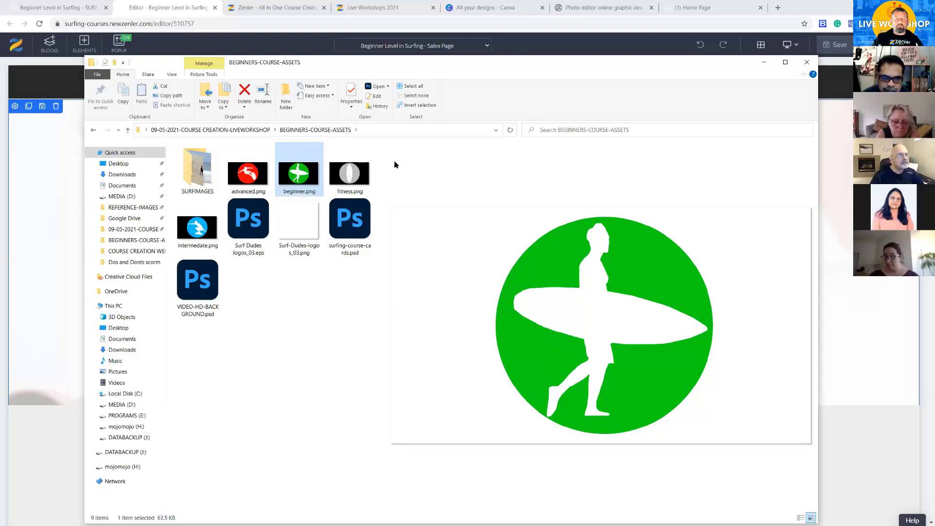
Browse the SURFIMAGES folder, preview the surf photo DSCN0436.jpg, and return to the main workshop folder.
double_click(197, 170)
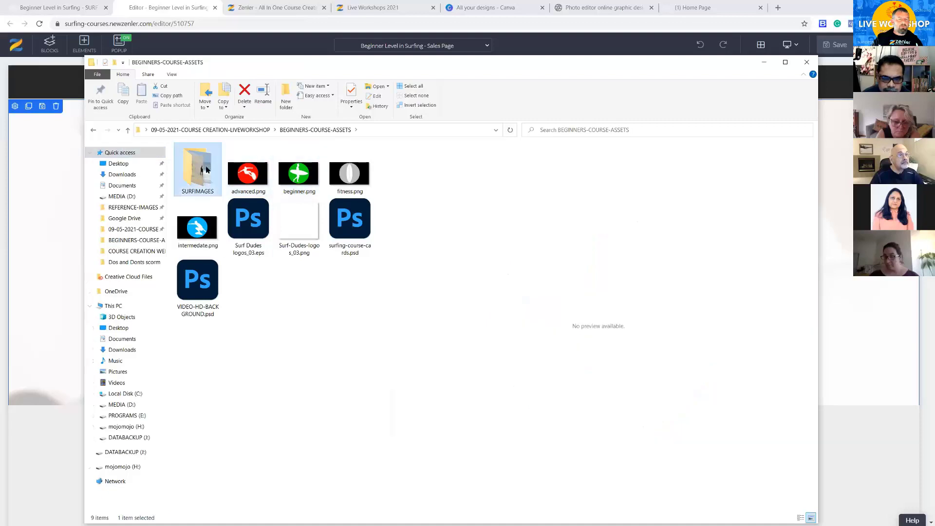
click(295, 250)
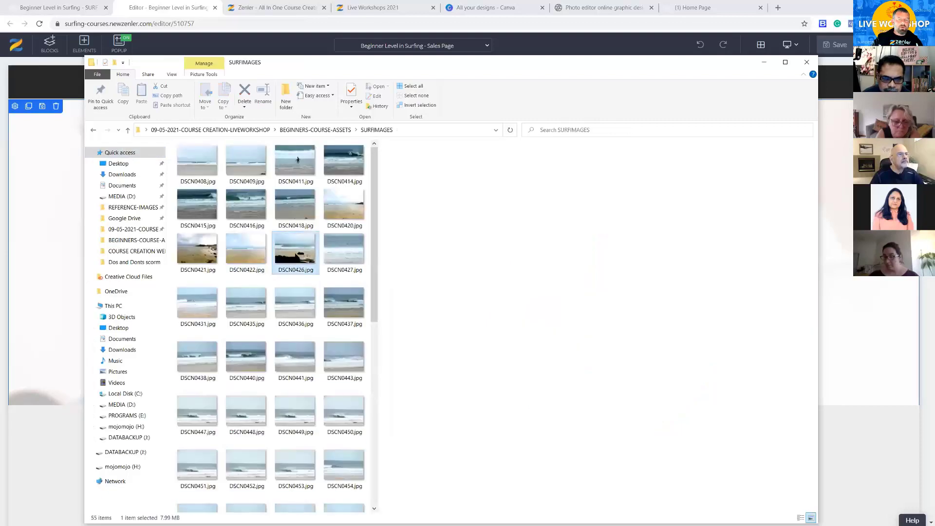
click(290, 304)
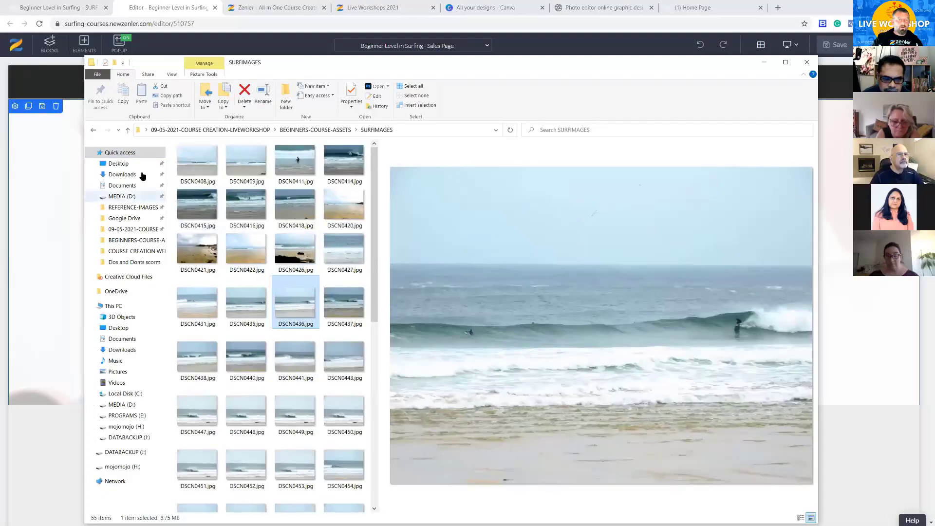
click(93, 131)
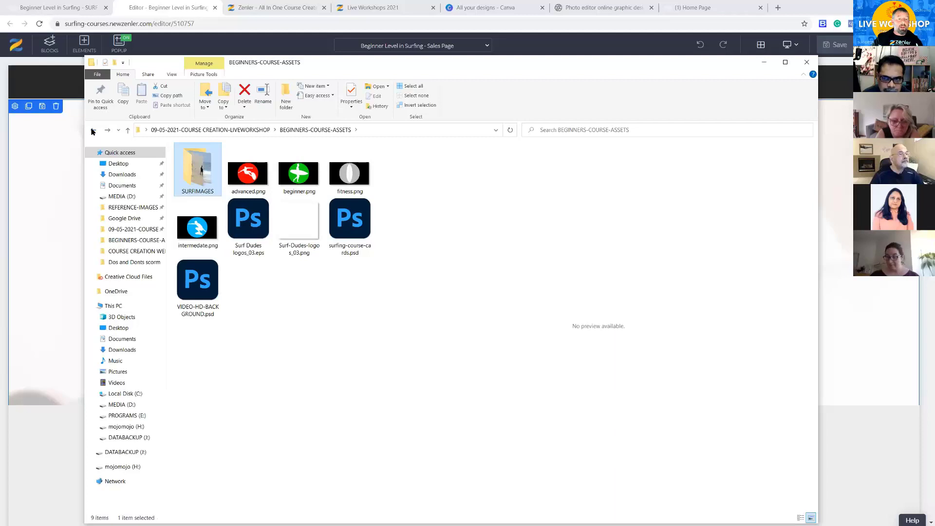
click(93, 132)
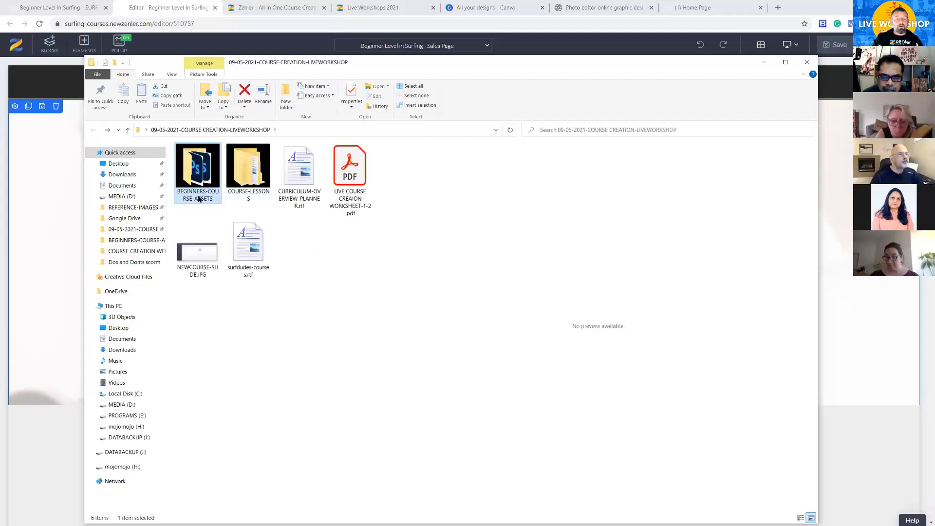
mouse_move(202, 199)
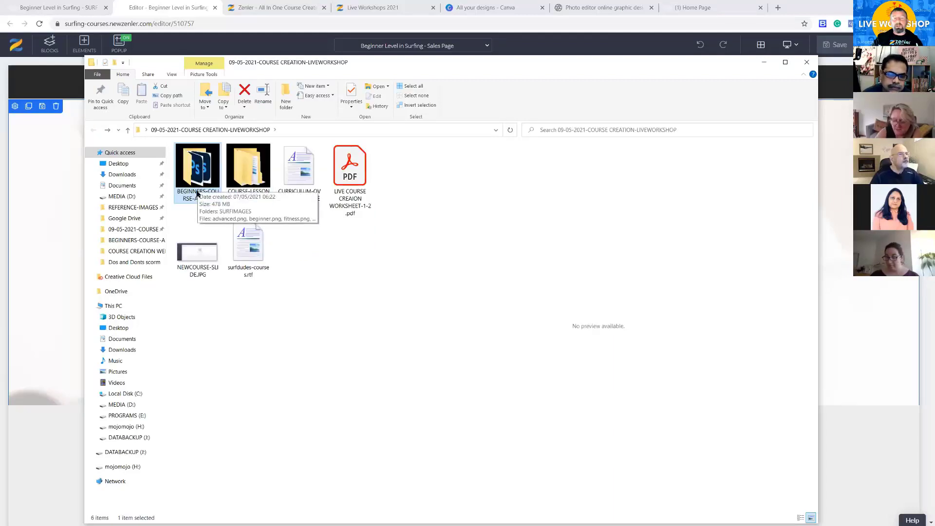
Open generic-assets inside COURSE-LESSONS and preview INTROLOGO.jpg and VIDEO-HD-BACKGROUND.jpg.
click(299, 246)
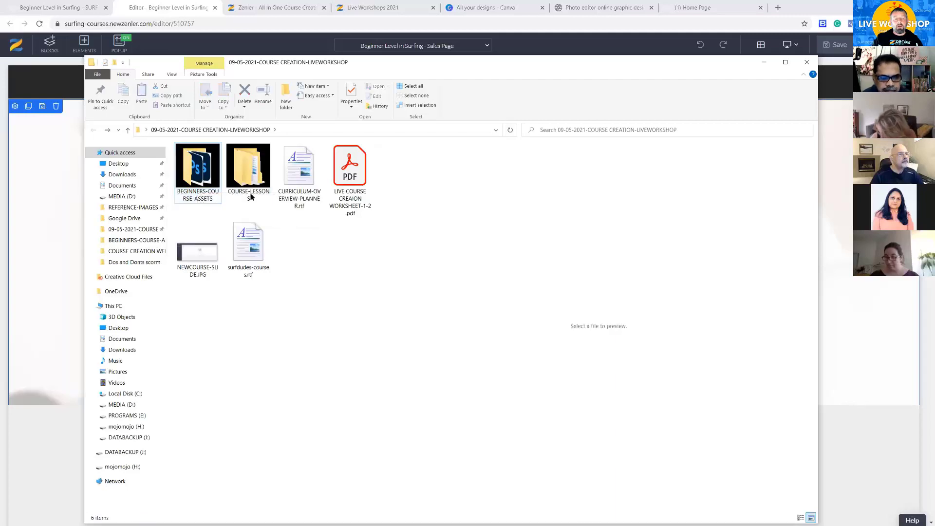
double_click(253, 167)
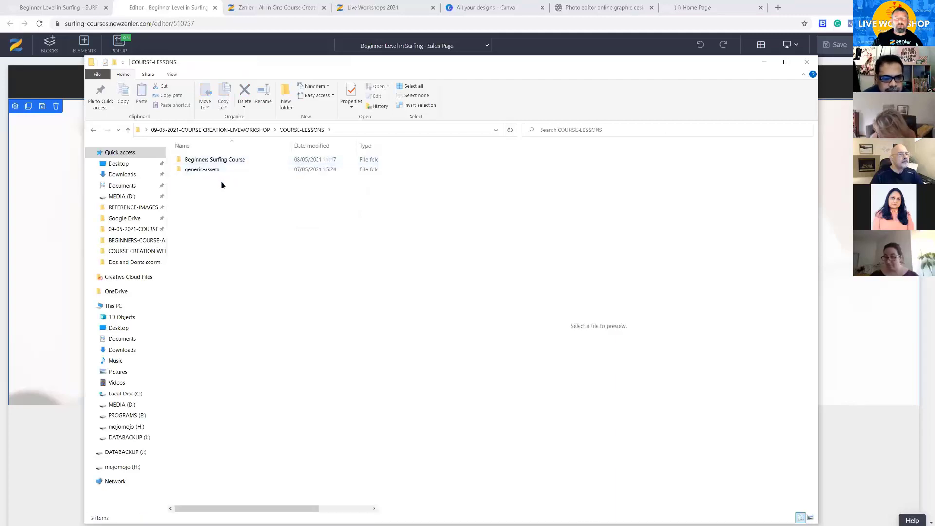
double_click(204, 171)
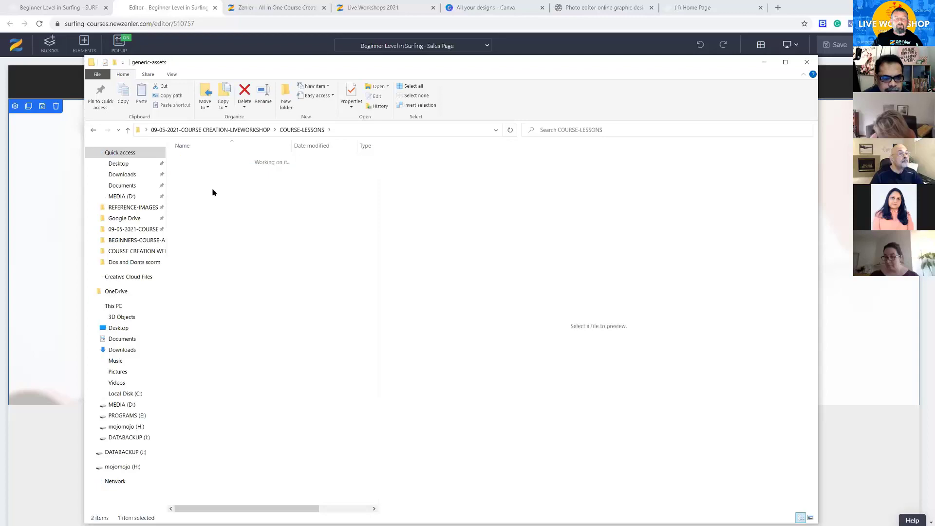
click(197, 180)
click(248, 184)
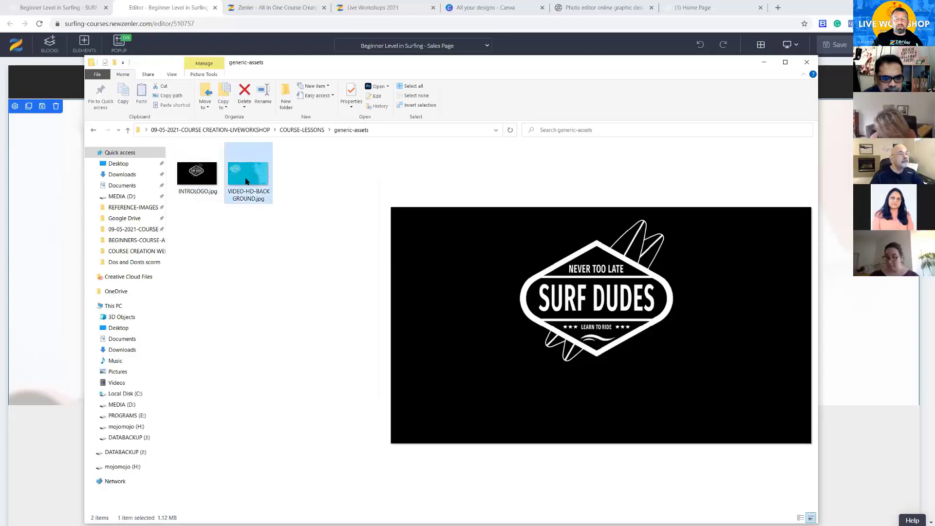
click(94, 131)
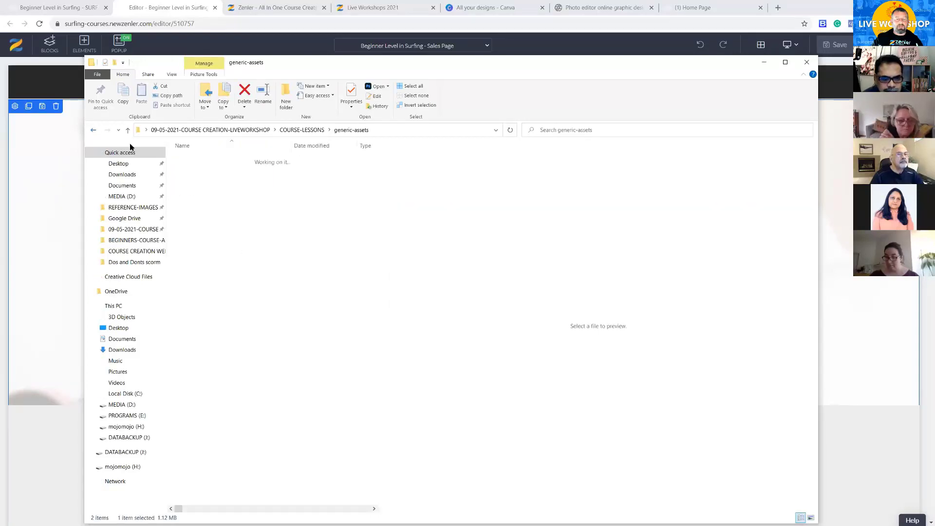
Examine the module folders in Beginners Surfing Course and the lesson files inside Module 1.
double_click(207, 162)
click(201, 162)
click(199, 169)
click(199, 180)
click(196, 159)
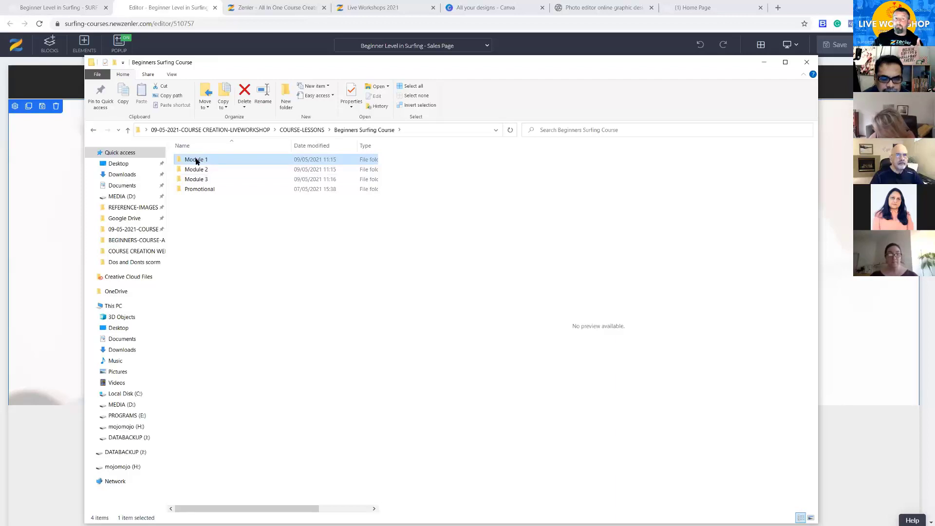
double_click(197, 161)
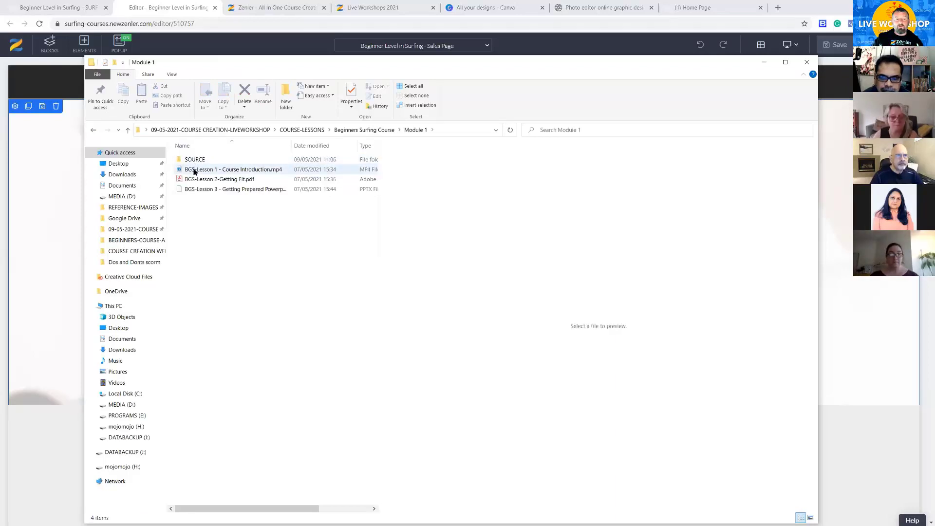
click(94, 130)
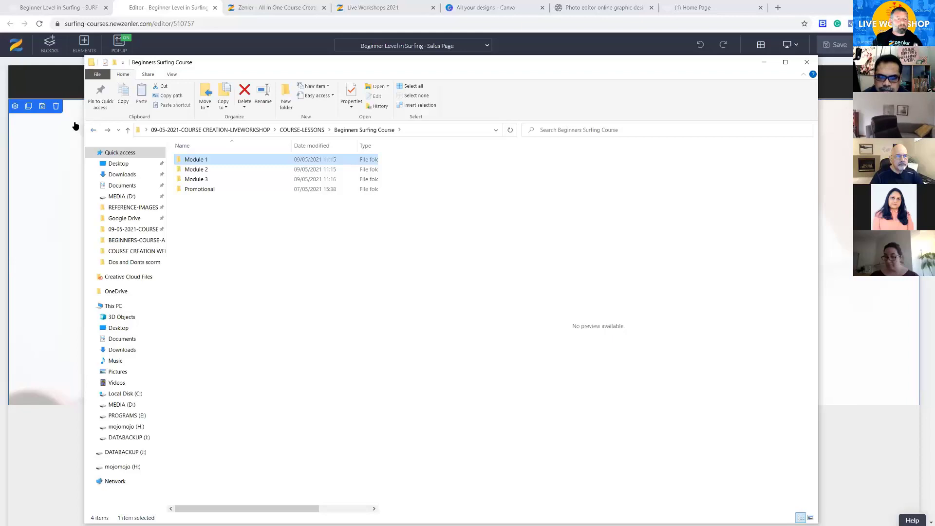
Check the Promo.mp4 video in the Promotional folder, and return to the Sales Page editor.
click(194, 189)
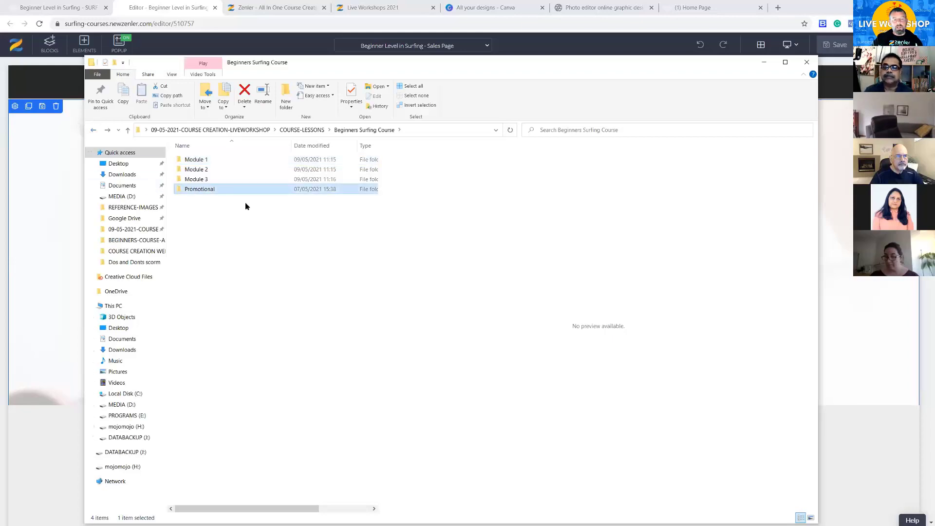
double_click(203, 190)
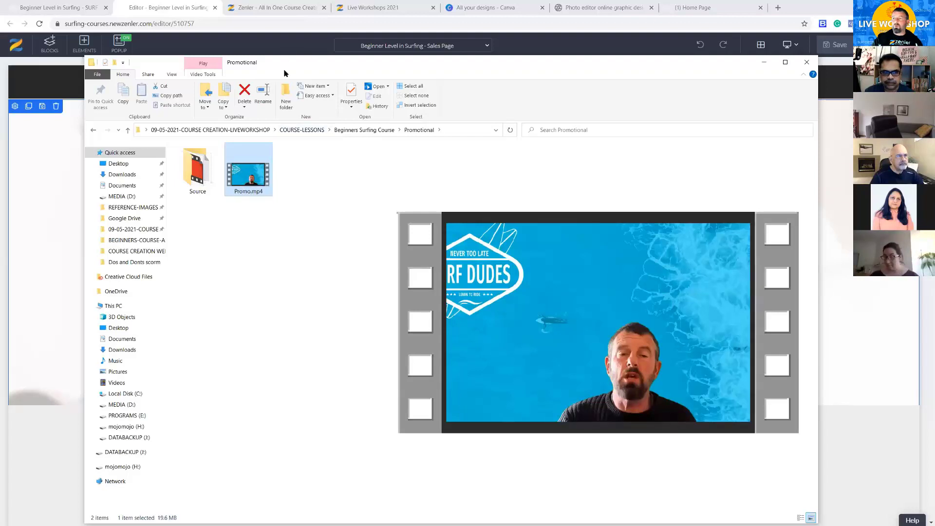
click(764, 62)
Try to replace the top section's placeholder video with the blue-background Surf Dudes promo video from the video library.
click(304, 156)
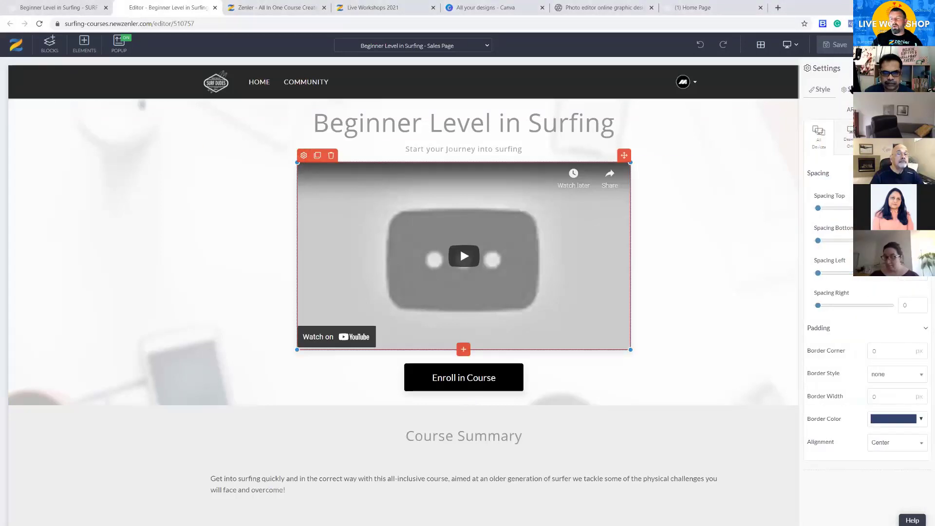
click(849, 89)
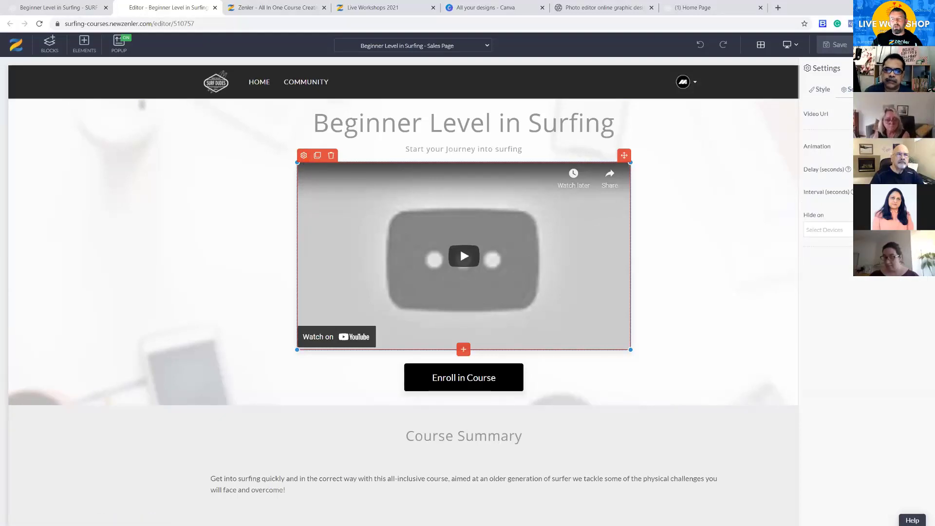
click(899, 114)
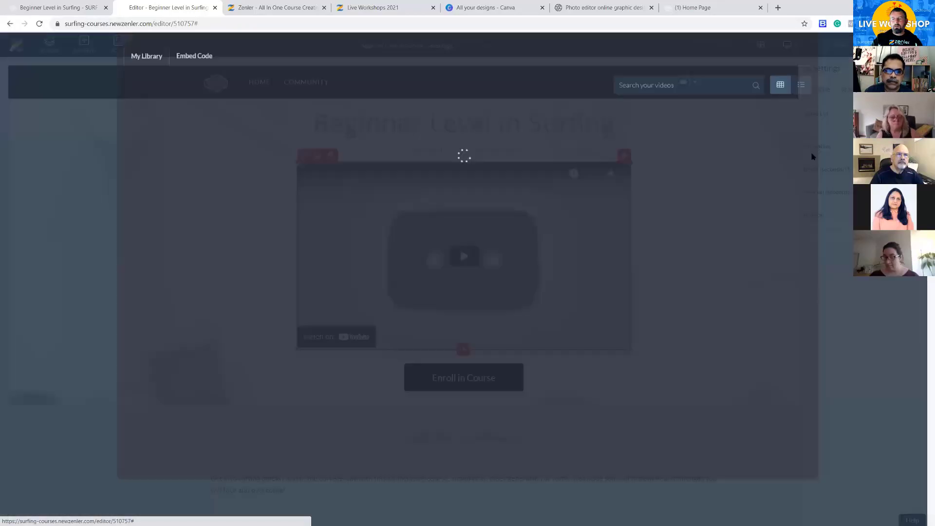
click(199, 192)
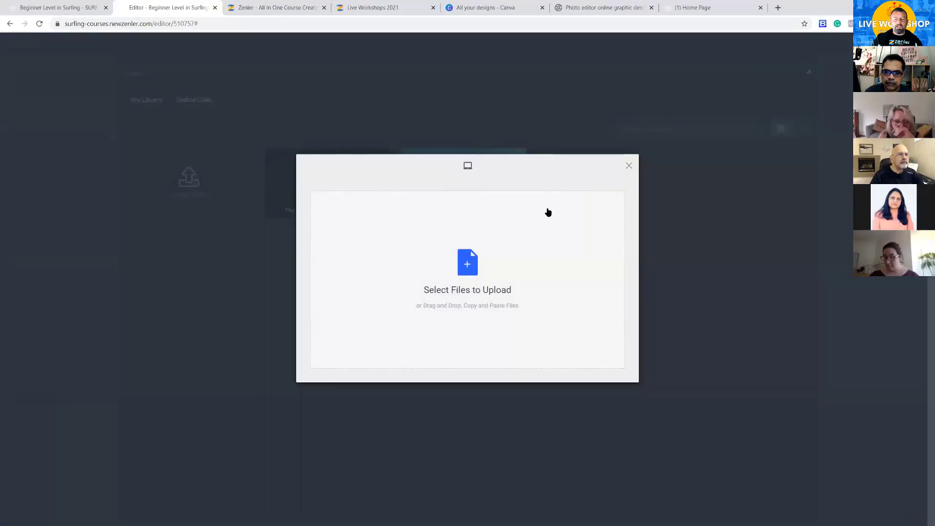
click(628, 166)
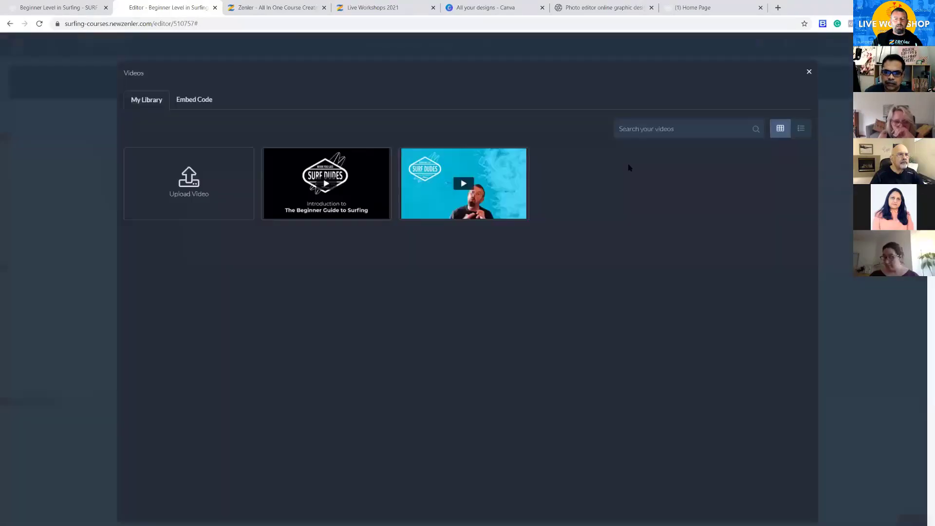
click(439, 198)
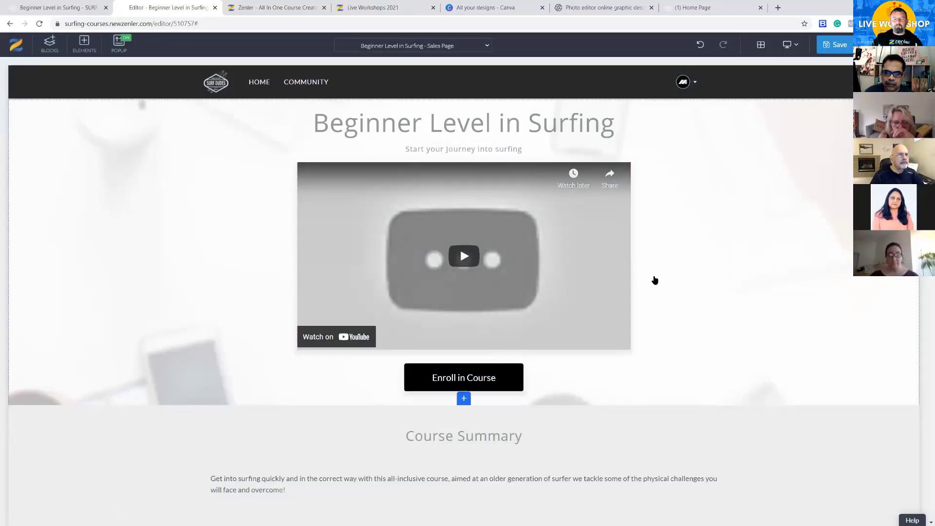
Set the top section's video to the blue-background Surf Dudes promo from the library, and save the page, accepting its SEO settings.
click(304, 155)
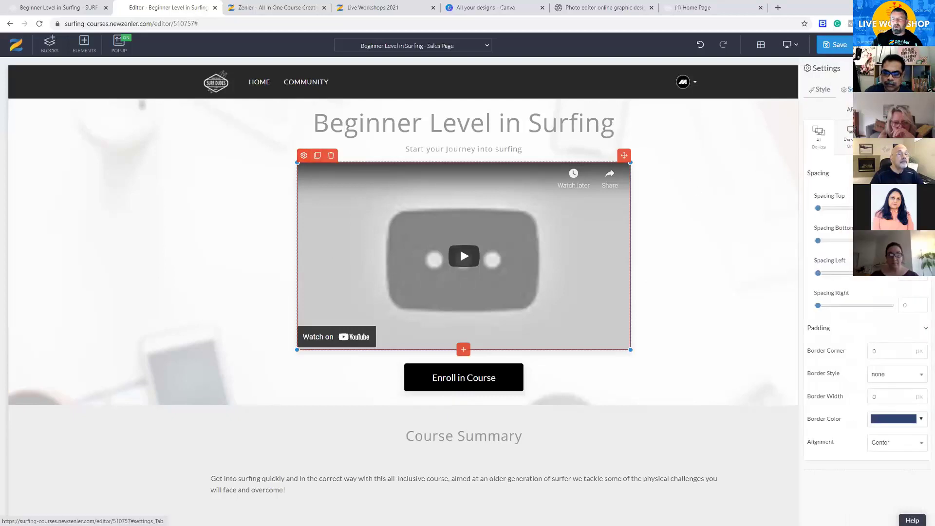
click(858, 89)
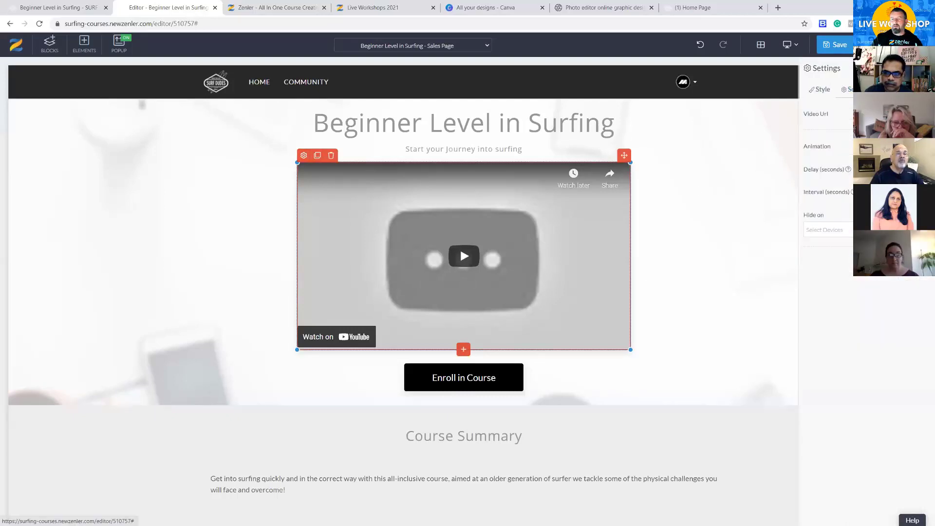
click(906, 114)
click(517, 209)
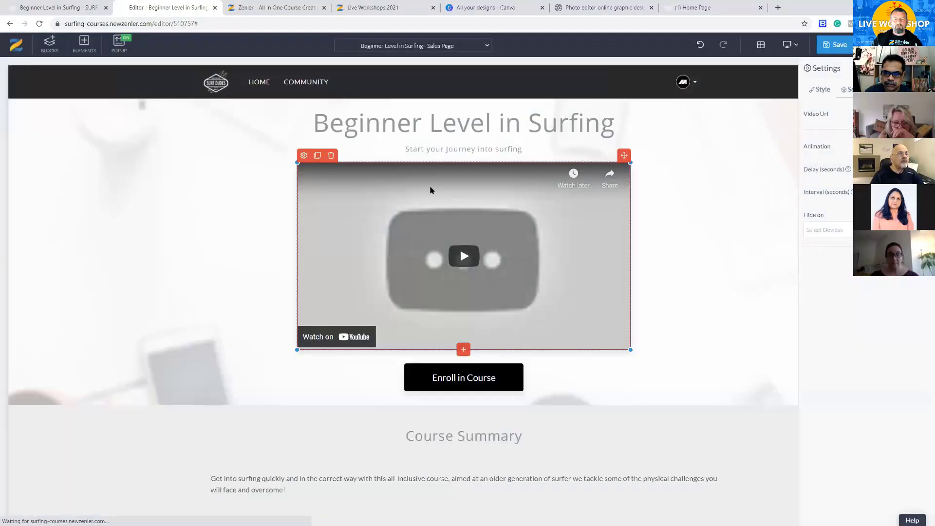
click(840, 48)
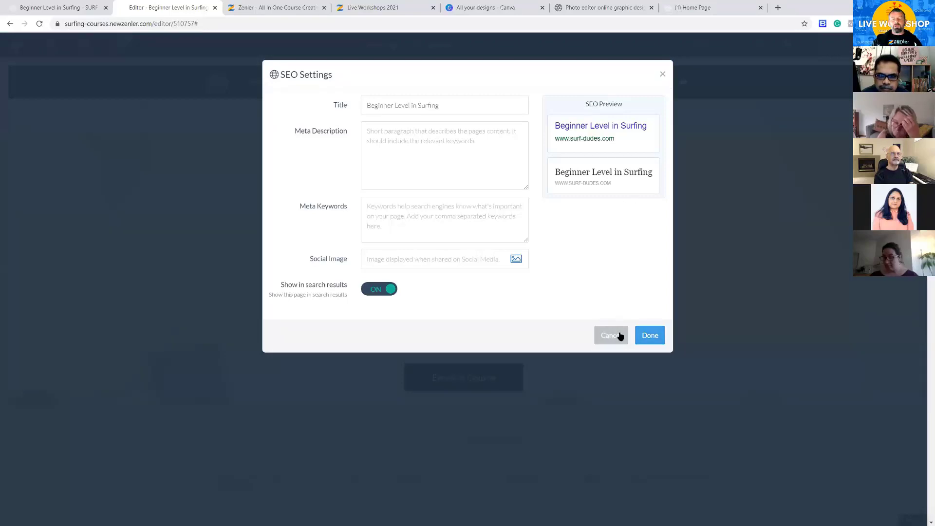
click(649, 335)
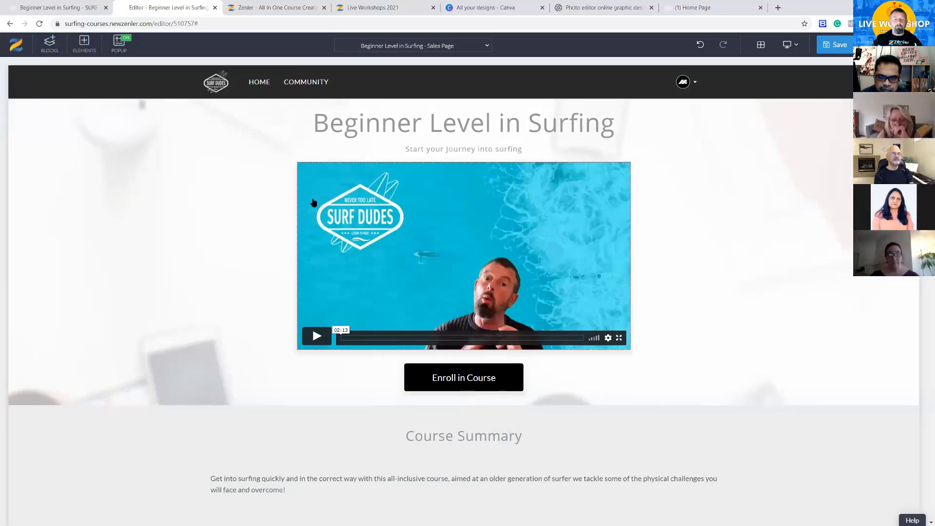
Set the top section's background image to the sunset wave picture from the image library and turn on Background Overlay.
click(15, 106)
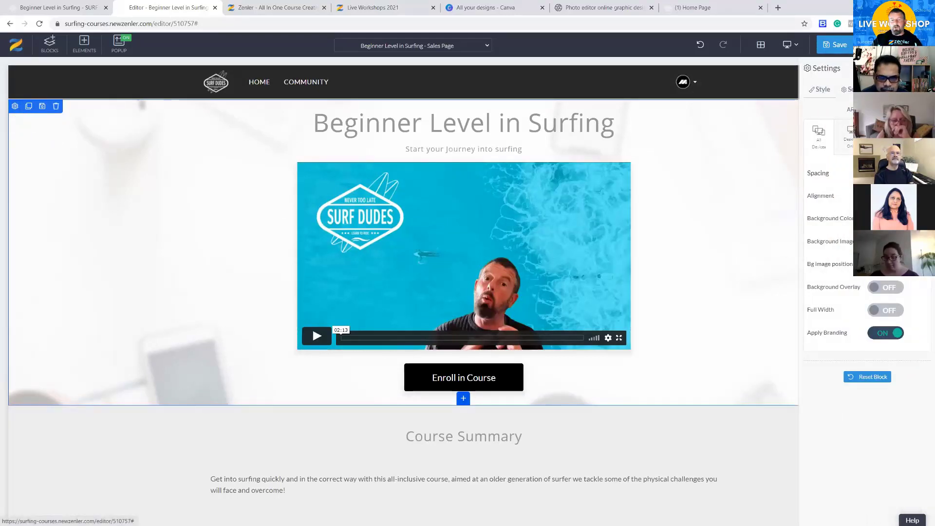
click(880, 242)
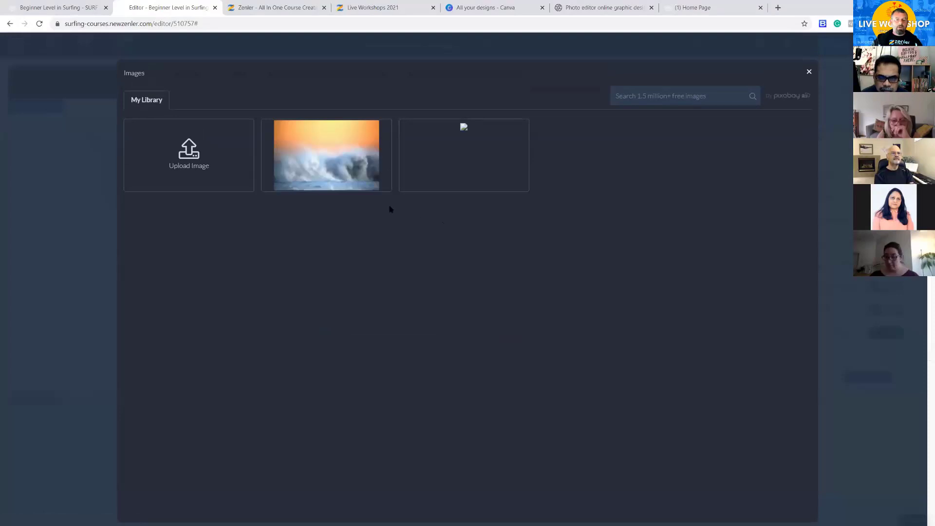
click(325, 163)
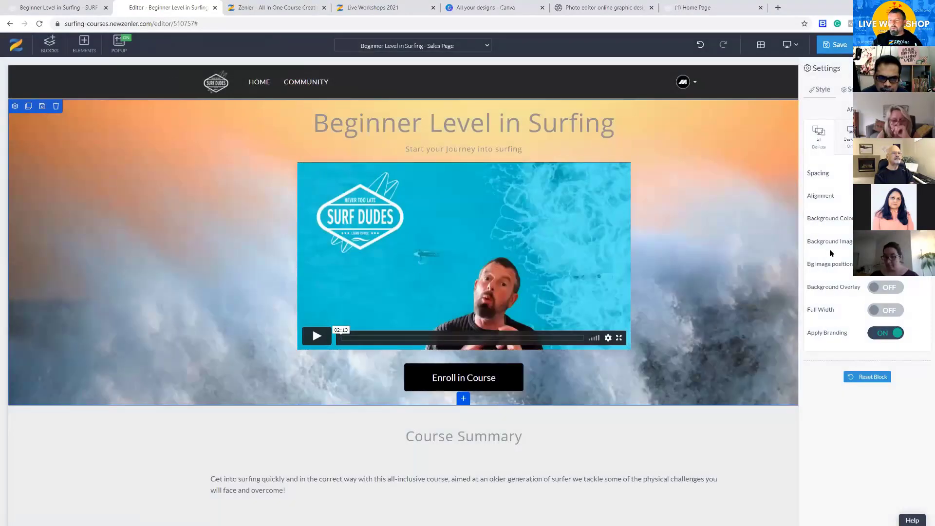
click(895, 288)
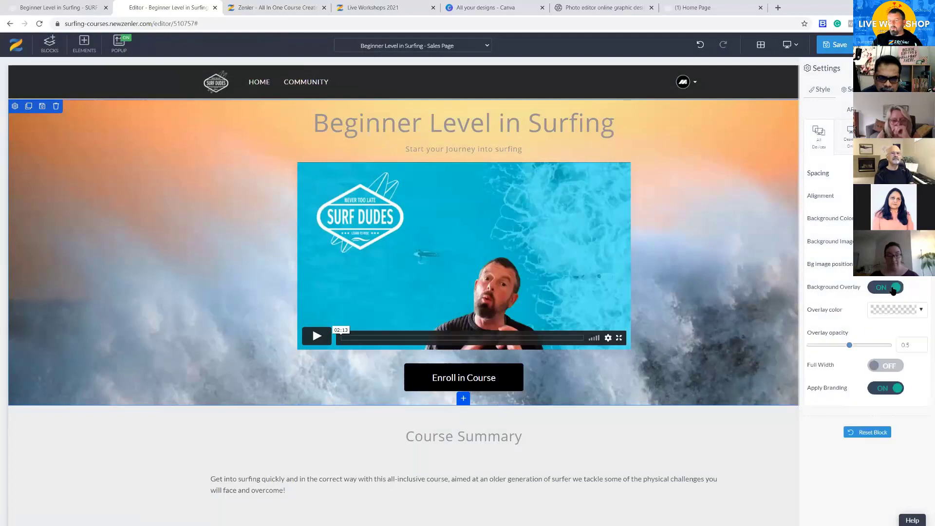
Set the top section's background overlay color to green (#008f0a).
click(920, 310)
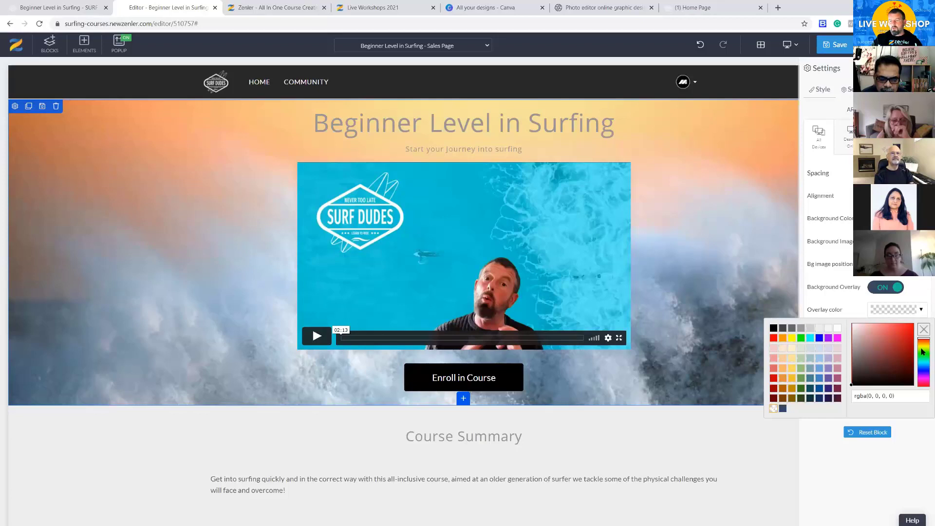
mouse_move(925, 355)
mouse_down()
mouse_move(914, 340)
mouse_move(915, 353)
mouse_up()
click(914, 324)
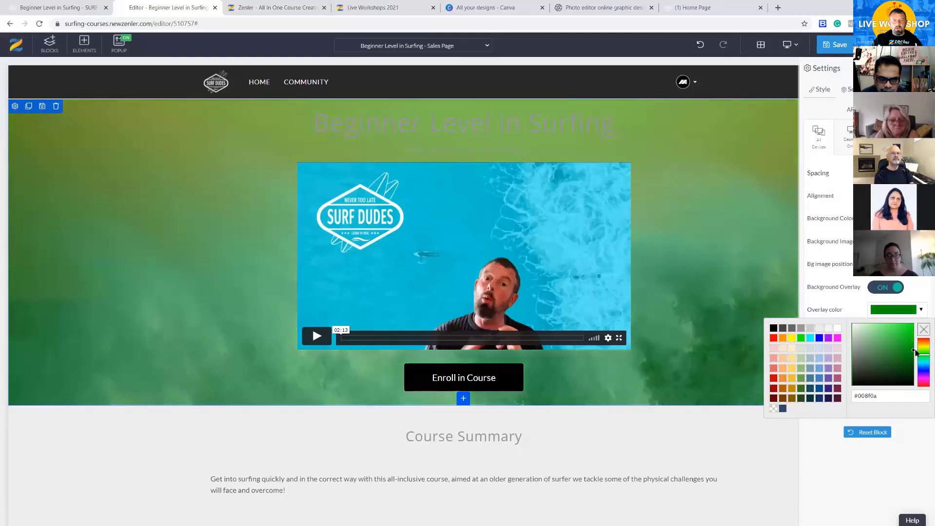
click(843, 291)
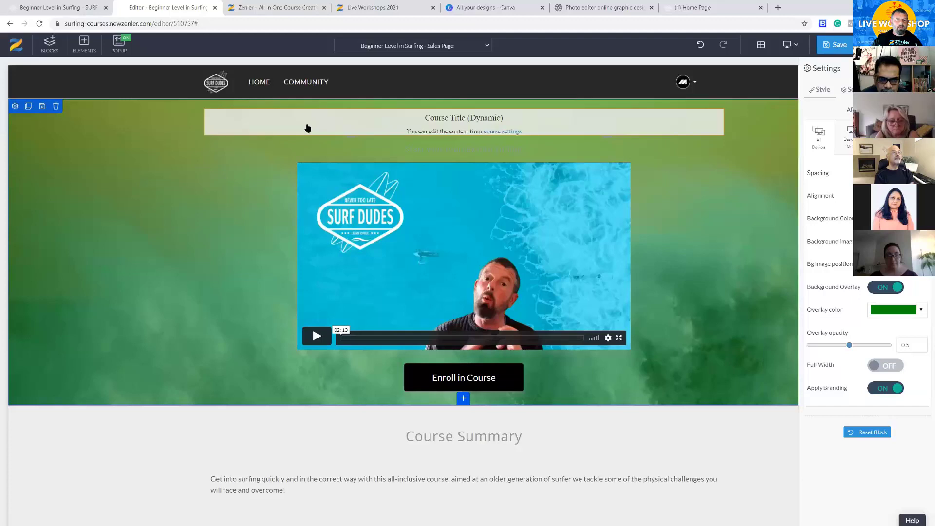
Set the title color of the "Beginner Level in Surfing" course title to white (#ffffff).
click(308, 128)
click(210, 116)
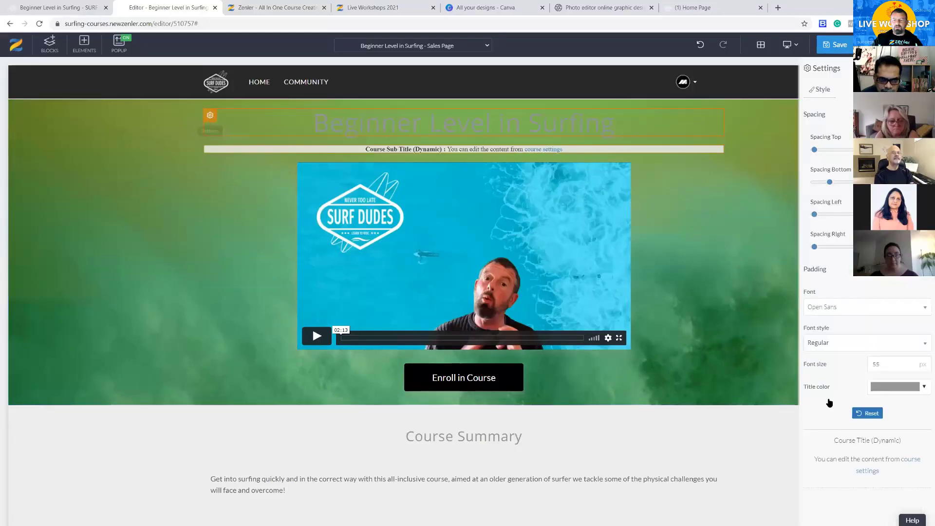
click(925, 388)
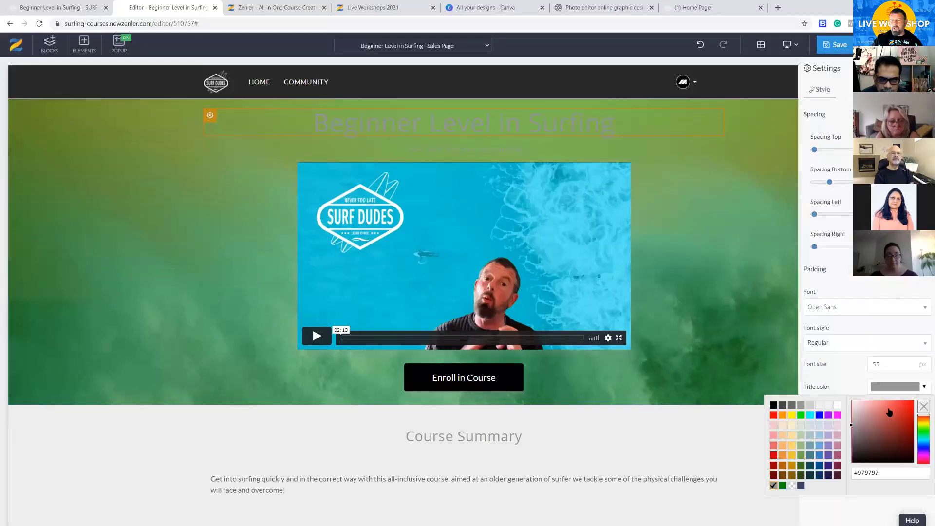
click(837, 405)
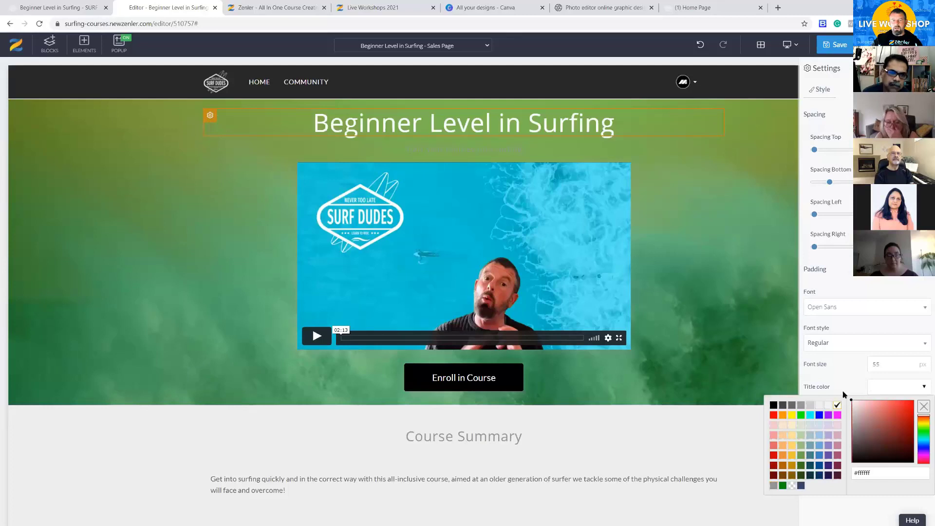
Set the course subtitle's font size to 30 px and its title color to near-white (#f9f9f9).
click(460, 149)
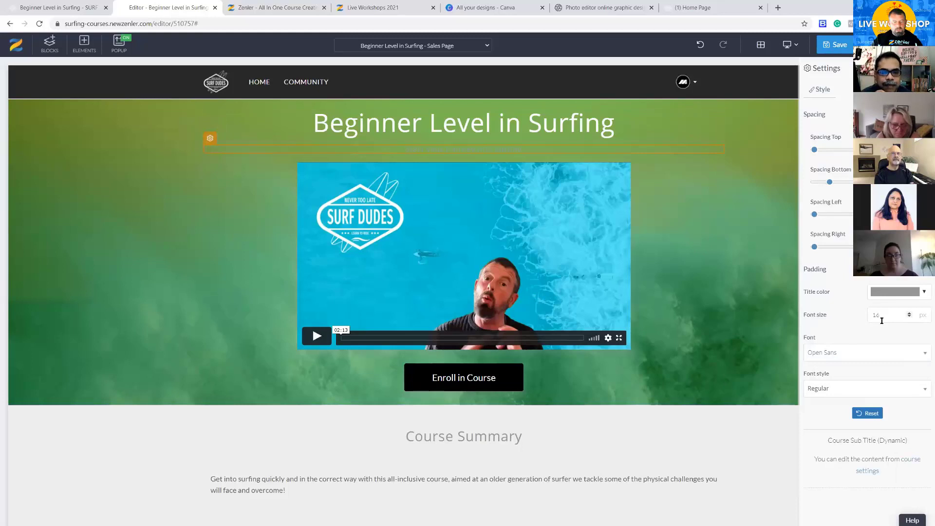
text(30)
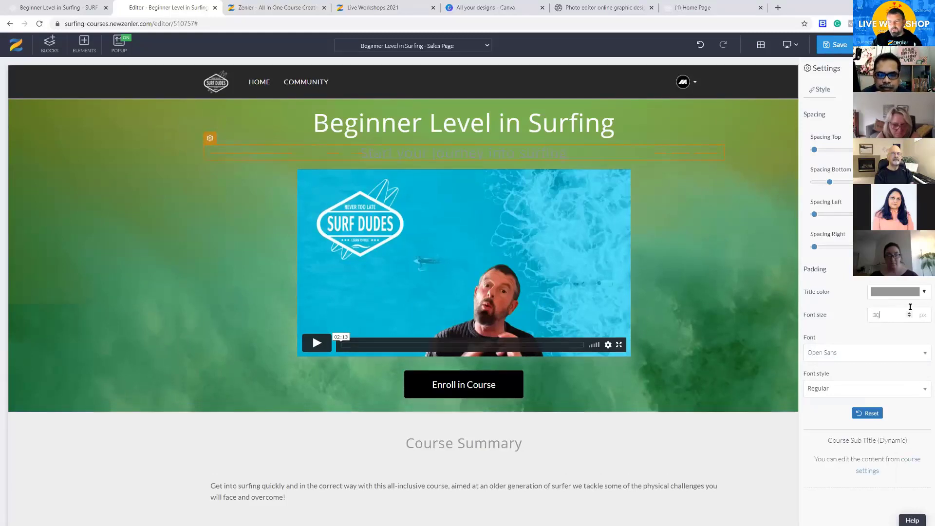
click(925, 293)
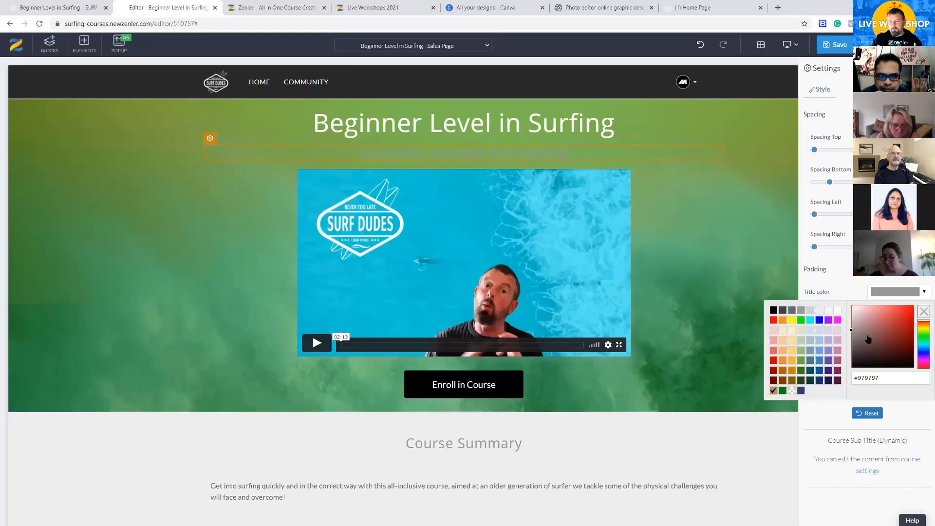
drag(868, 330, 851, 306)
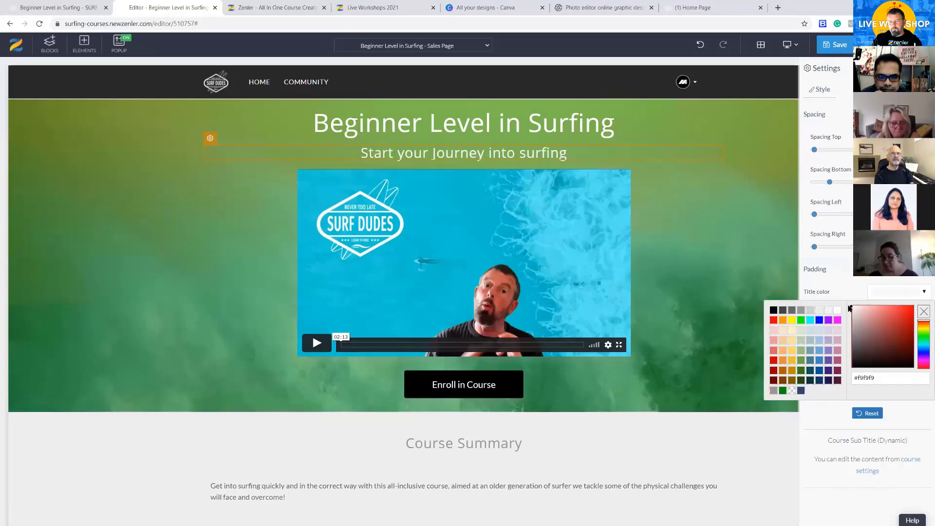
click(821, 420)
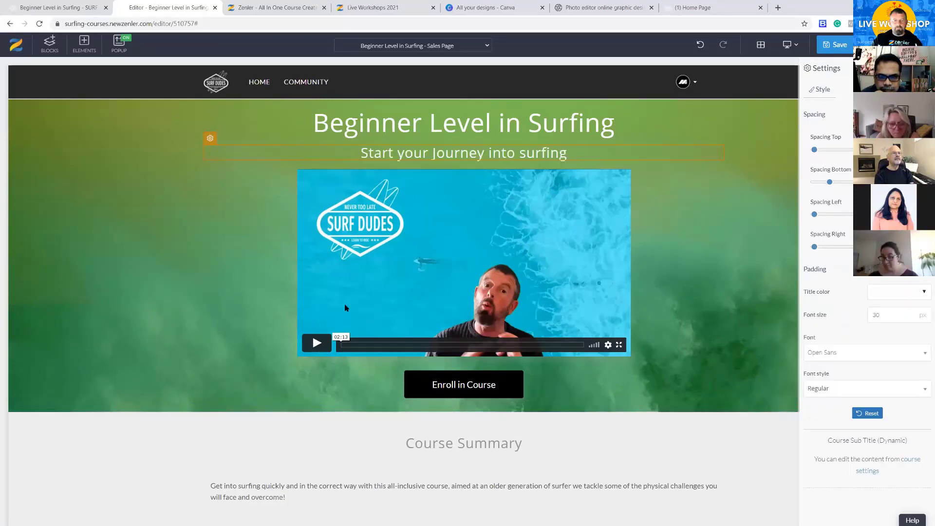
click(143, 463)
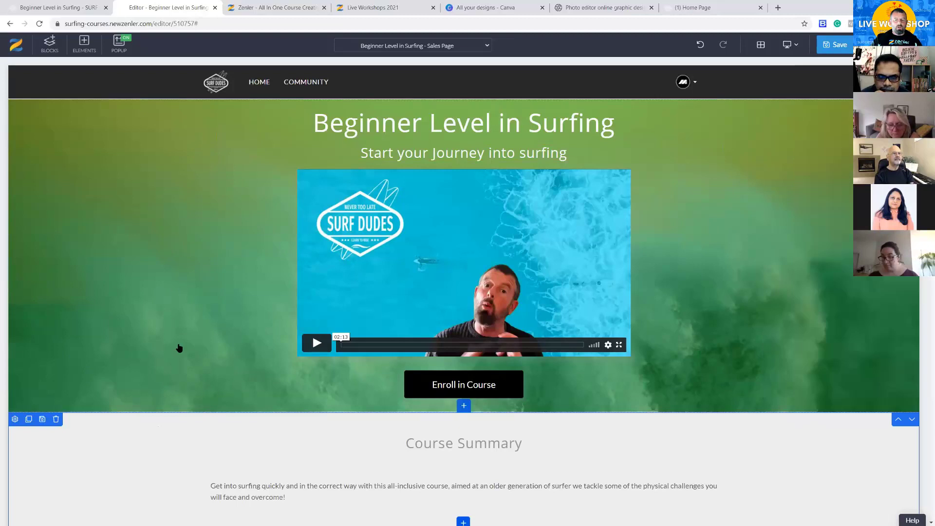
Replace the "Course Summary" heading text with "ABOUT THE COURSE".
scroll(559, 317, down, 3)
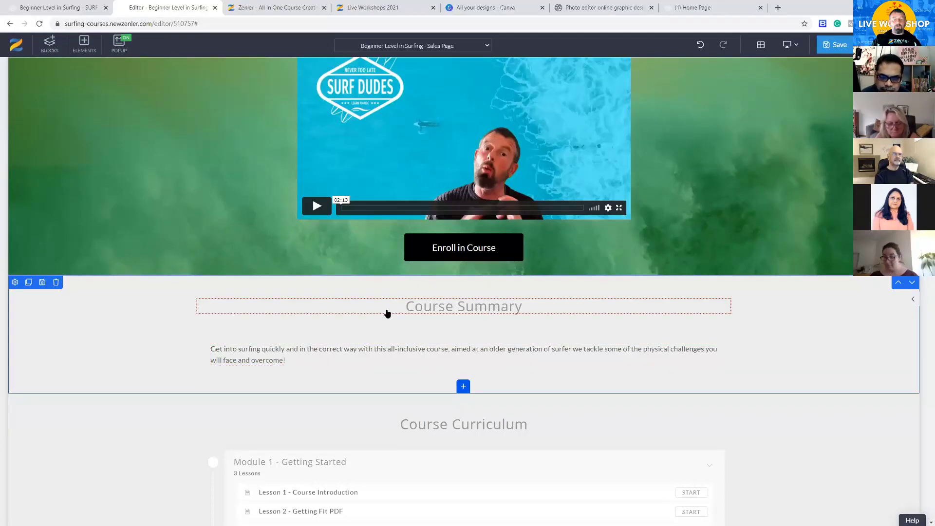
click(346, 360)
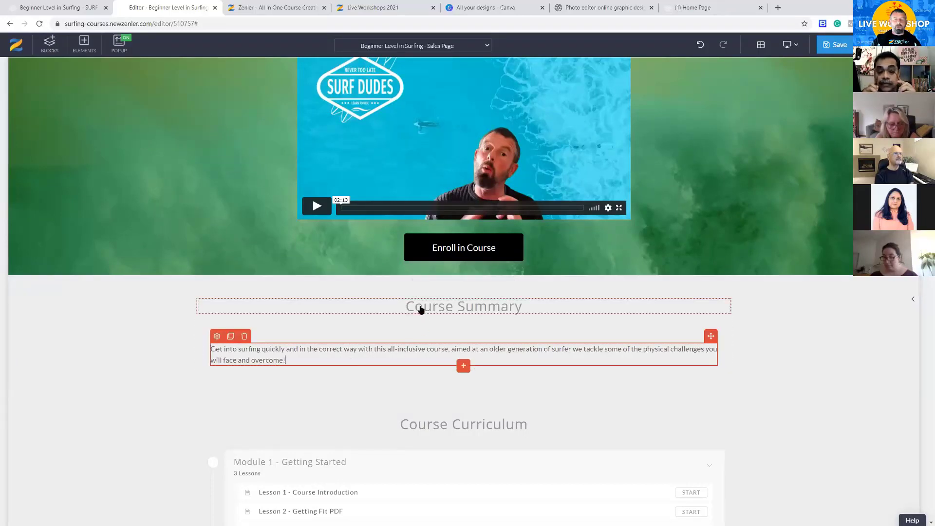
click(522, 307)
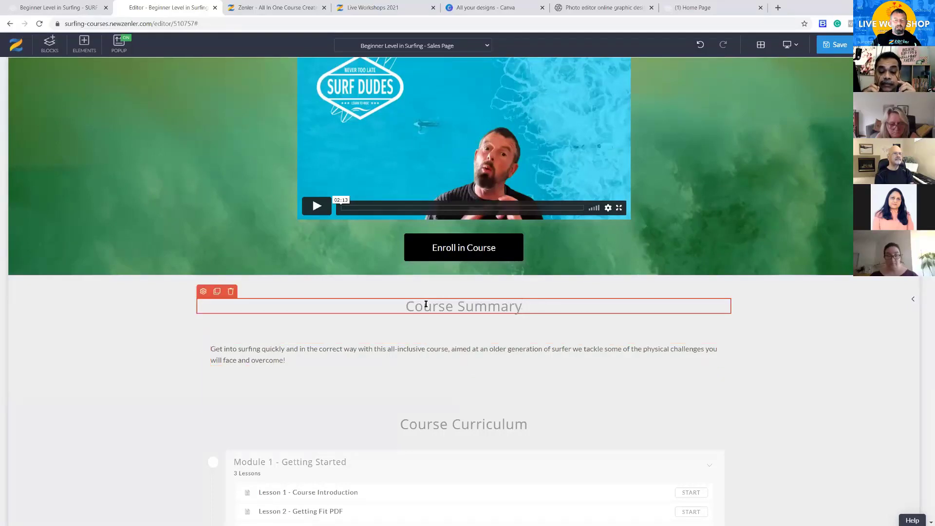
key(ctrl+a)
text(ABOUT THE COURSE)
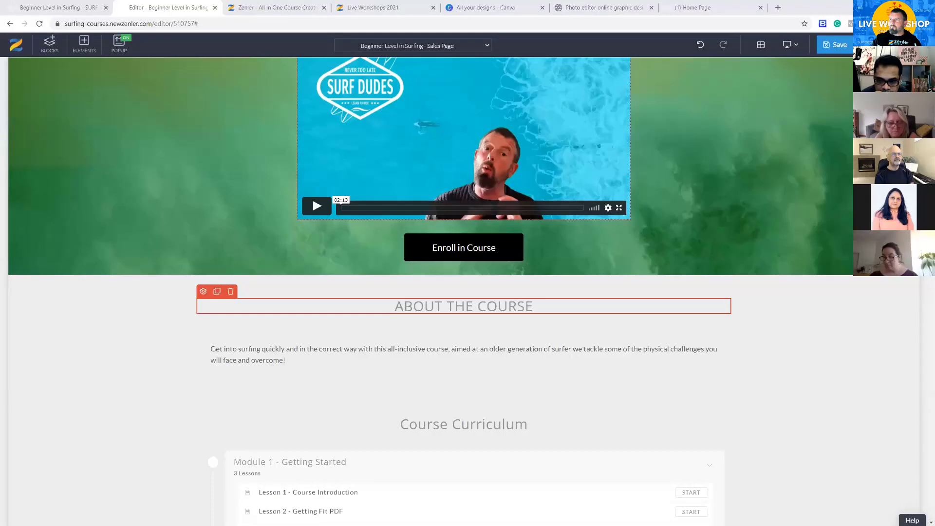
Switch to surfdudes-courses.rtf in WordPad and copy all the Intro Text paragraphs, from "Beginning your journey" through the certification sentence.
key(alt+Tab)
scroll(506, 290, down, 20)
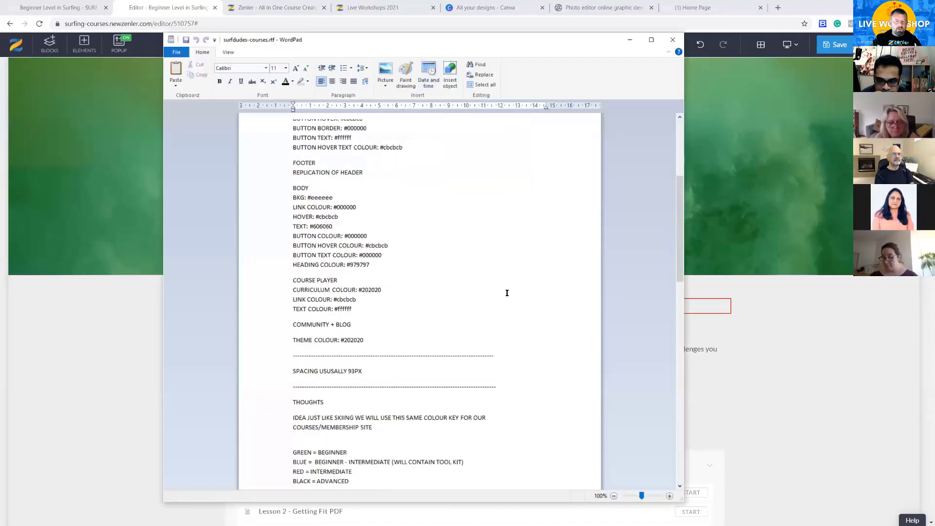
scroll(507, 293, up, 2)
scroll(482, 311, down, 3)
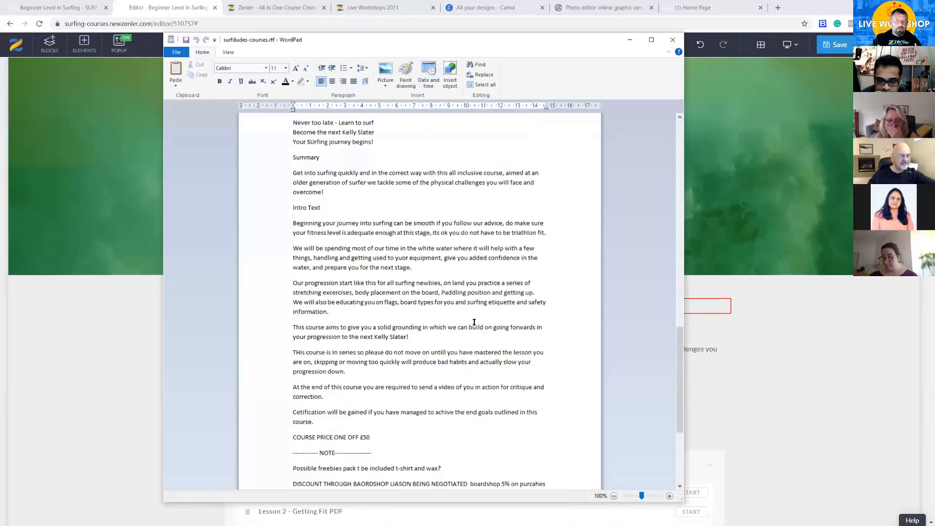
drag(315, 423, 269, 224)
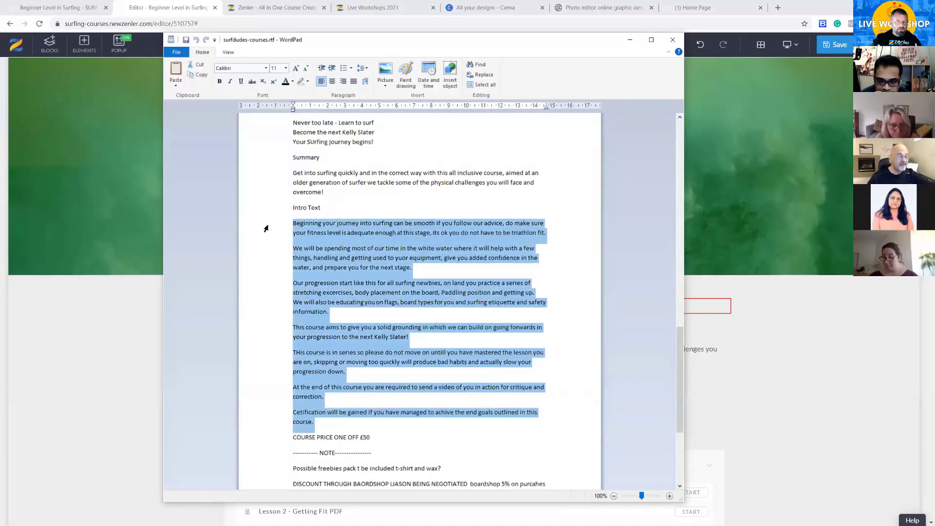
Return to the Sales Page editor and replace the paragraph under ABOUT THE COURSE with the copied intro text.
click(190, 8)
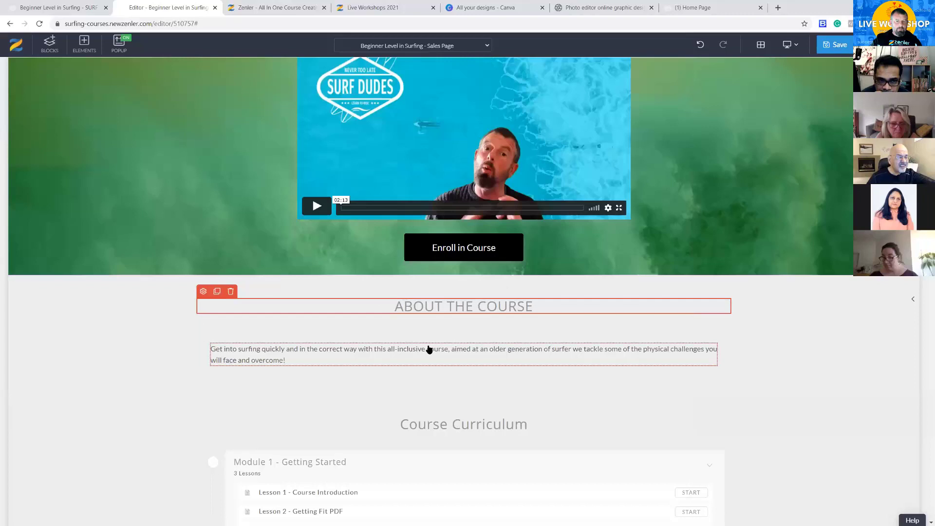
click(311, 358)
drag(297, 360, 212, 348)
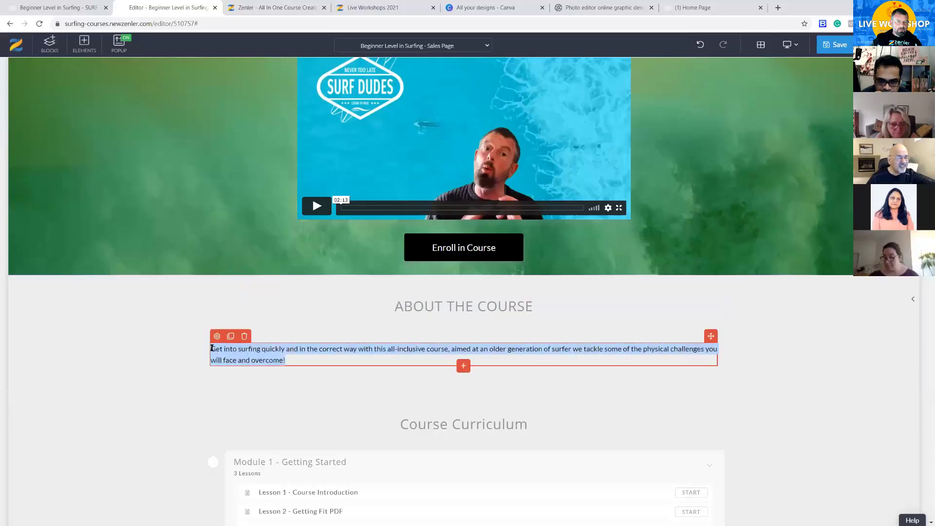
key(ctrl+v)
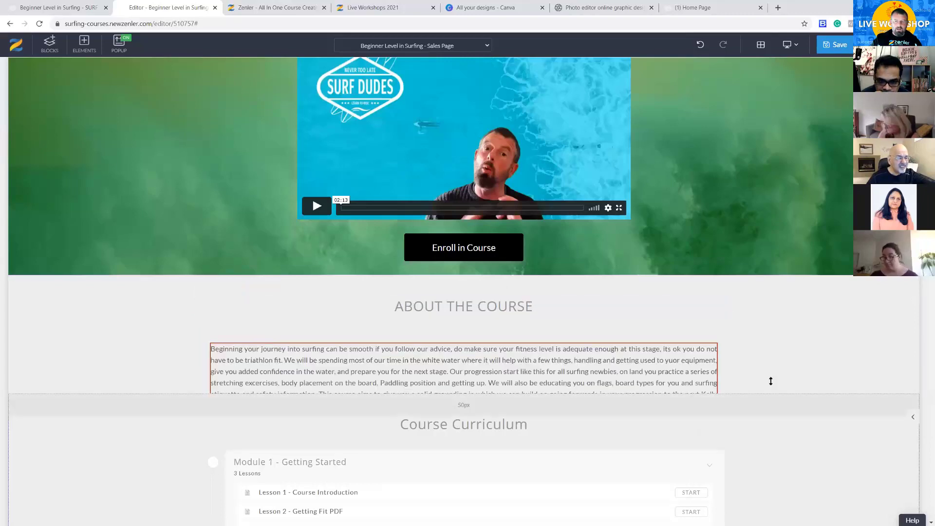
Set the ABOUT THE COURSE section's background color to dark grey (#404040).
click(733, 423)
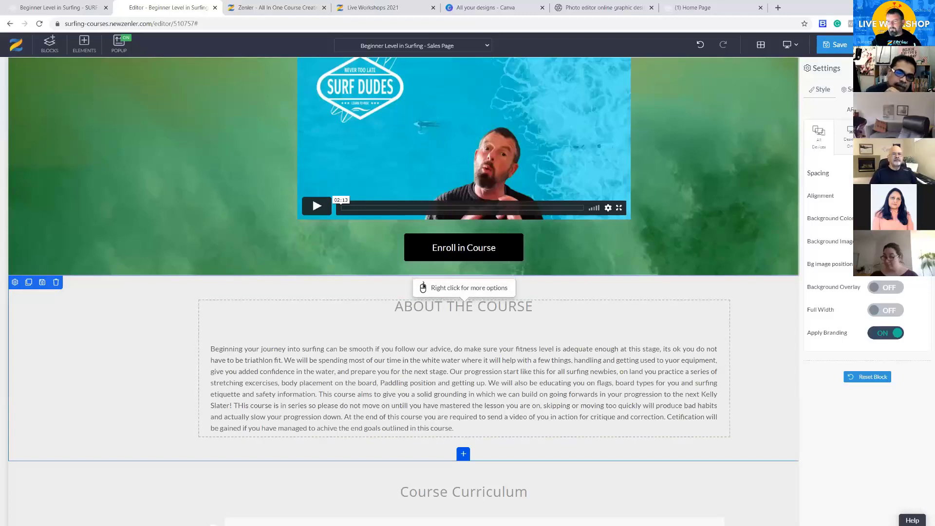
click(875, 219)
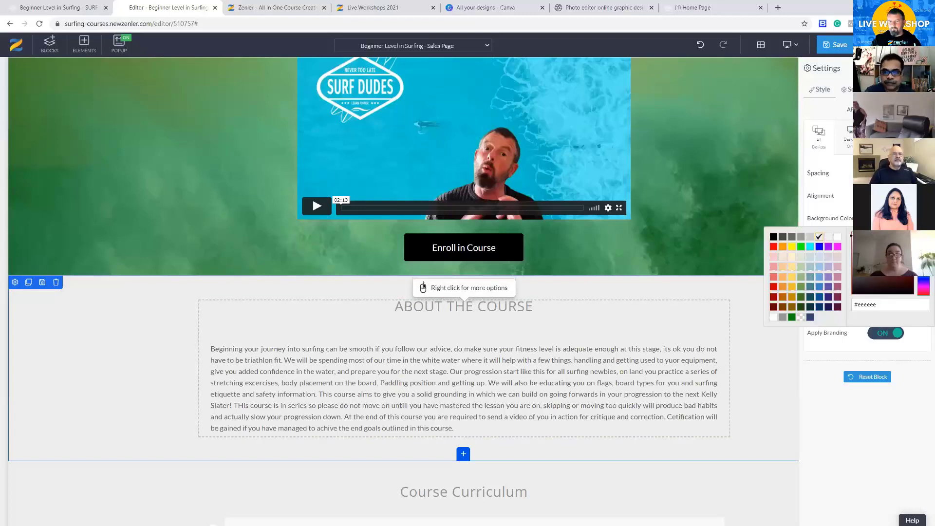
drag(859, 261, 851, 288)
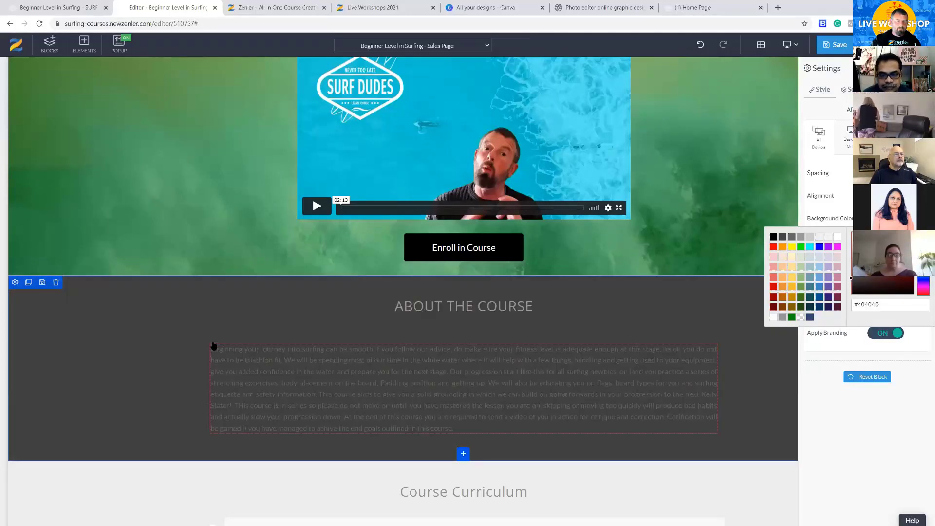
Set the text color of the ABOUT THE COURSE paragraph to white (#ffffff), and save the page.
click(213, 347)
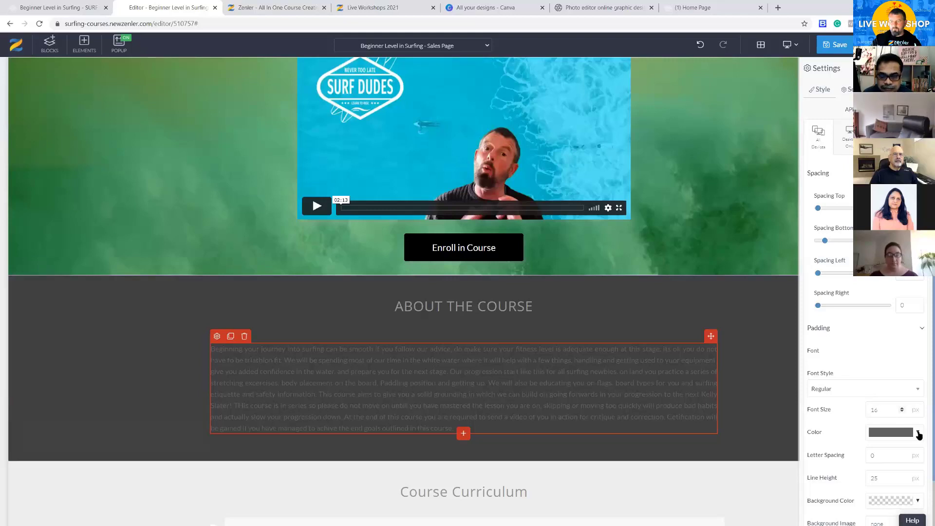
click(918, 433)
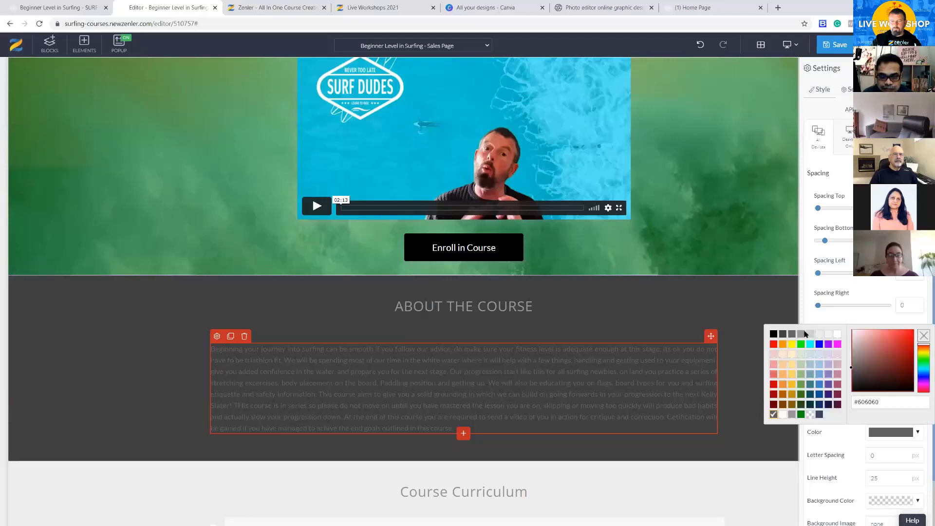
click(837, 334)
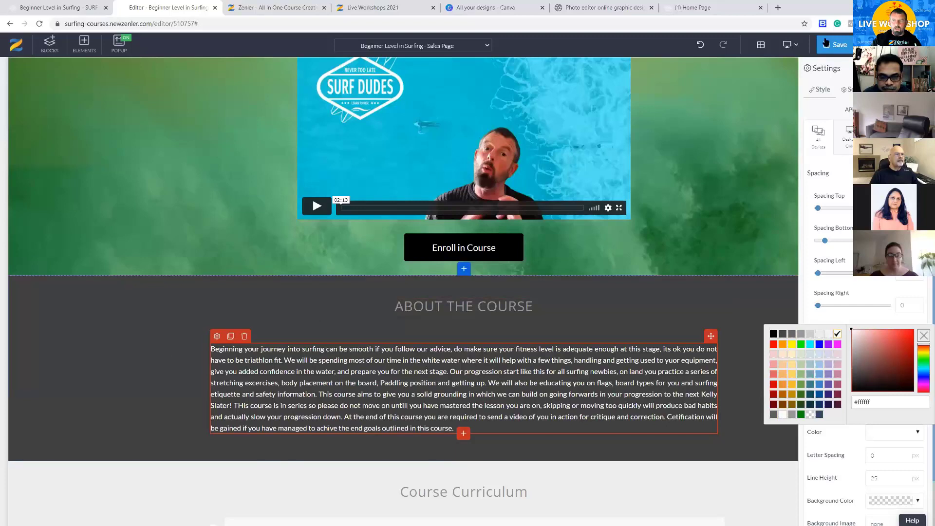
click(832, 45)
click(677, 301)
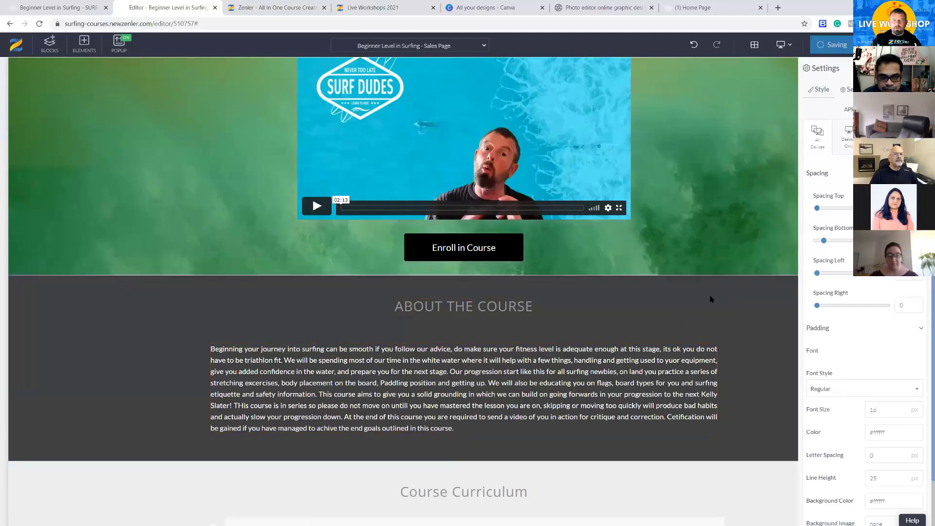
key(ctrl+s)
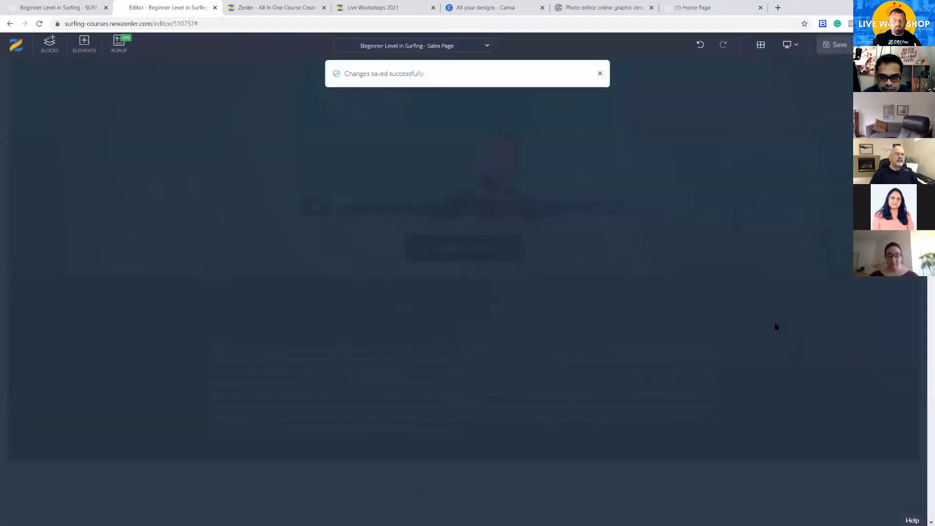
Review the restyled sections down to the Course Curriculum, and check the Enroll in Course button's style settings.
scroll(787, 328, down, 3)
scroll(783, 324, up, 3)
scroll(454, 296, up, 1)
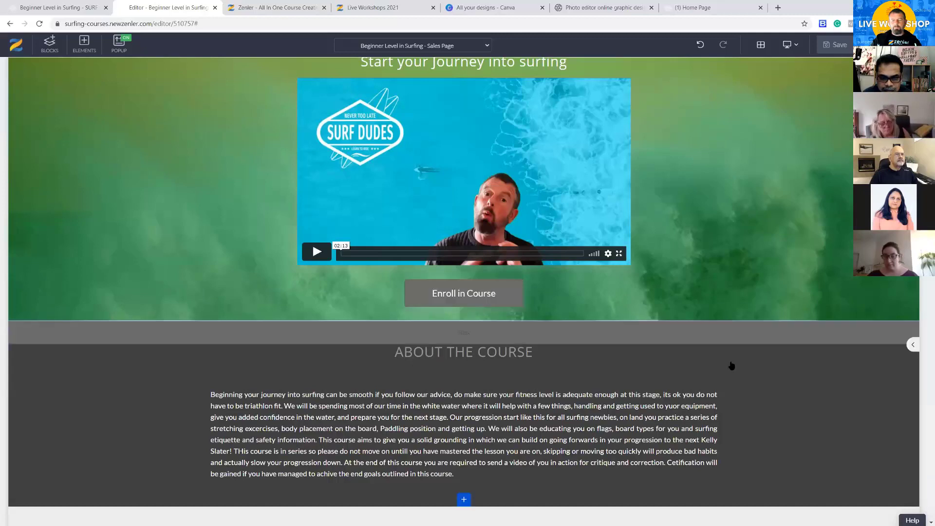
scroll(730, 365, down, 3)
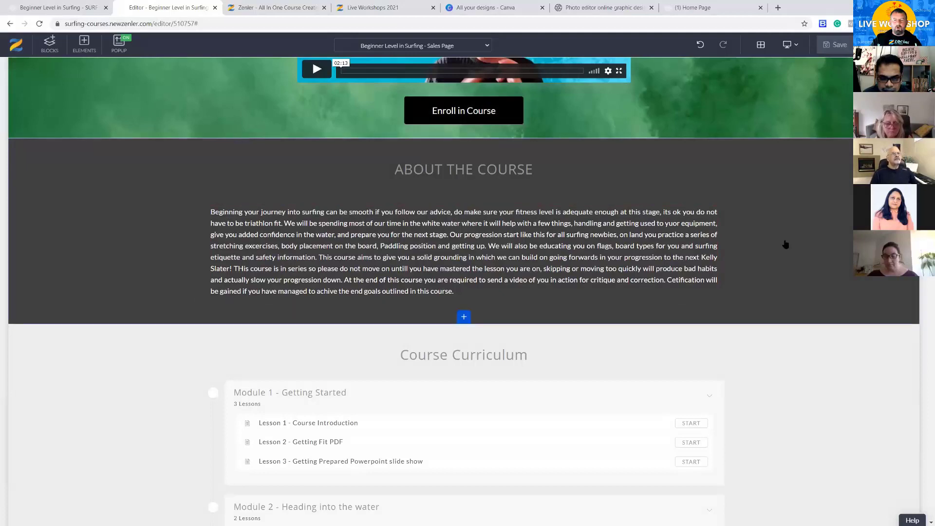
scroll(784, 244, up, 2)
click(414, 201)
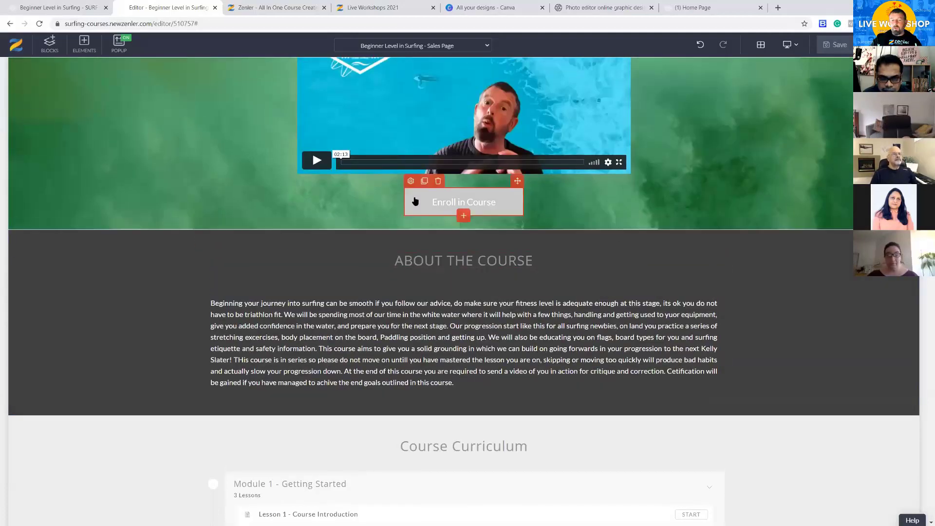
click(410, 181)
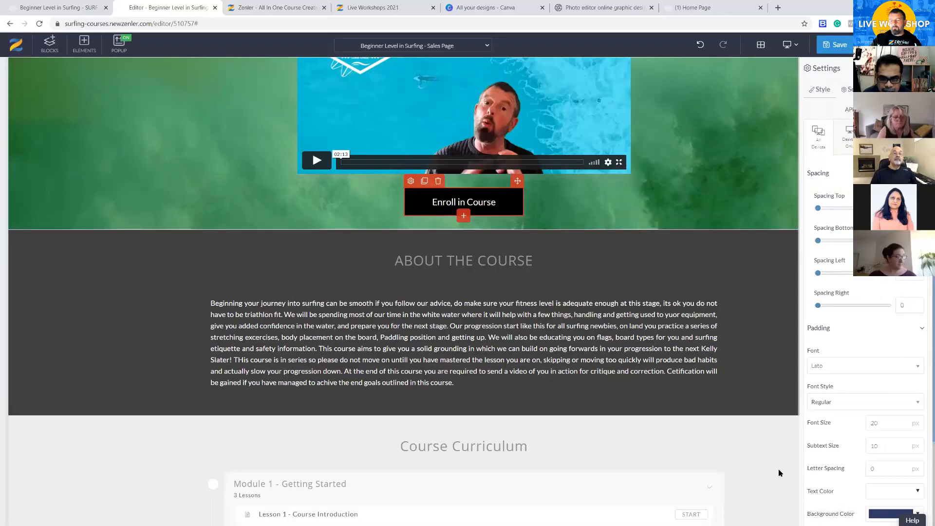
click(755, 445)
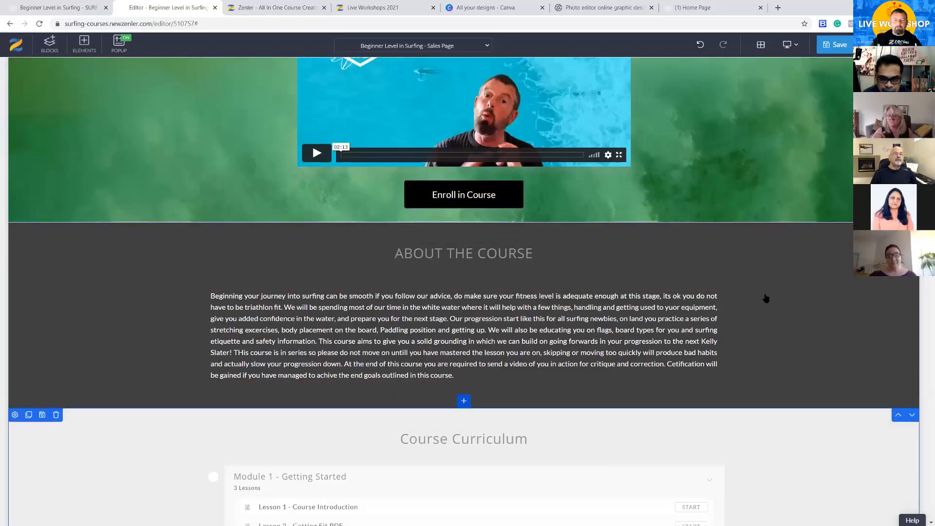
Delete the Mojomojo Design instructor block and the testimonial block under the curriculum from the Sales Page, and save the page.
scroll(766, 298, down, 5)
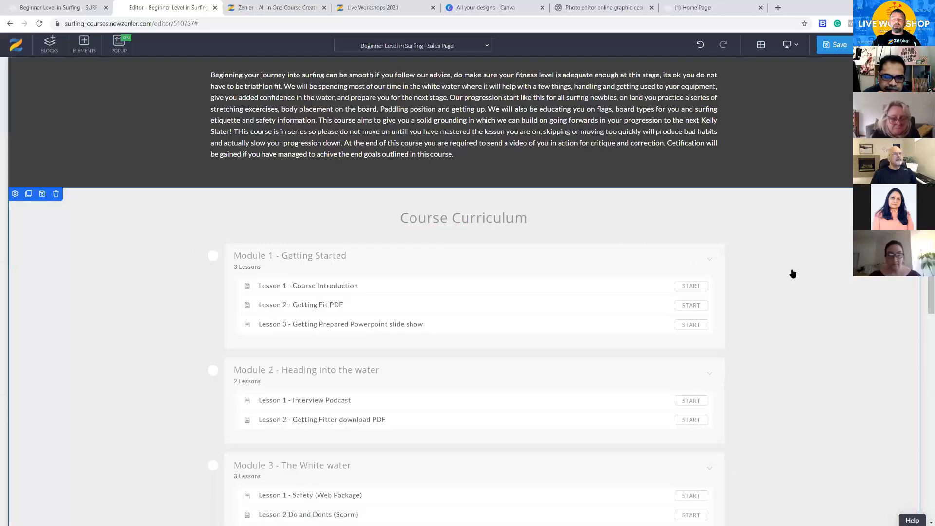
scroll(792, 274, down, 8)
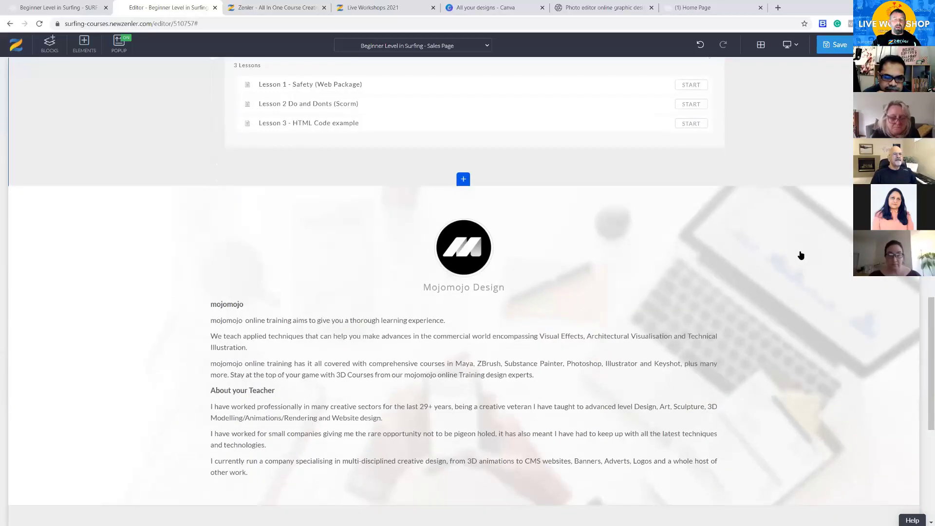
scroll(801, 255, down, 1)
mouse_move(111, 251)
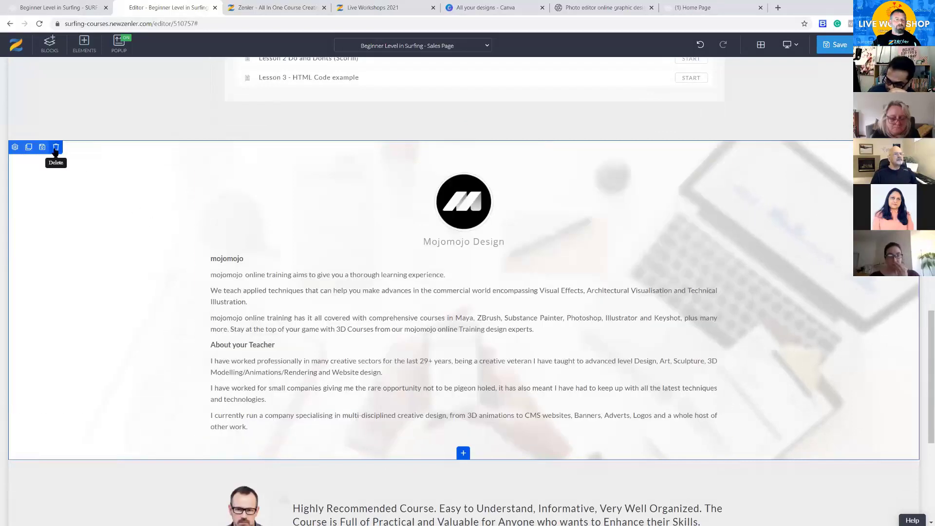
click(55, 147)
click(485, 137)
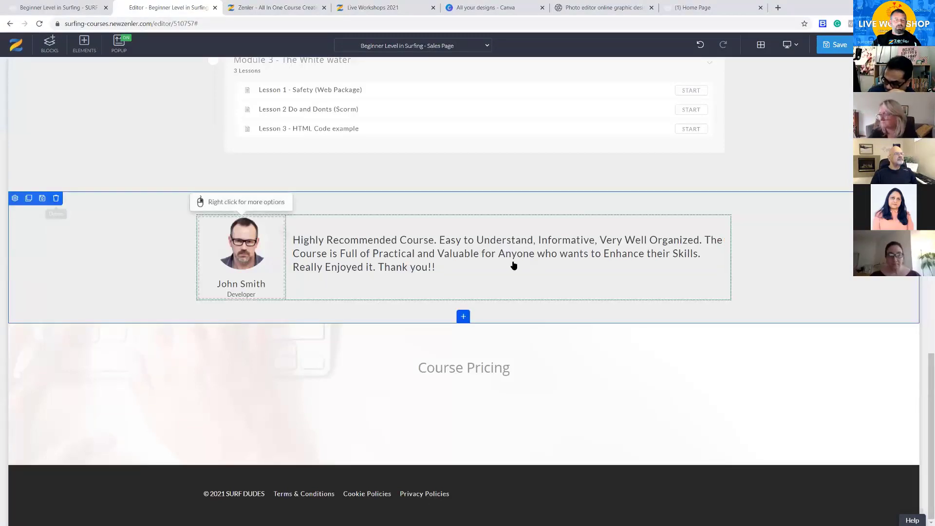
click(56, 198)
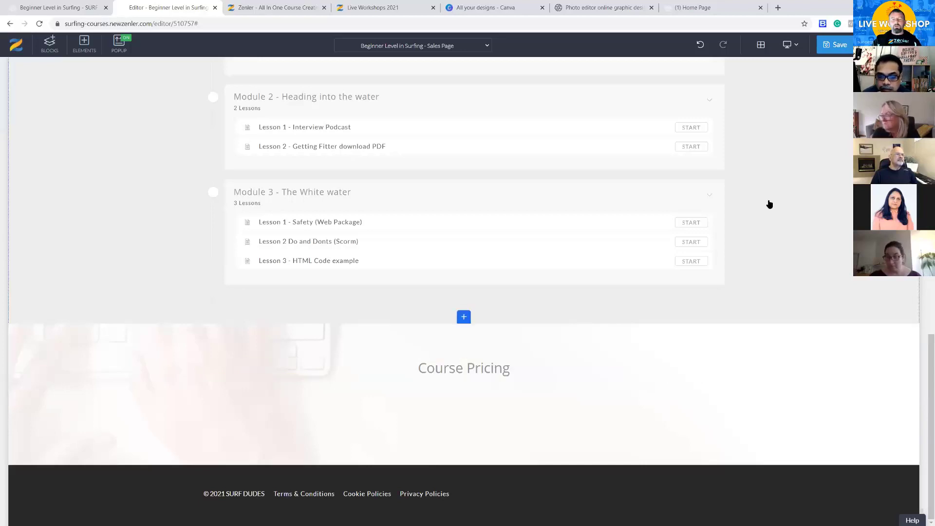
scroll(770, 199, up, 15)
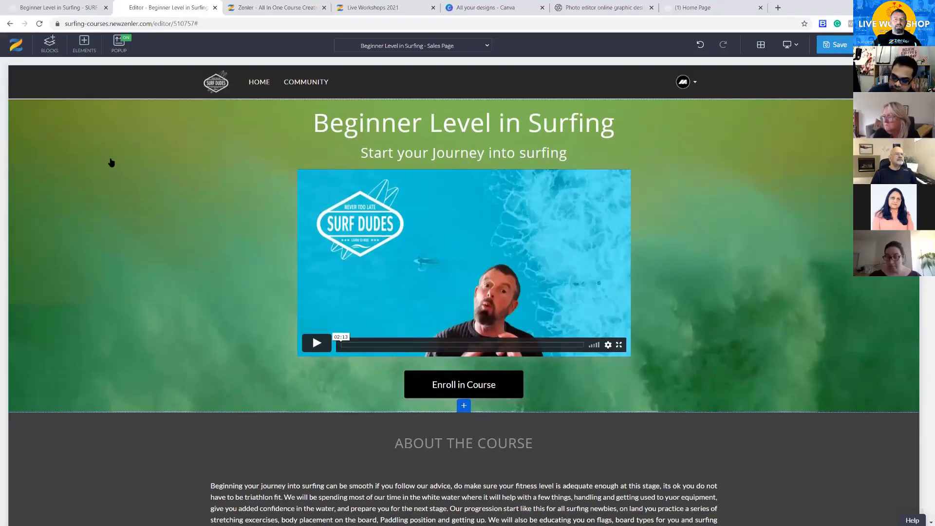
scroll(726, 351, down, 5)
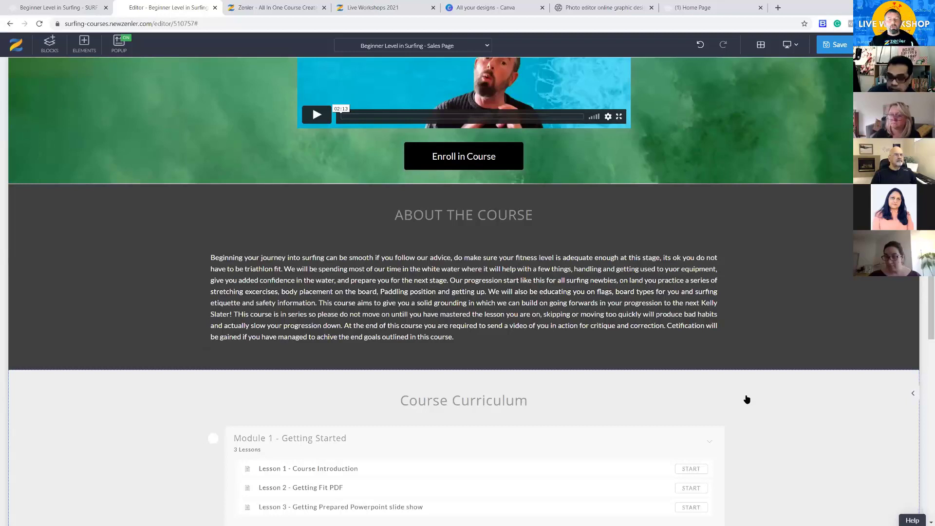
click(836, 46)
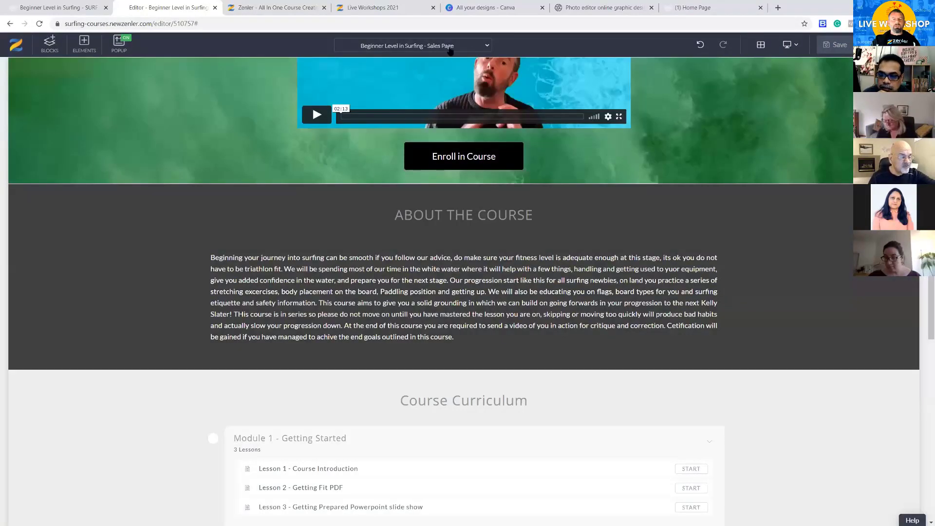
Check the Course Pages funnel overview, and switch the editor to the Beginner Level in Surfing Checkout Page.
click(487, 47)
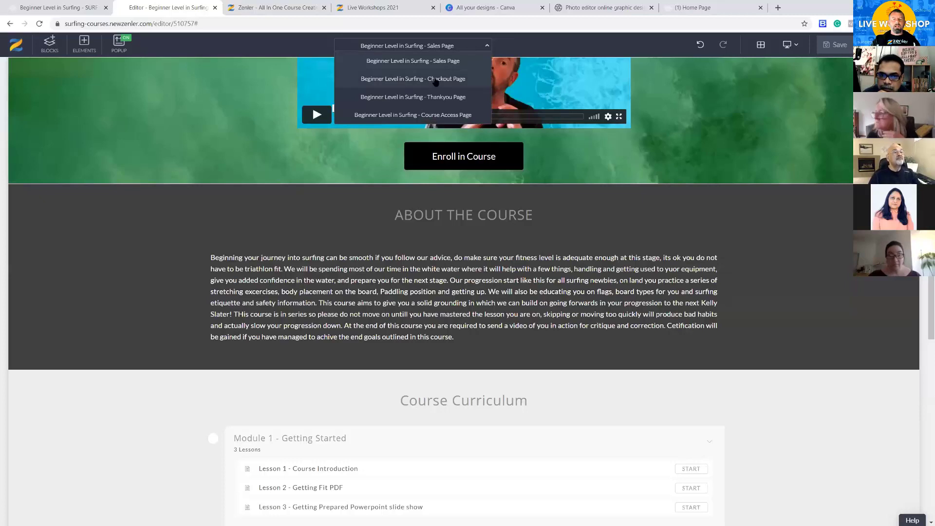
click(68, 9)
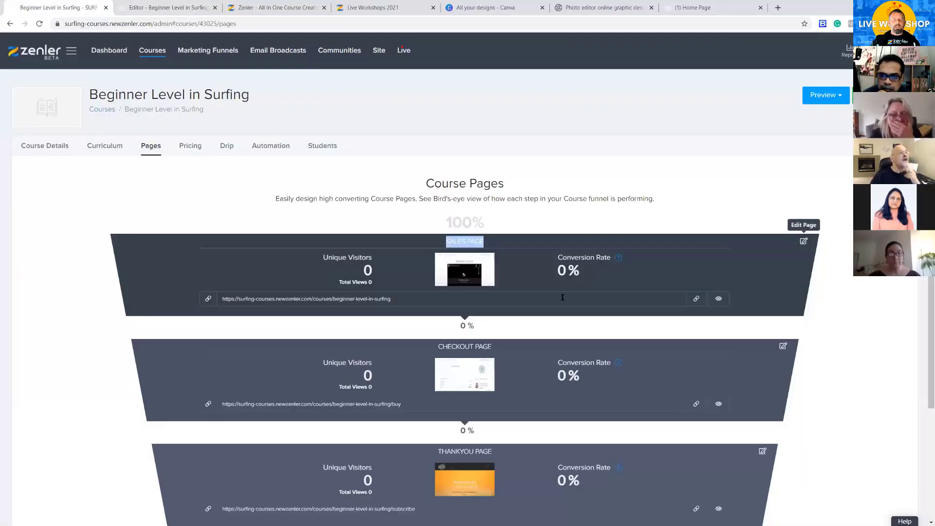
click(821, 361)
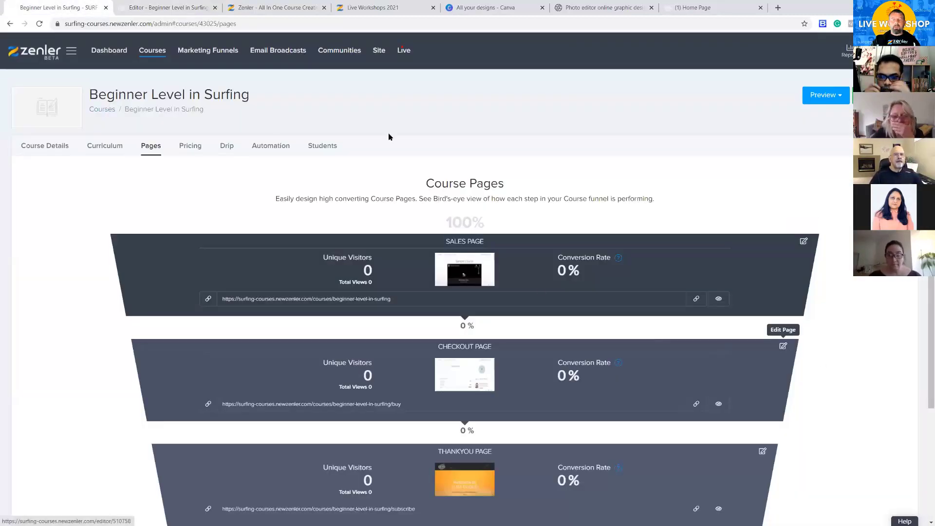
click(166, 8)
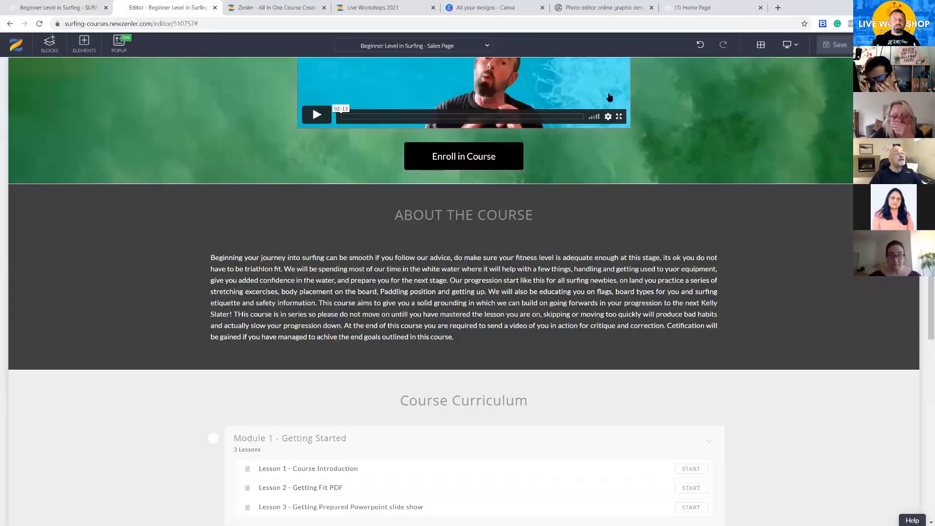
click(488, 45)
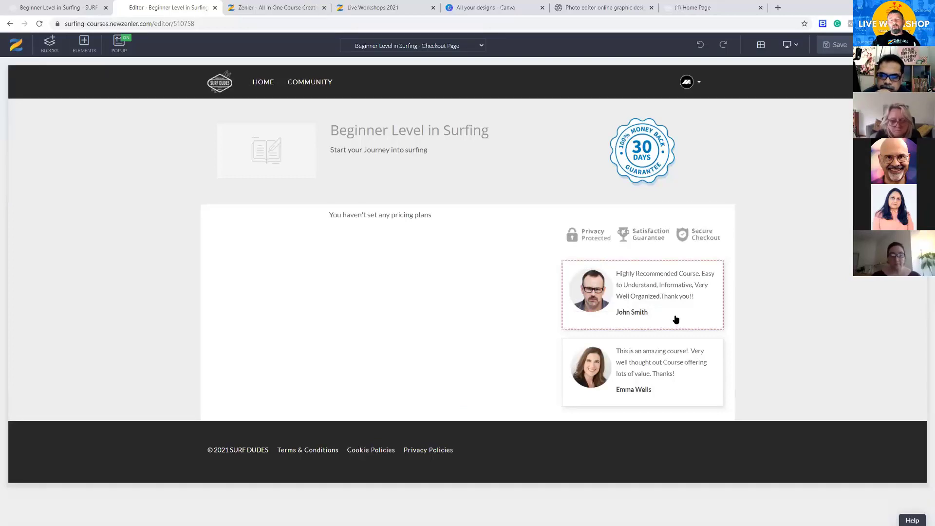
Delete both testimonial elements below the trust badges on the Checkout Page.
click(593, 253)
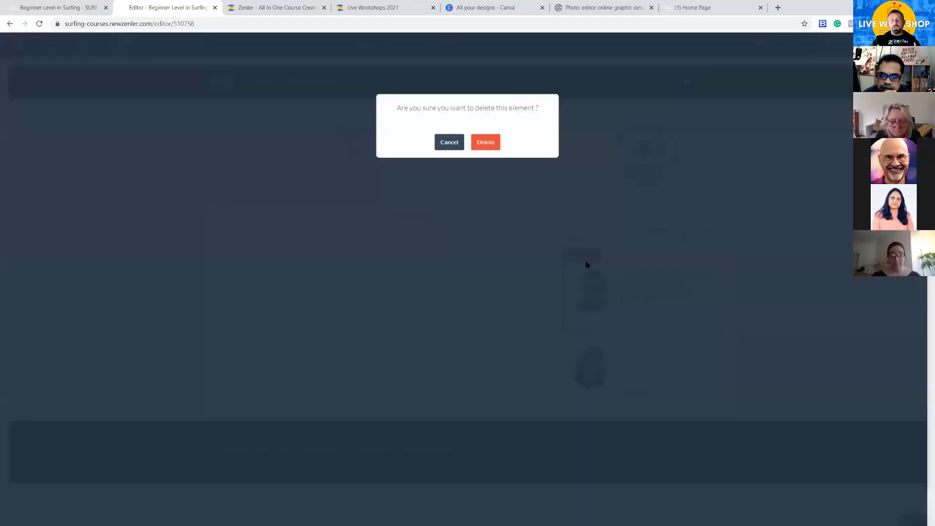
click(489, 146)
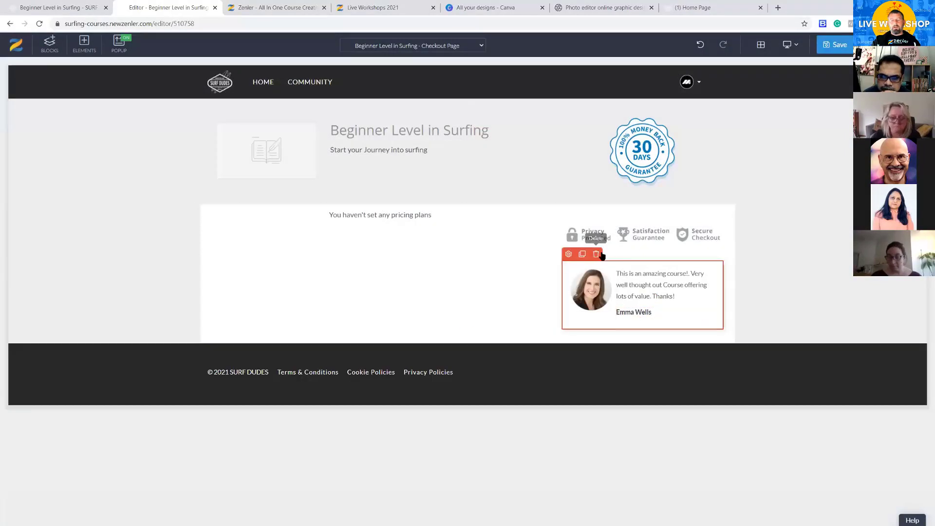
click(596, 253)
click(487, 144)
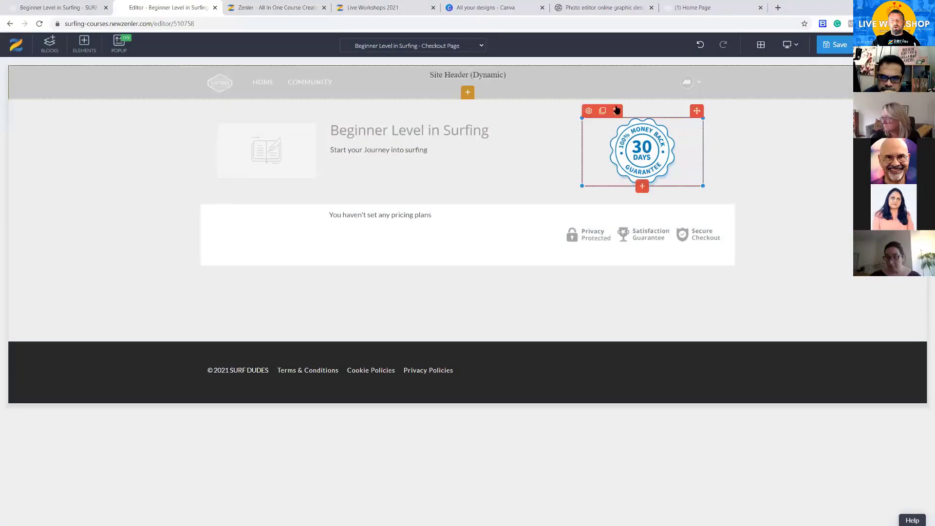
Delete the 30-day money-back guarantee badge from the Checkout Page and save the page, accepting its SEO settings.
click(616, 111)
click(486, 140)
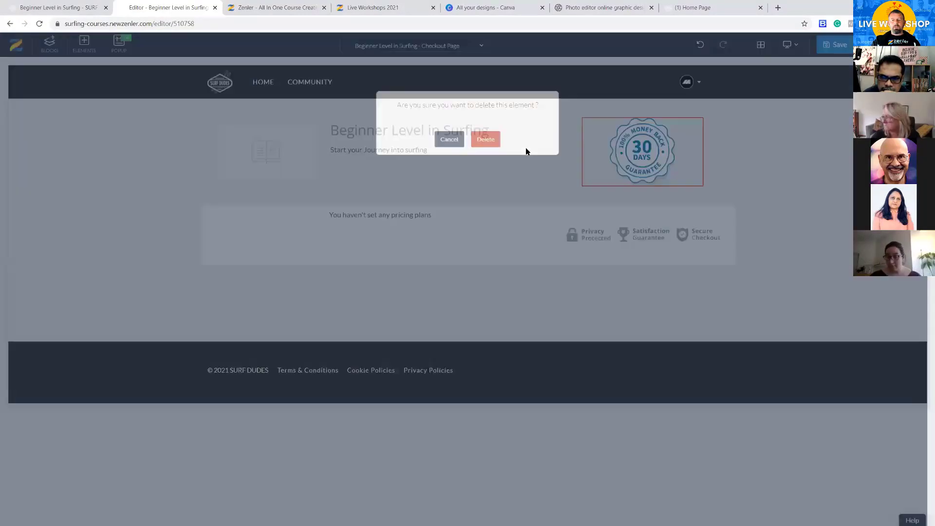
click(841, 45)
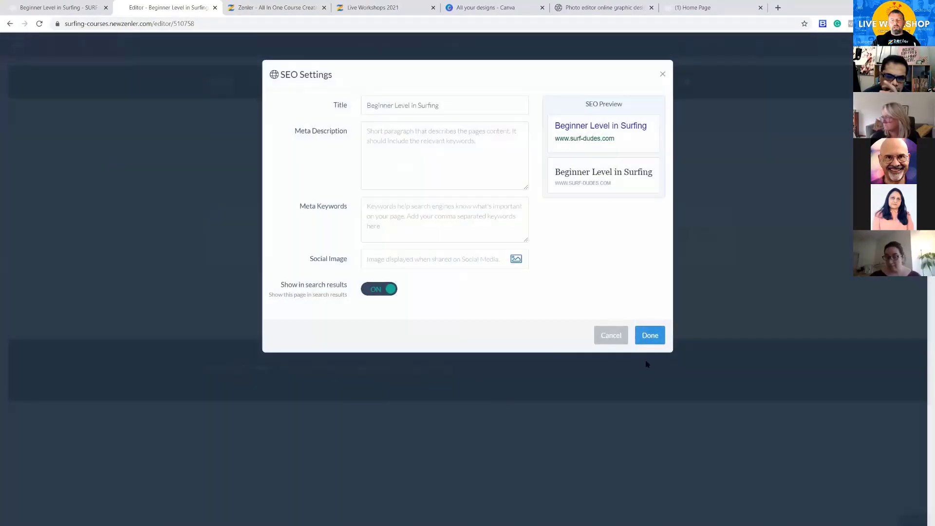
click(650, 335)
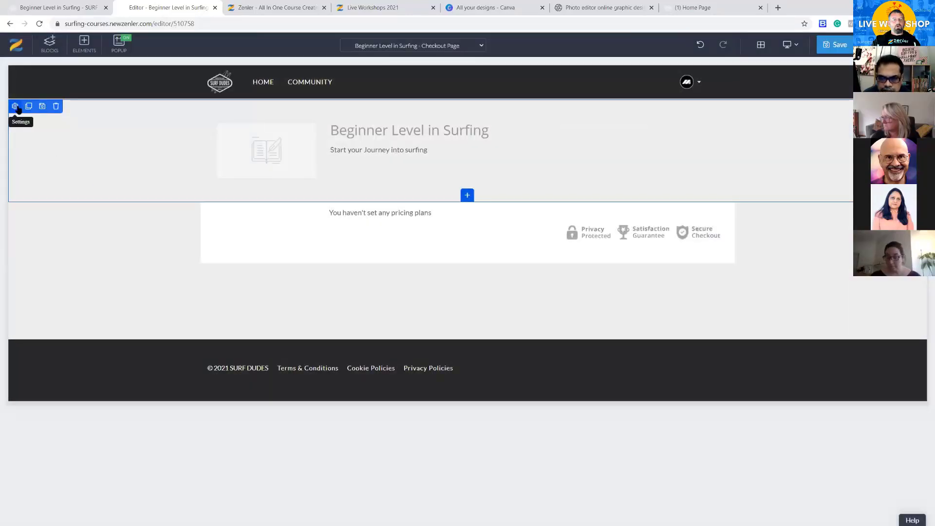
click(16, 106)
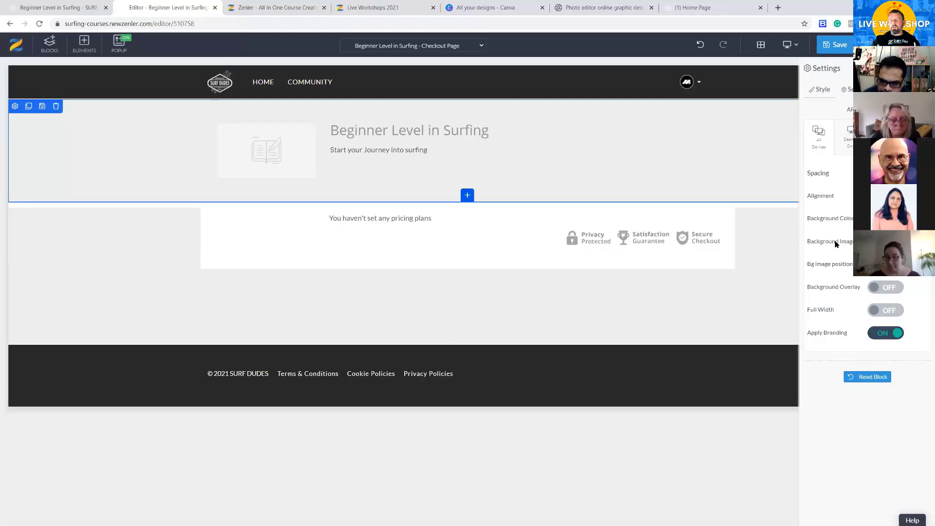
click(835, 45)
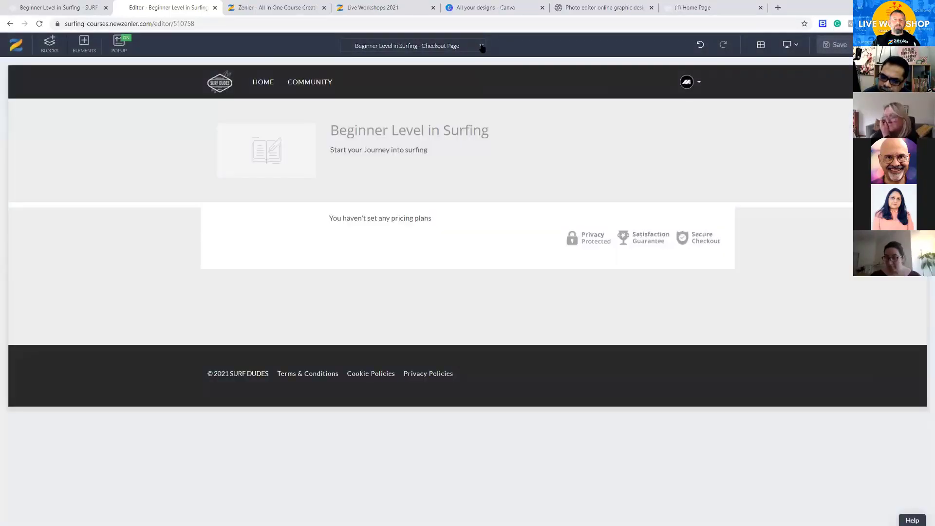
Set the Thankyou Page block's background image to the orange sunset wave picture from My Library, and accept the page's SEO settings.
click(477, 46)
click(443, 97)
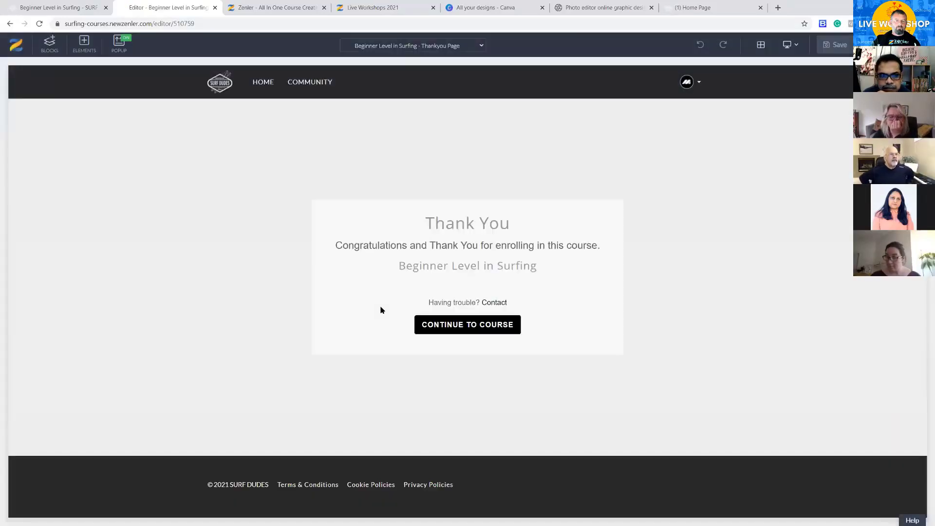
click(446, 224)
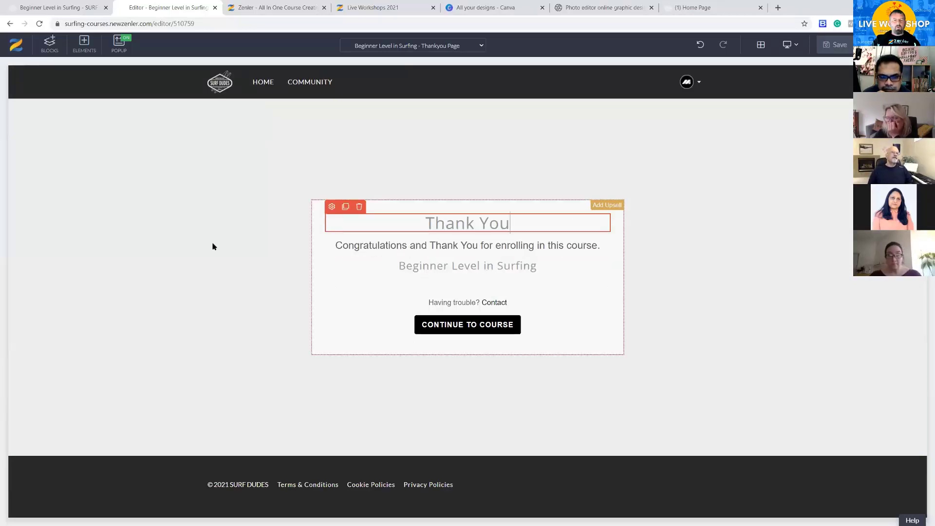
click(22, 129)
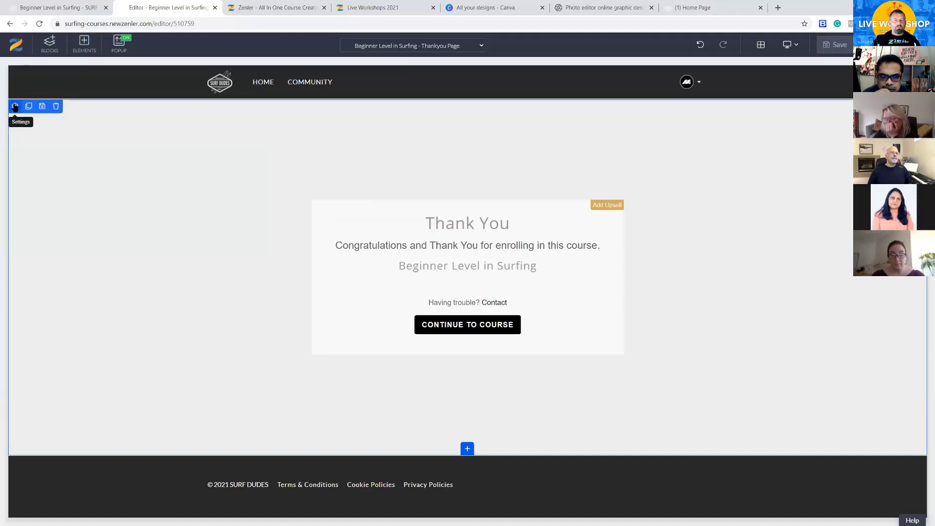
click(14, 106)
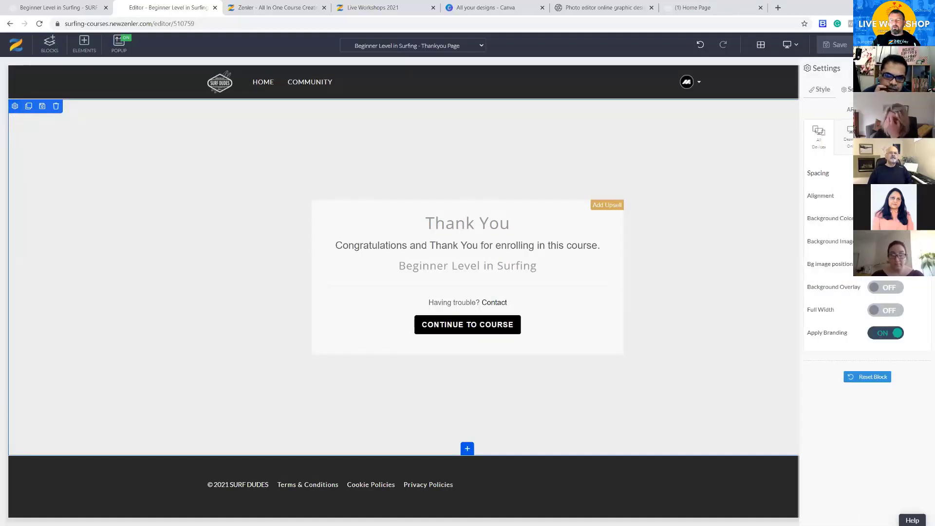
click(876, 241)
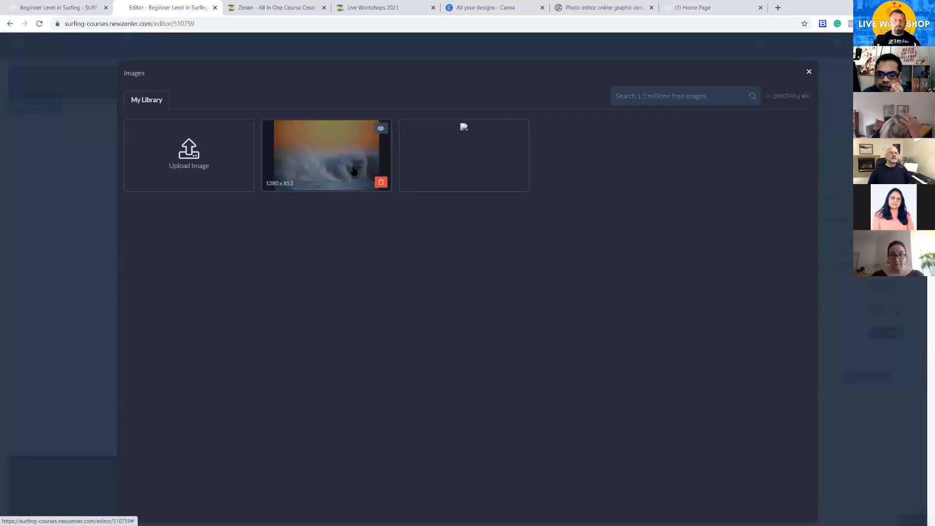
click(353, 170)
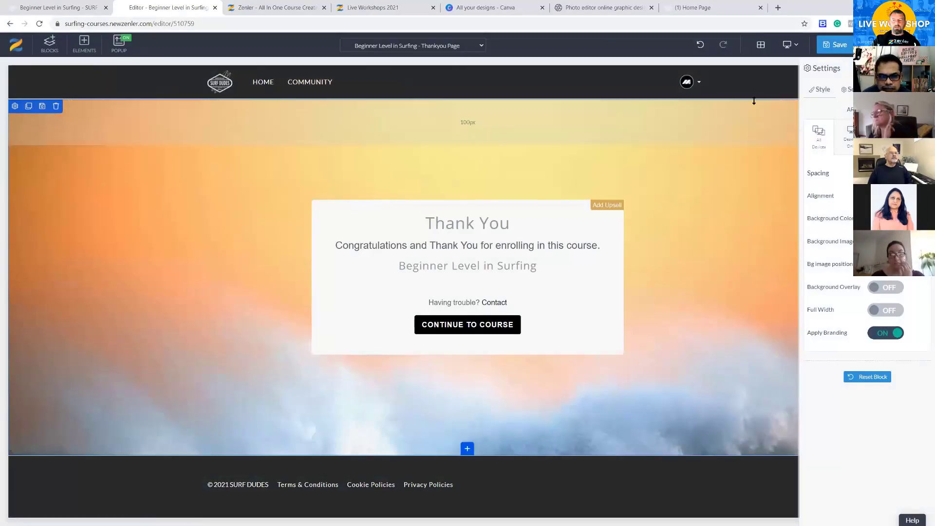
click(840, 46)
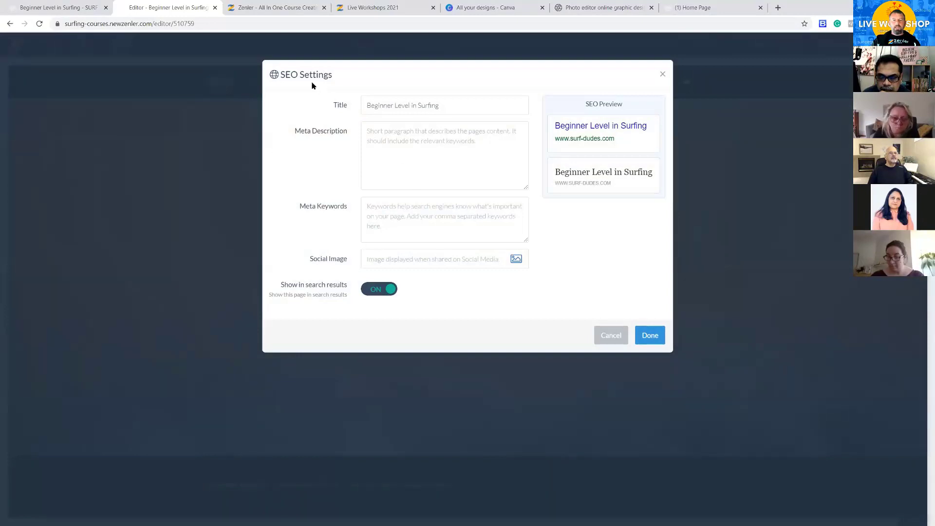
click(650, 335)
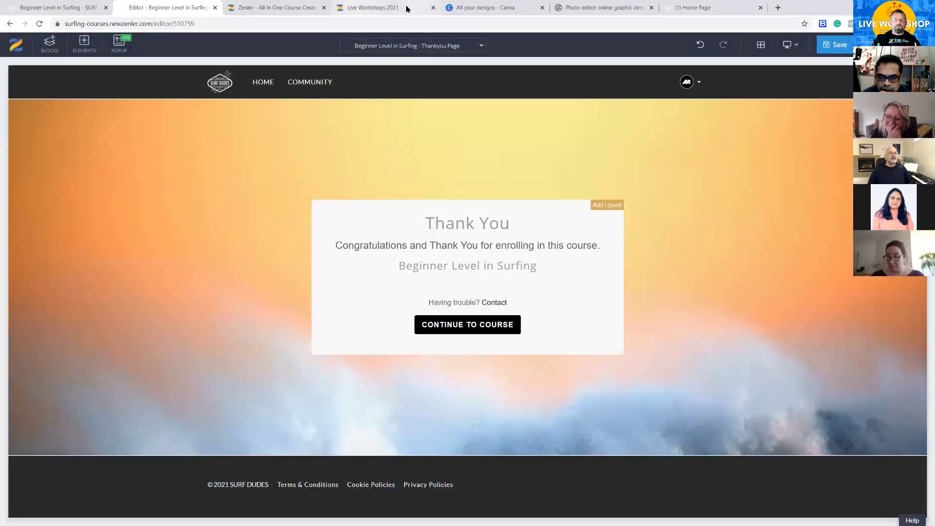
Switch the editor to the Beginner Level in Surfing Course Access Page and open the list of block categories.
click(479, 45)
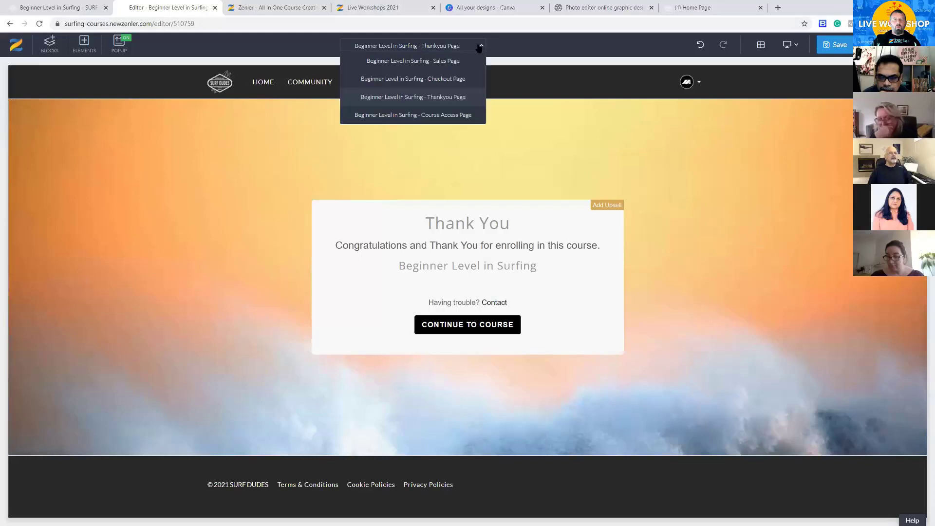
click(422, 116)
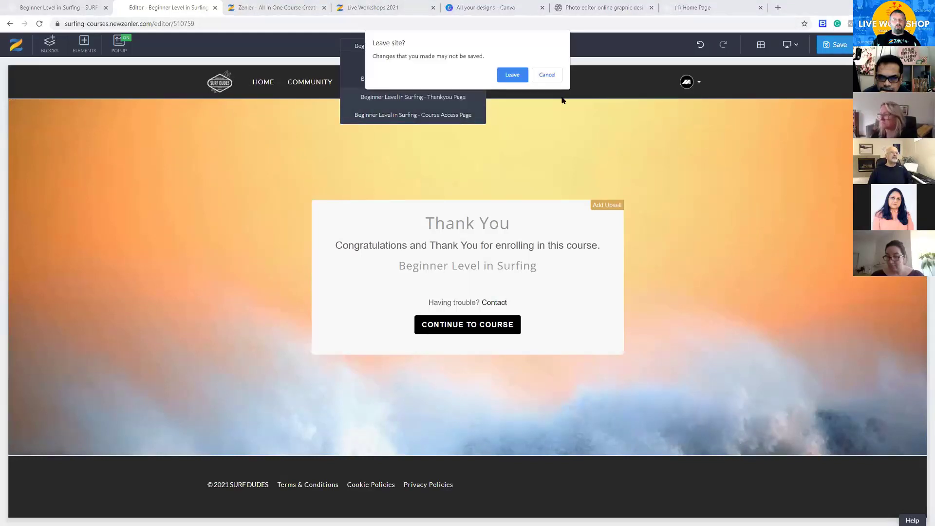
click(547, 75)
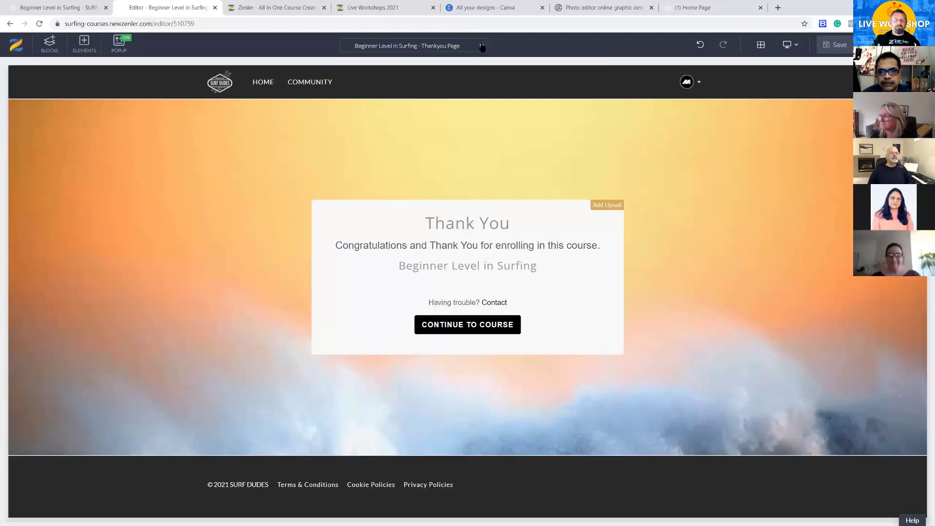
click(482, 46)
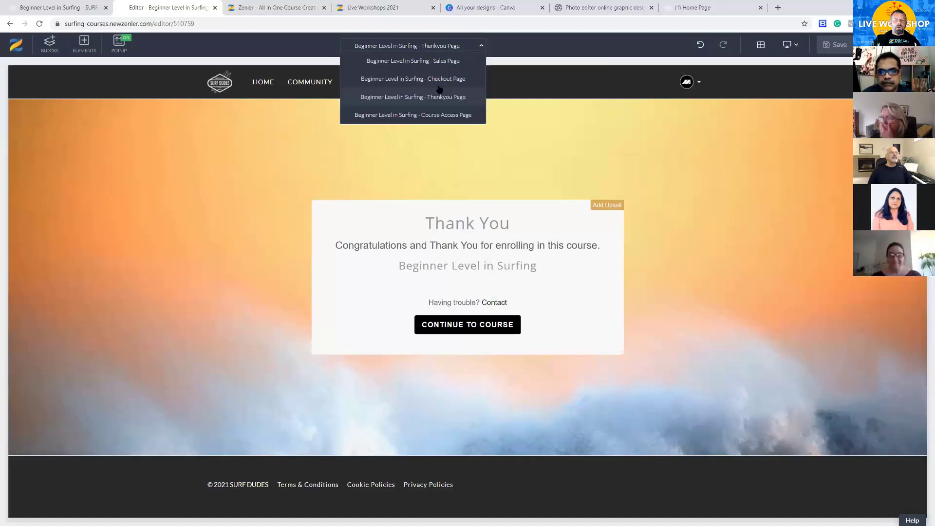
click(400, 117)
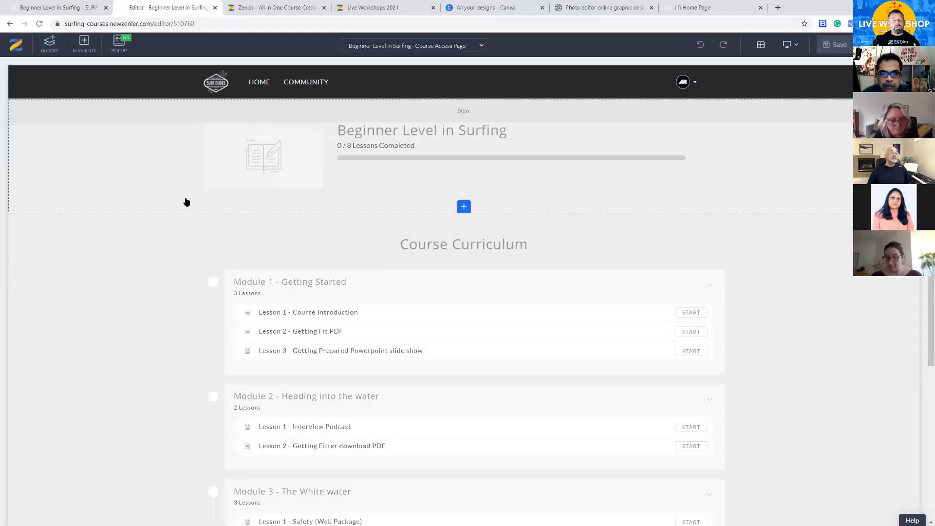
click(43, 45)
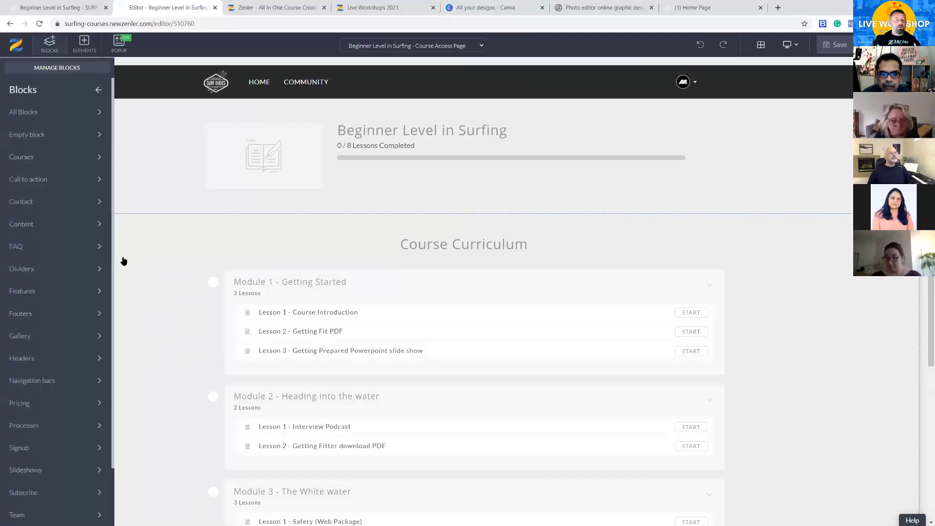
Add the "Is your online course sales STUCK?" call-to-action block above the course header, and delete it again.
click(41, 182)
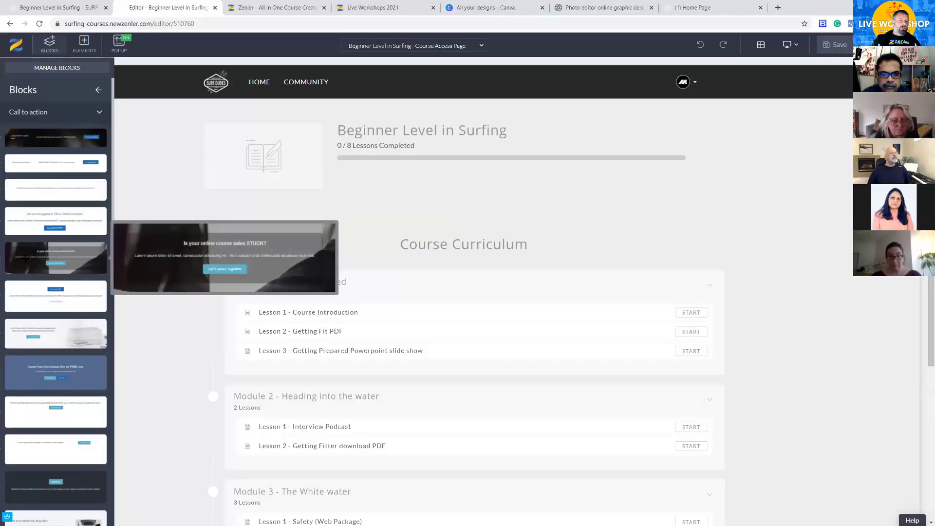
drag(26, 258, 304, 134)
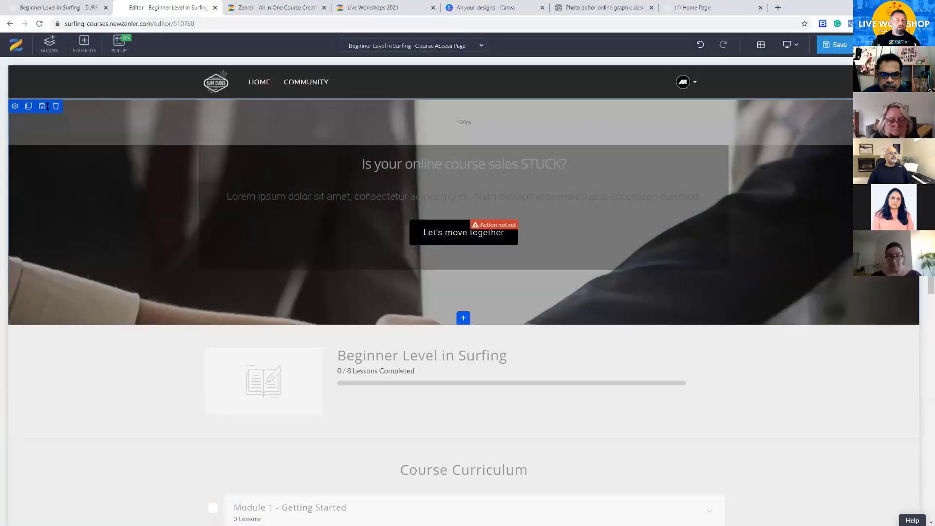
click(56, 107)
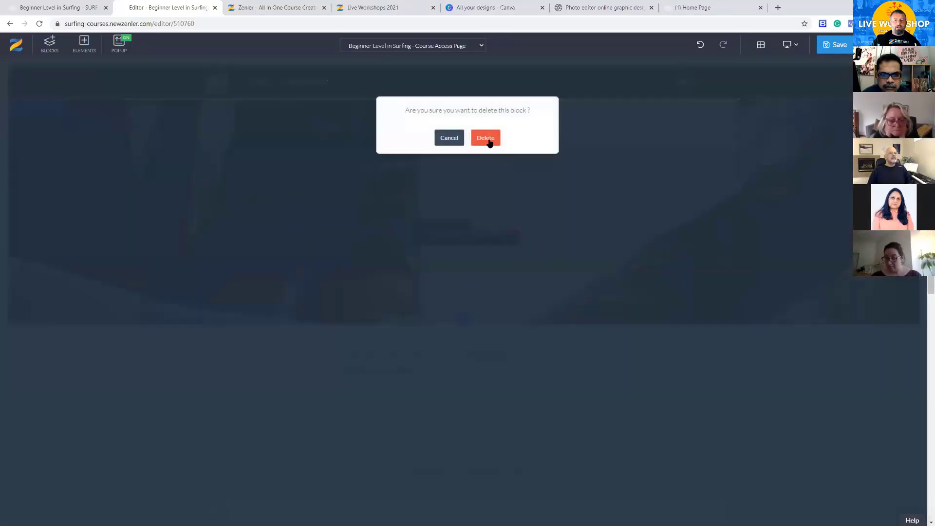
click(488, 140)
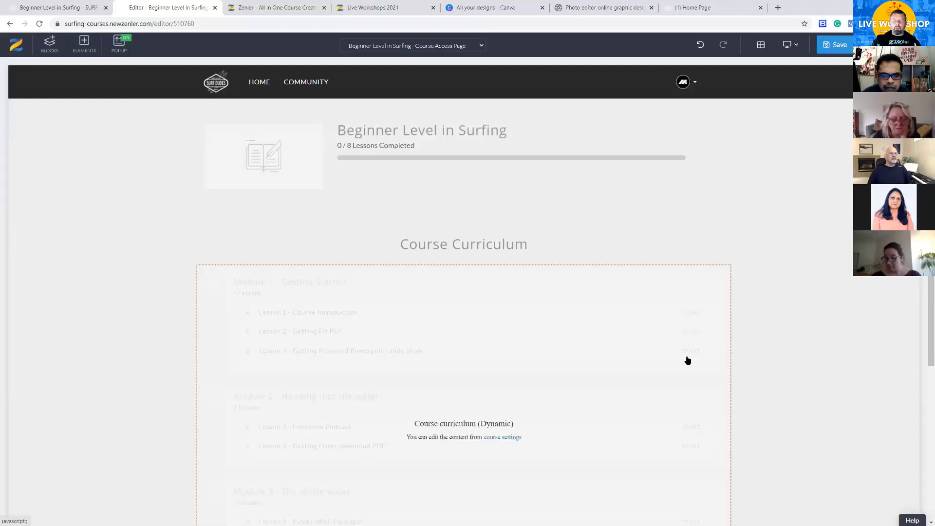
scroll(812, 349, down, 5)
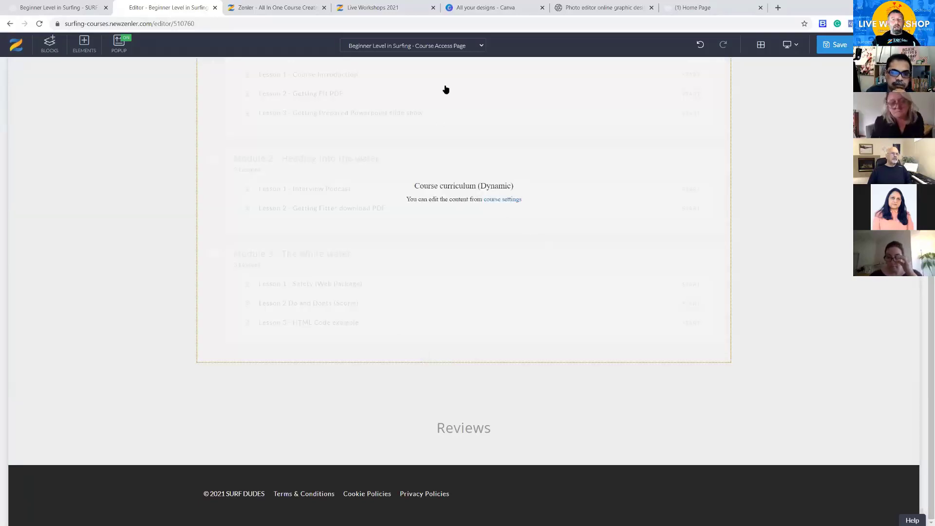
click(481, 46)
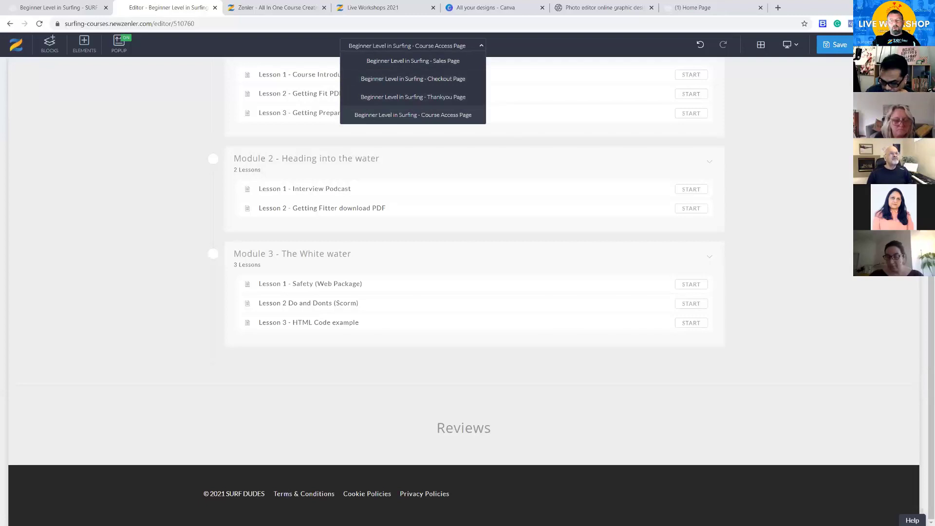
click(743, 158)
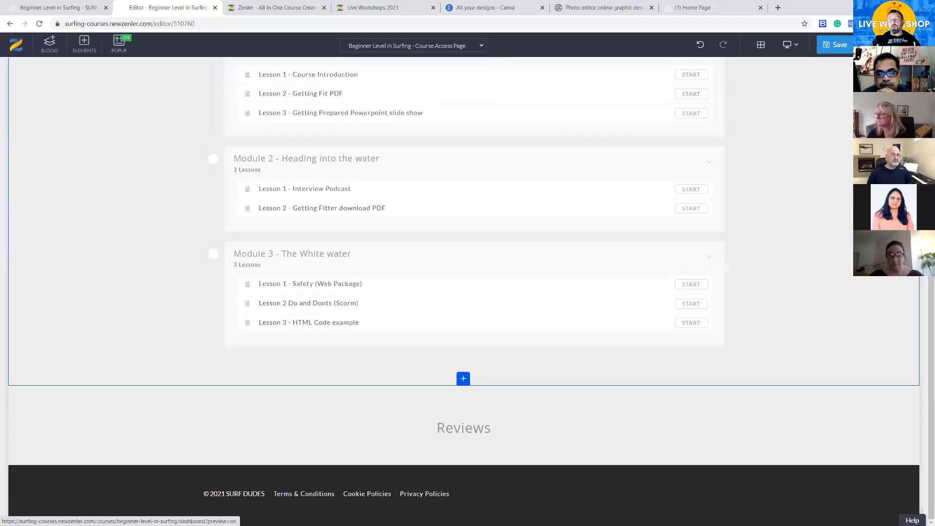
Save the Course Access Page and open its preview, accepting the page's SEO settings.
click(838, 140)
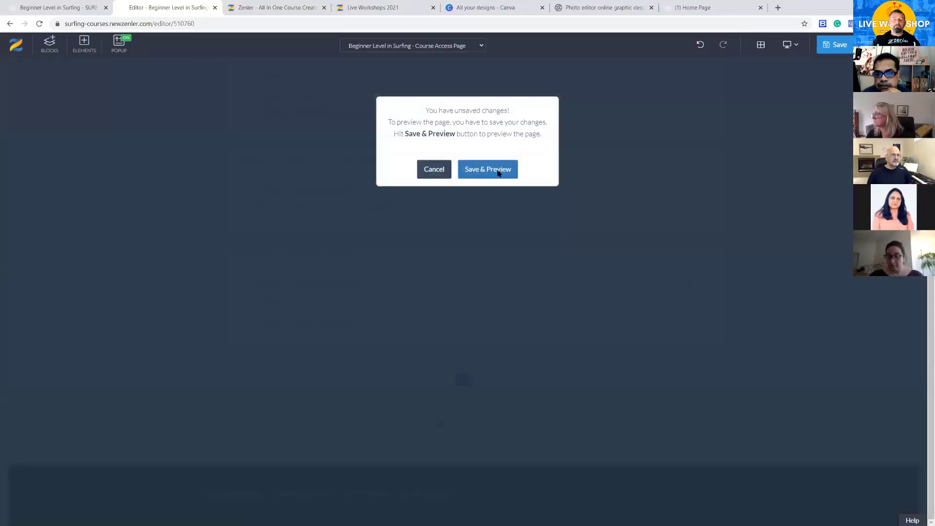
click(489, 170)
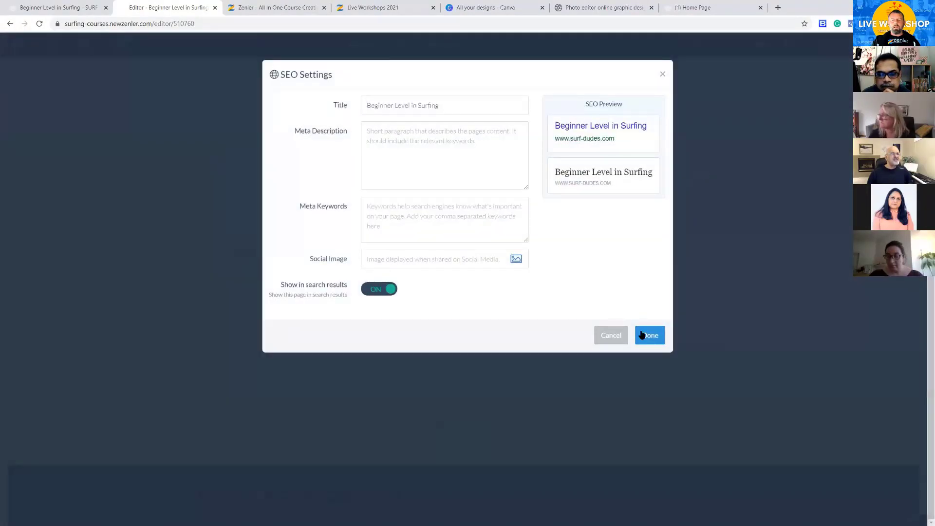
click(642, 335)
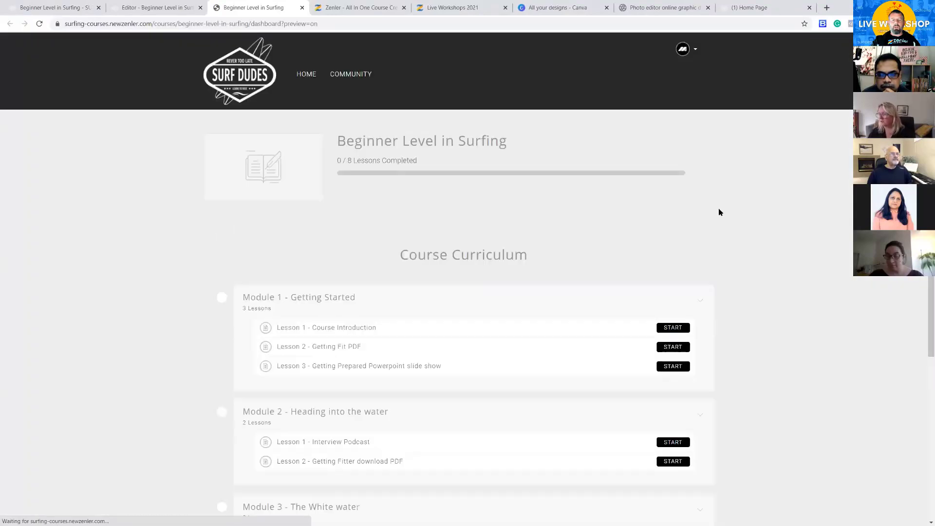
Review the course curriculum in the Course Access Page preview, close the preview and open the list of course pages.
scroll(804, 270, down, 1)
scroll(806, 270, down, 5)
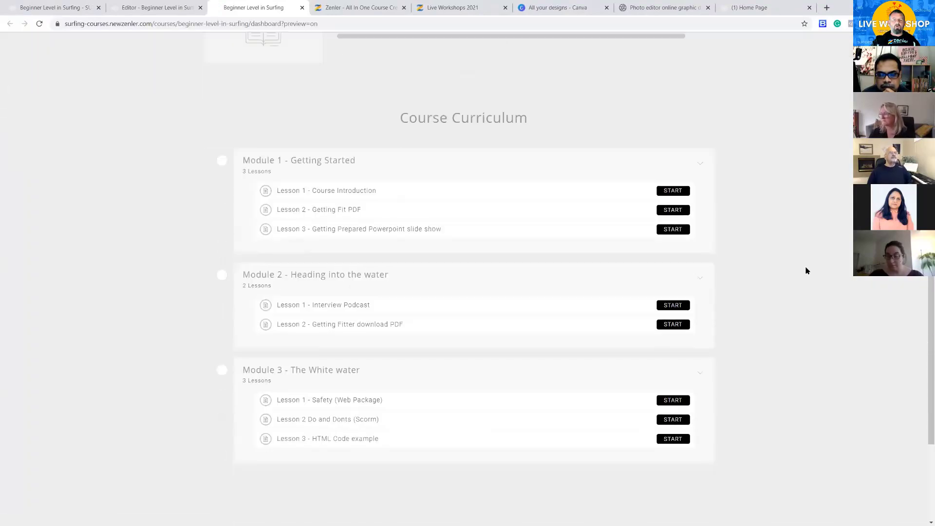
scroll(806, 269, up, 6)
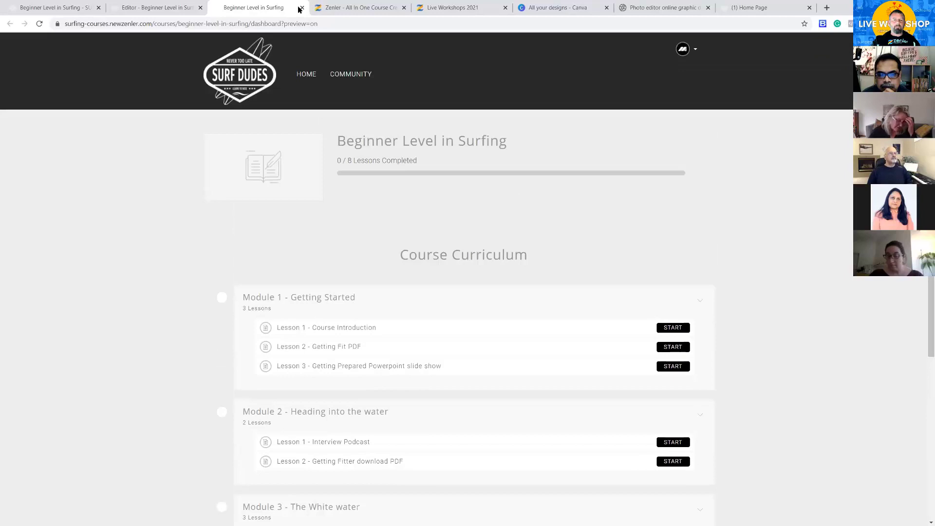
click(302, 8)
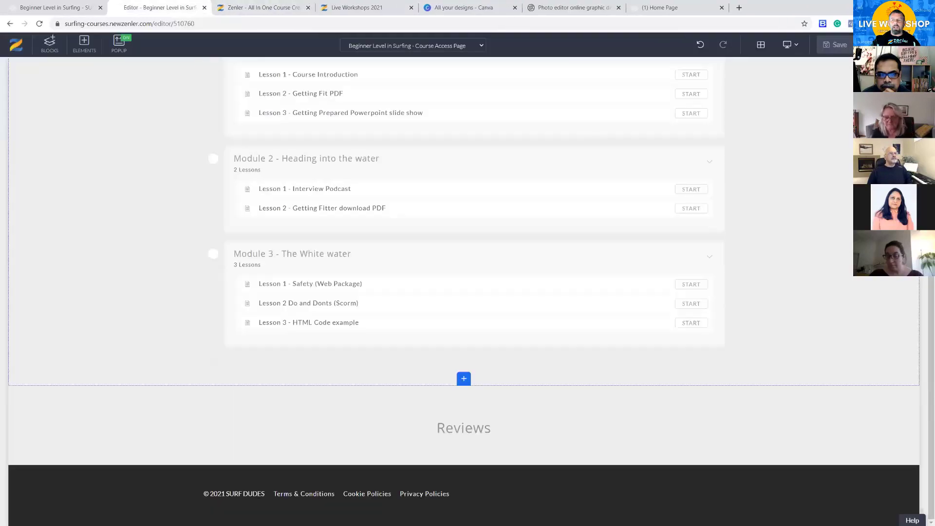
click(433, 46)
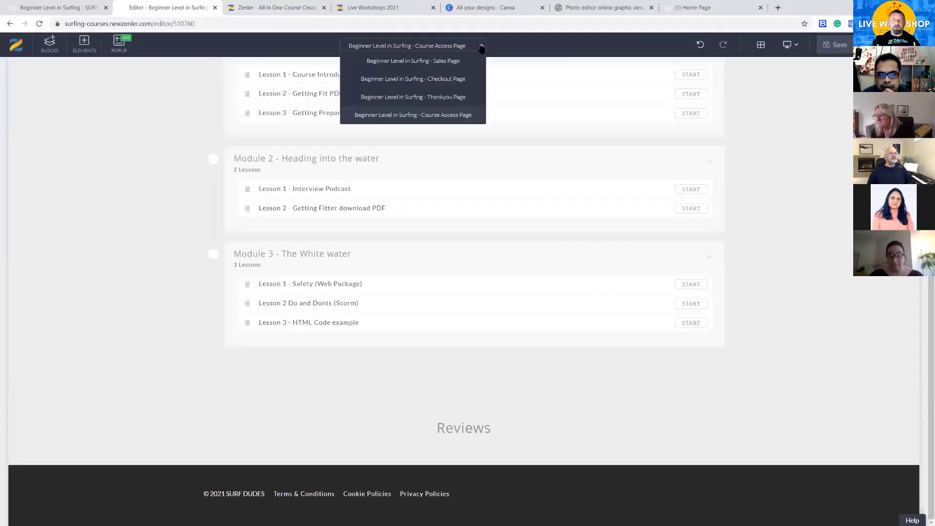
Switch the page editor to the Beginner Level in Surfing sales page, checking the Course Pages overview while it loads.
click(435, 63)
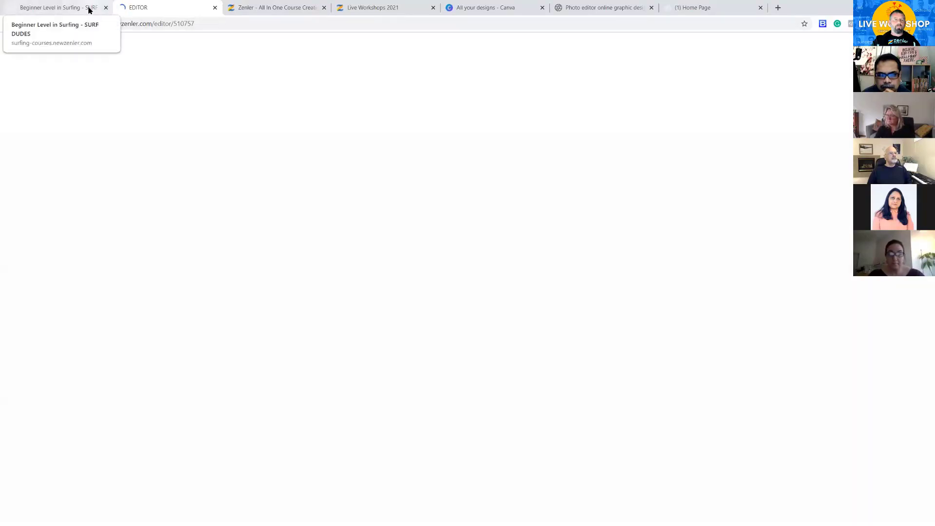
click(72, 7)
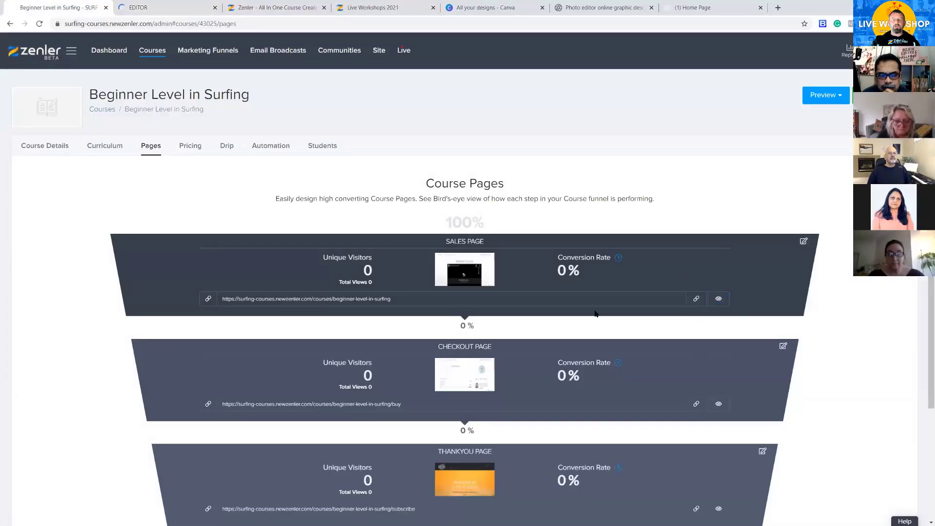
click(178, 10)
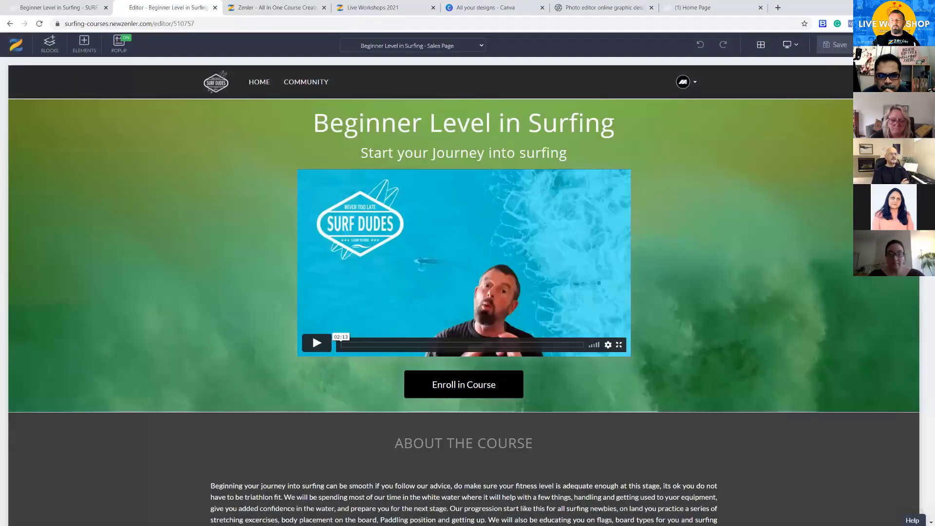
Preview the sales page and examine it from the enrollment notice down to the course pricing section.
click(782, 259)
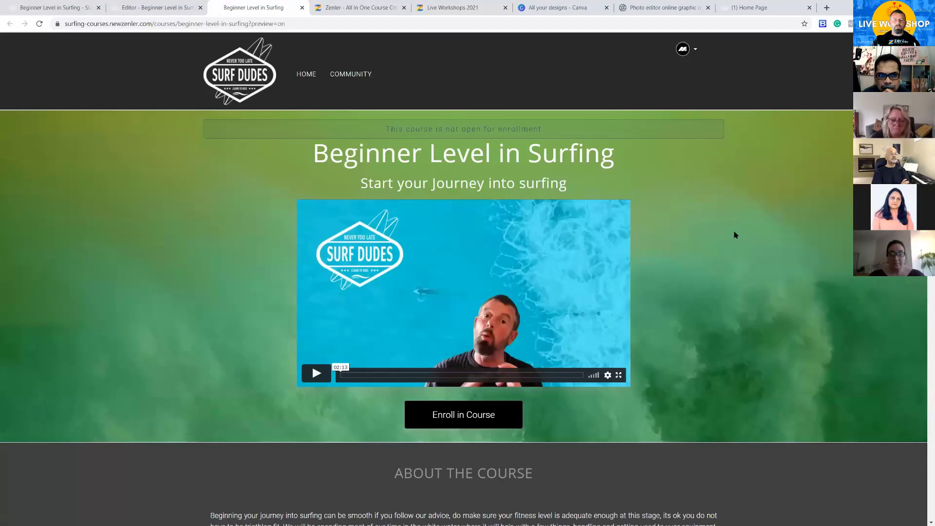
drag(388, 128, 465, 126)
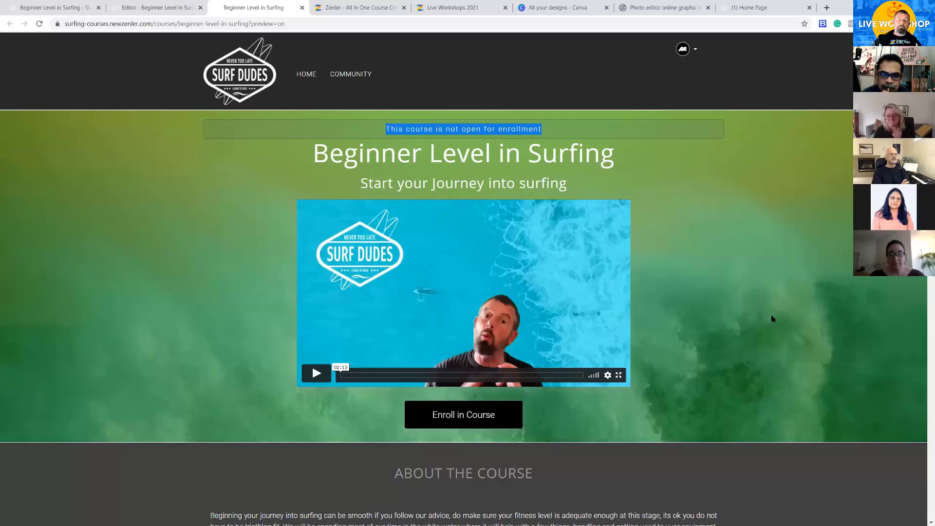
click(728, 260)
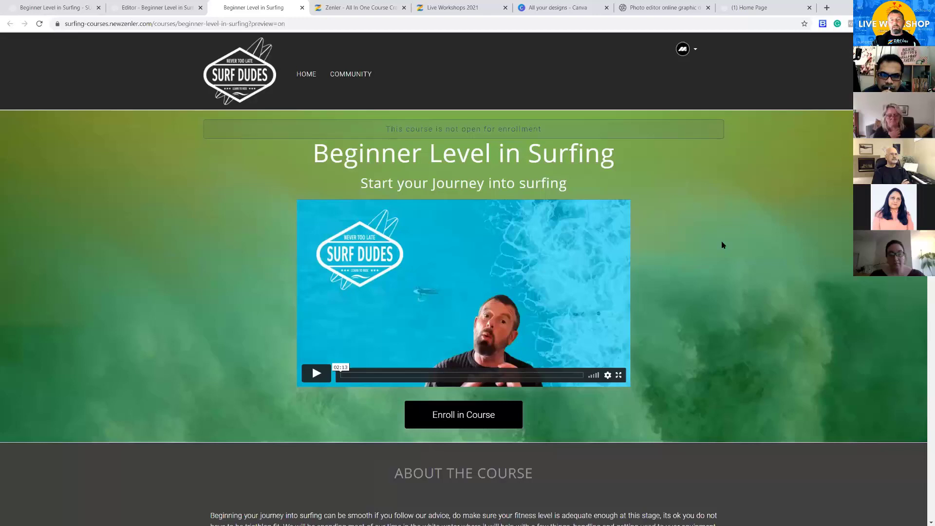
scroll(722, 245, down, 15)
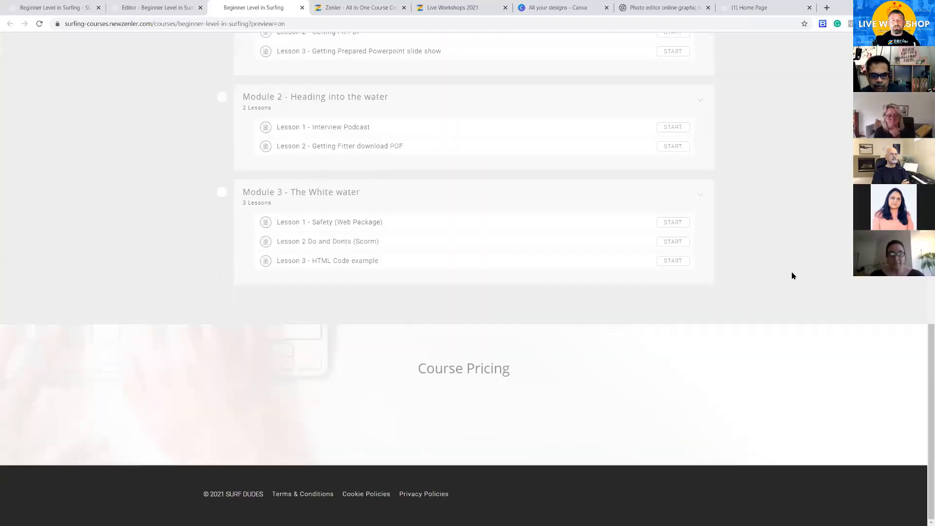
scroll(792, 276, up, 15)
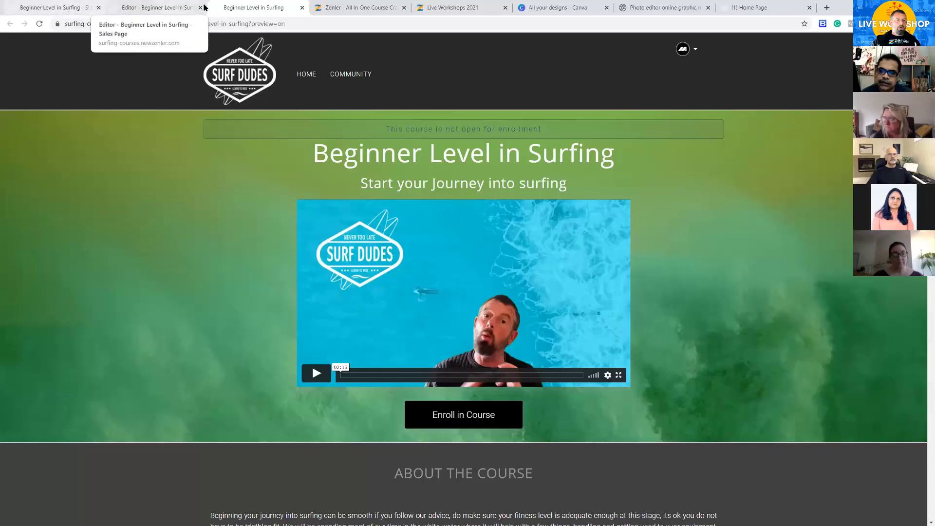
Close the sales page preview, page editor, Zenler tutorials and Live Workshops 2021 pages, returning to the Course Pages overview.
click(302, 8)
click(62, 9)
click(192, 8)
click(201, 7)
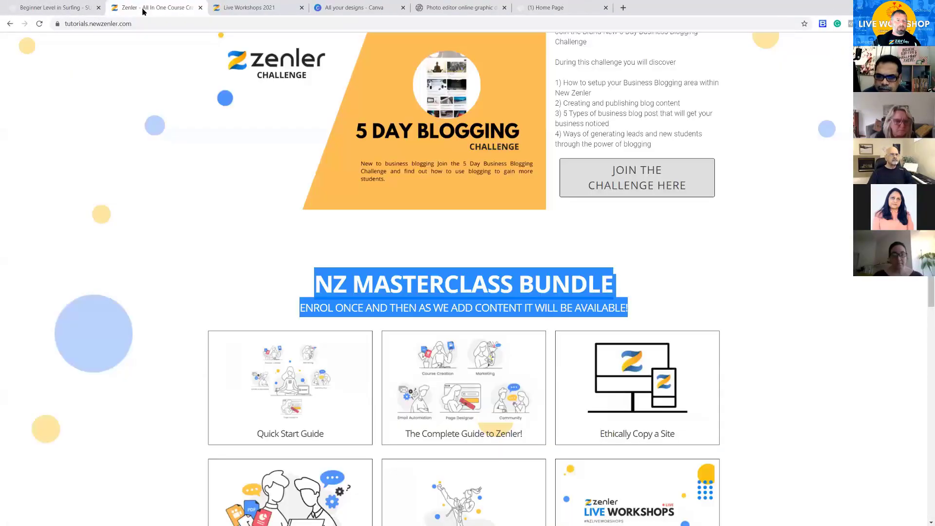
click(201, 8)
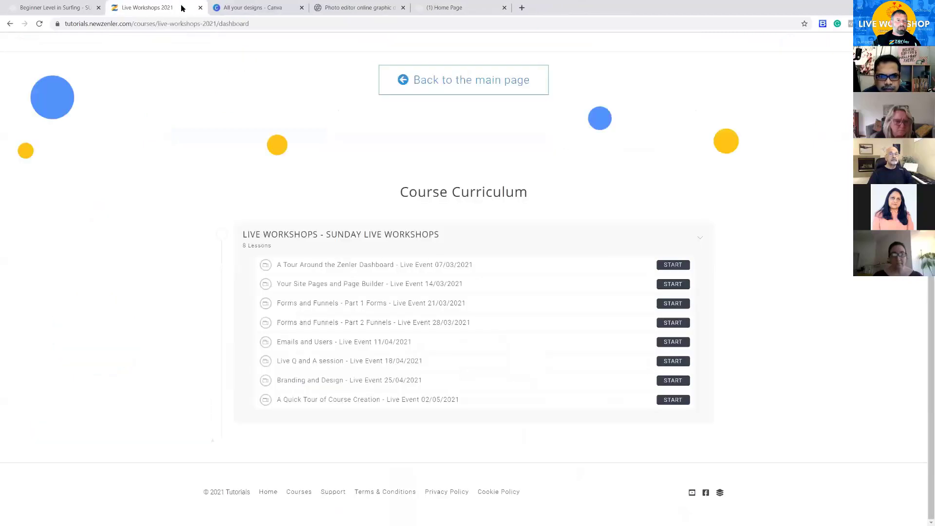
click(200, 7)
click(86, 8)
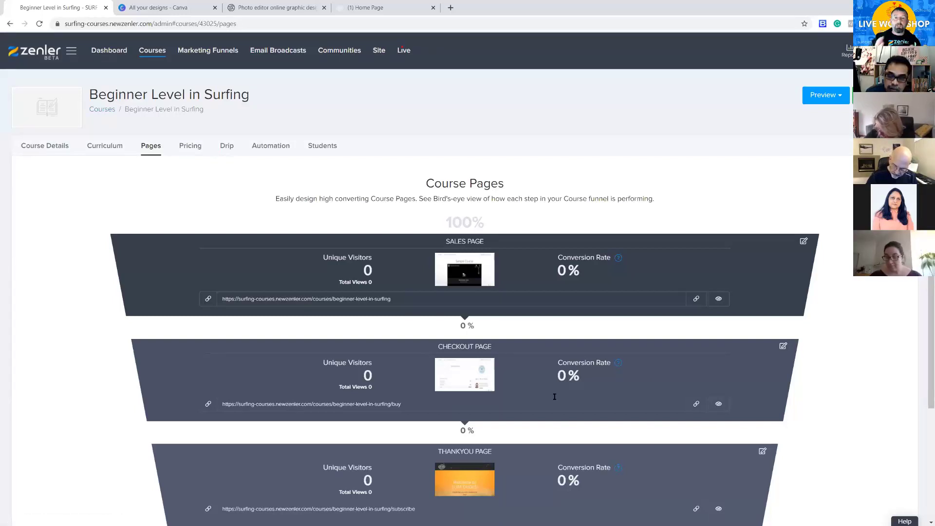
Copy the checkout page's URL and look over the remaining pages of the course funnel.
click(695, 404)
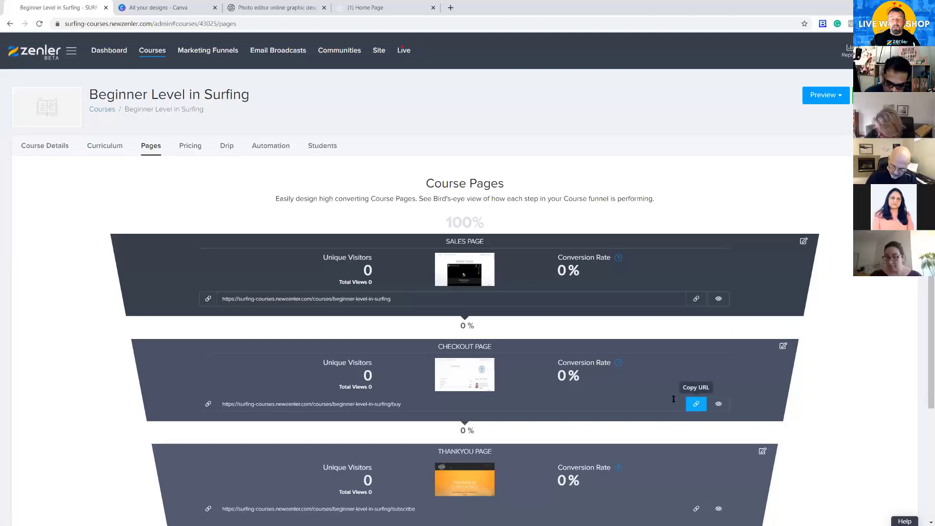
scroll(643, 387, down, 2)
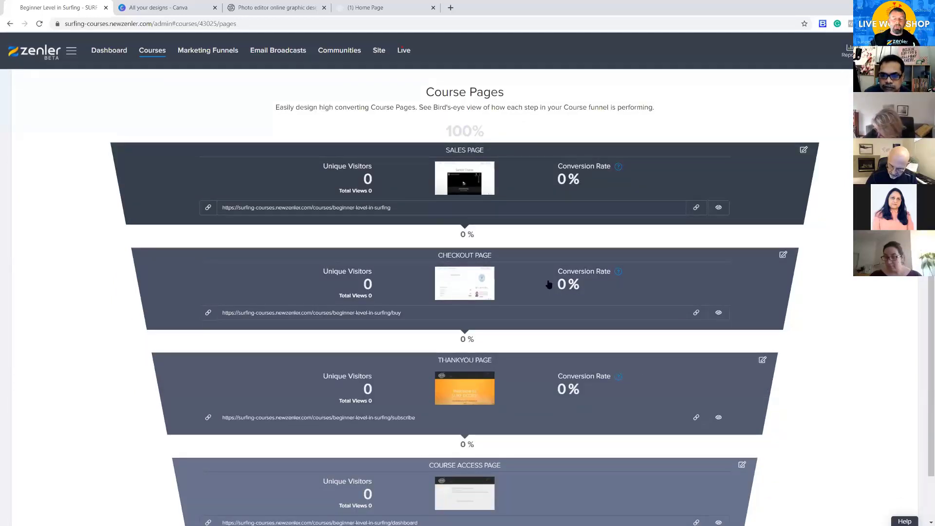
scroll(659, 273, up, 2)
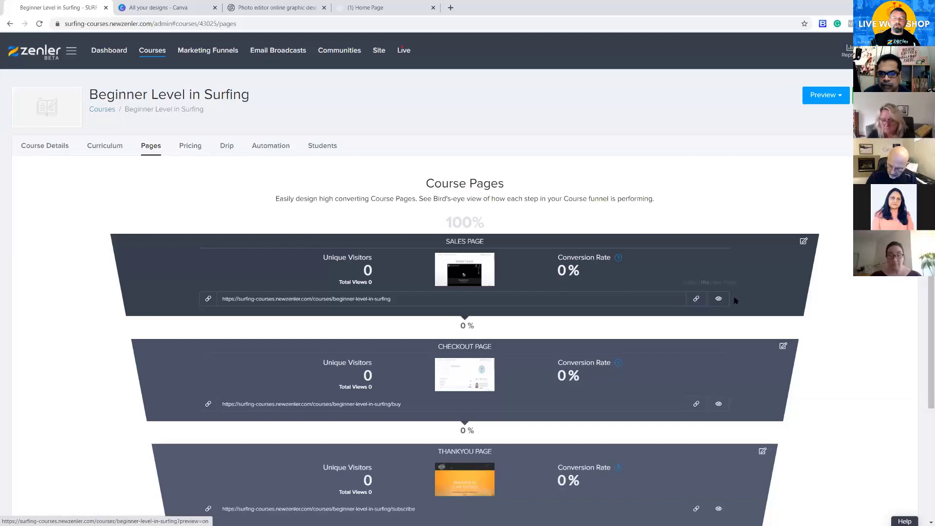
Preview the sales page from the course funnel, return to the Course Pages overview and copy the checkout page's URL.
click(718, 298)
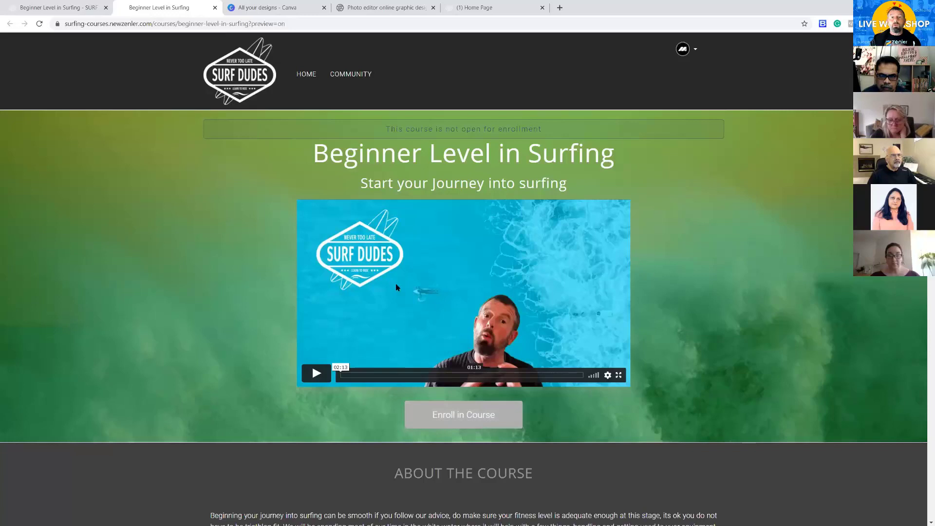
click(62, 10)
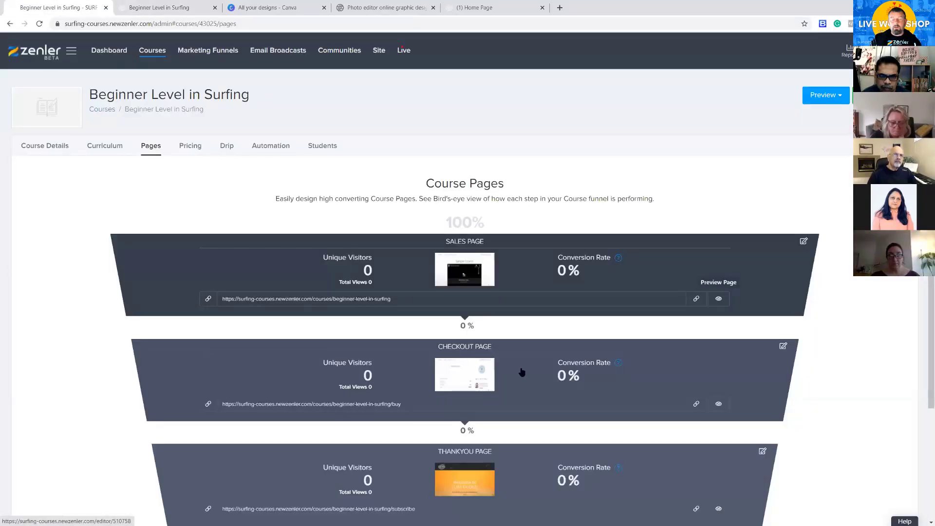
click(695, 404)
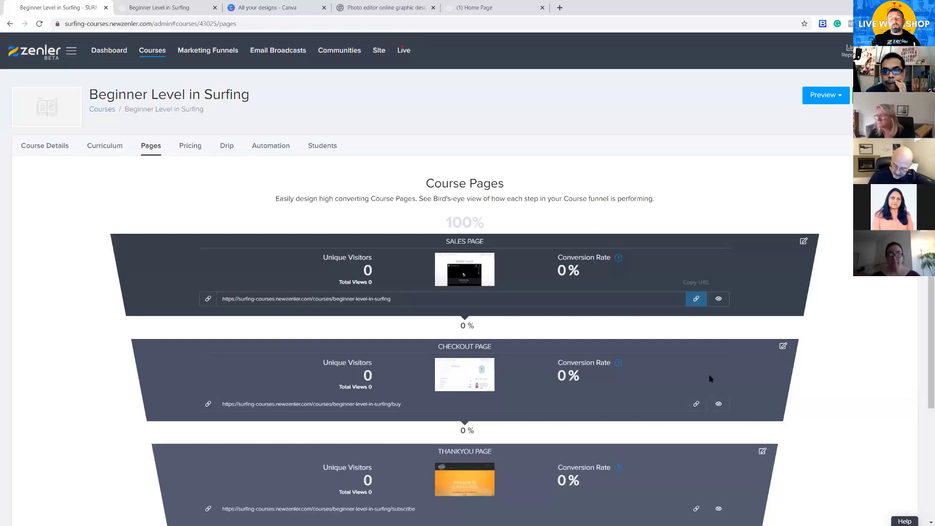
scroll(772, 390, down, 2)
scroll(770, 390, up, 2)
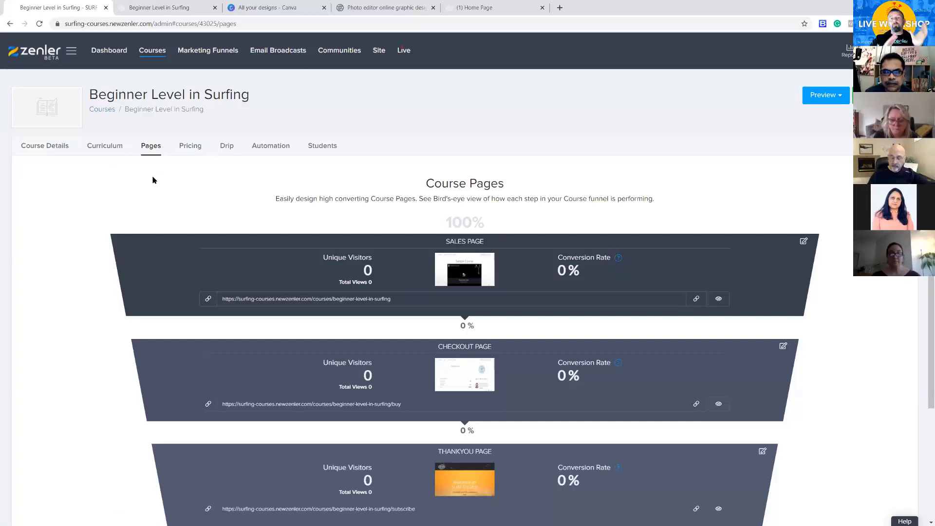
Open the course details and review the subtitle, the hidden price option and the featured course option.
click(48, 148)
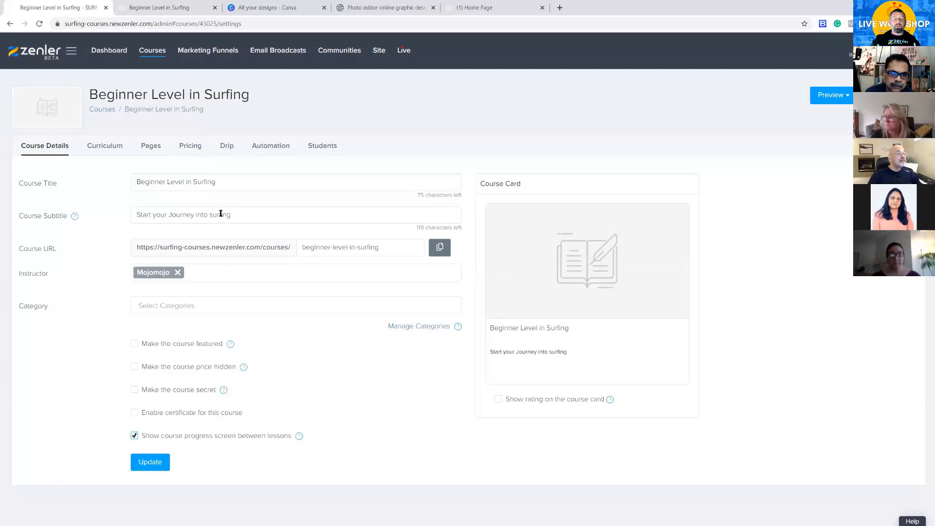
drag(231, 214, 131, 215)
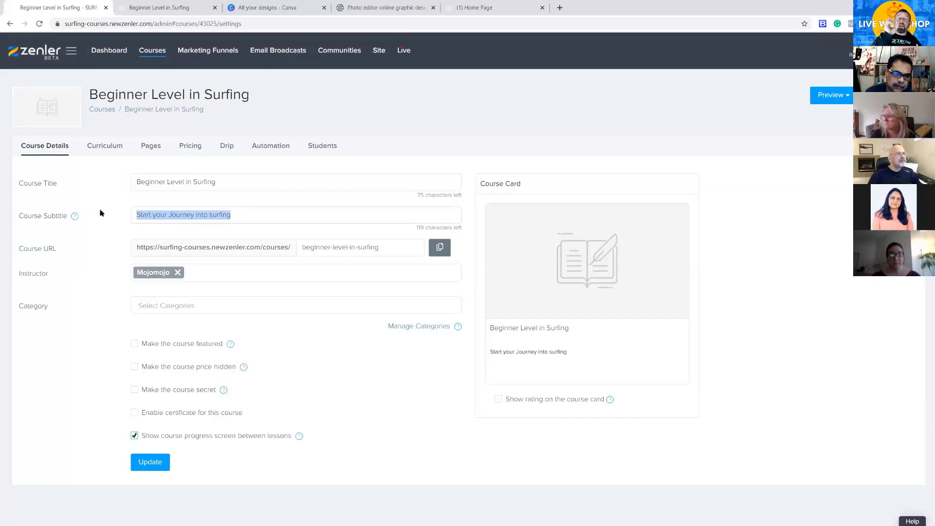
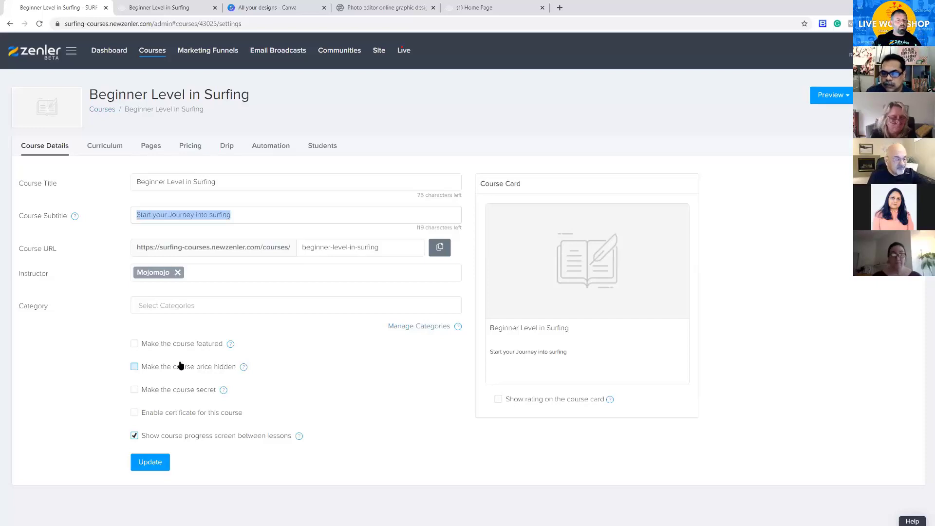
mouse_move(243, 369)
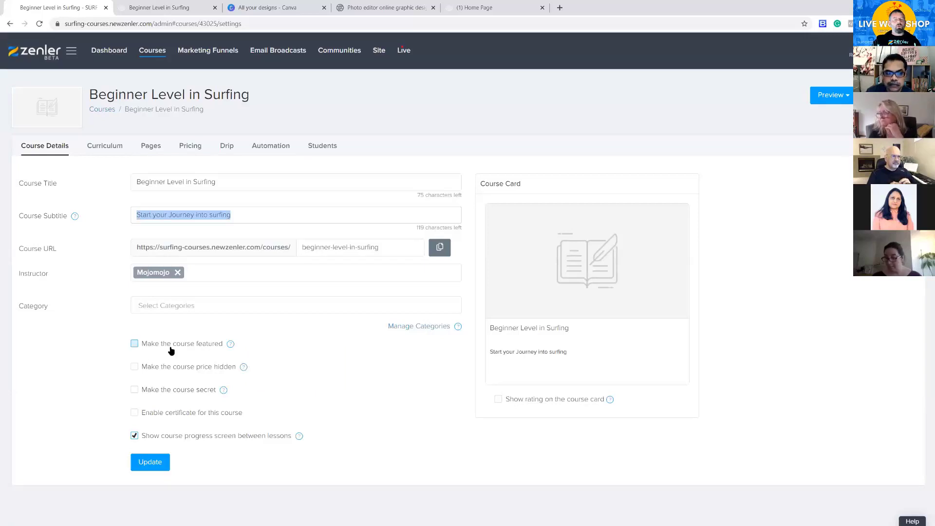
mouse_move(231, 344)
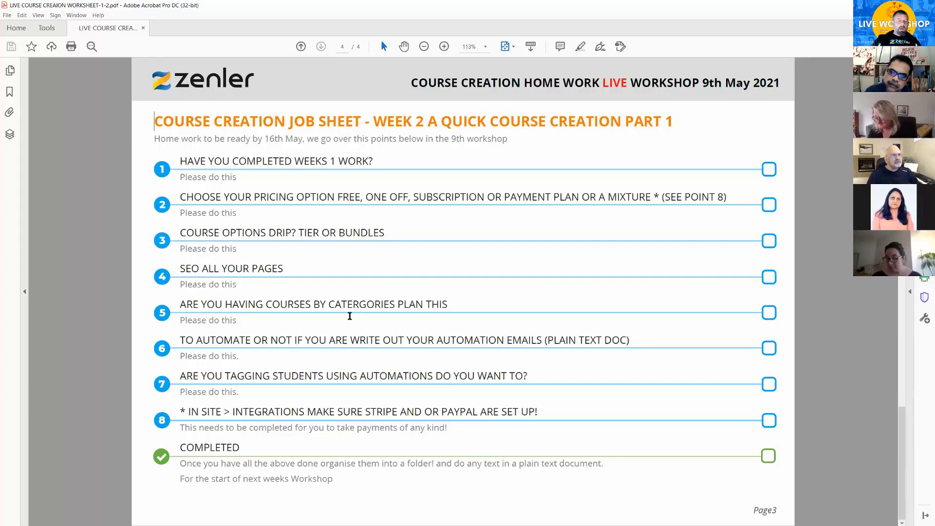
Review the homework worksheet's points on categories, SEO, course options and pricing in Adobe Acrobat, and return to the course details.
drag(182, 303, 476, 300)
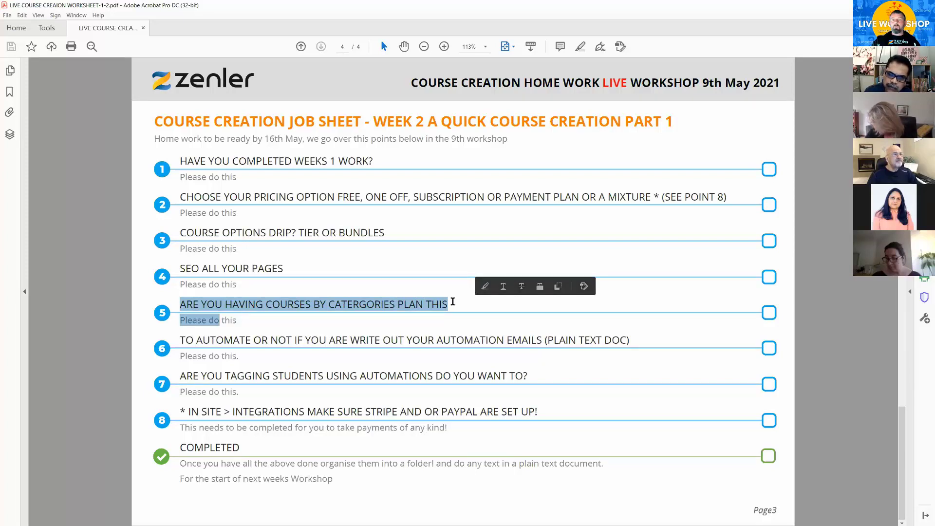
click(452, 301)
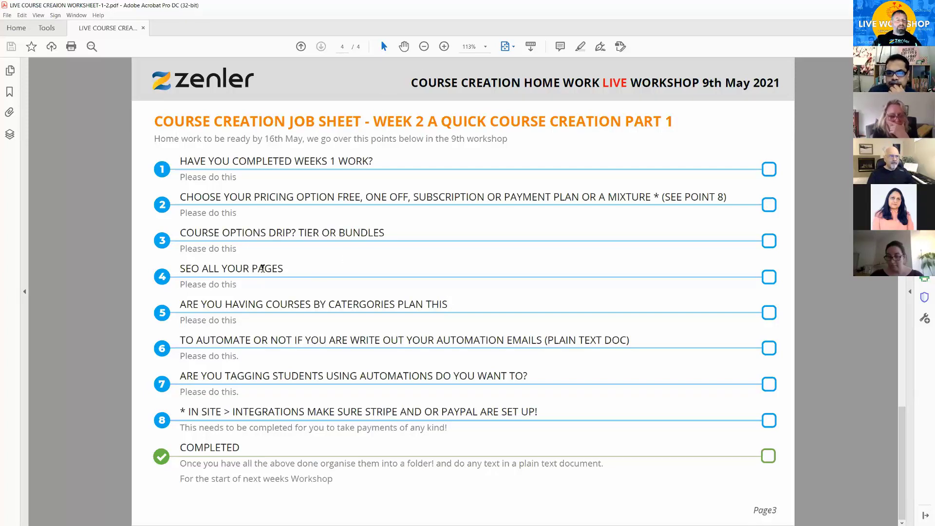
drag(284, 269, 180, 269)
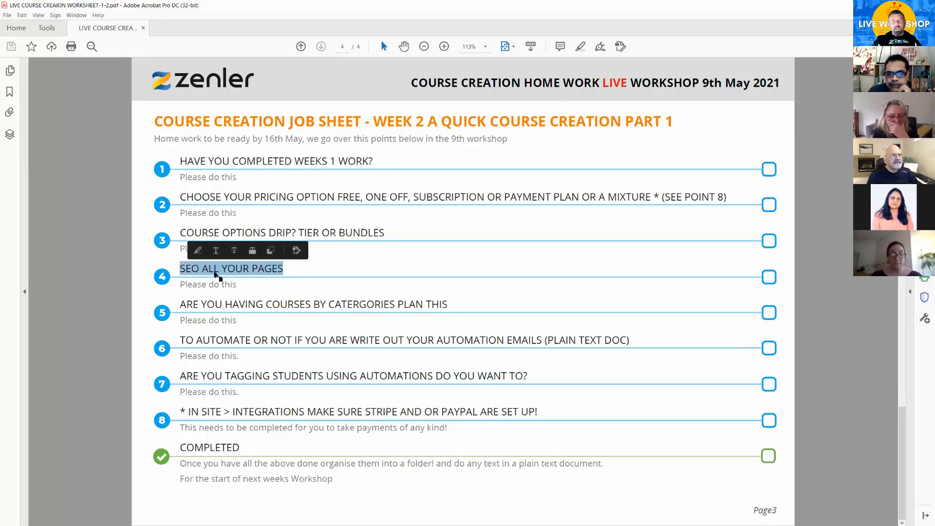
drag(319, 231, 384, 232)
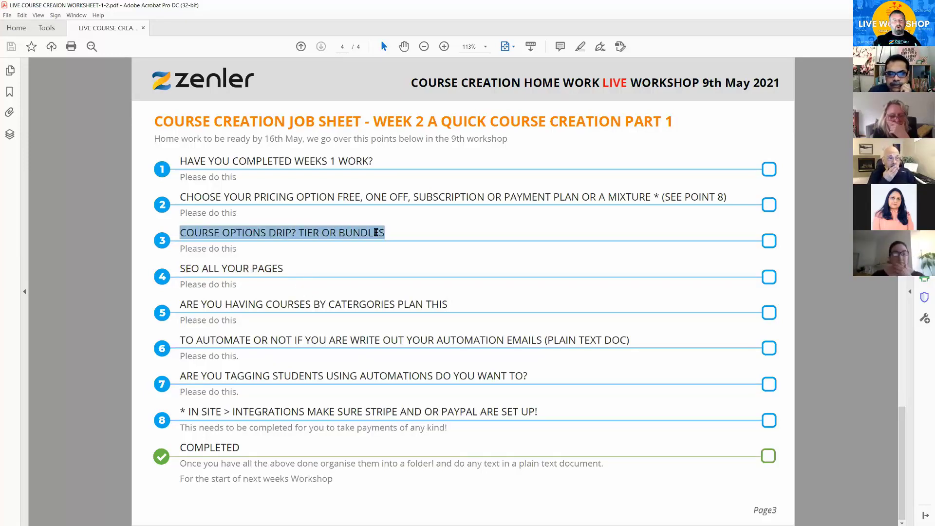
drag(190, 195, 603, 197)
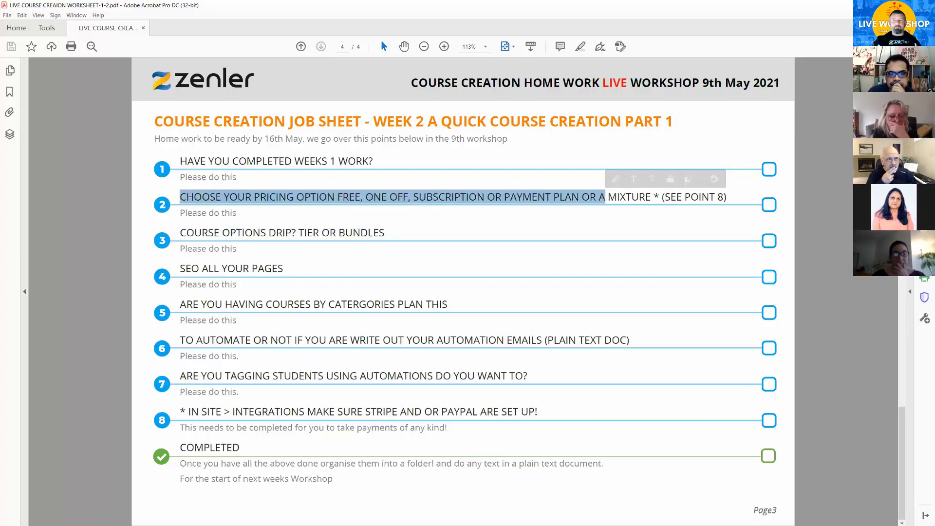
click(851, 9)
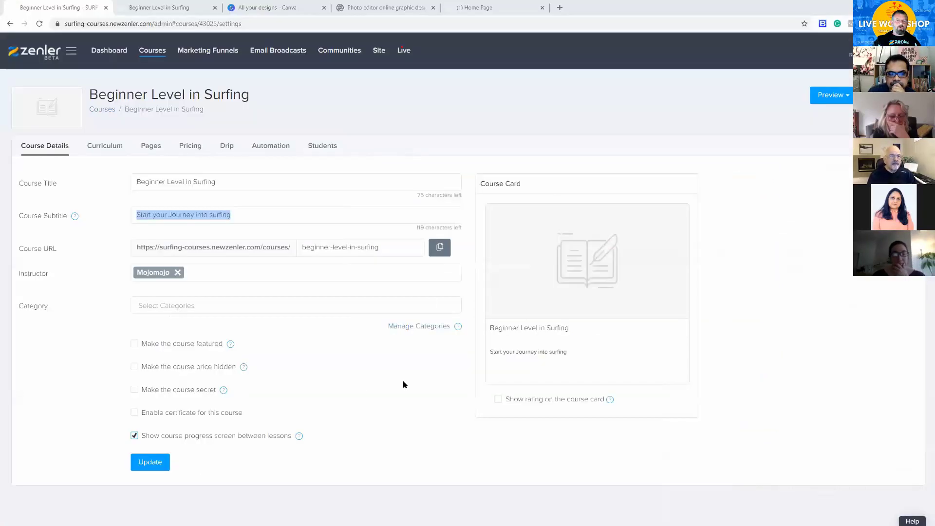
Check the course card's recommended image size and look over the images in the BEGINNERS-COURSE-ASSETS folder.
mouse_move(598, 307)
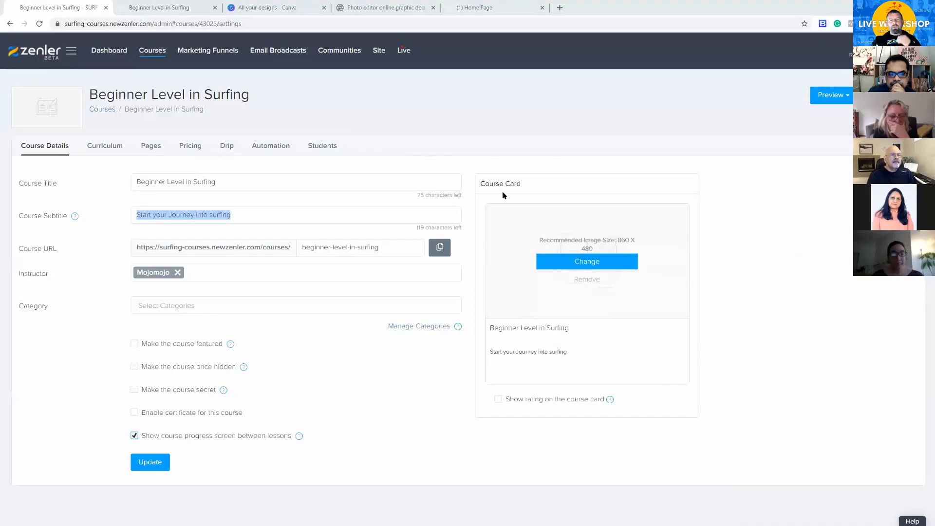
mouse_move(568, 261)
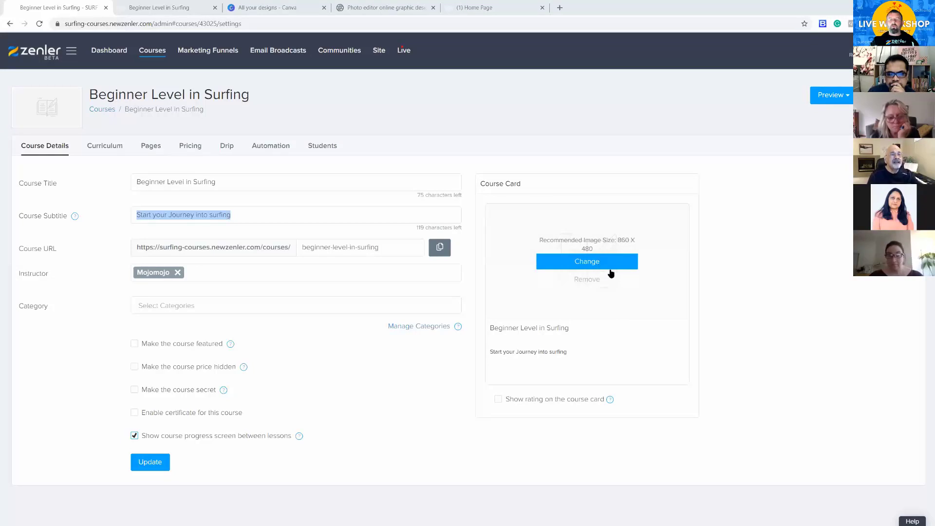
click(581, 264)
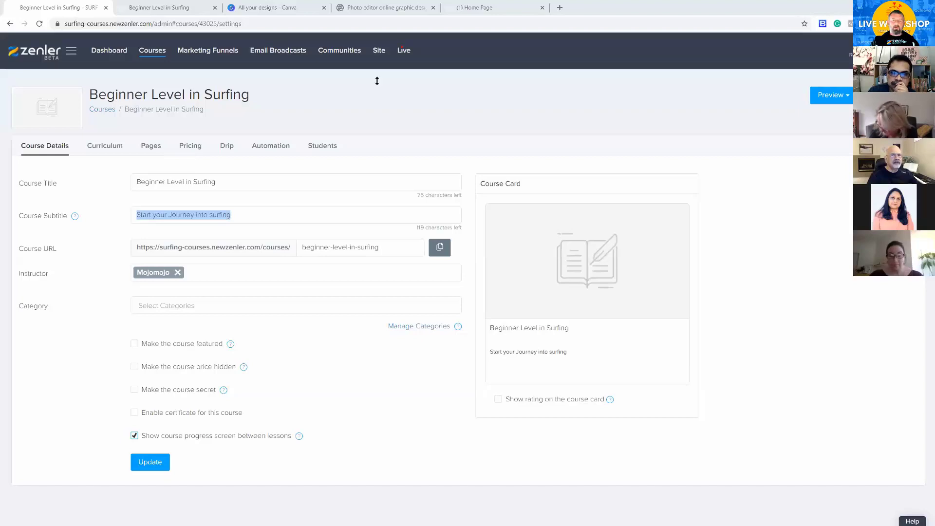
key(alt+Tab)
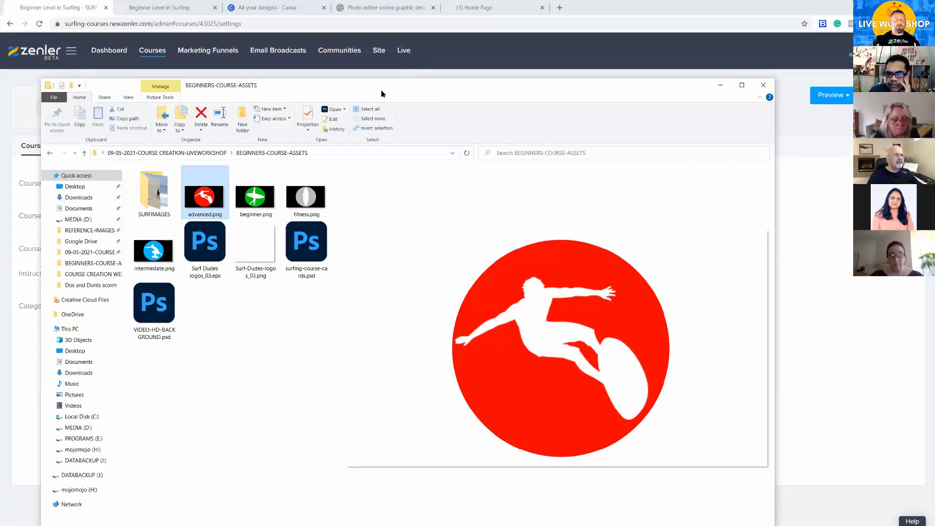
key(alt+Tab)
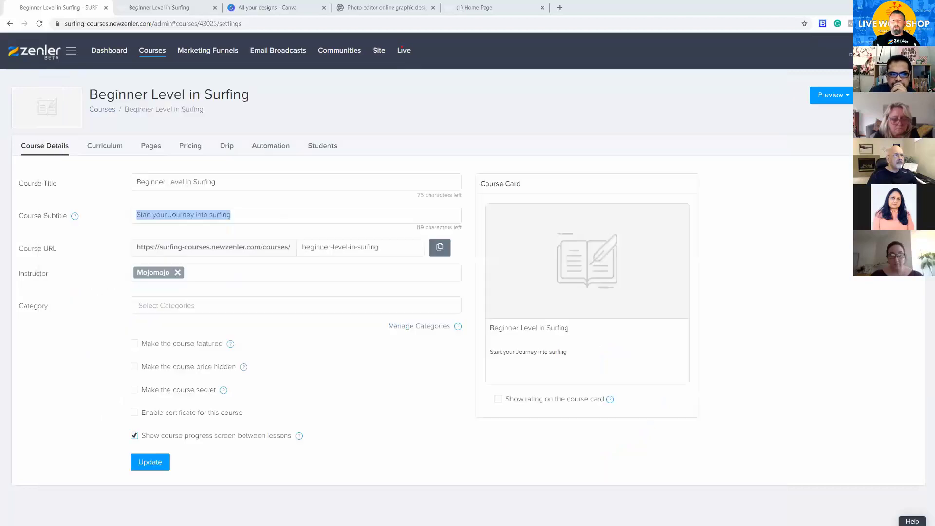
Upload beginner.png from the BEGINNERS-COURSE-ASSETS folder as the course card image, enlarging the crop area to cover the full image.
click(575, 263)
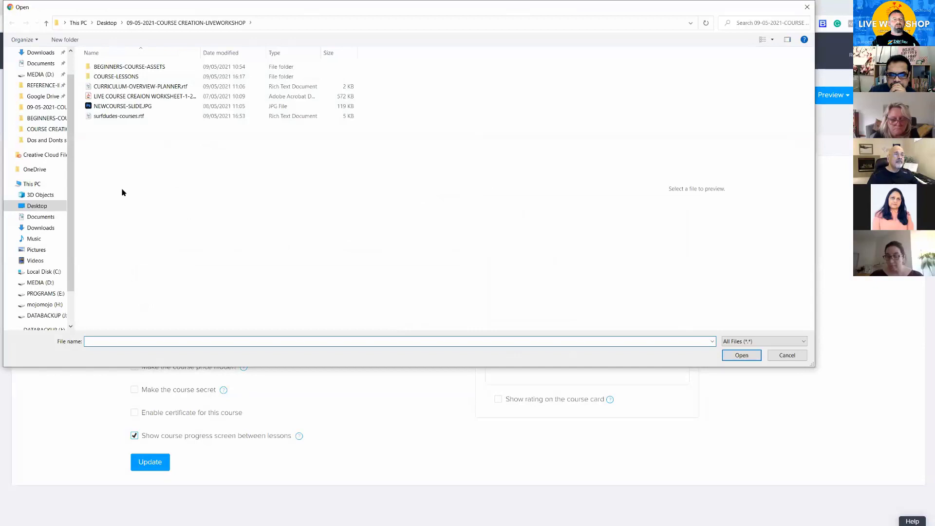
click(121, 68)
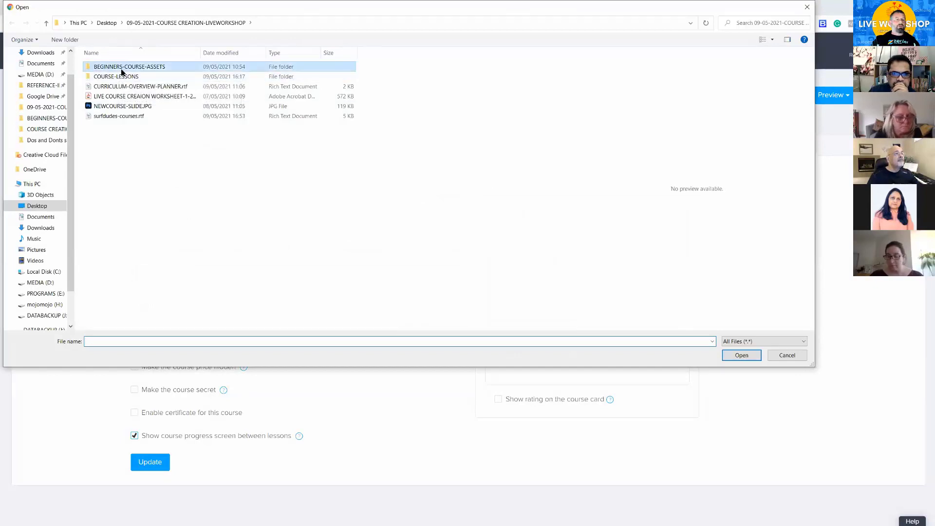
double_click(122, 72)
click(204, 81)
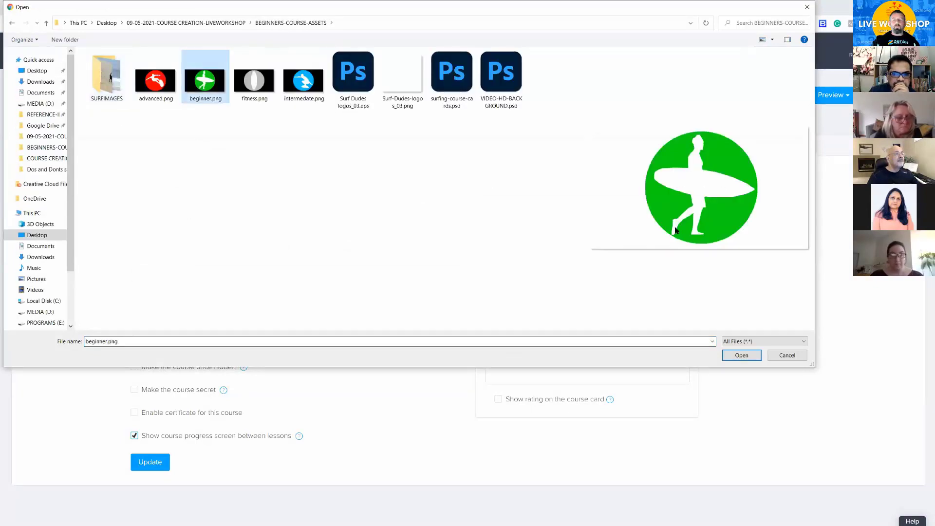
click(741, 355)
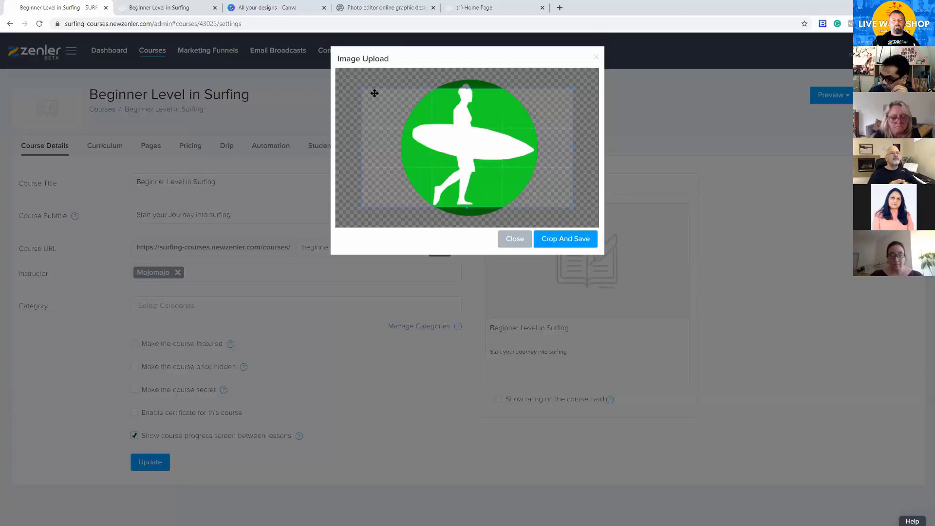
drag(359, 86, 341, 73)
drag(573, 207, 598, 237)
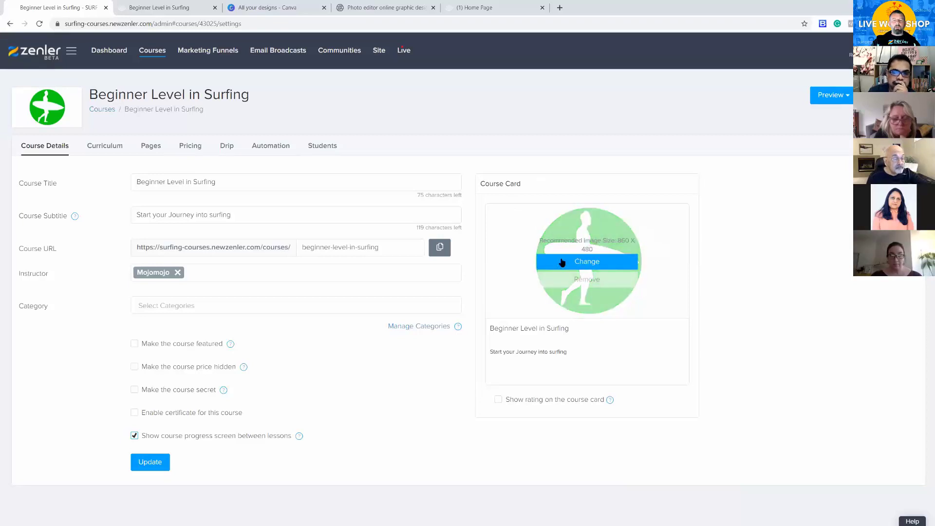
Look over the course curriculum and open the course's sales page in the page editor.
click(111, 146)
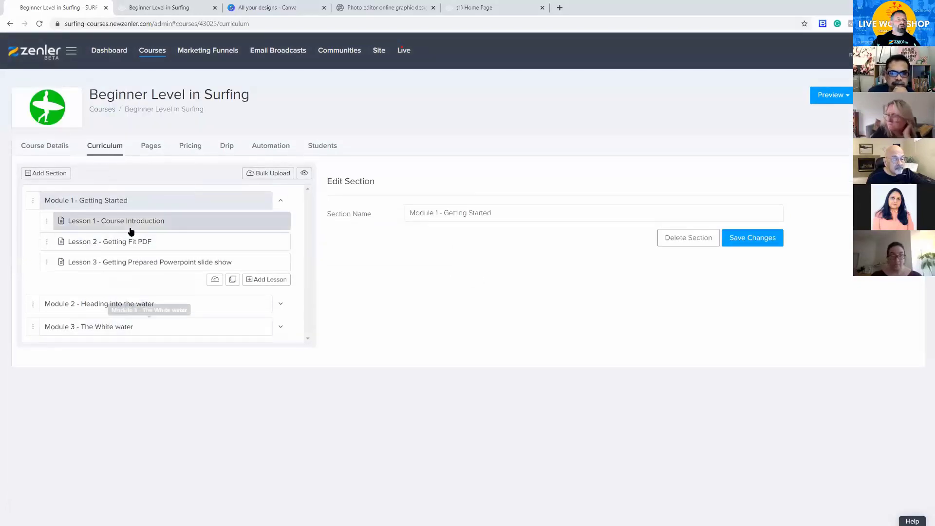
click(151, 146)
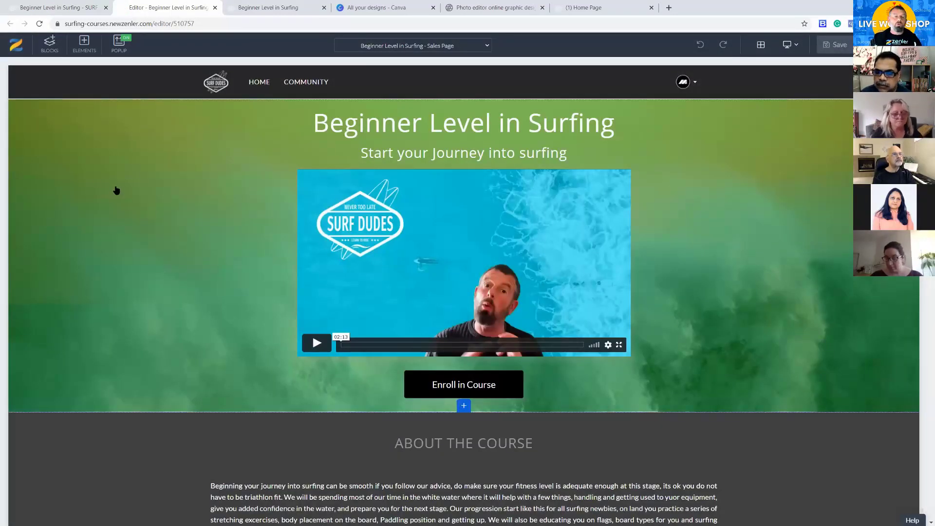
click(136, 205)
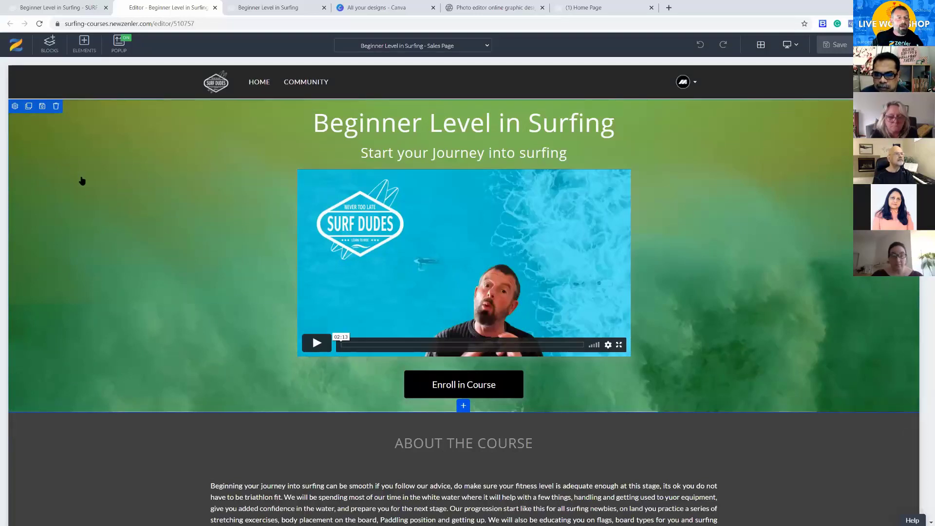
Try to save the top video block as a template, and open and dismiss template saving for the About the Course block.
click(42, 108)
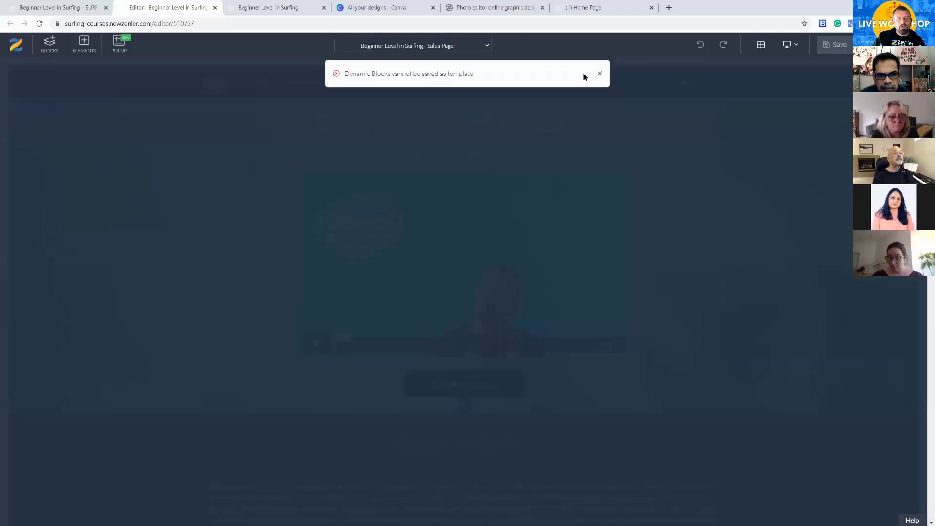
click(599, 75)
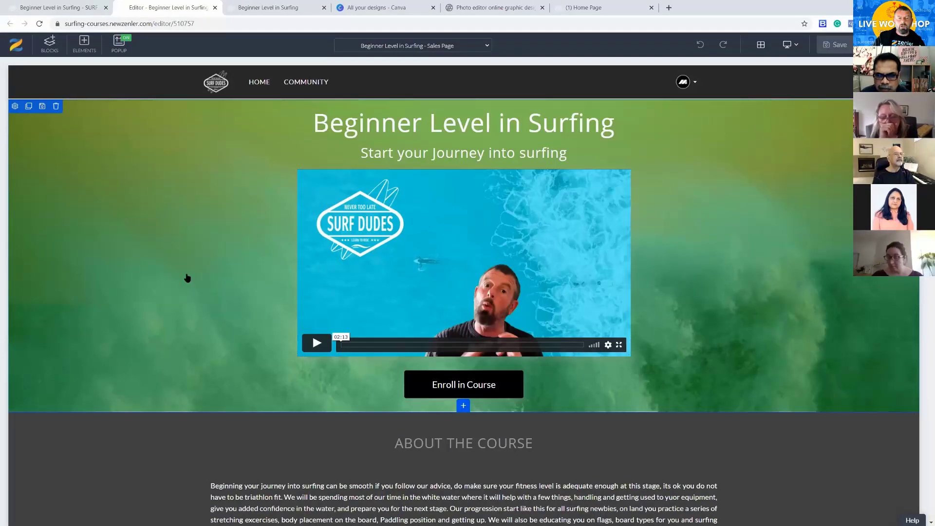
scroll(297, 387, down, 3)
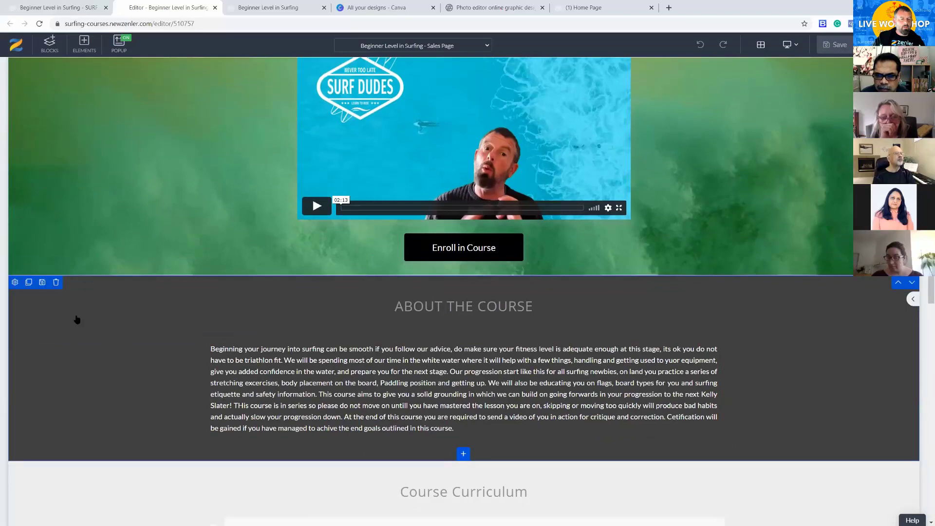
click(42, 282)
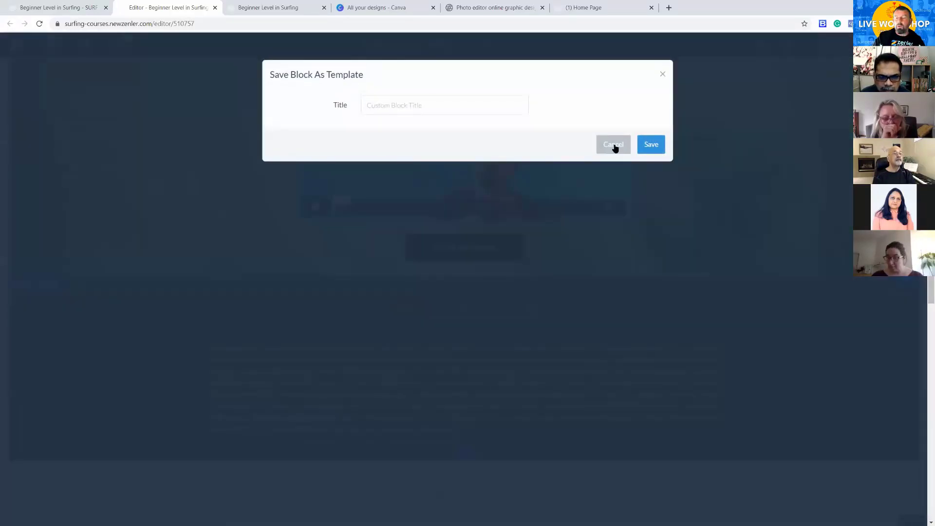
click(662, 74)
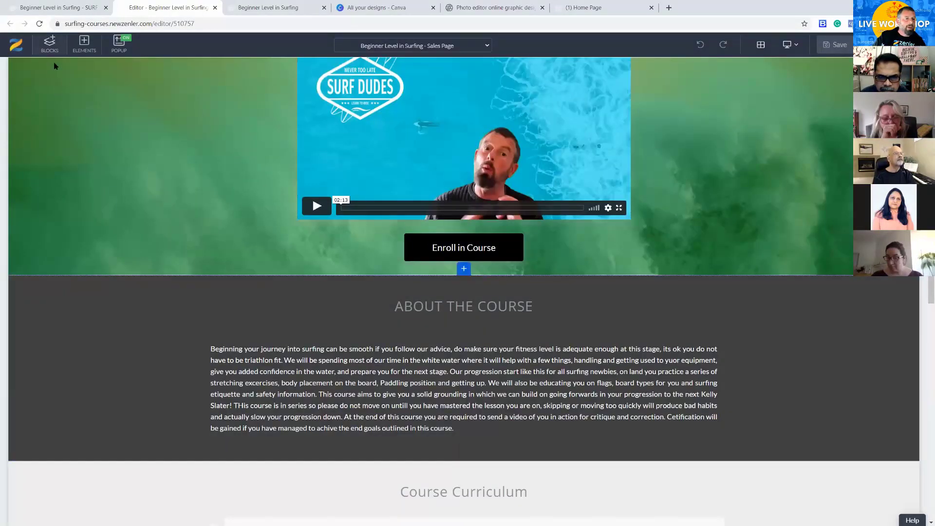
Insert the HERO-BLOCK custom block above the About the Course section and delete it again.
click(49, 47)
scroll(41, 389, down, 2)
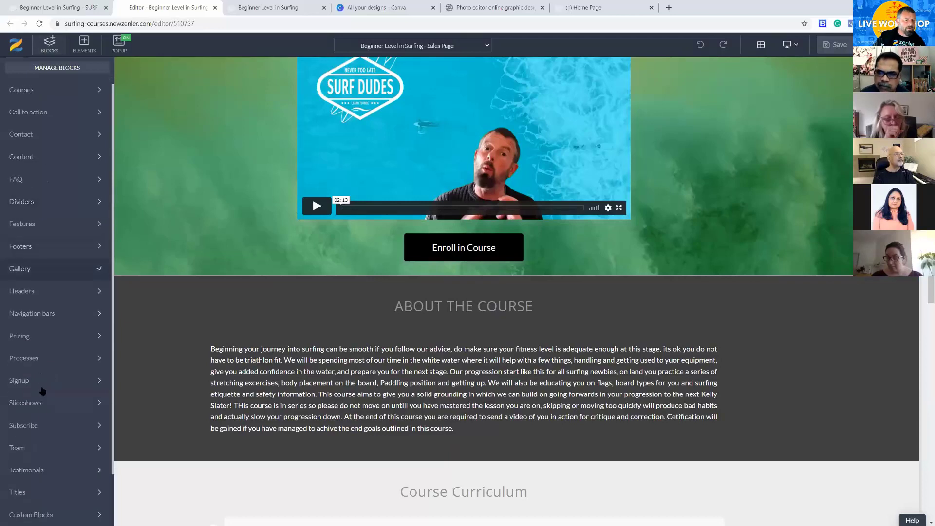
click(36, 515)
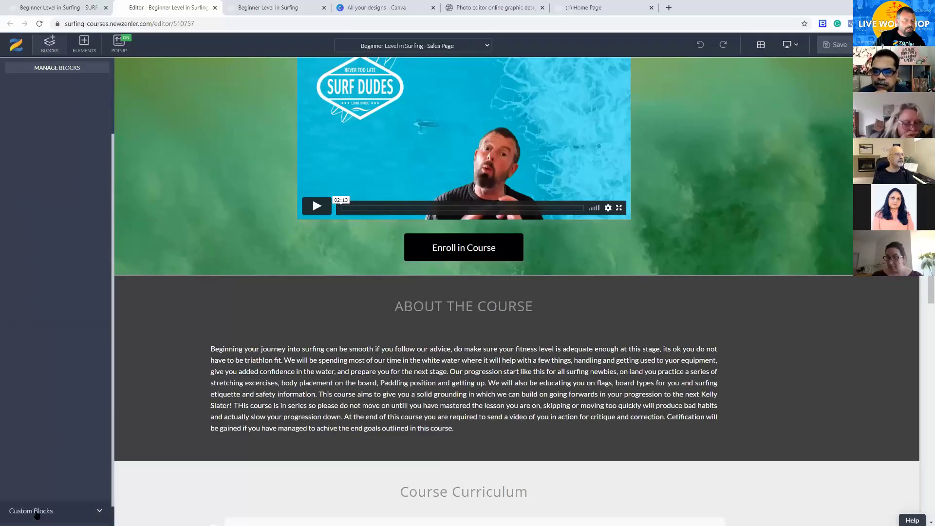
mouse_move(38, 155)
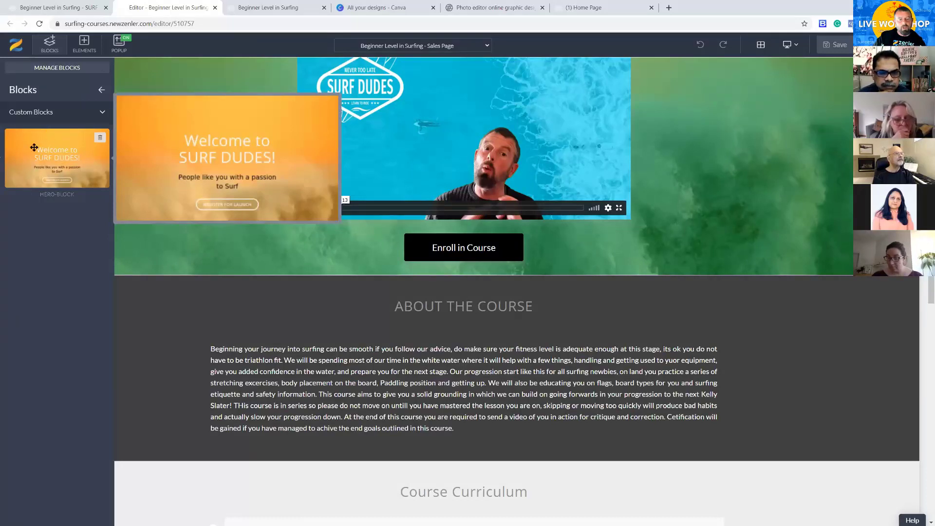
drag(109, 153, 328, 282)
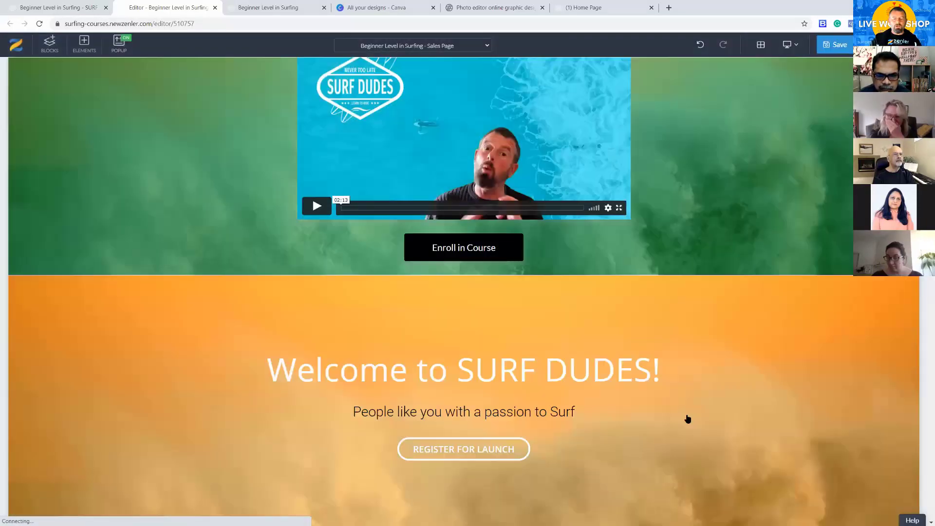
scroll(381, 336, down, 3)
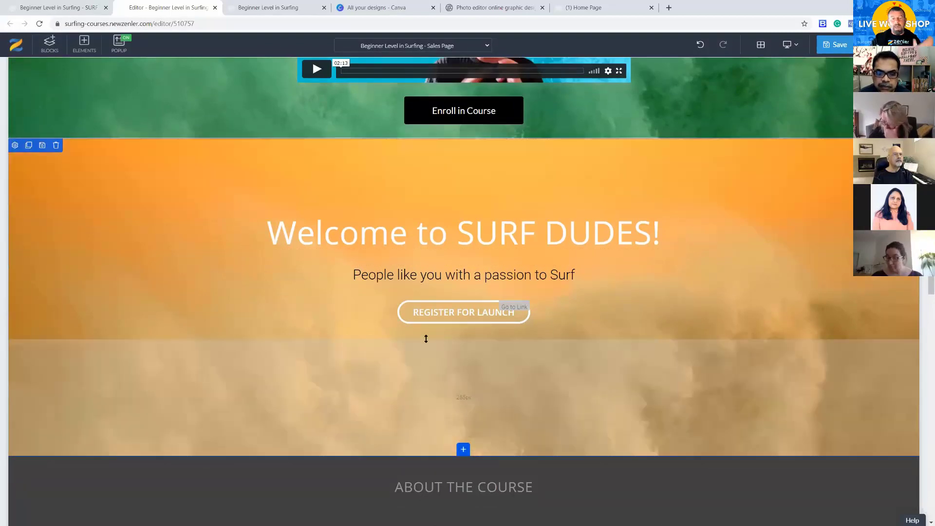
click(56, 145)
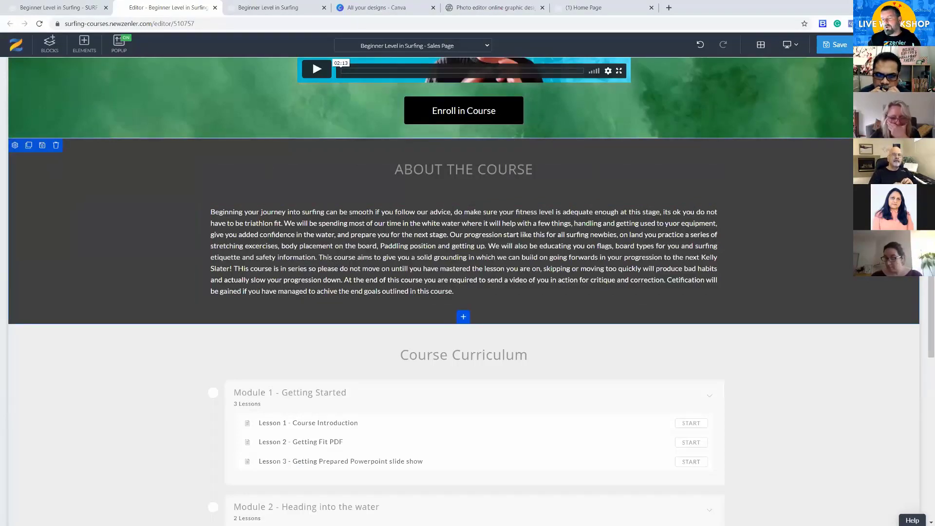
Open the About the Course block's code, copy all of it and close the code view, keeping the block.
double_click(372, 241)
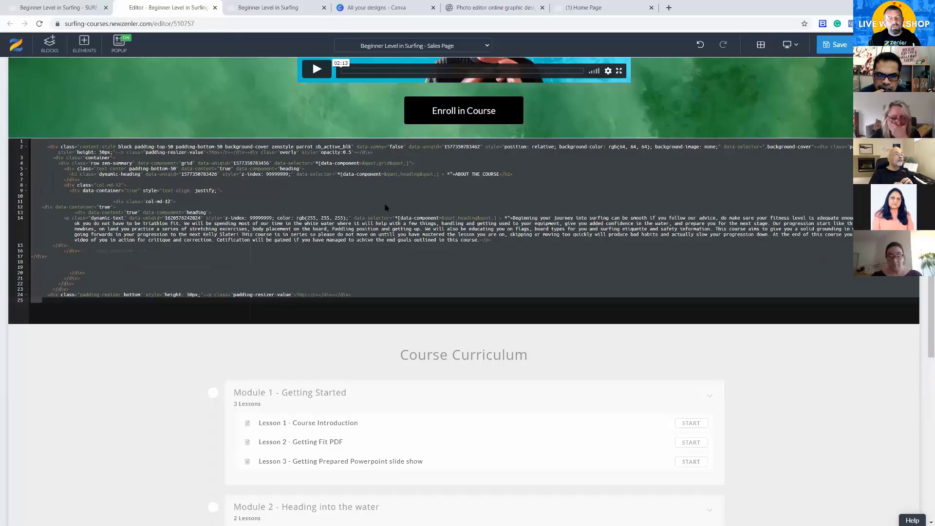
click(351, 205)
key(ctrl+a)
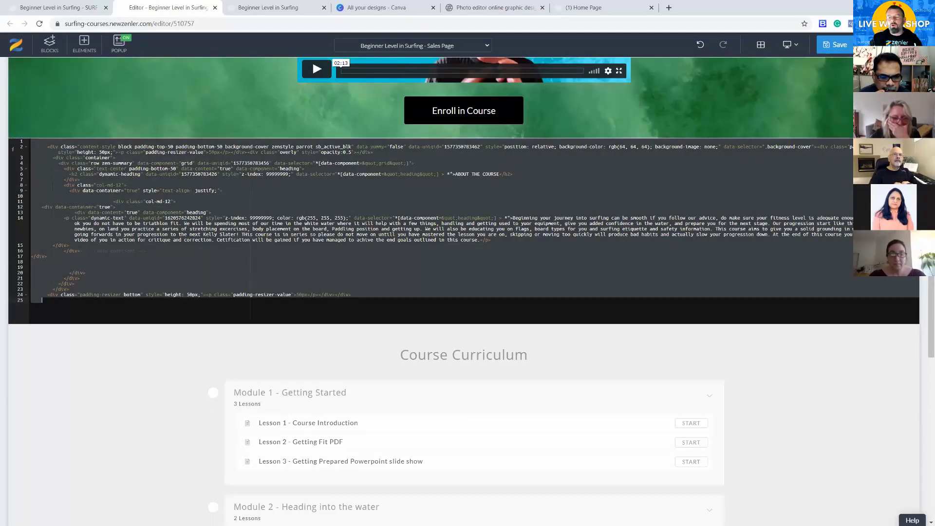
key(Delete)
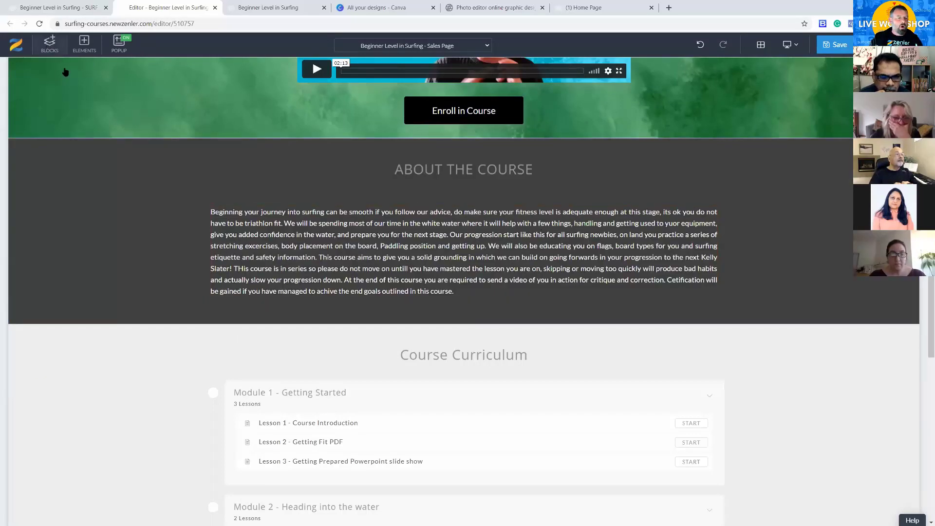
Insert a new empty block between the About the Course and Course Curriculum sections.
click(51, 44)
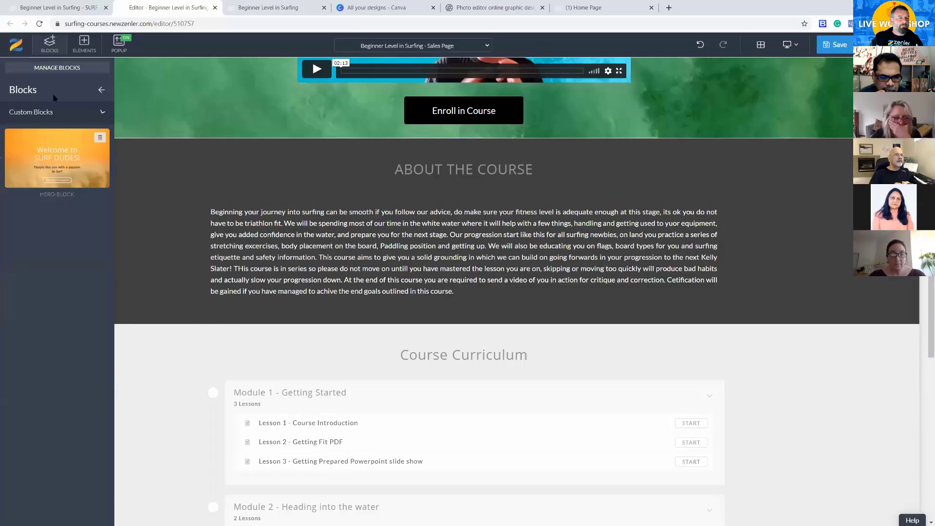
click(102, 113)
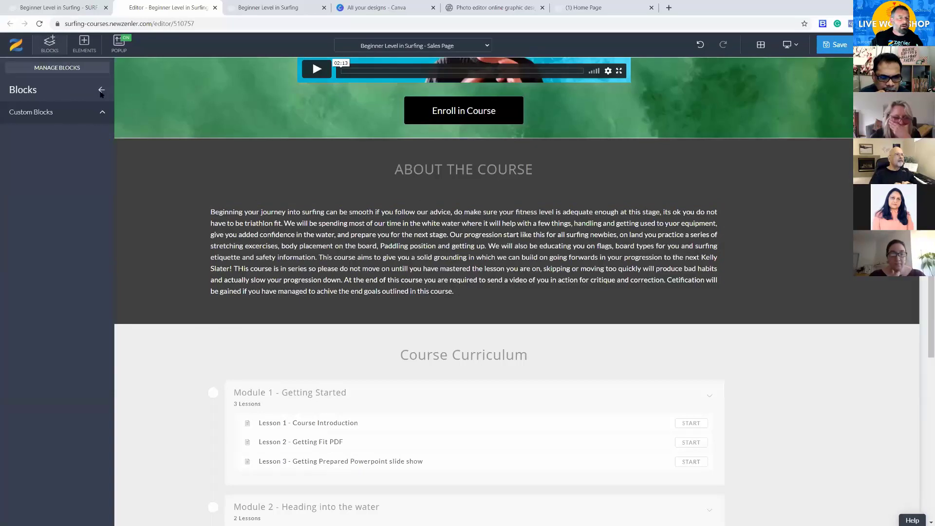
click(101, 91)
click(44, 119)
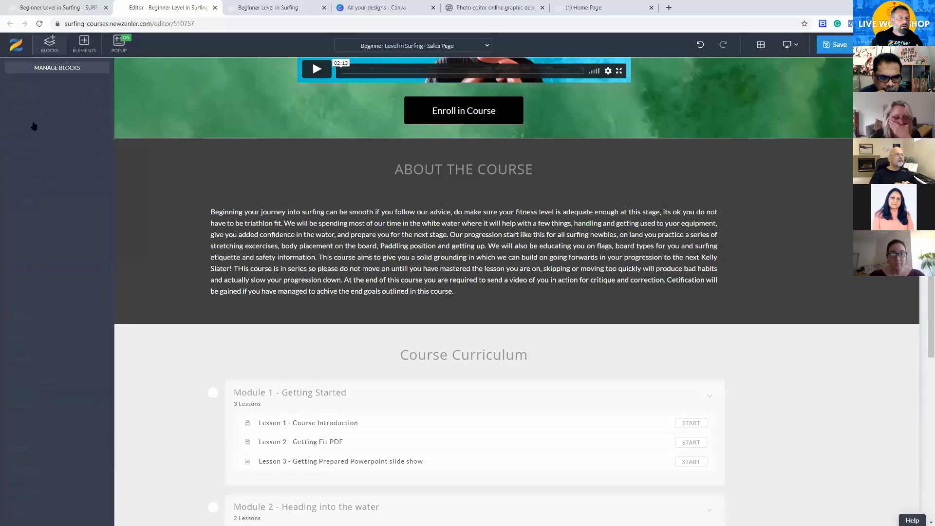
click(50, 45)
click(60, 157)
click(45, 136)
mouse_move(51, 160)
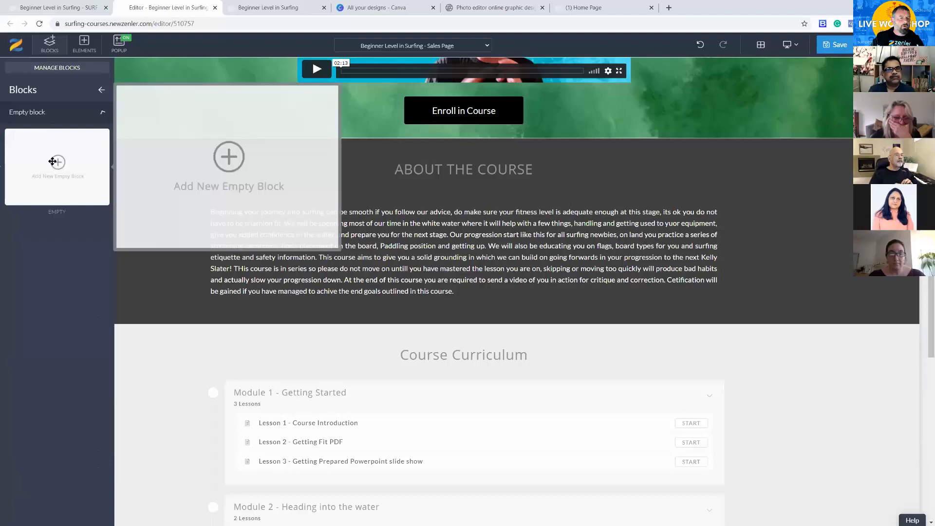
drag(42, 155, 333, 363)
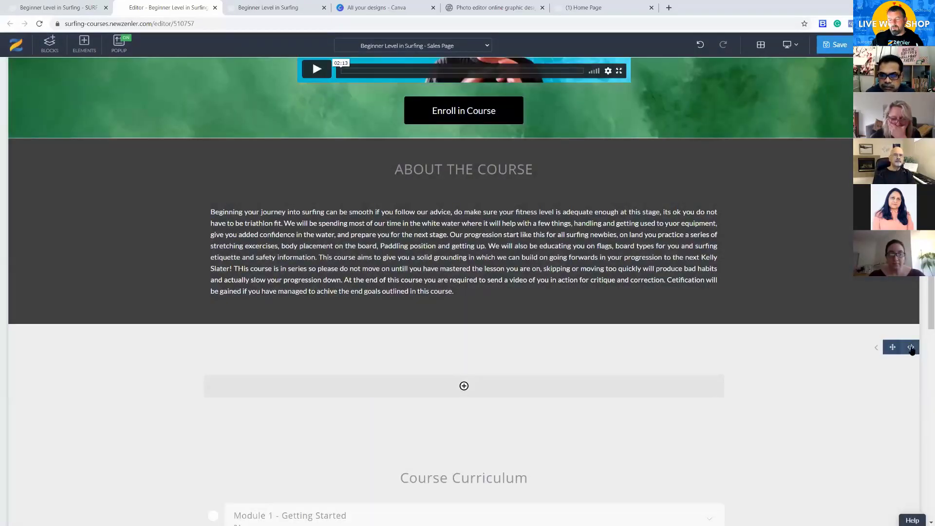
Replace all of the empty block's code with the copied About the Course code and save it.
click(911, 348)
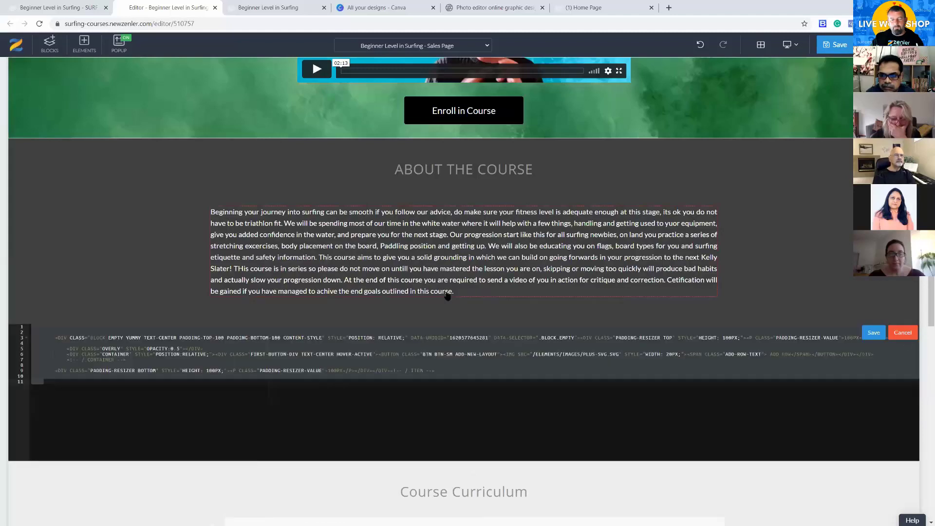
click(410, 361)
key(ctrl+a)
key(BackSpace)
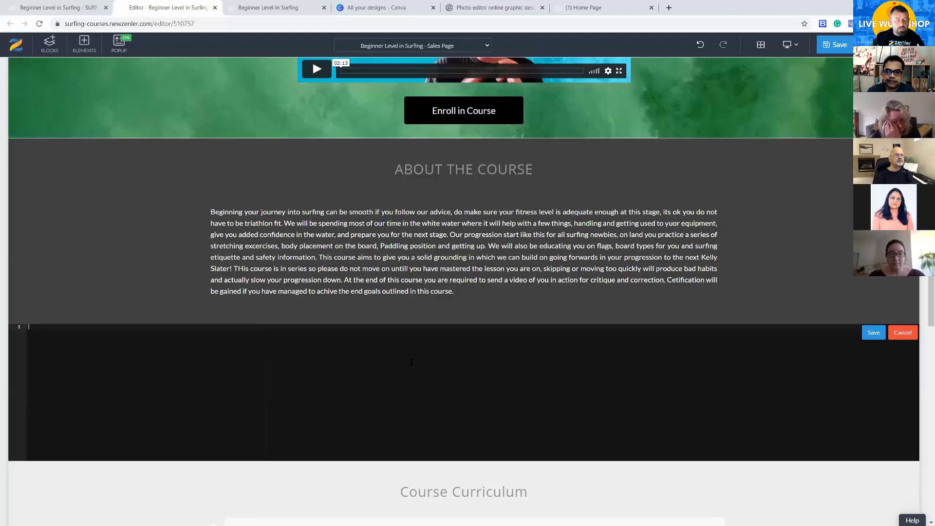
key(ctrl+v)
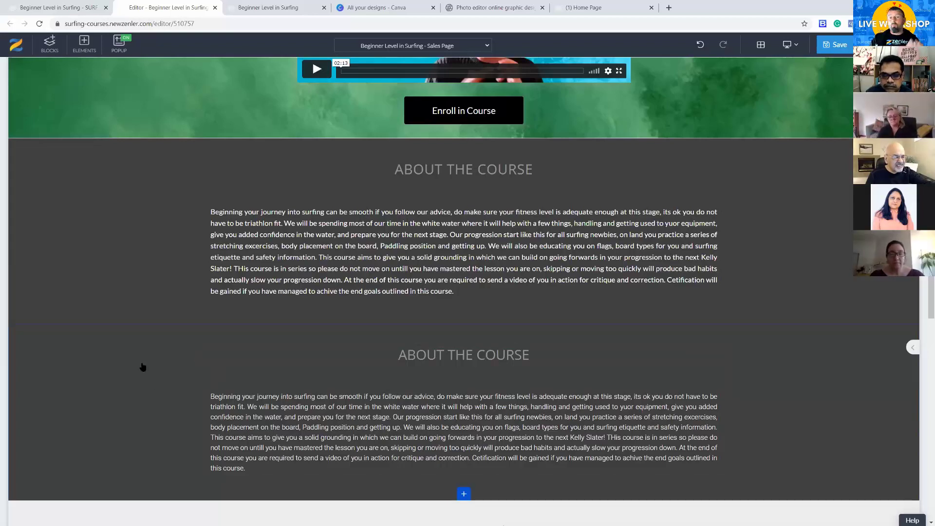
Delete the duplicated About the Course block directly above the Course Curriculum section.
mouse_move(115, 360)
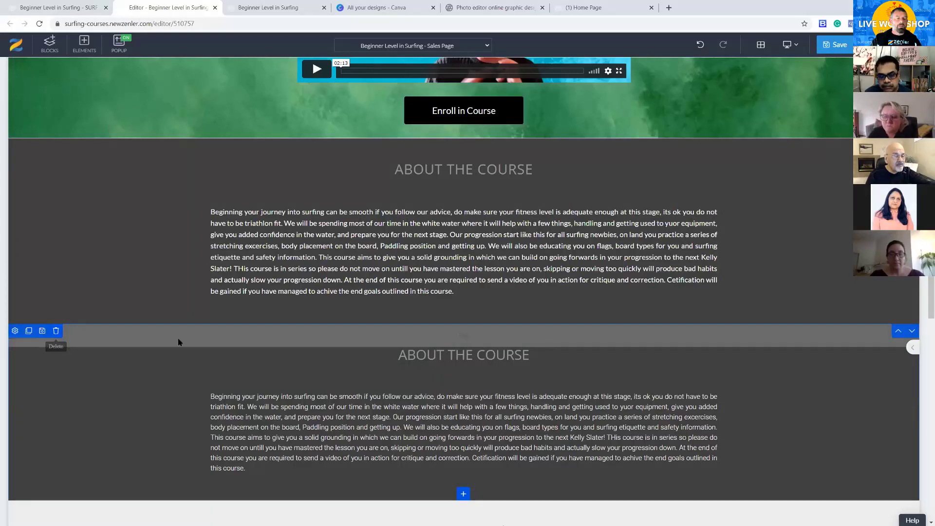
click(56, 331)
click(485, 139)
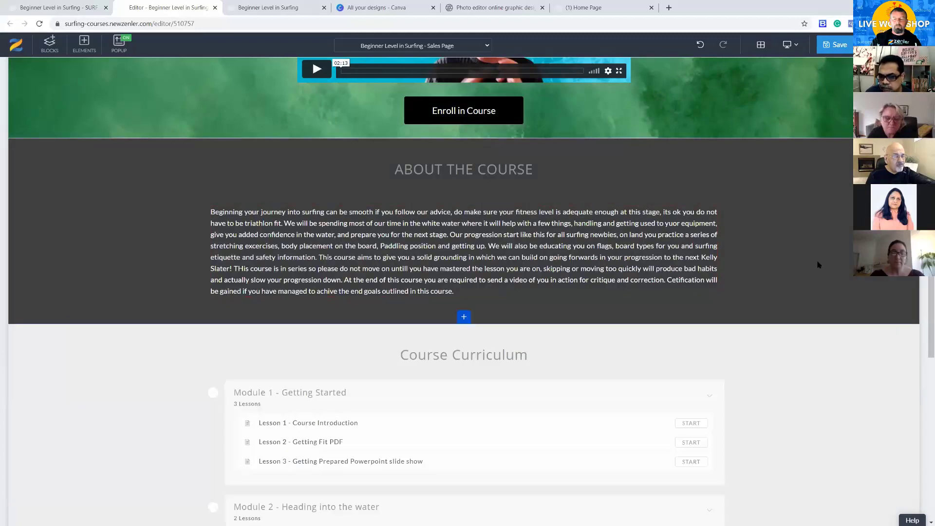
scroll(789, 251, up, 5)
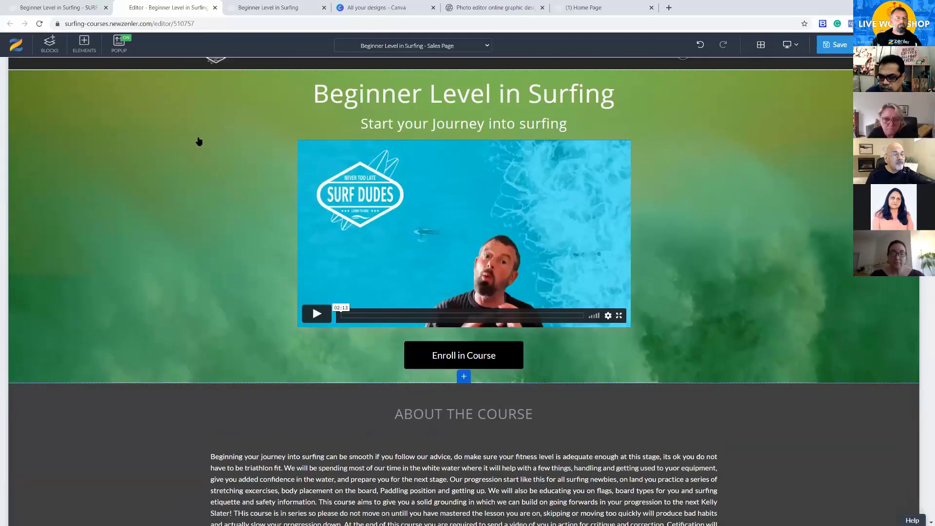
scroll(199, 142, up, 1)
Check the Beginner Level in Surfing course's student list, close it and open the course's automation rules.
click(72, 9)
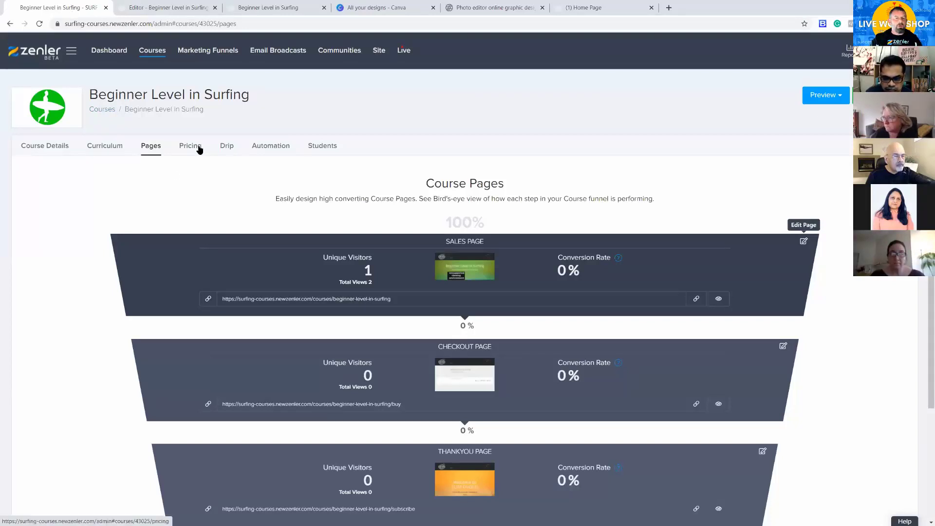
click(328, 146)
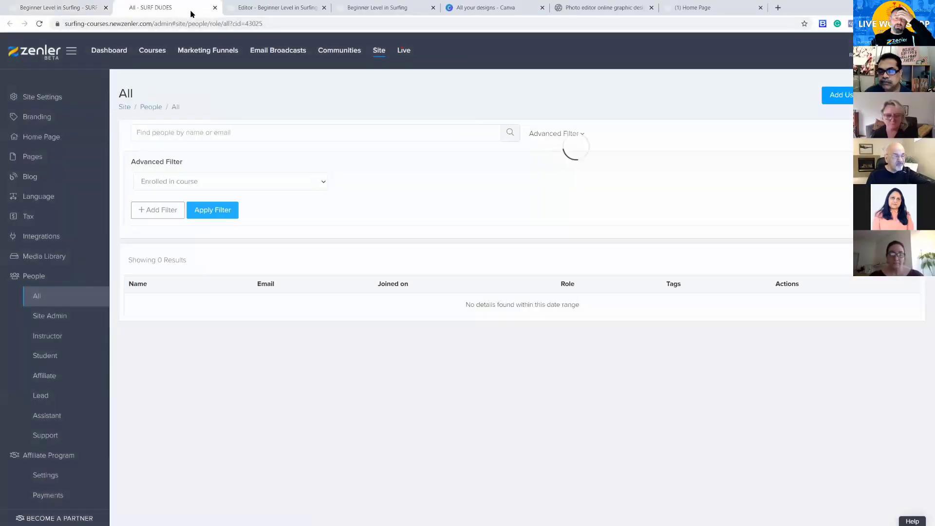
click(83, 8)
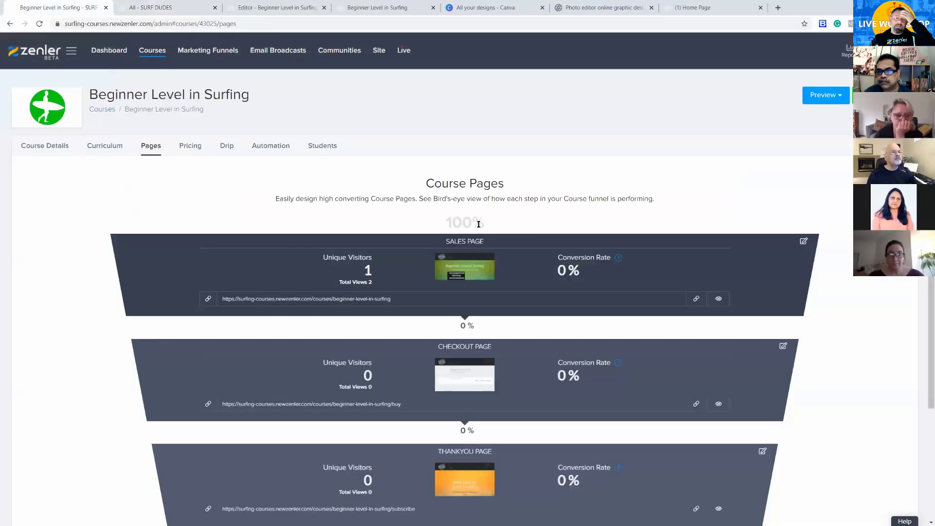
click(178, 10)
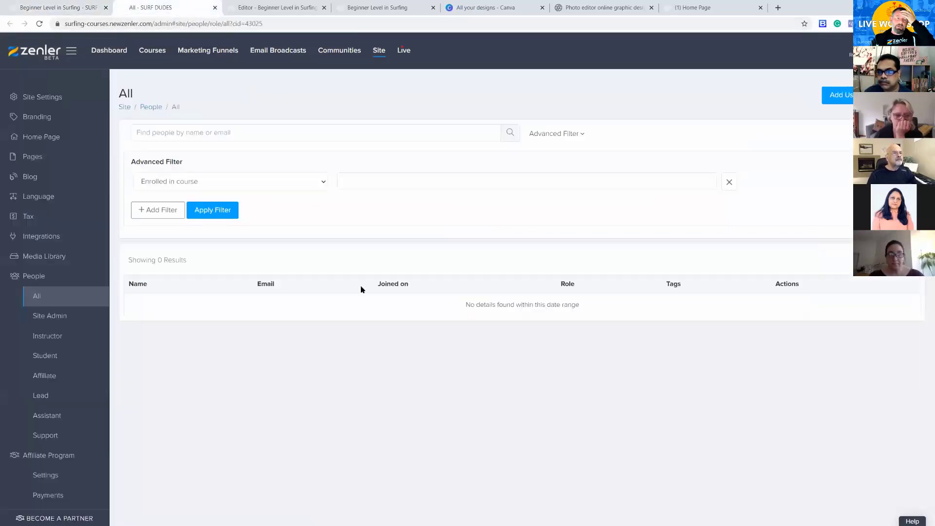
click(214, 8)
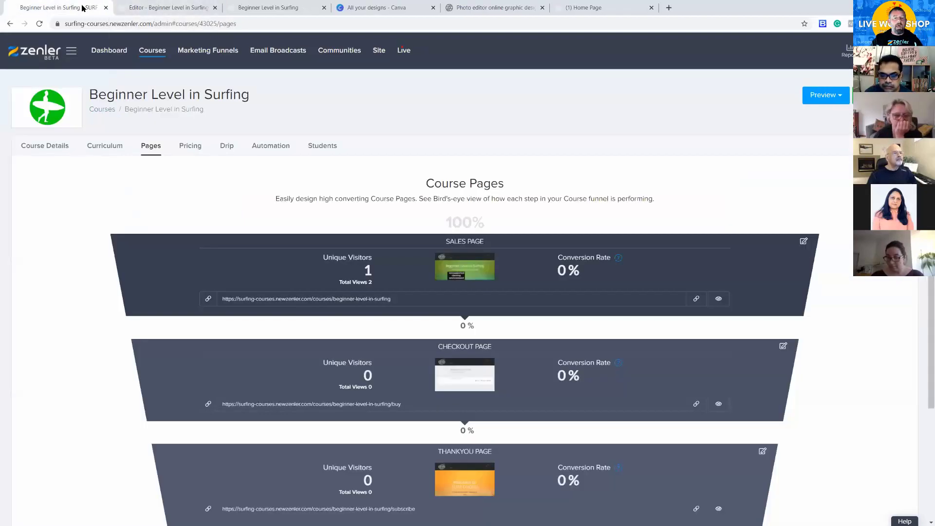
click(270, 146)
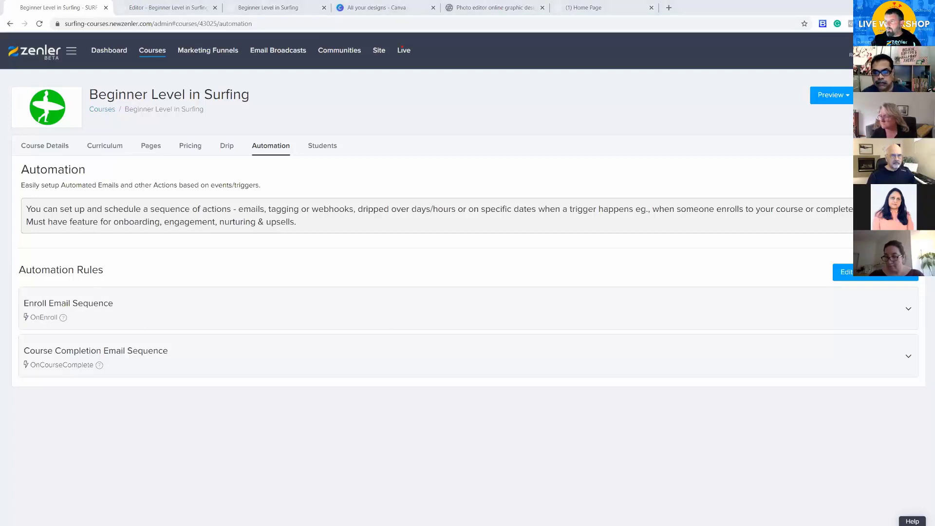
Switch to the course creation worksheet in Adobe Acrobat, go through the Week 1 job sheet items and return to the course in the browser.
key(alt+Tab)
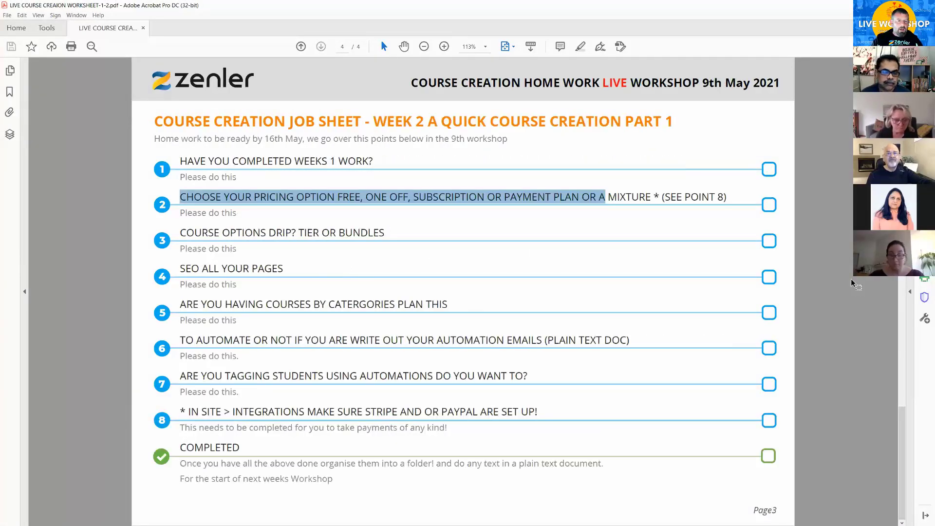
scroll(852, 284, up, 1)
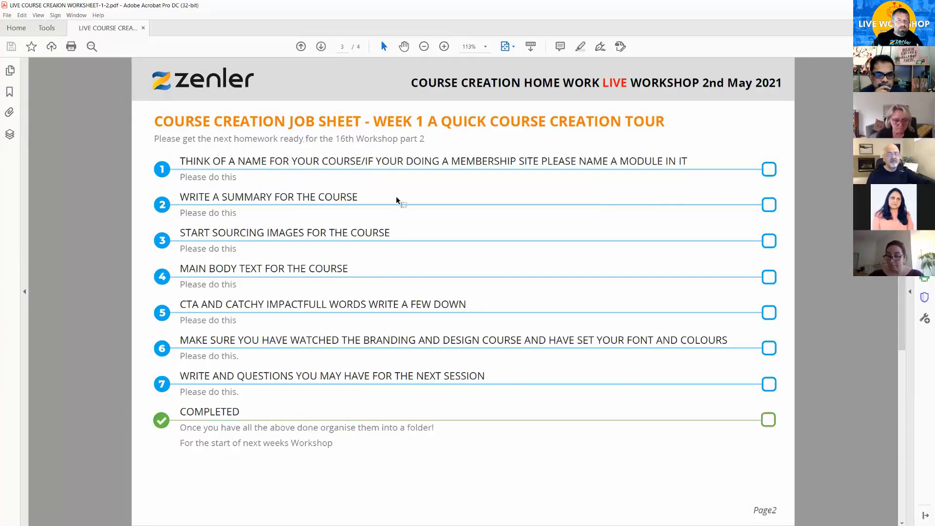
drag(197, 161, 630, 184)
drag(236, 195, 417, 195)
drag(196, 233, 428, 231)
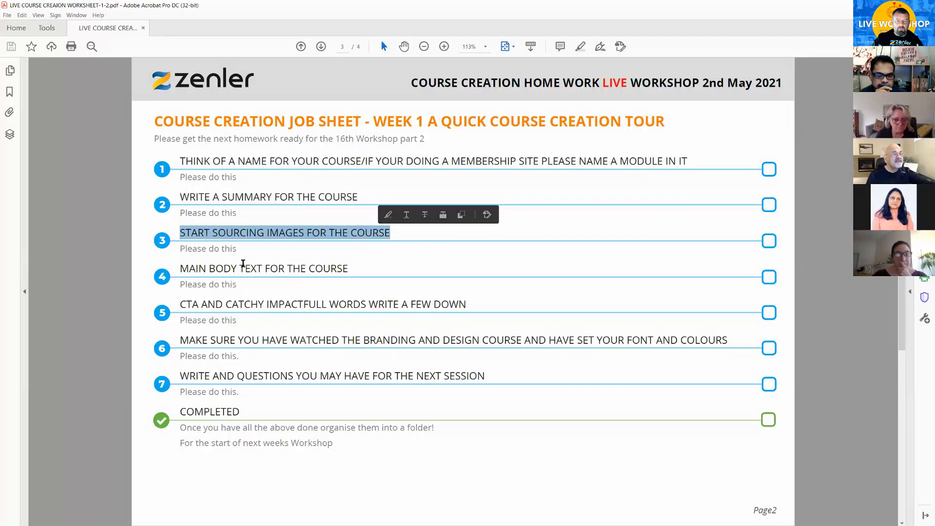
click(196, 268)
drag(196, 268, 356, 268)
click(224, 304)
drag(181, 305, 466, 303)
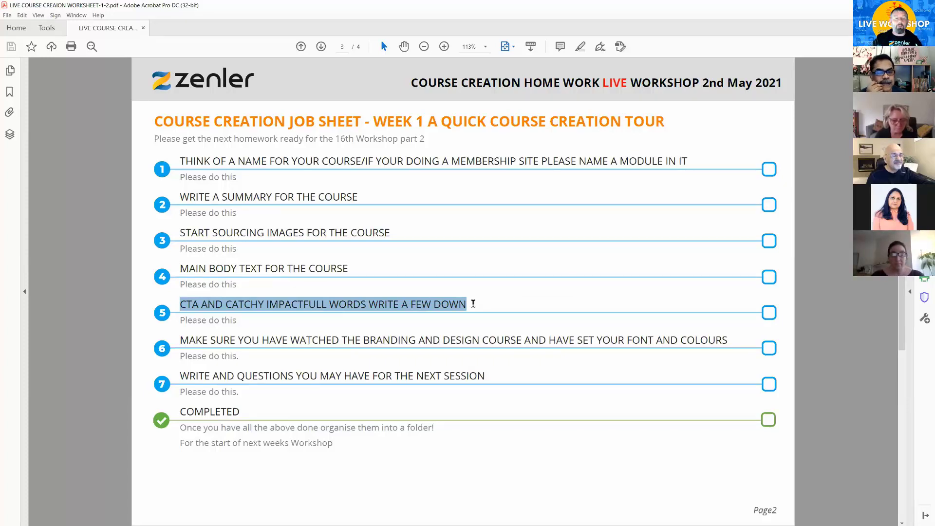
drag(180, 341, 441, 341)
drag(210, 376, 441, 375)
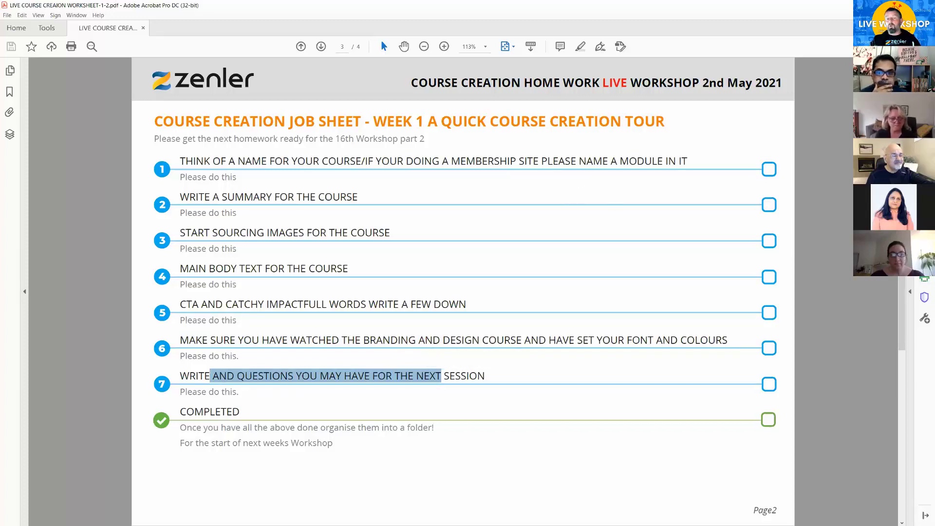
key(alt+Tab)
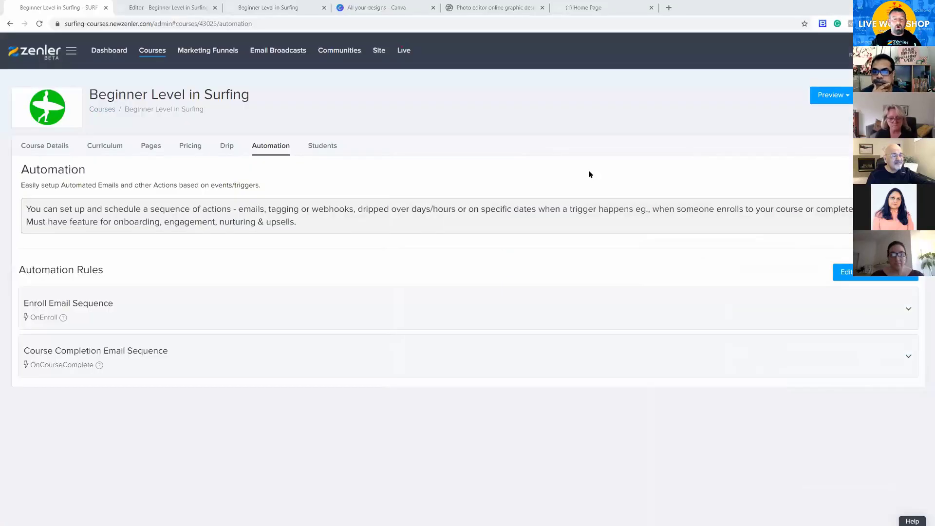
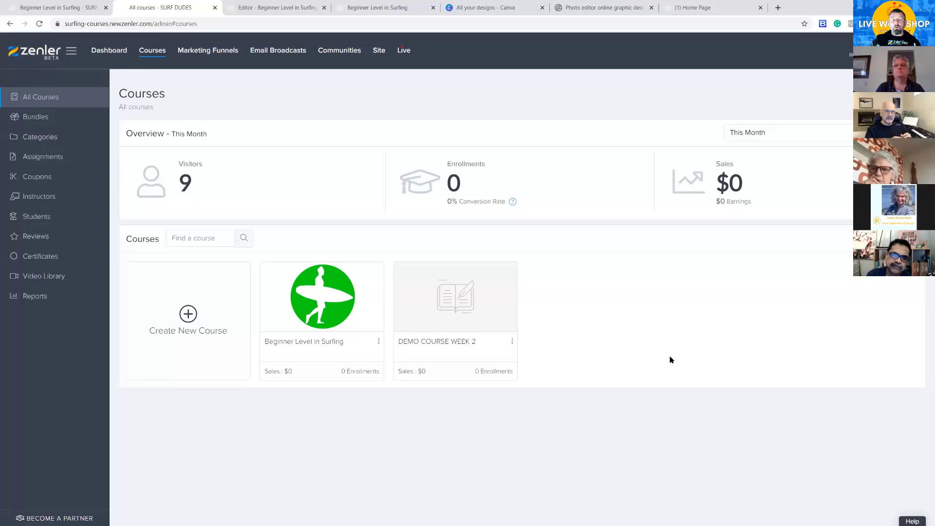
Clone the Beginner Level in Surfing course and point out the copy's title and subtitle.
click(378, 342)
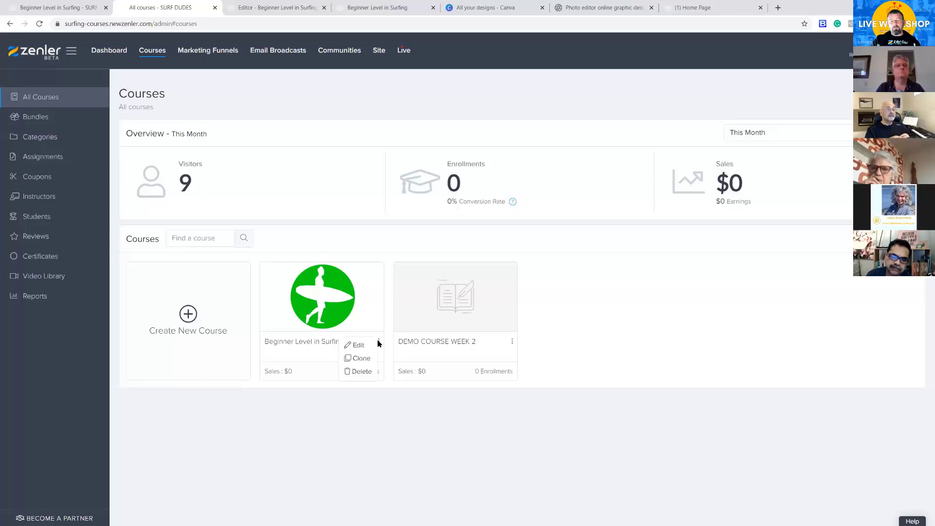
click(359, 359)
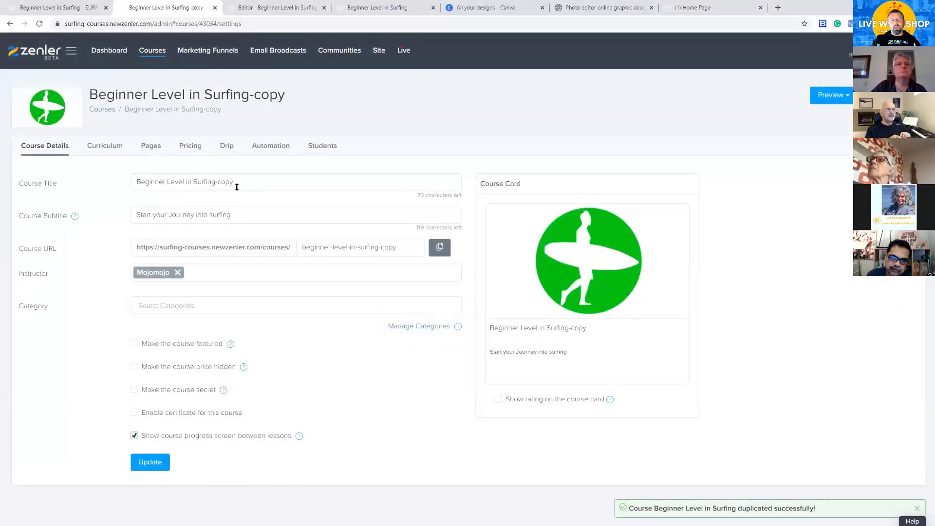
drag(244, 180, 222, 182)
drag(244, 213, 224, 215)
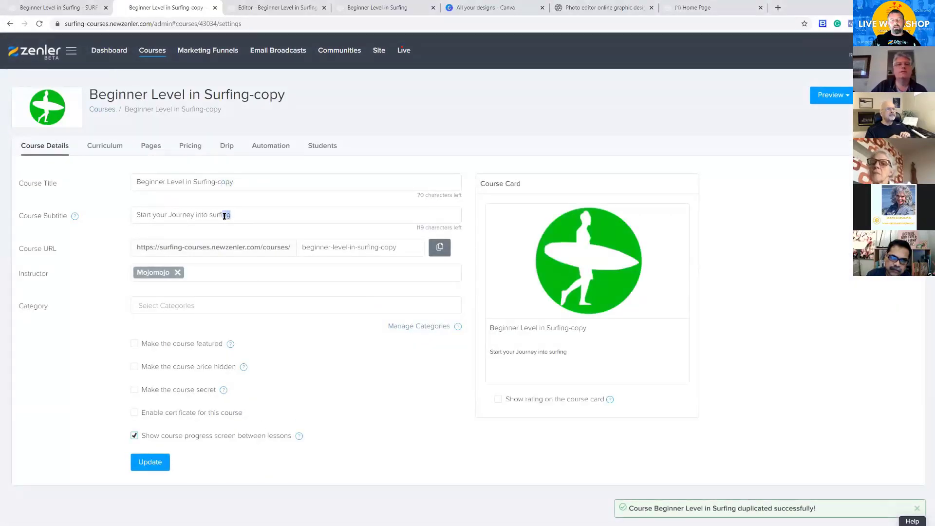
Replace the cloned course's card image with advanced.png, enlarging the crop to nearly the full image, and save it.
mouse_move(586, 268)
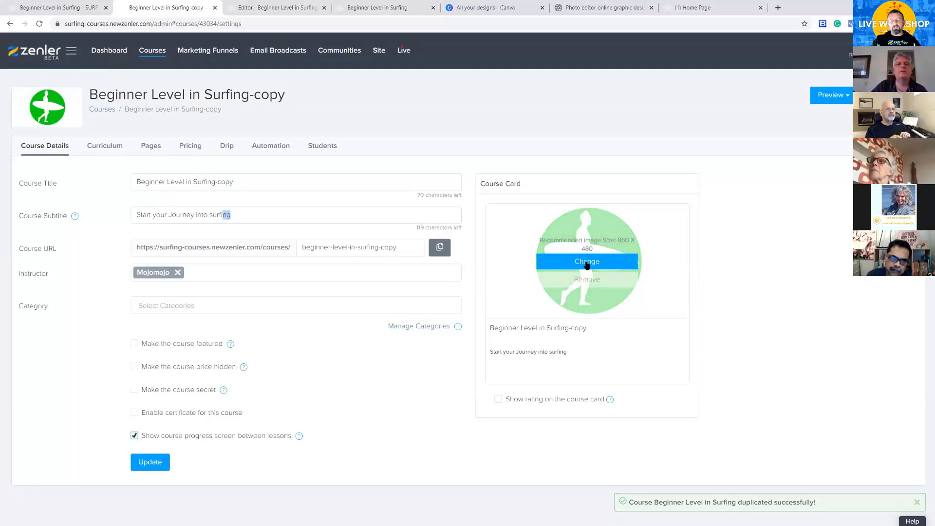
click(603, 268)
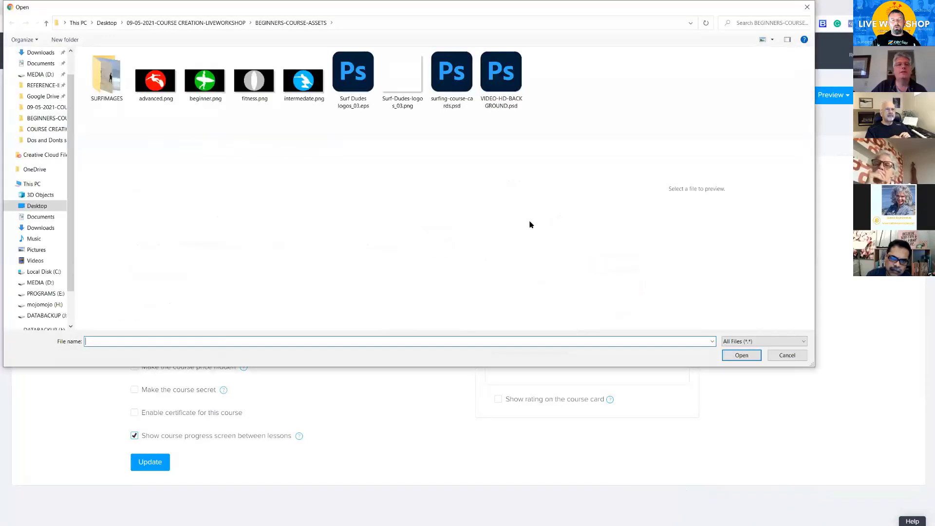
click(165, 83)
click(741, 355)
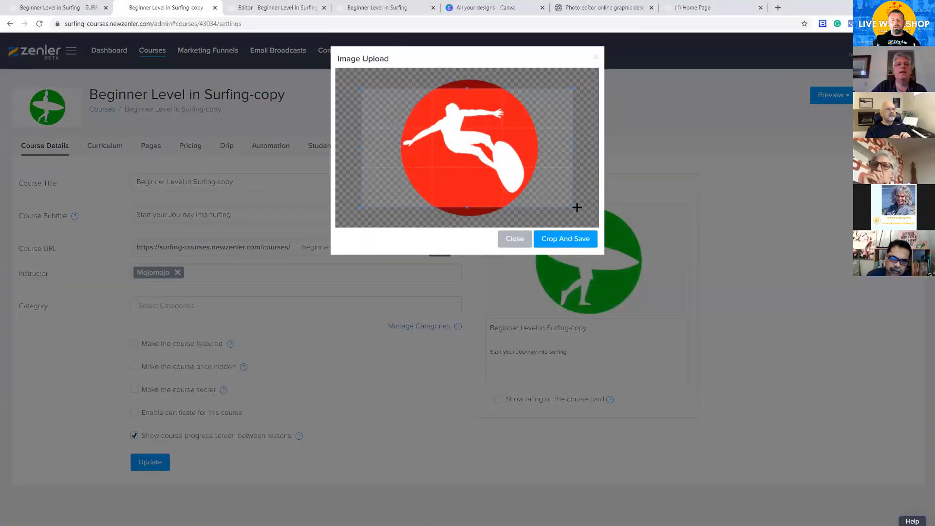
drag(571, 206, 597, 222)
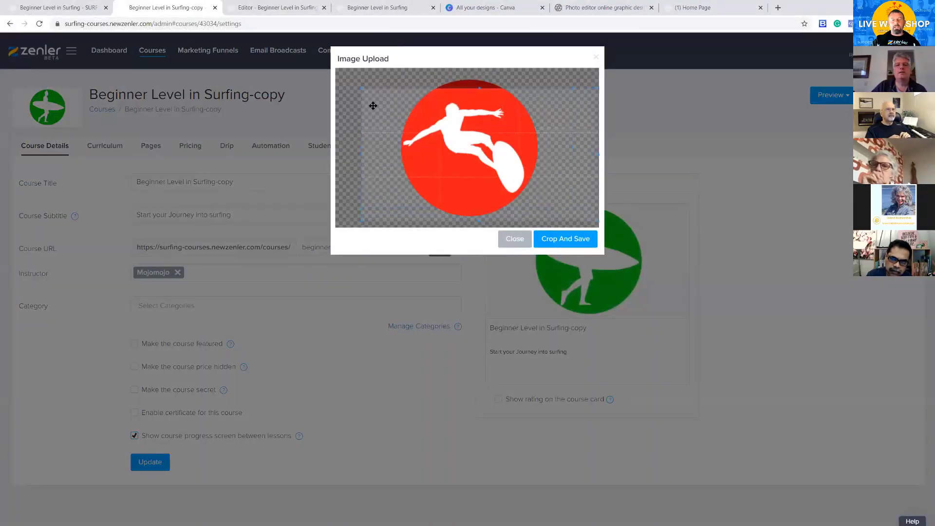
drag(361, 87, 336, 69)
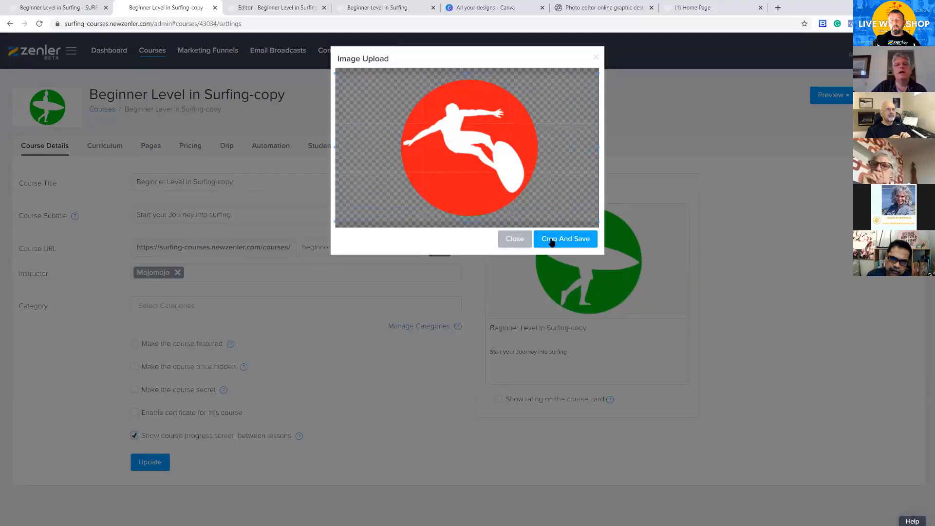
click(587, 239)
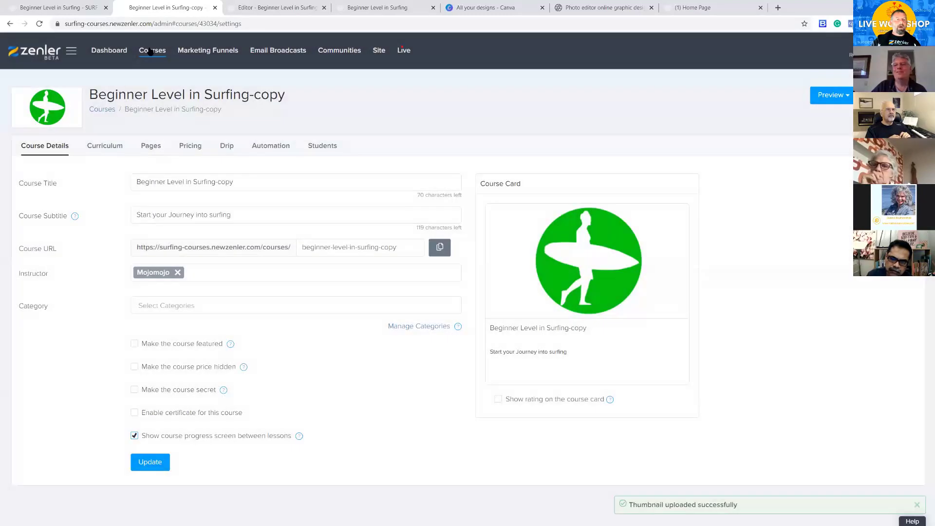
Return to the course list and permanently delete the Beginner Level in Surfing-copy course.
click(152, 53)
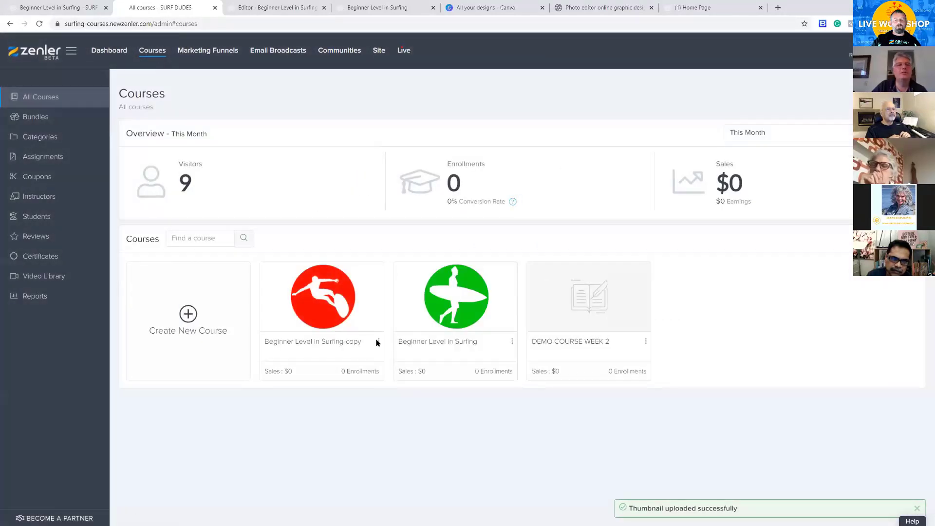
click(379, 341)
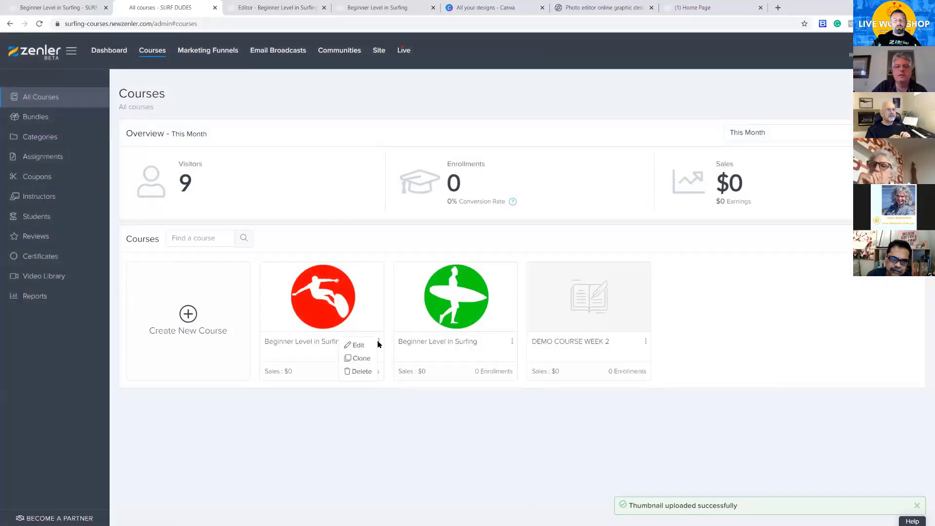
click(361, 372)
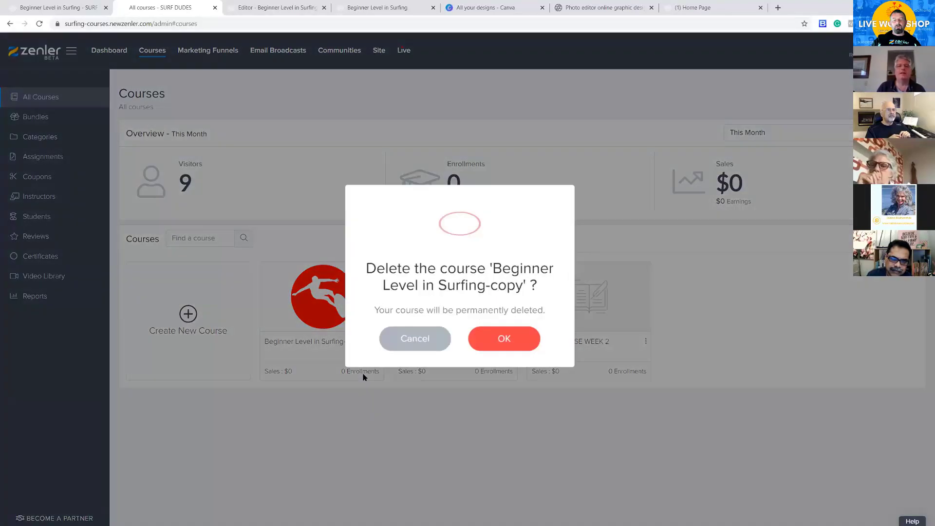
click(528, 344)
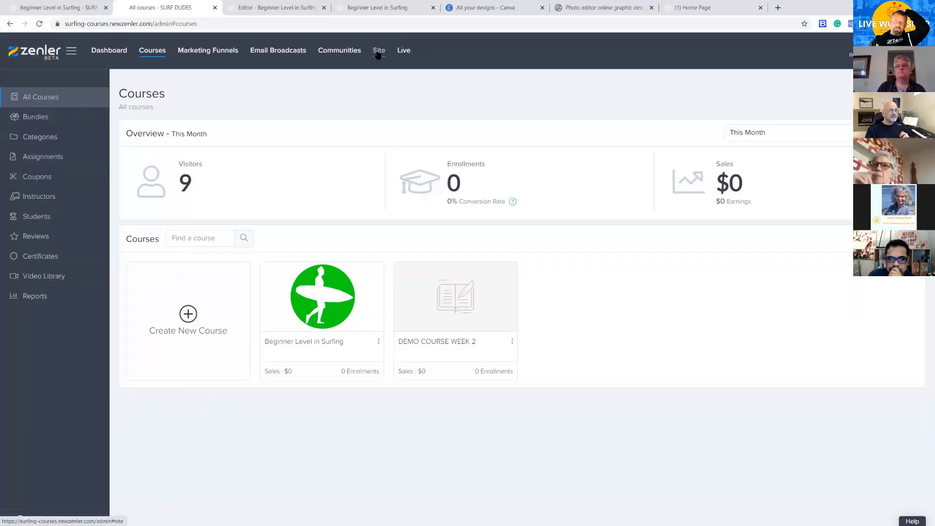
Open the Terms & Conditions from the SURF DUDES home page and look through the terms, privacy policy and cookie policy.
click(704, 10)
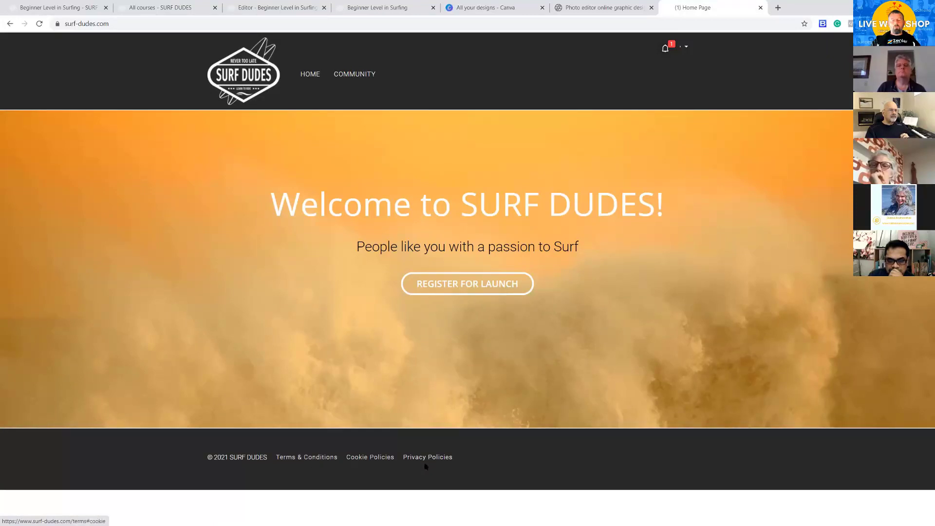
click(313, 458)
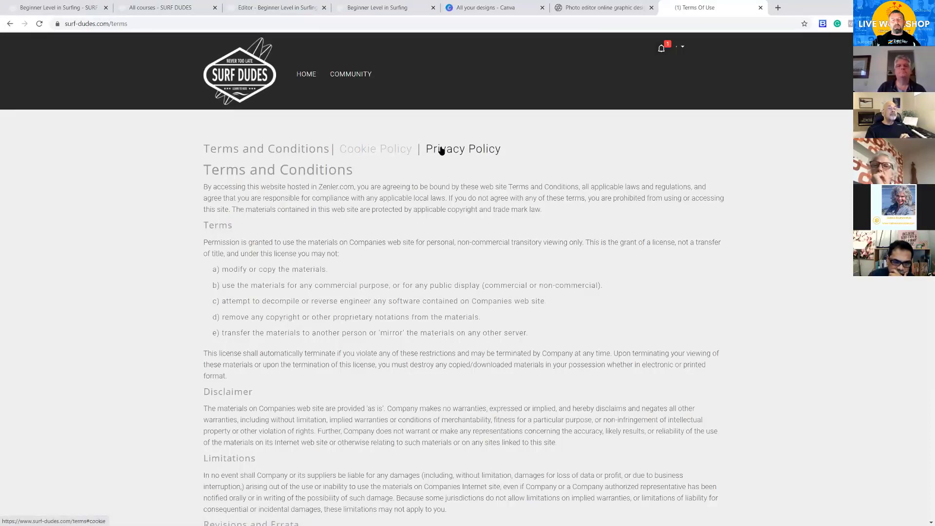
click(458, 149)
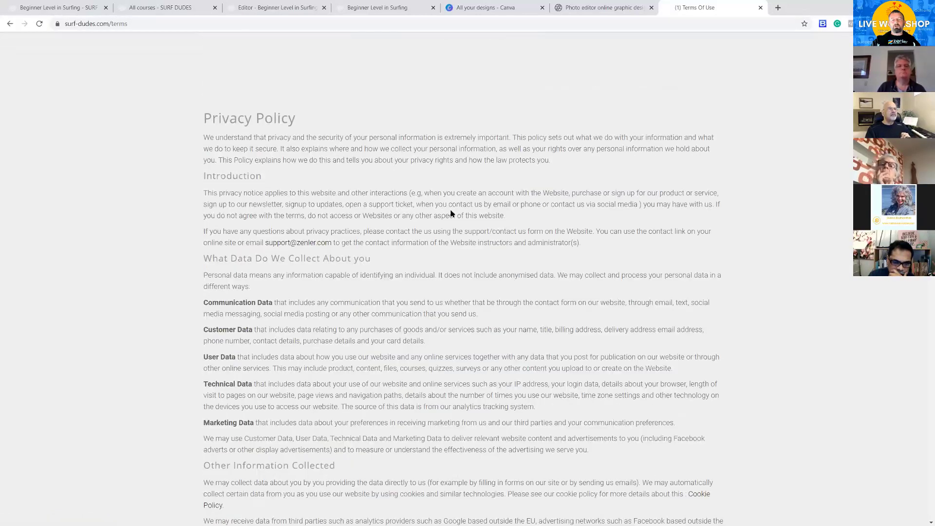
scroll(451, 212, up, 12)
scroll(456, 208, down, 20)
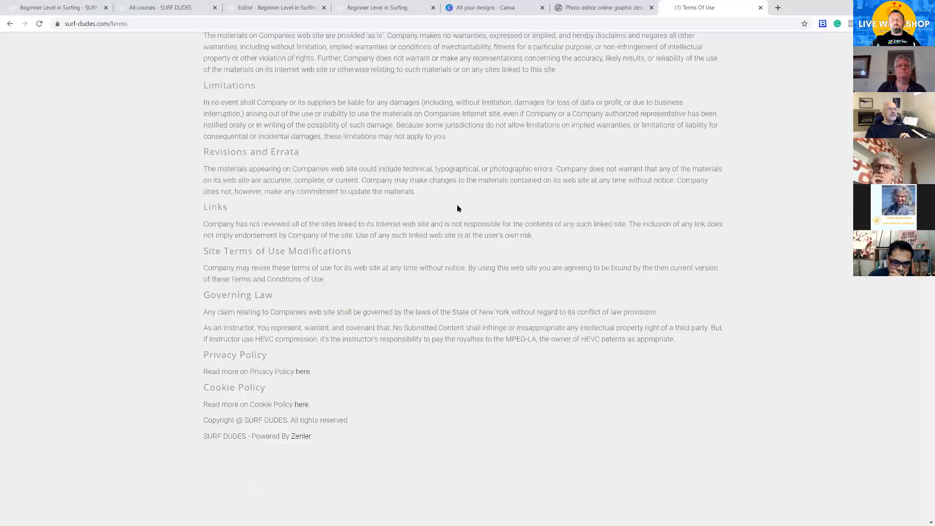
scroll(457, 209, down, 20)
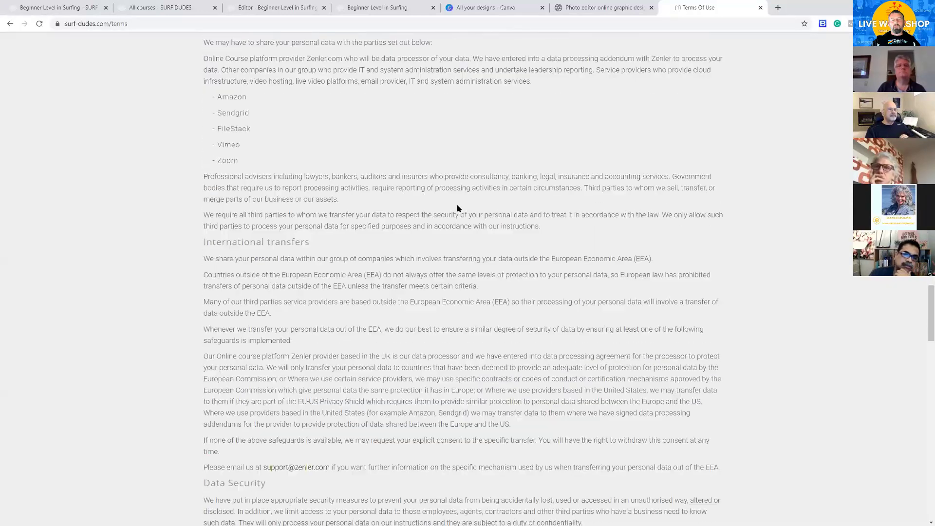
scroll(457, 208, down, 14)
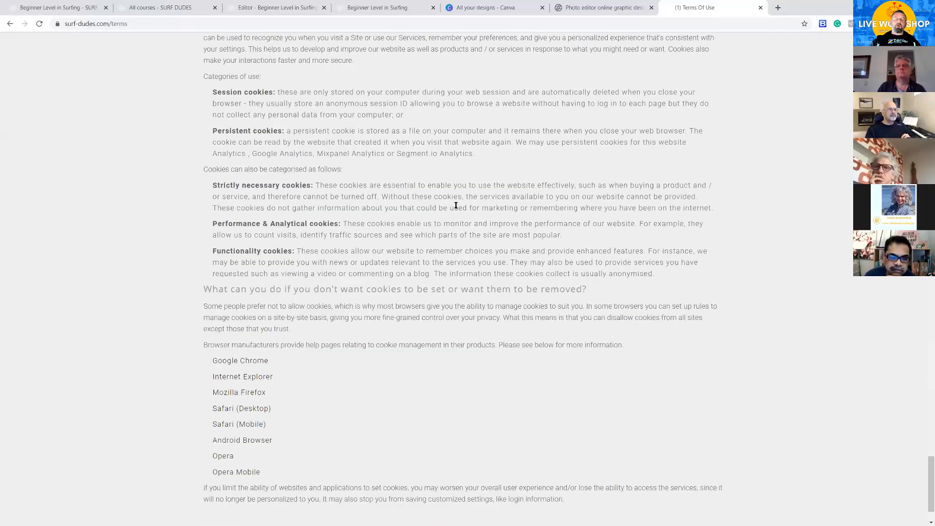
Look back through the cookie policy, privacy policy and terms sections of the SURF DUDES legal page.
scroll(455, 206, up, 20)
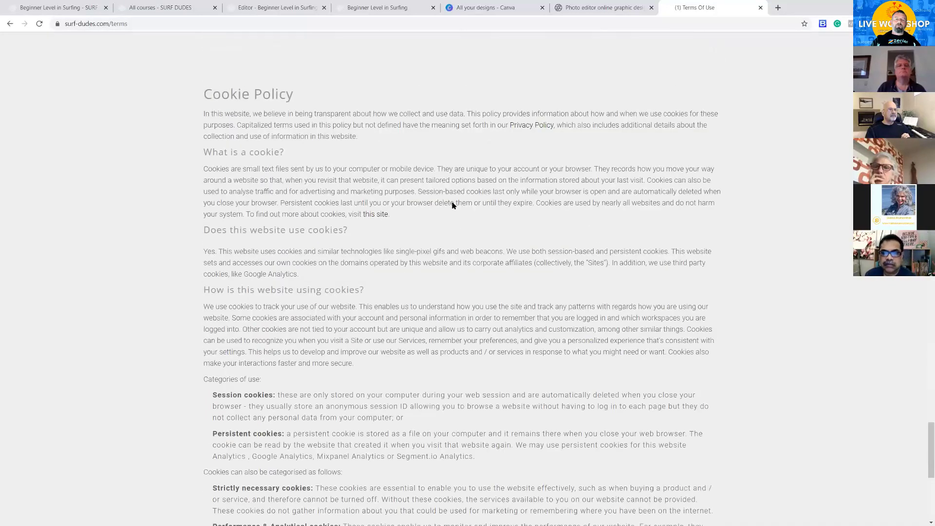
scroll(453, 197, up, 20)
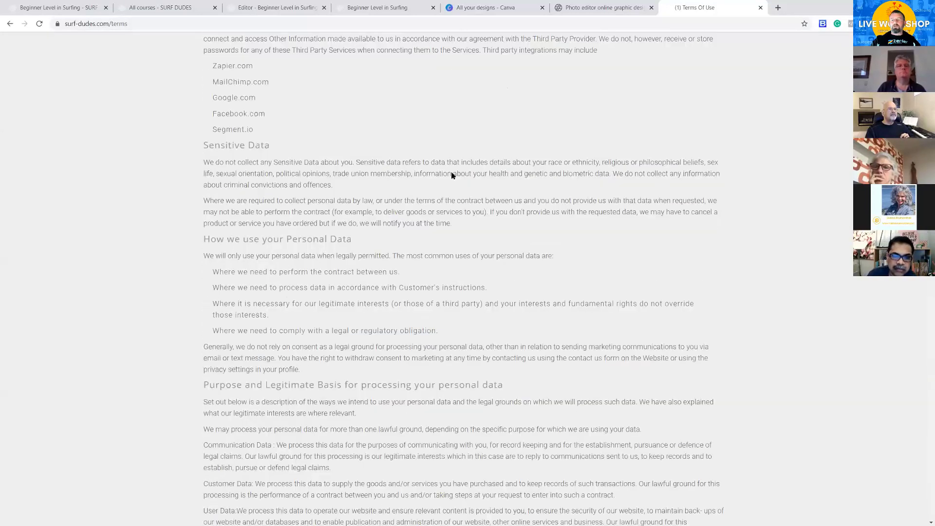
click(463, 153)
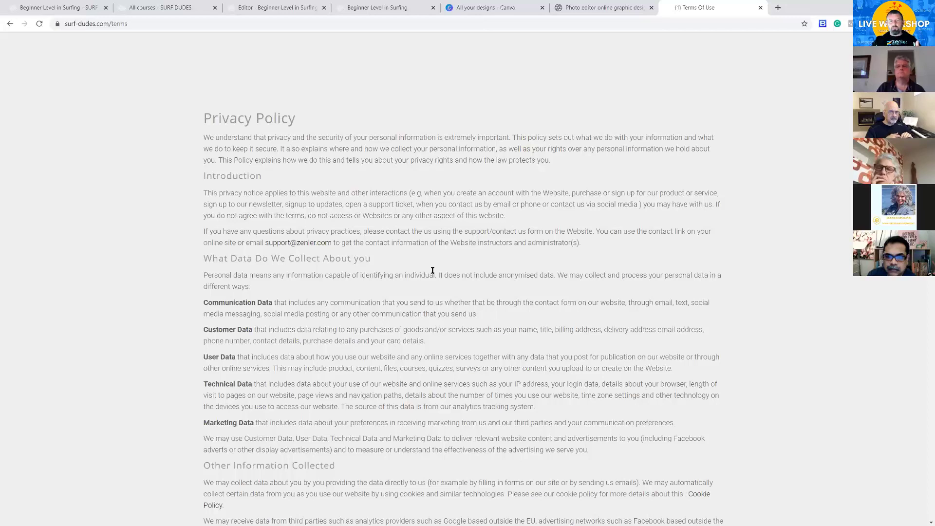
scroll(487, 241, up, 6)
scroll(487, 237, up, 13)
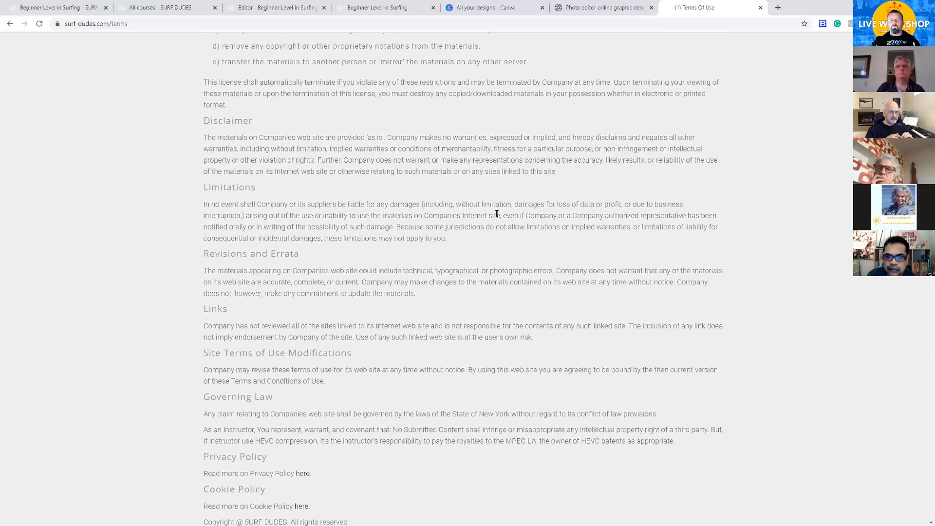
scroll(495, 213, down, 17)
scroll(496, 213, down, 9)
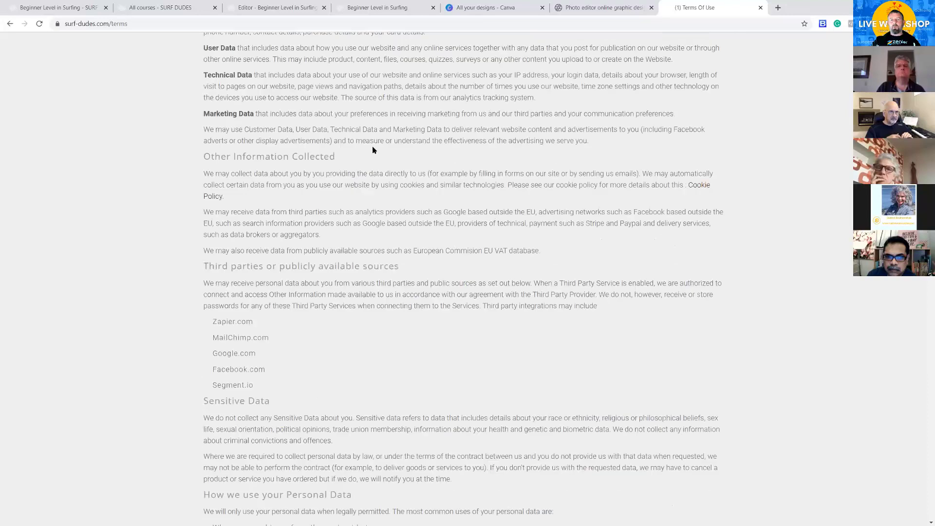
Switch back to the Zenler course admin, highlight the cloned course's title, and permanently delete the Beginner Level in Surfing-copy course.
click(73, 9)
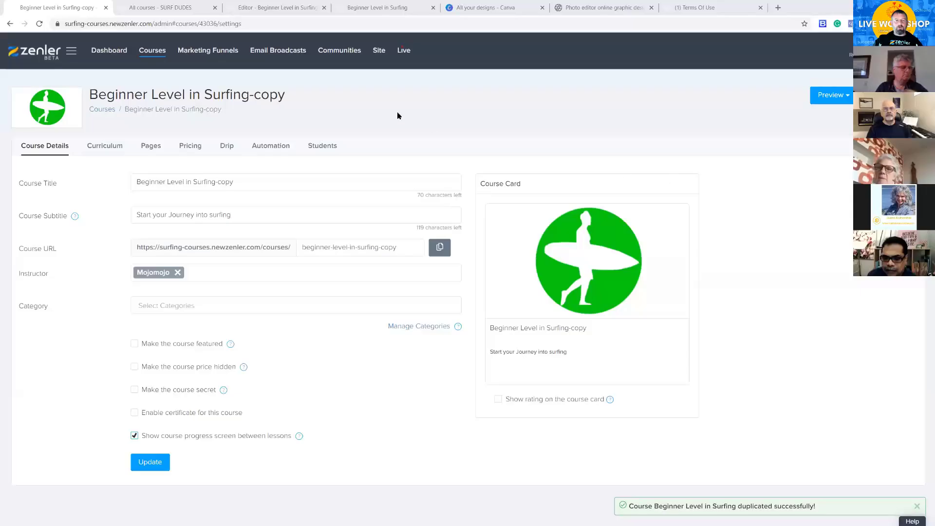
drag(290, 92, 88, 94)
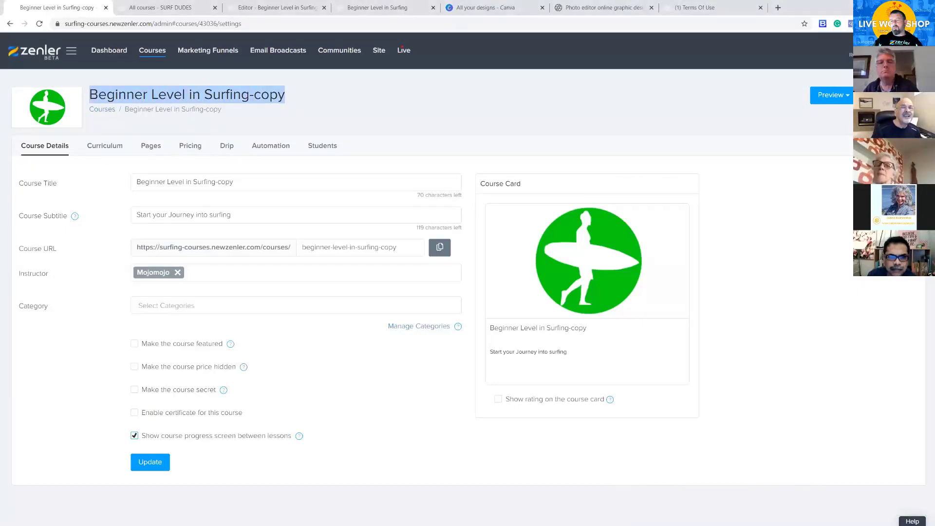
click(153, 48)
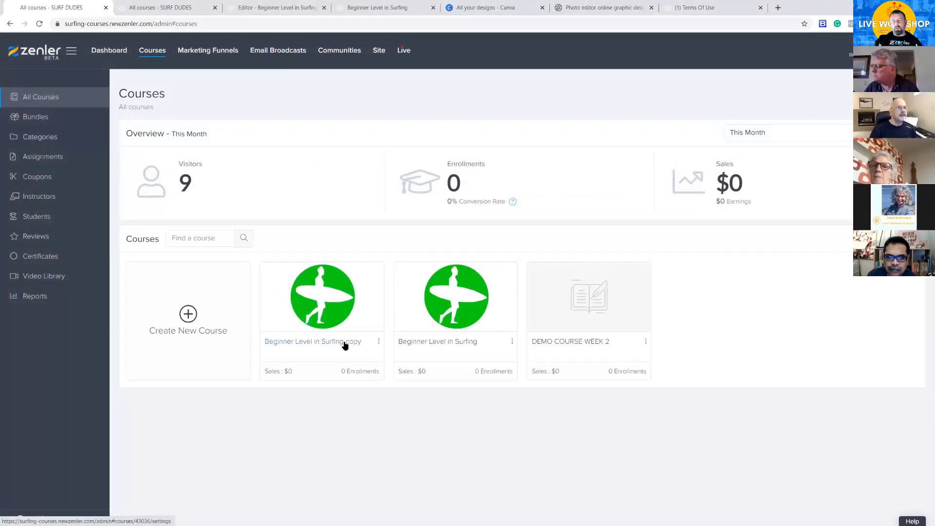
click(378, 342)
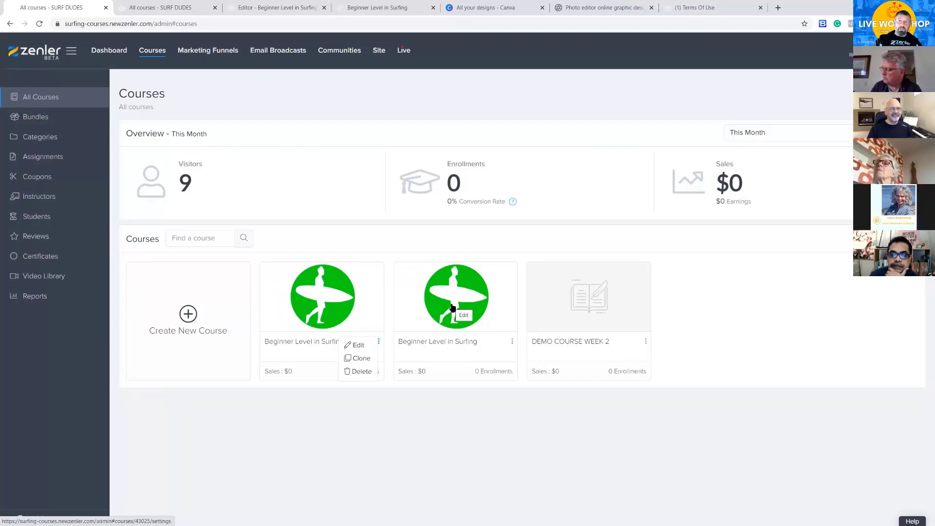
click(379, 341)
click(360, 372)
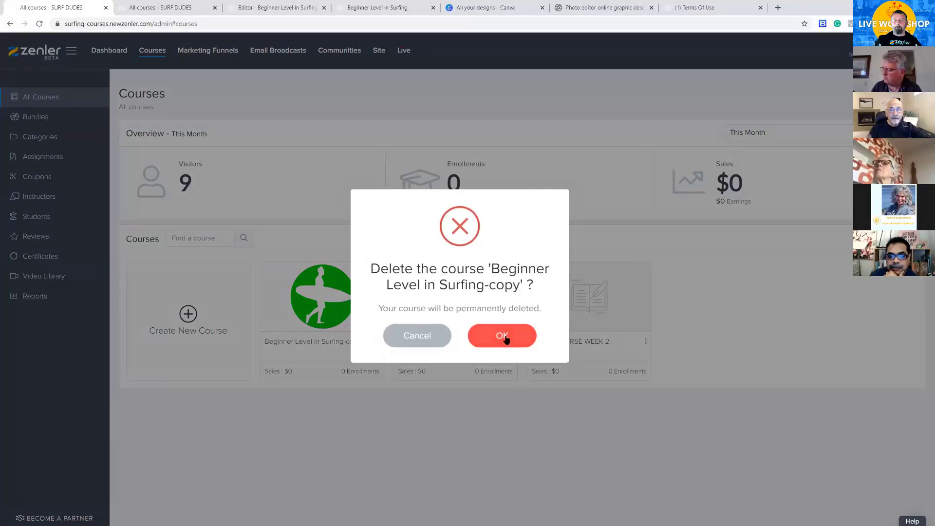
click(502, 336)
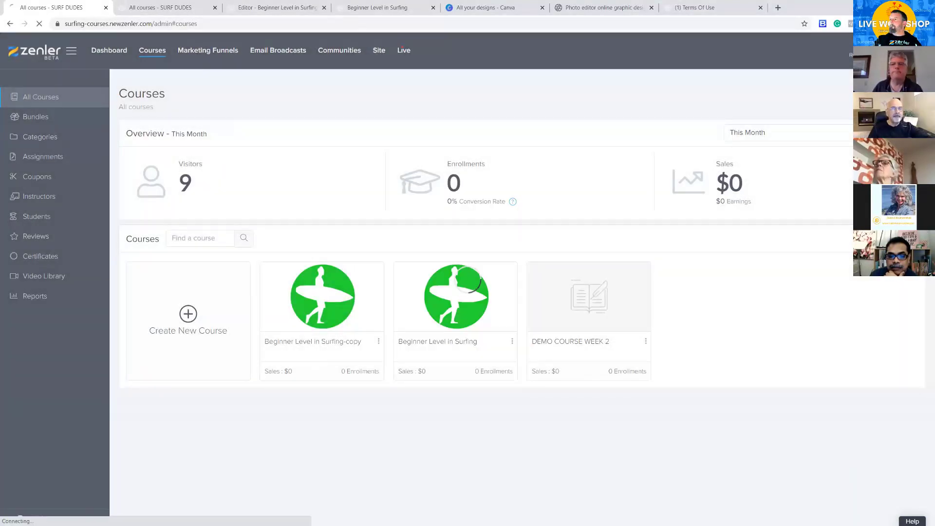
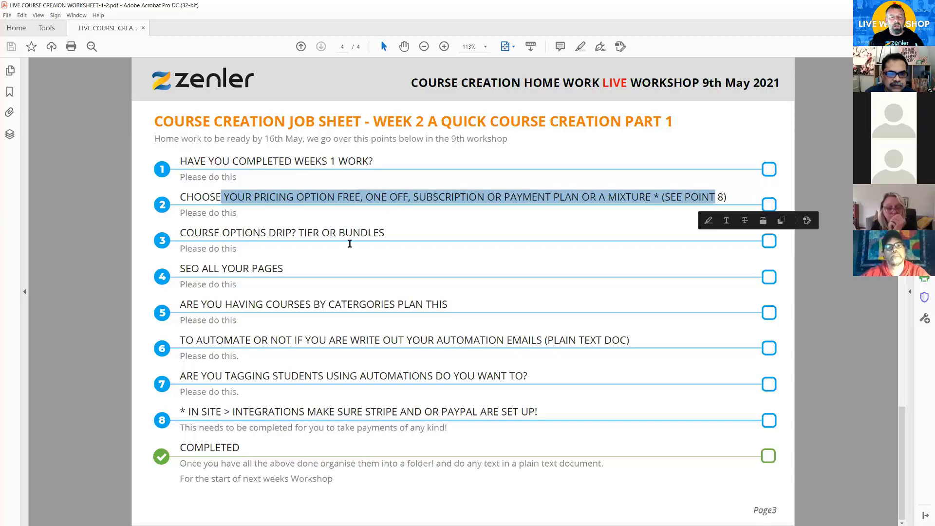
Go through the Week 2 homework points on course options, SEO, categories, automation emails, student tagging and pricing, highlighting each in the worksheet.
drag(222, 233, 385, 233)
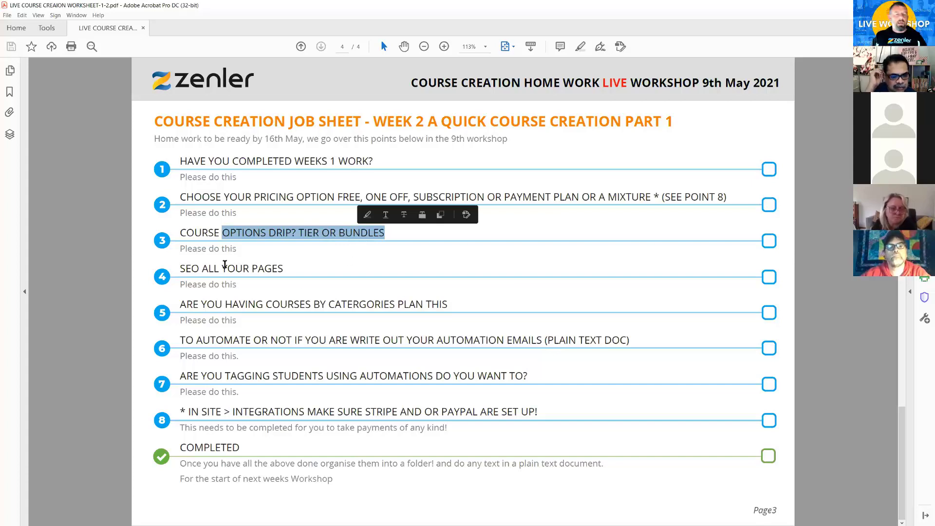
drag(180, 268, 219, 268)
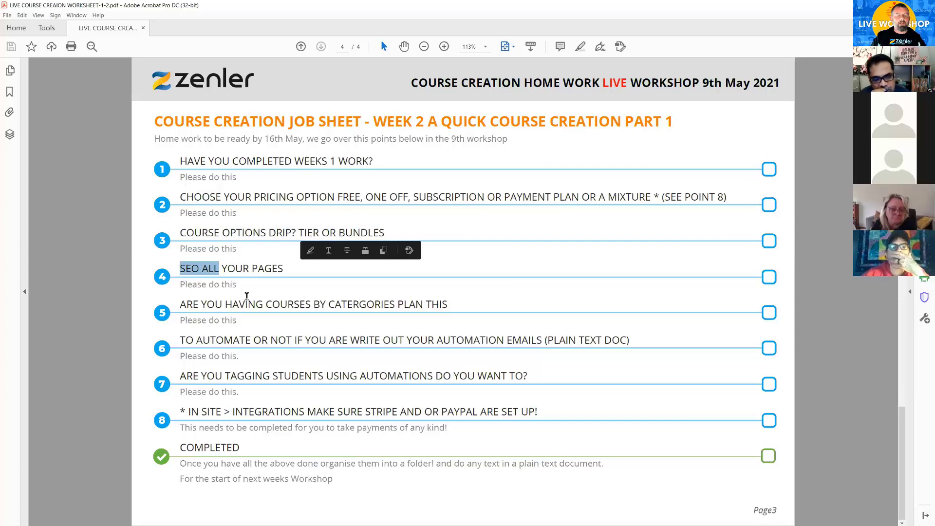
click(206, 269)
drag(180, 265, 297, 267)
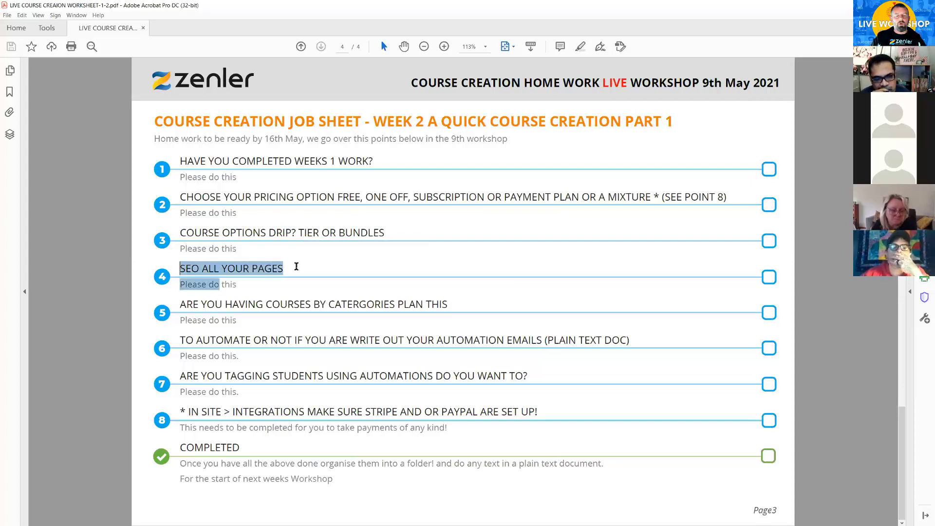
click(297, 273)
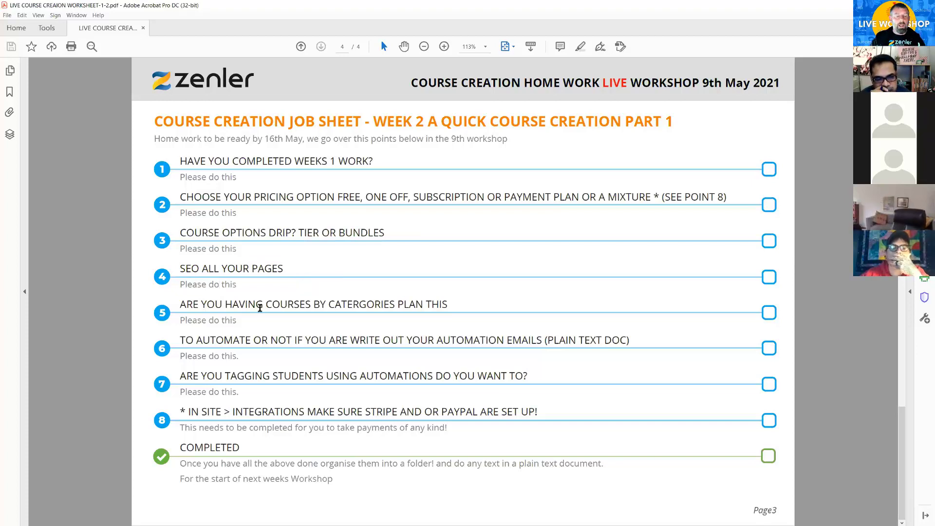
drag(187, 304, 466, 308)
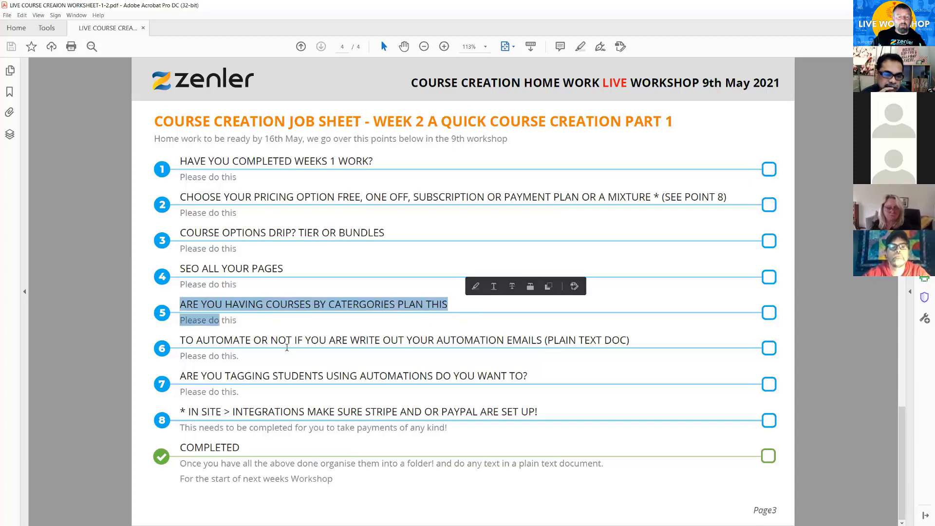
drag(194, 341, 636, 340)
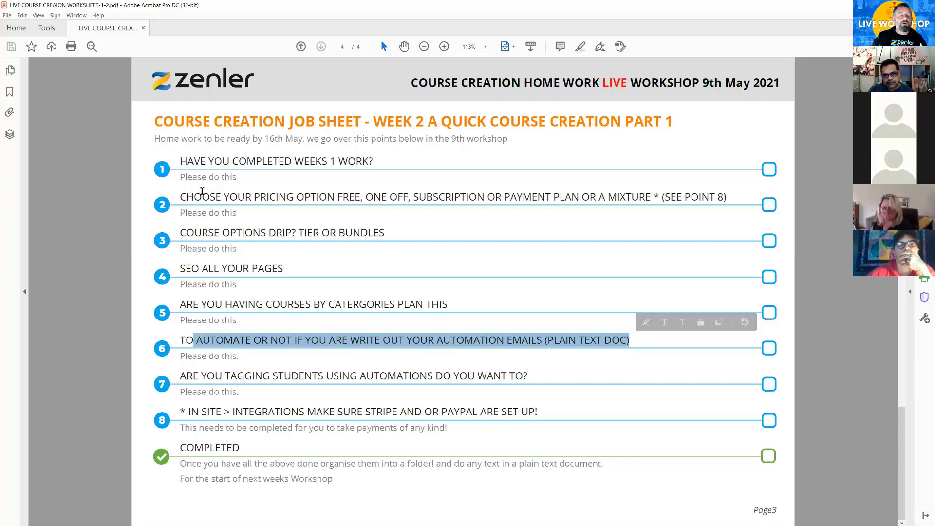
drag(224, 374, 450, 377)
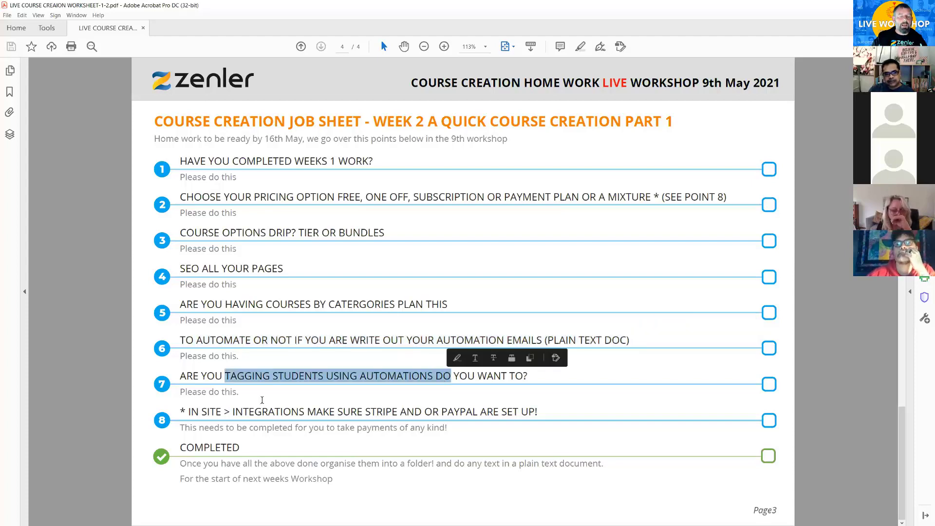
drag(211, 202, 485, 200)
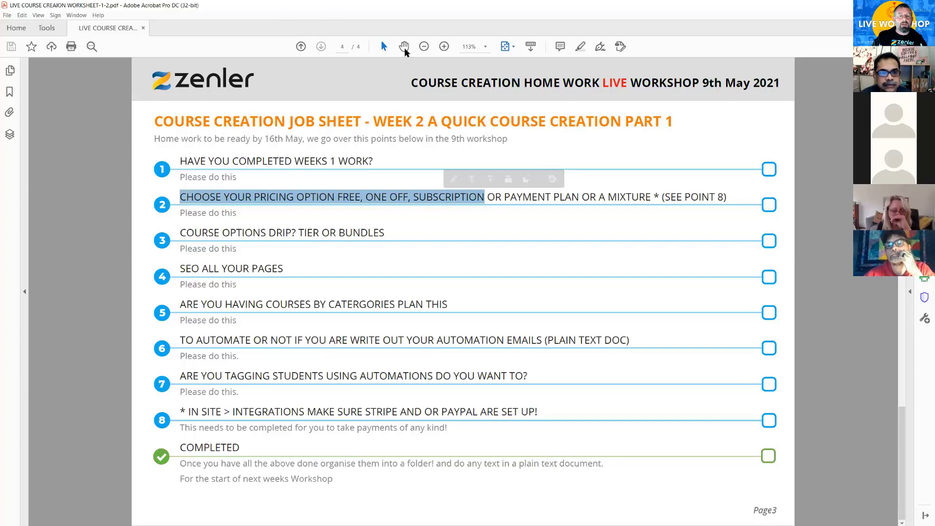
Reduce the worksheet window and move it out of the way to show the Beginner Level in Surfing curriculum in Zenler.
click(902, 6)
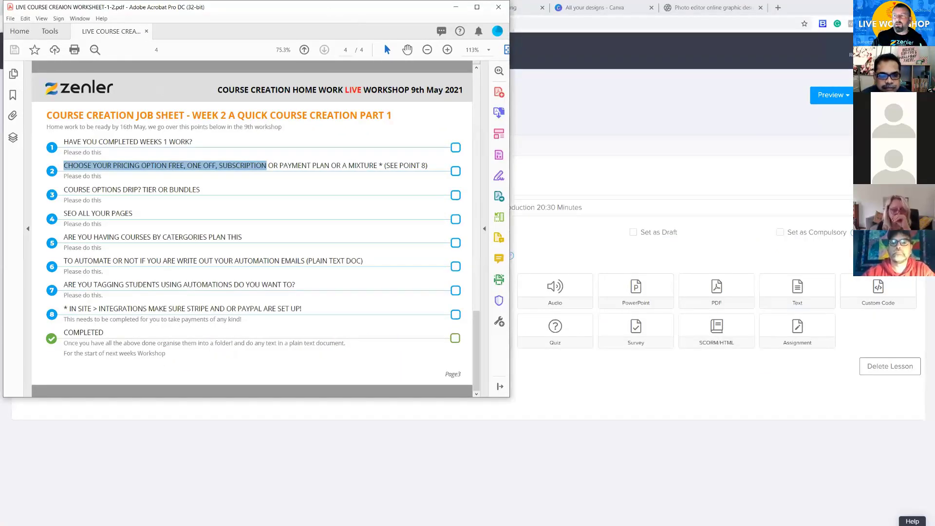
drag(377, 6, 410, 31)
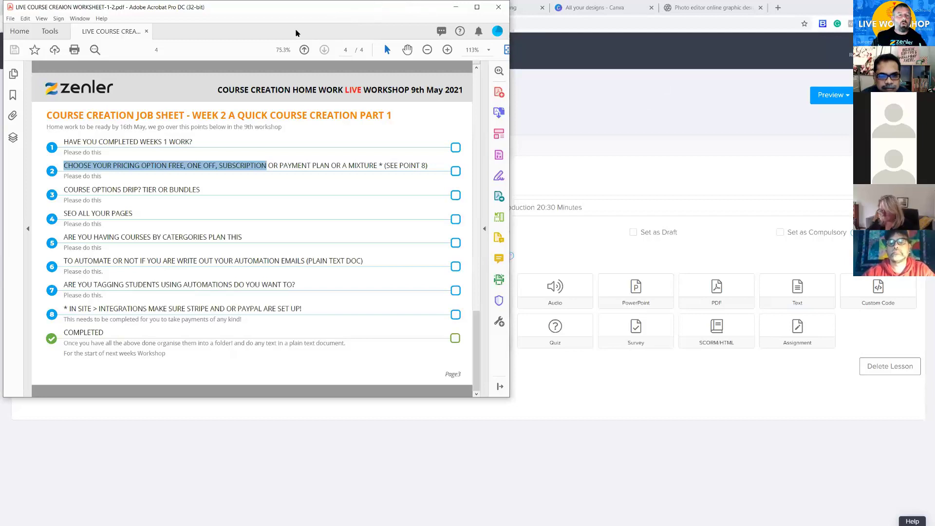
drag(298, 28, 298, 31)
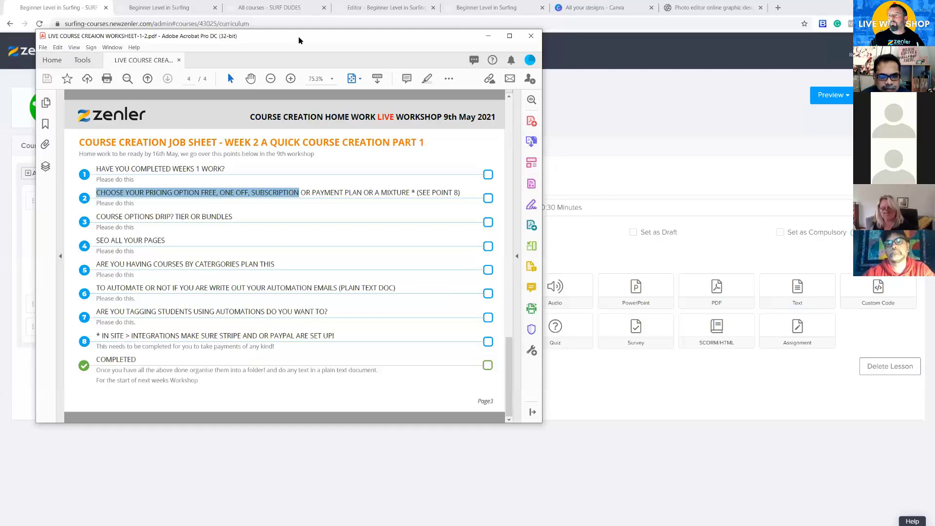
drag(300, 40, 300, 0)
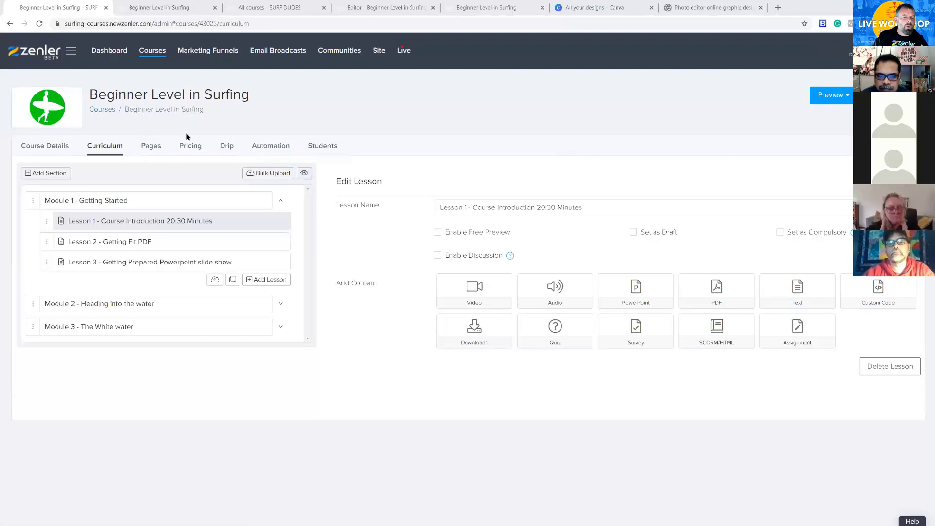
Start adding a pricing plan to the Beginner Level in Surfing course and review the available plan types.
click(189, 145)
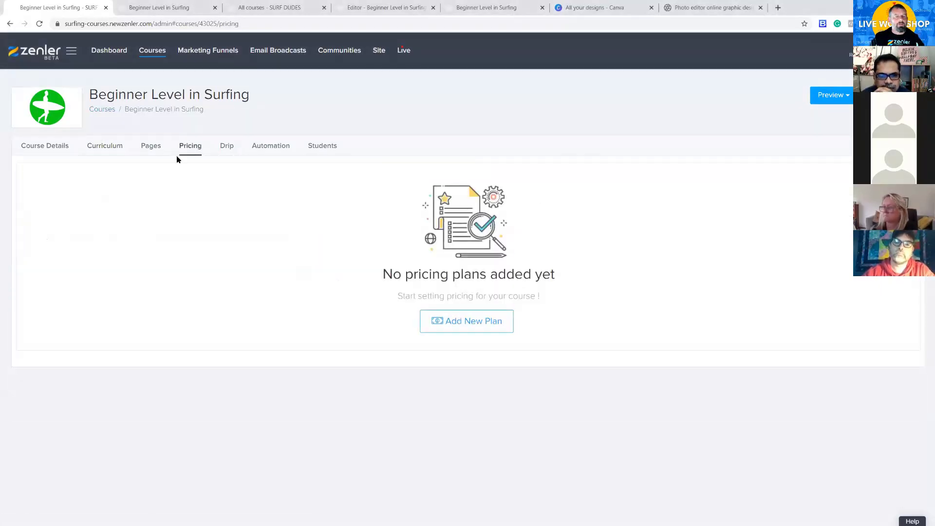
click(445, 324)
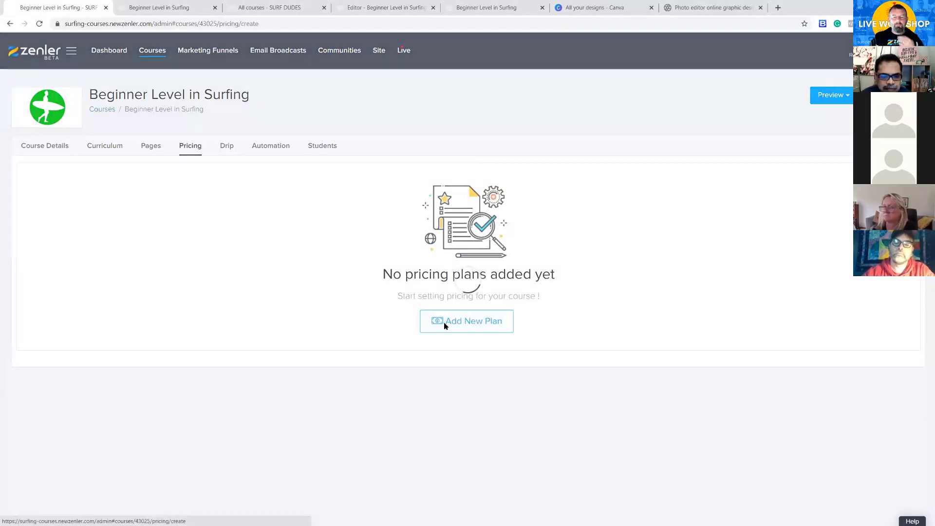
scroll(402, 306, down, 2)
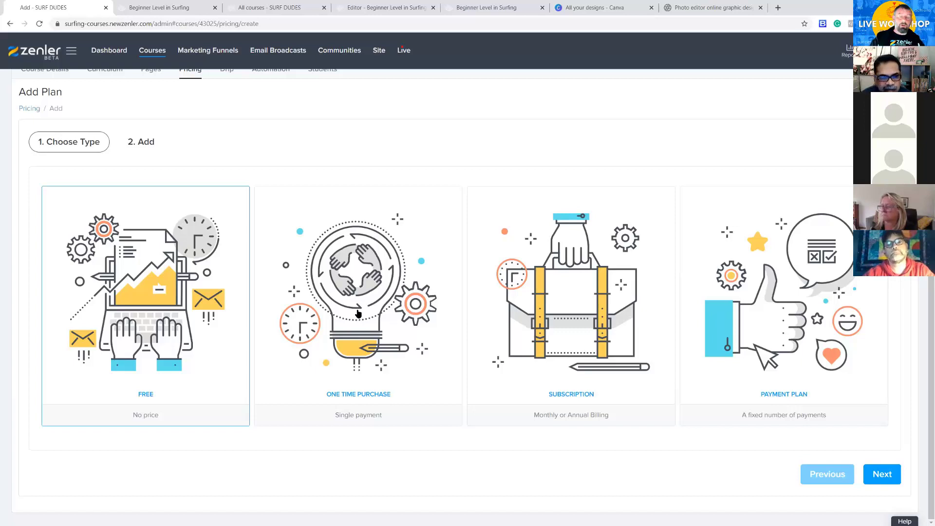
Check the Stripe and PayPal connections in the site's integrations.
click(379, 52)
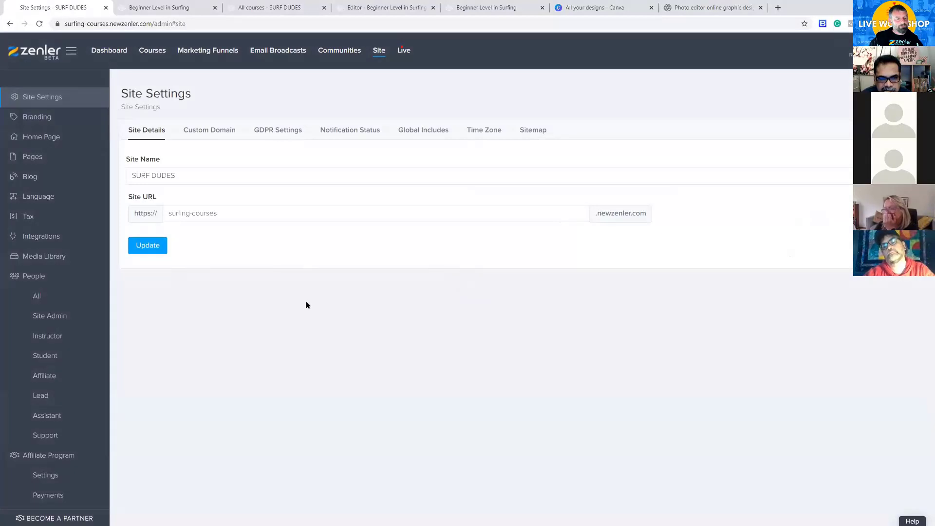
click(45, 237)
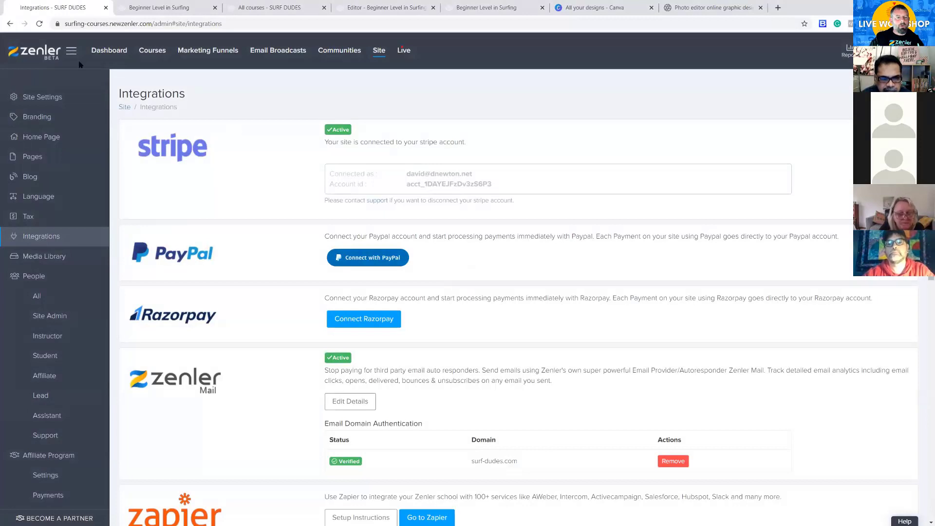
Return to the Beginner Level in Surfing course's pricing and start adding a Free plan.
click(161, 54)
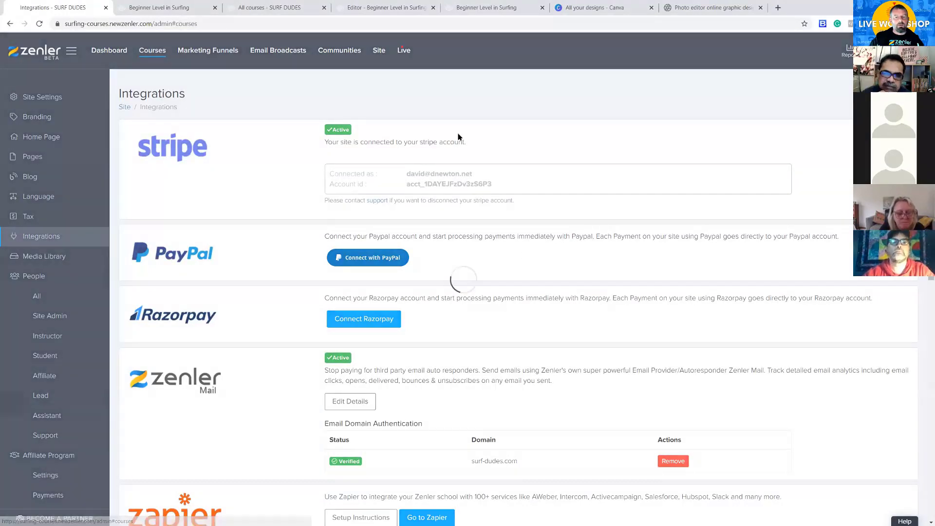
click(349, 299)
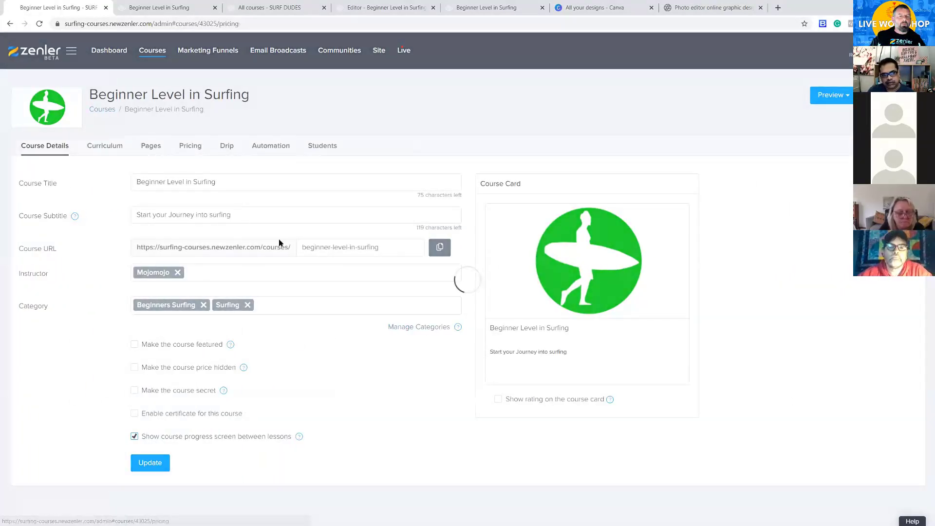
click(477, 323)
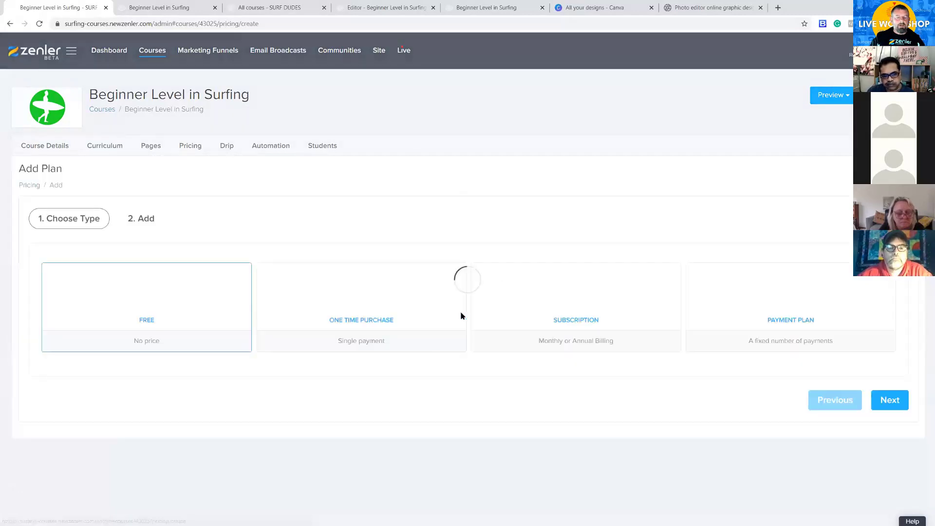
scroll(460, 316, down, 2)
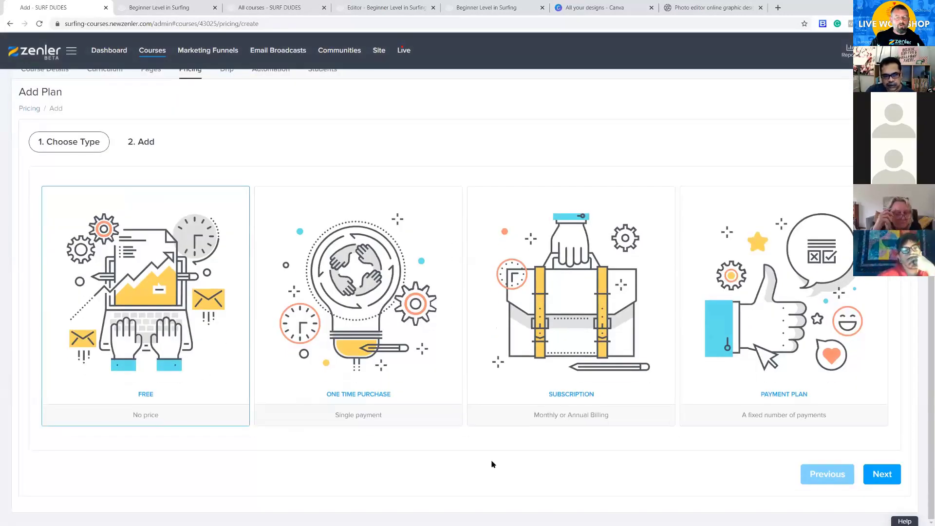
click(877, 480)
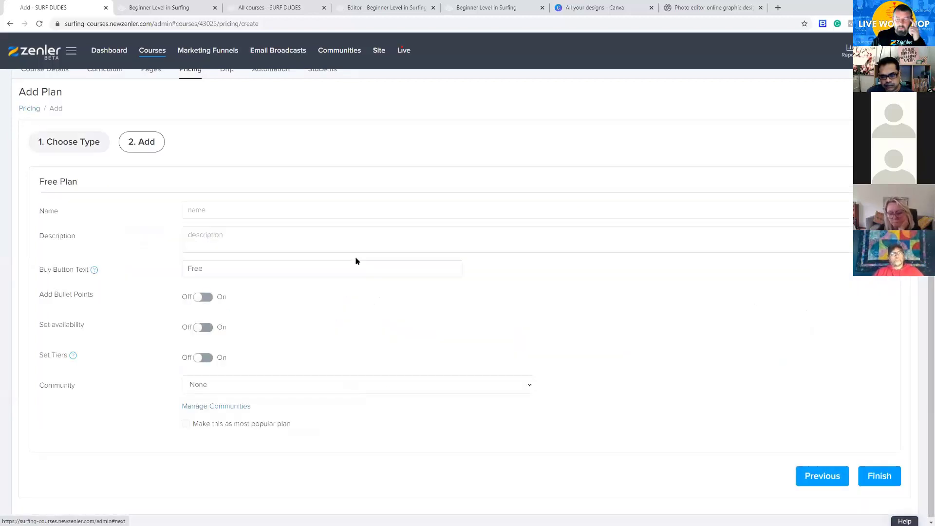
Name the free plan FREE, enter the description "Free course" and point out its buy button text.
click(211, 210)
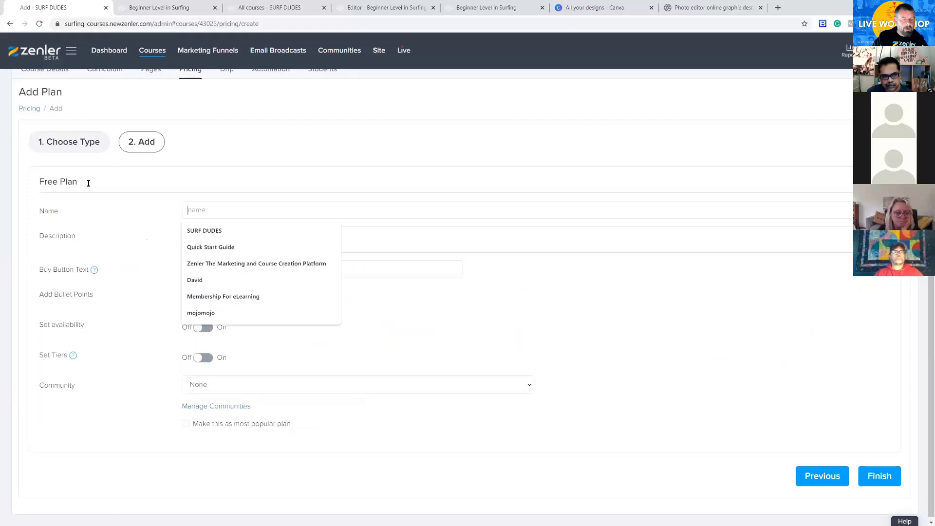
text(FREE)
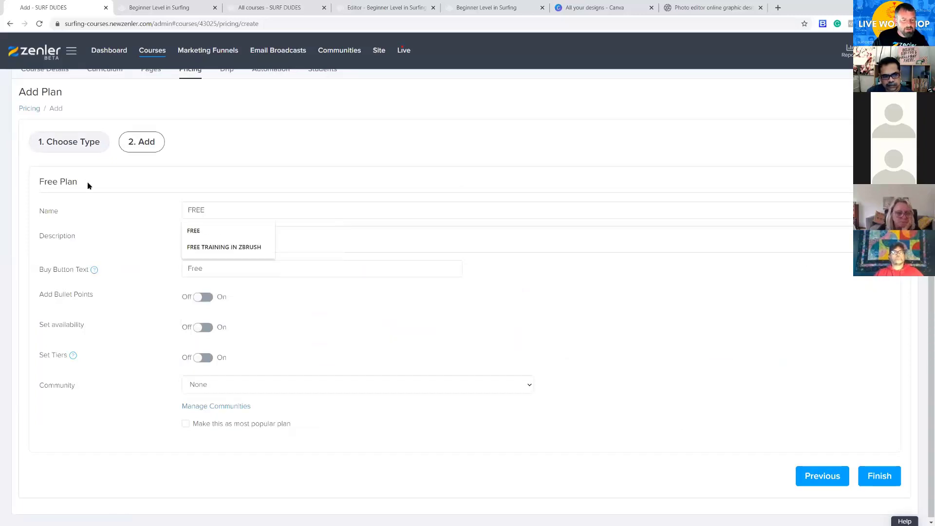
click(138, 241)
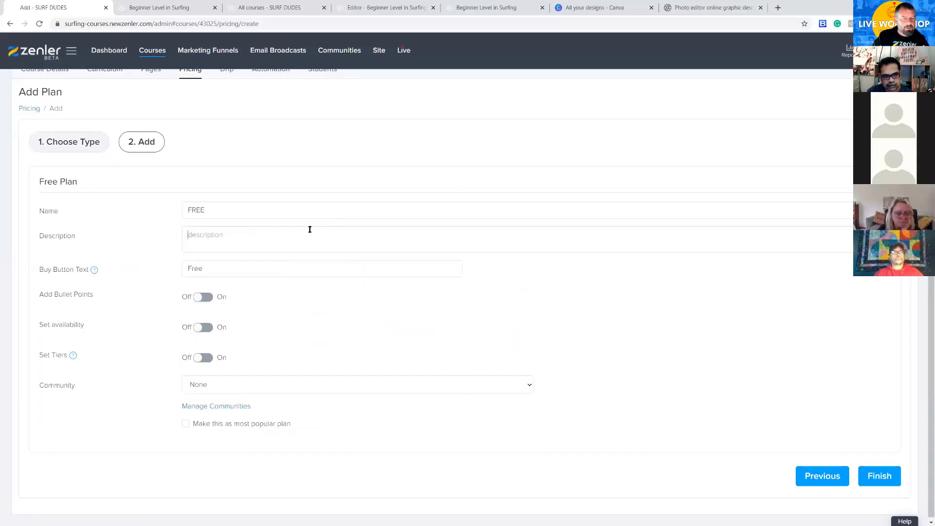
text(Free course)
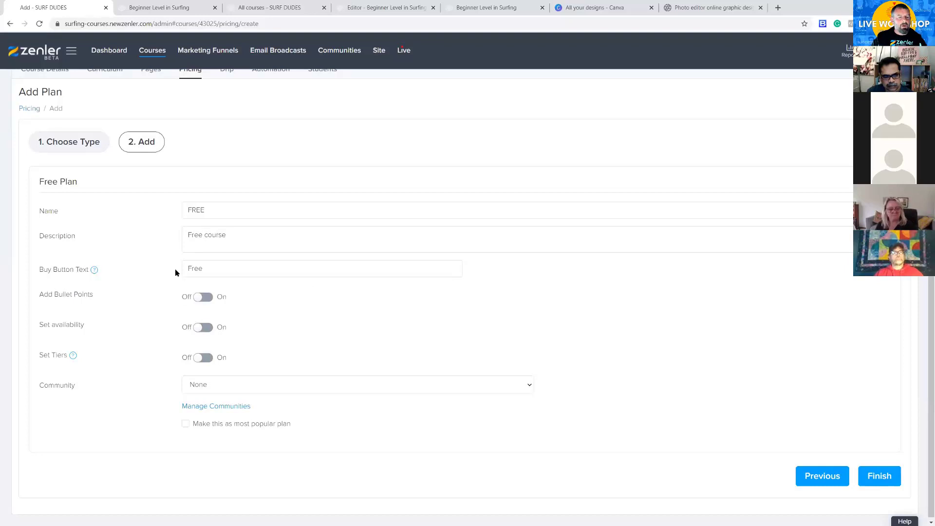
drag(208, 270, 166, 270)
click(409, 305)
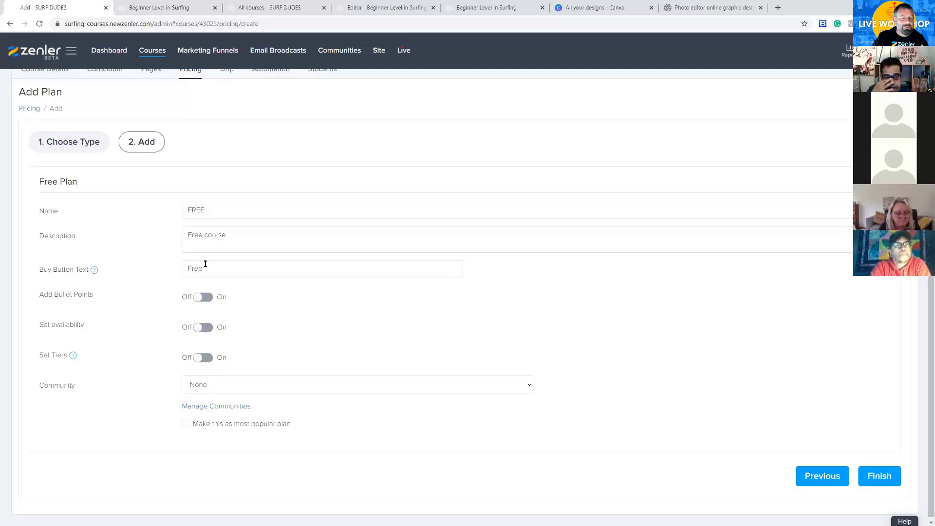
drag(205, 263, 179, 267)
click(334, 302)
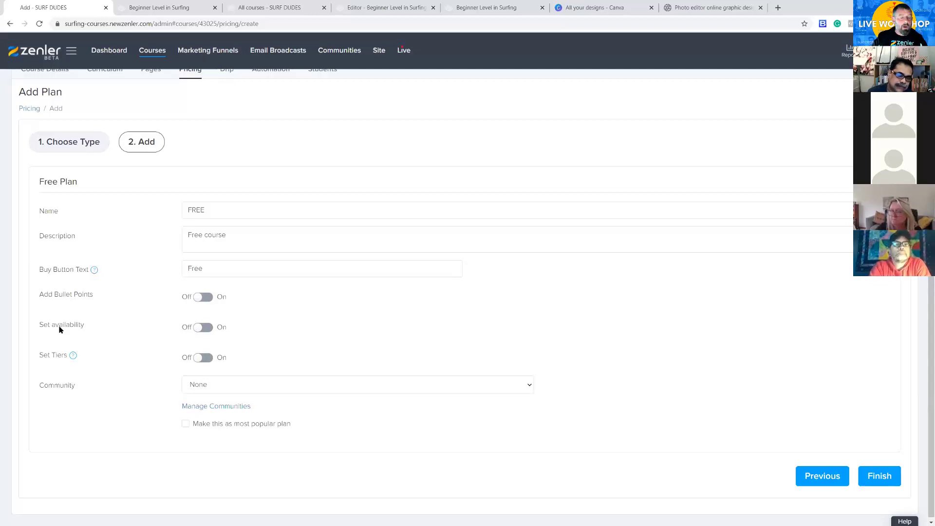
Check the free plan's availability settings and community choices, keep availability off and community at None, and save the plan.
click(210, 327)
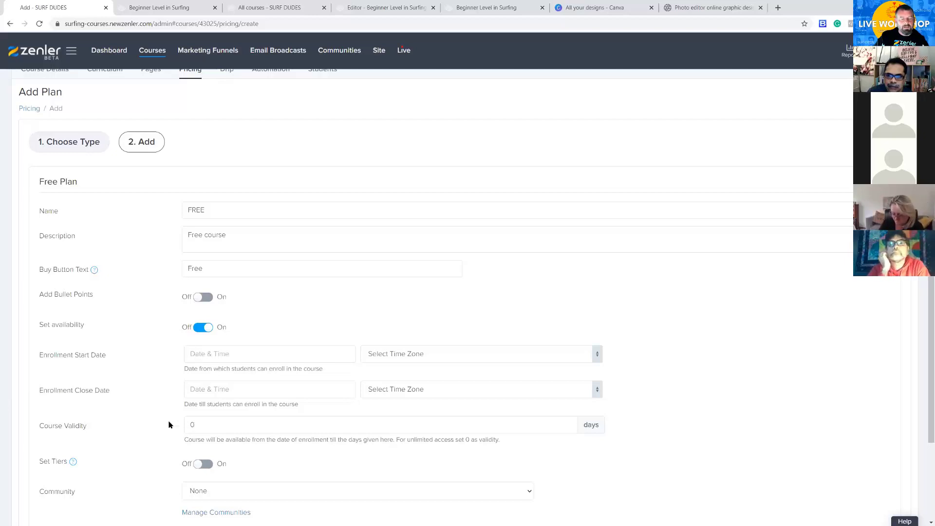
click(199, 328)
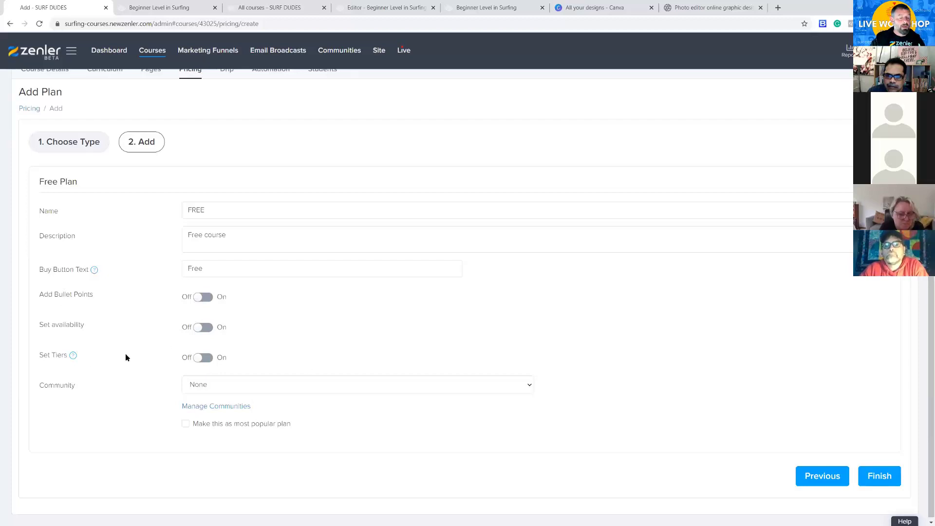
mouse_move(73, 357)
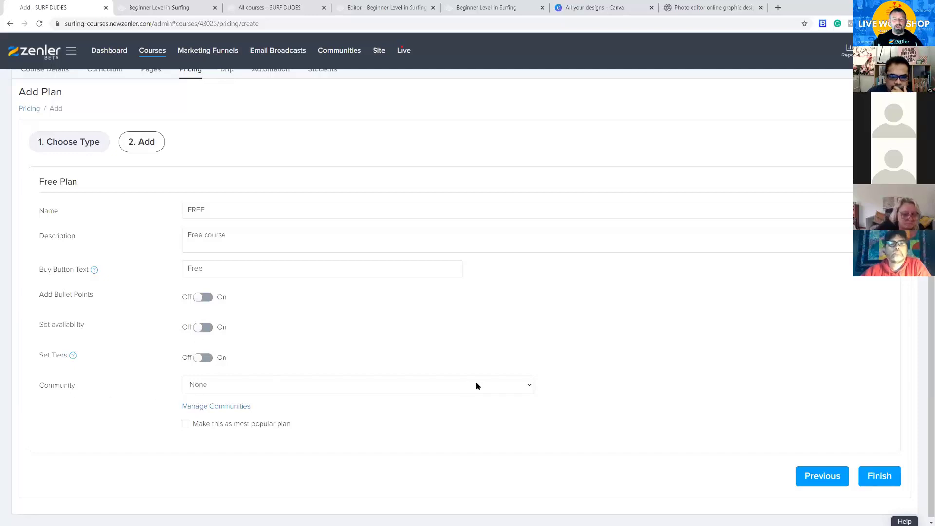
click(530, 386)
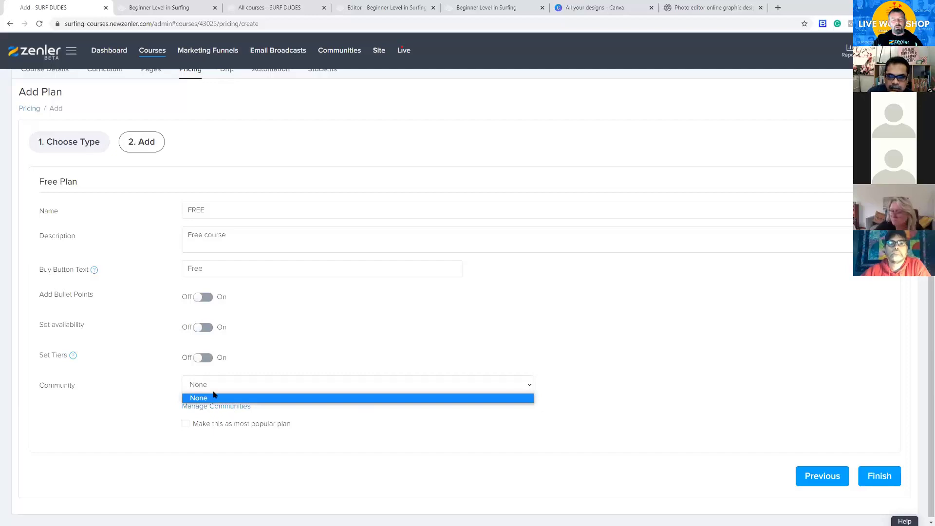
click(413, 339)
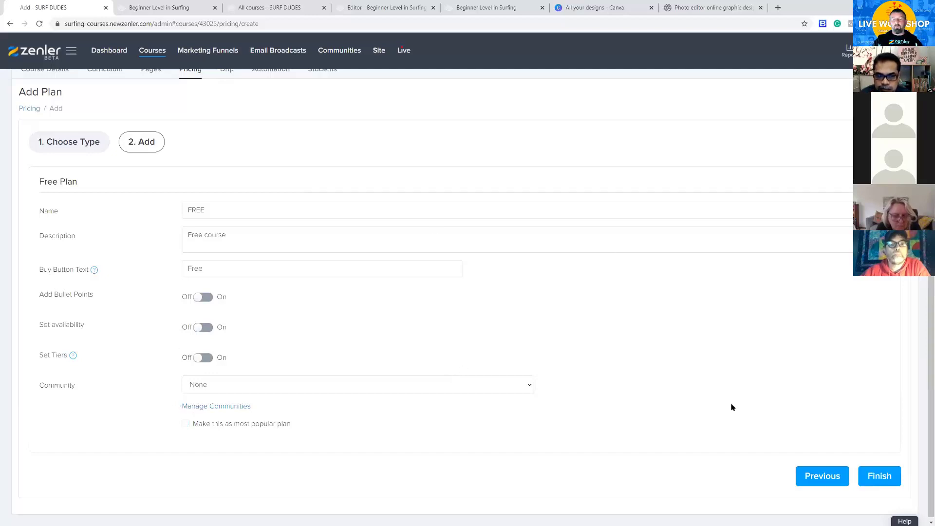
click(877, 478)
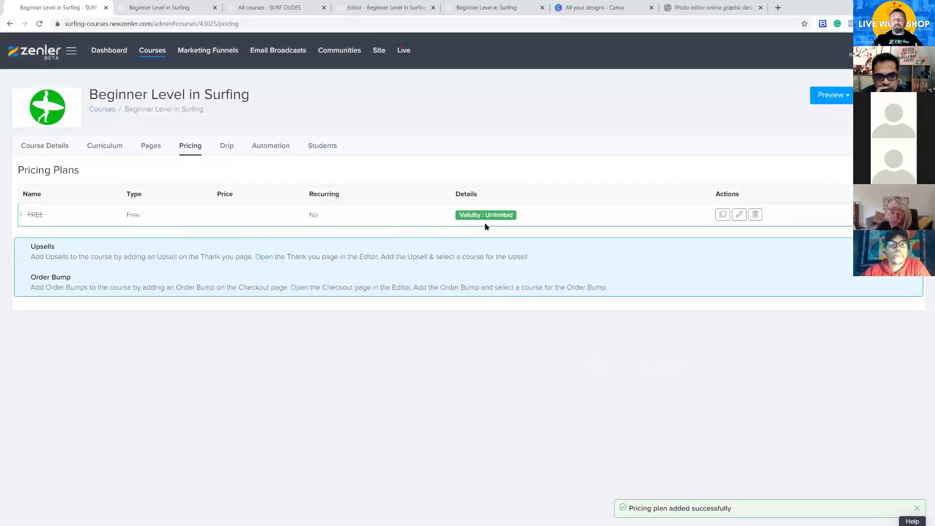
Preview the course's sales page and examine how the free plan is presented in the Course Pricing section.
click(847, 97)
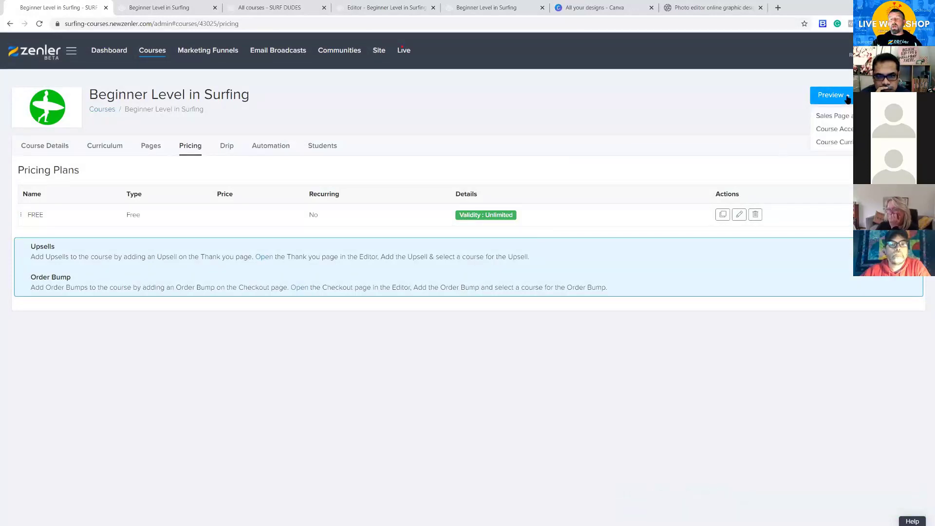
click(824, 118)
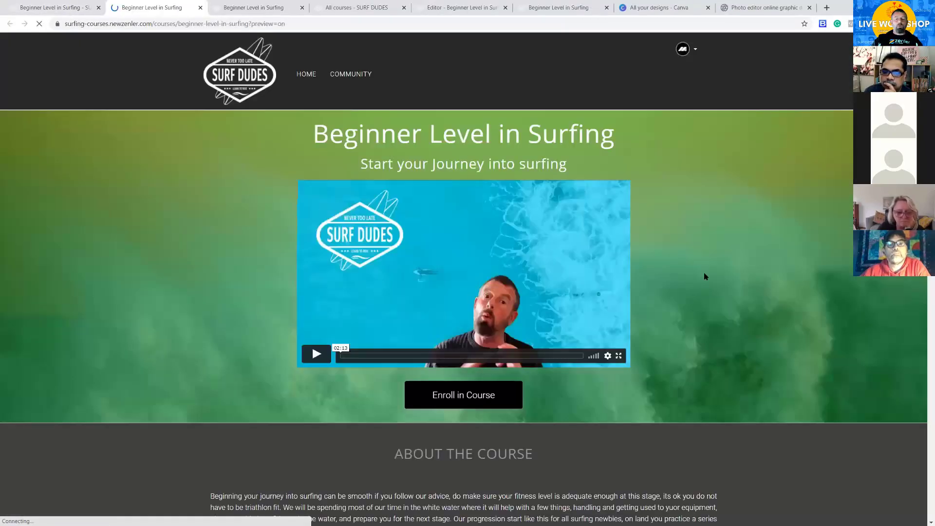
scroll(738, 253, down, 10)
scroll(738, 255, down, 8)
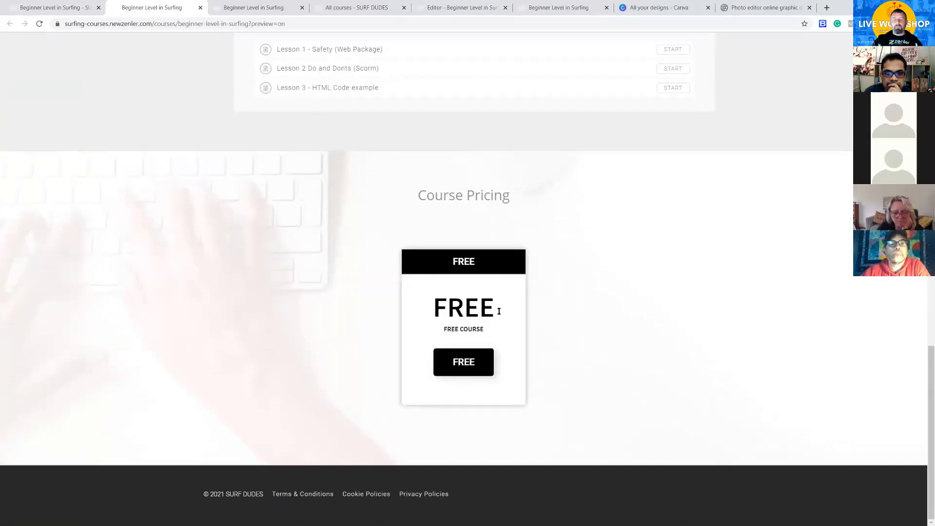
scroll(689, 307, up, 3)
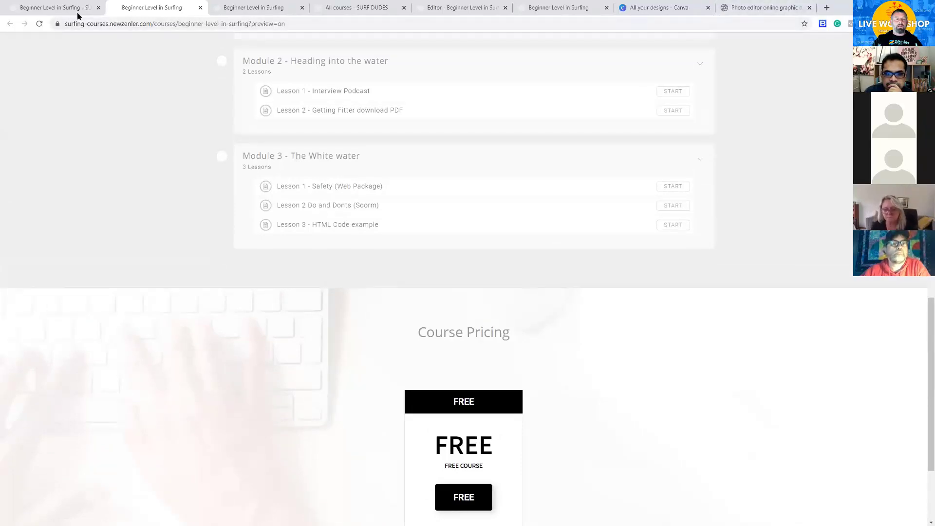
Return to the course's pricing plans and start adding a One Time Purchase plan.
click(60, 8)
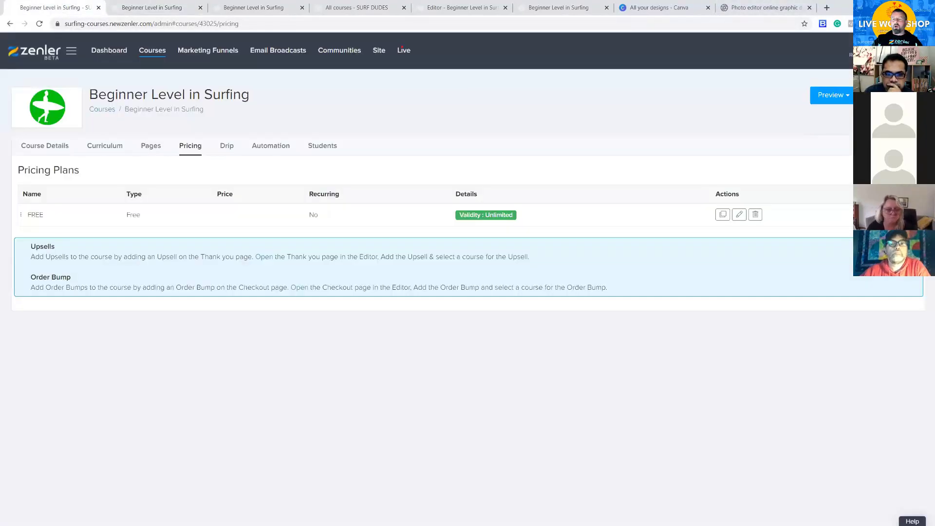
click(887, 171)
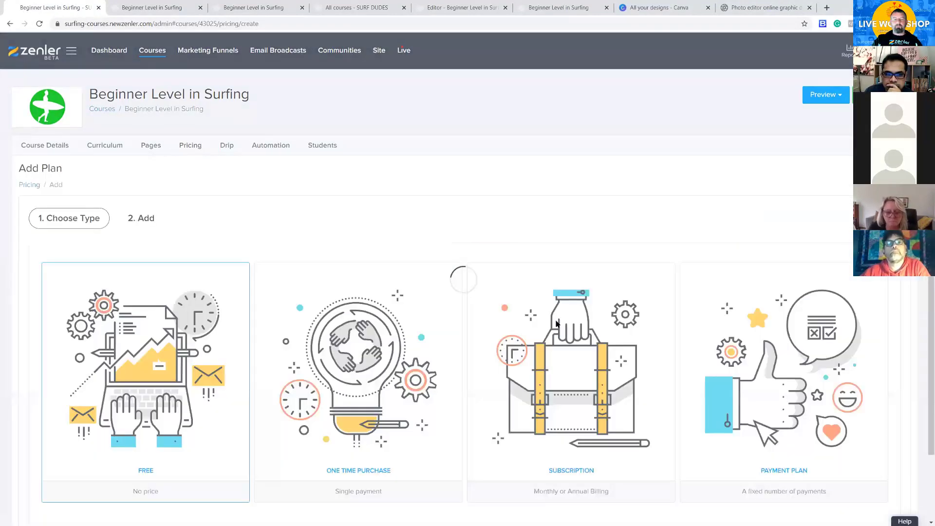
scroll(411, 349, down, 2)
click(367, 295)
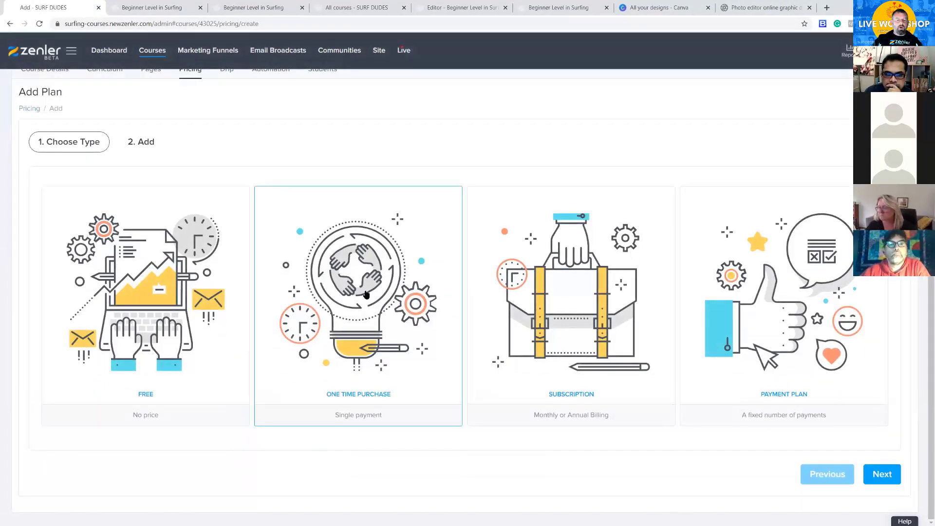
click(883, 477)
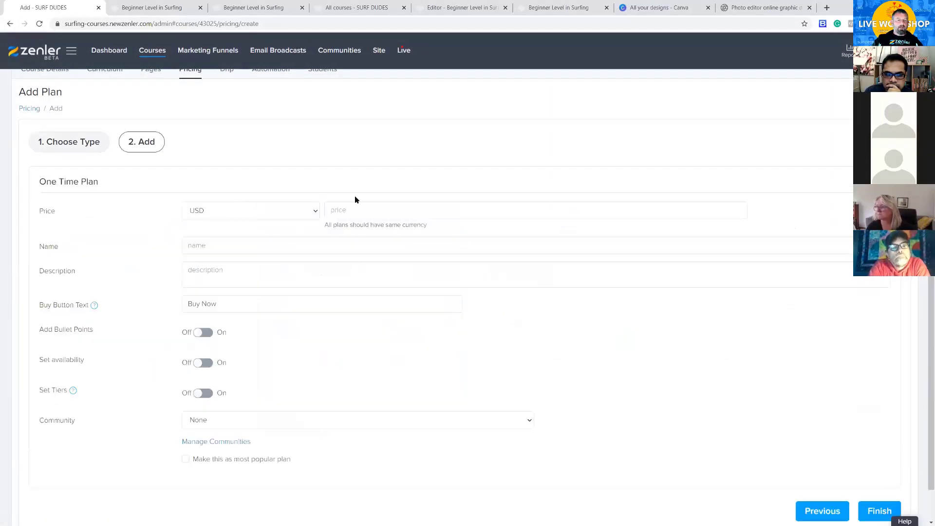
Set the one-time plan's price to 50 GBP, name it SPECIAL DEAL and save it.
click(316, 211)
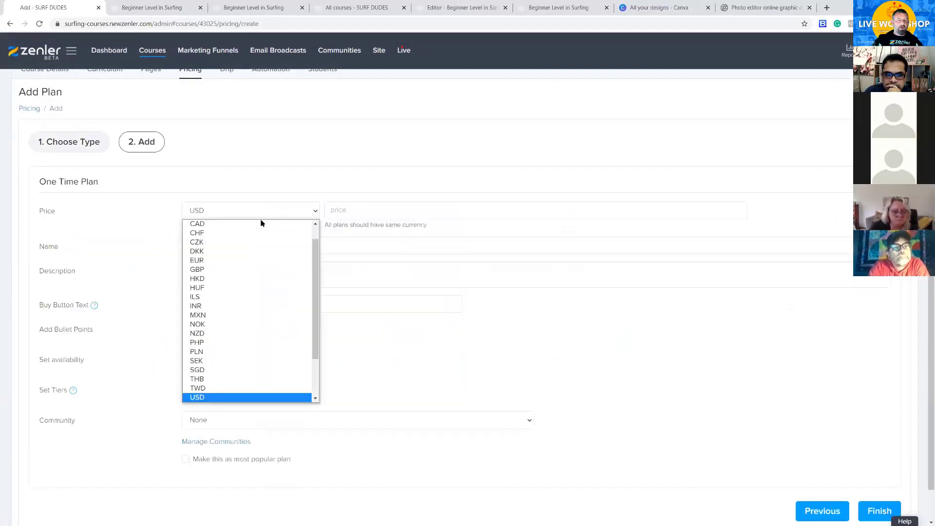
click(238, 269)
click(340, 211)
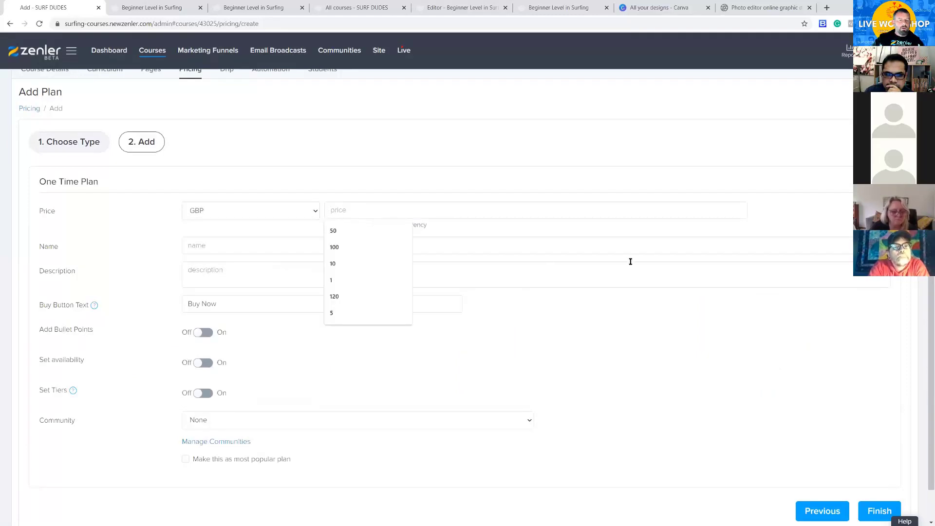
click(343, 230)
click(210, 246)
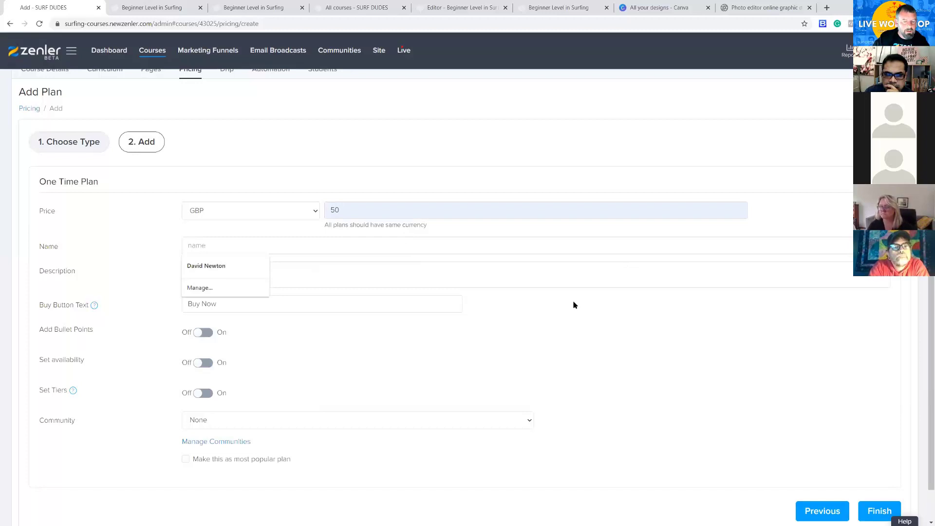
text(SPECIAL DEAL)
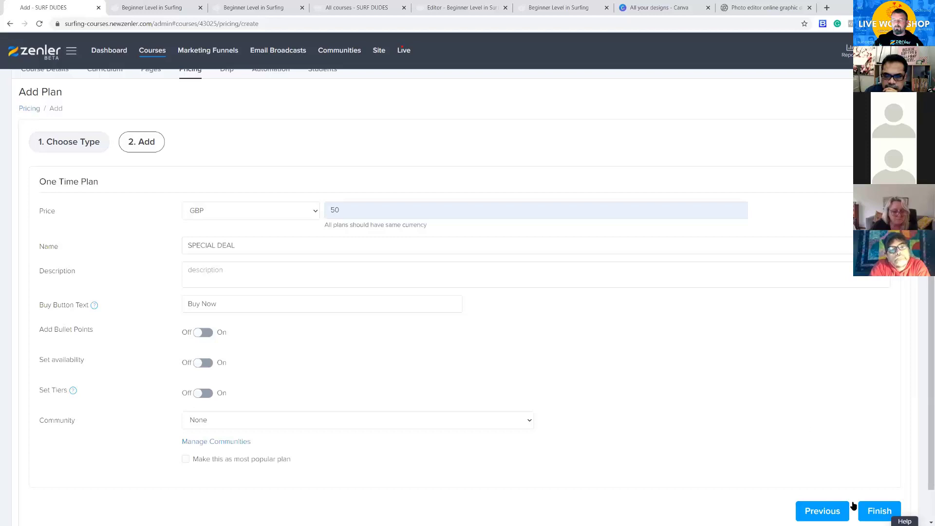
click(873, 514)
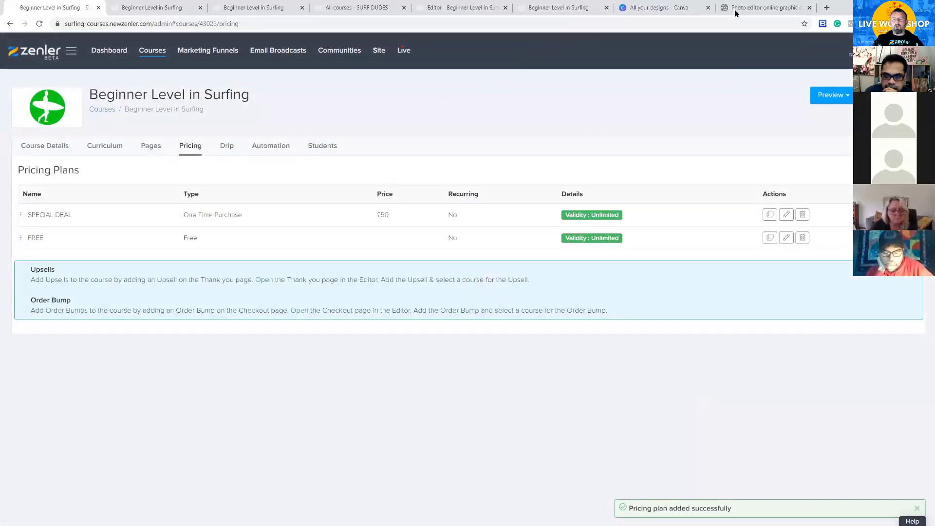
Reload the sales page preview, check its Course Pricing section for both plans and return to the pricing plans.
click(174, 10)
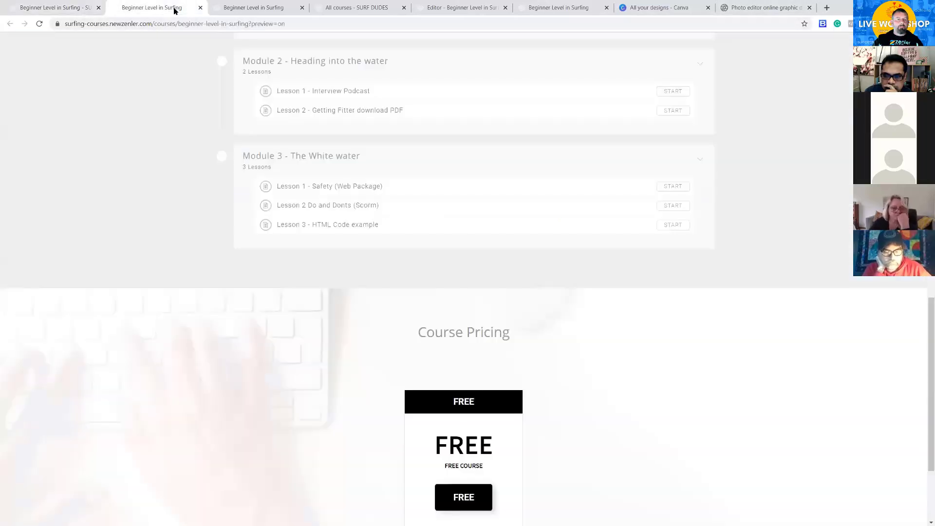
click(40, 26)
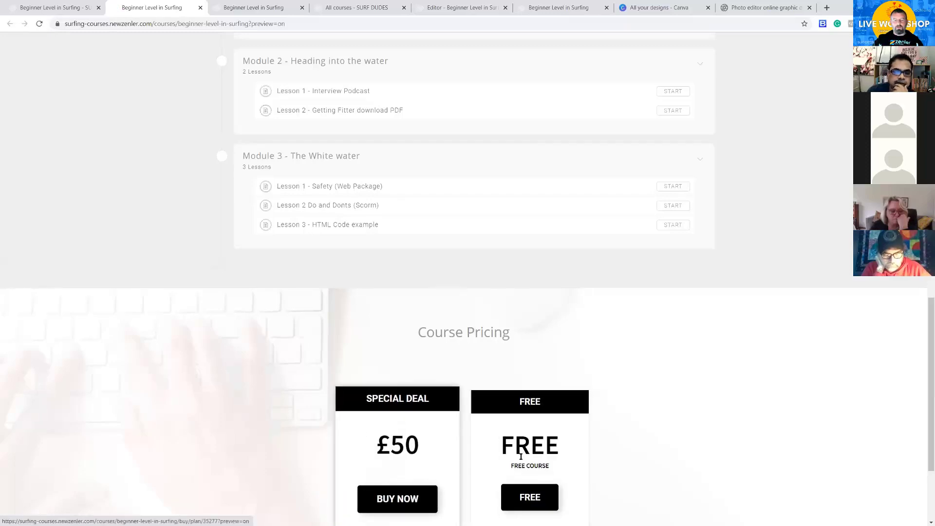
click(56, 7)
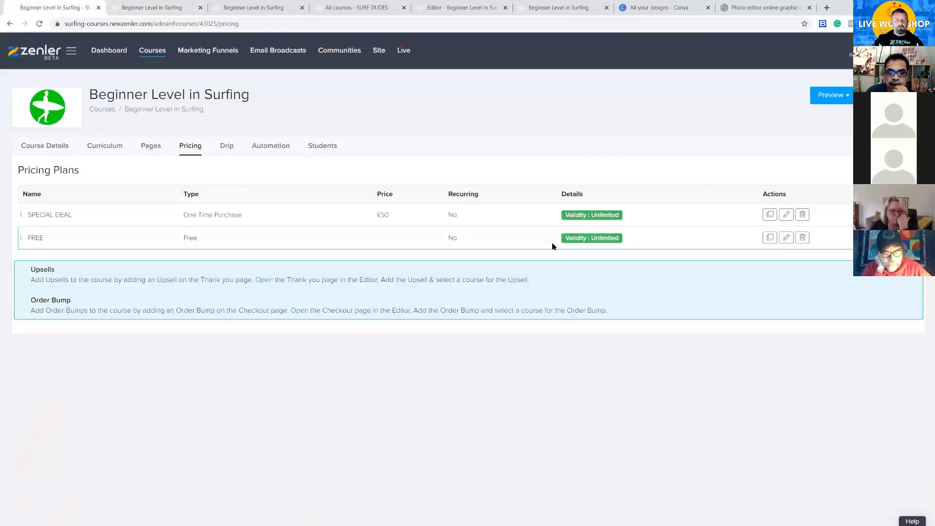
Add a new Payment Plan to the course and set its installment amount to 50 GBP.
click(894, 170)
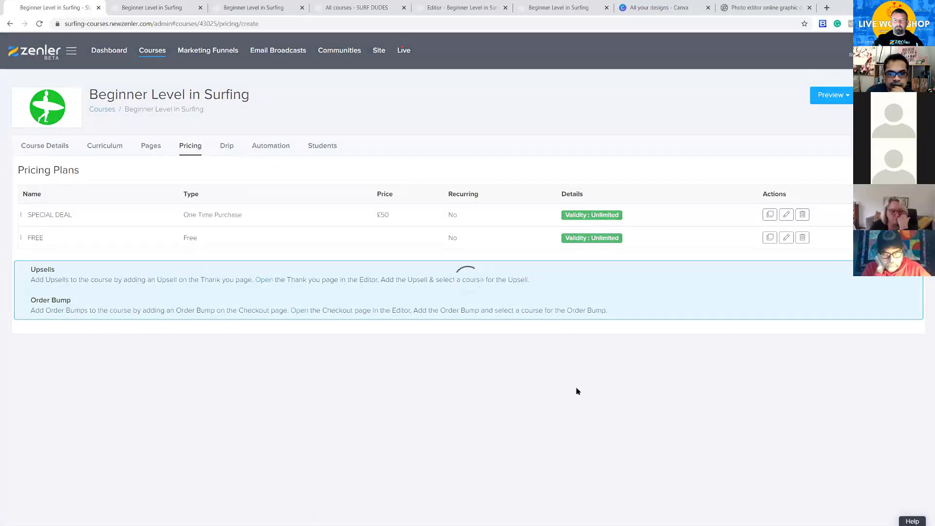
click(811, 316)
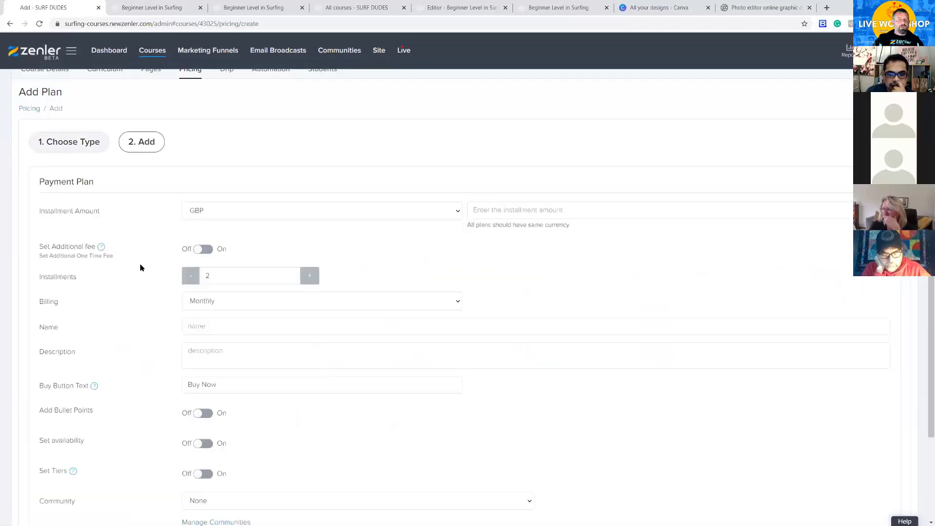
text(50)
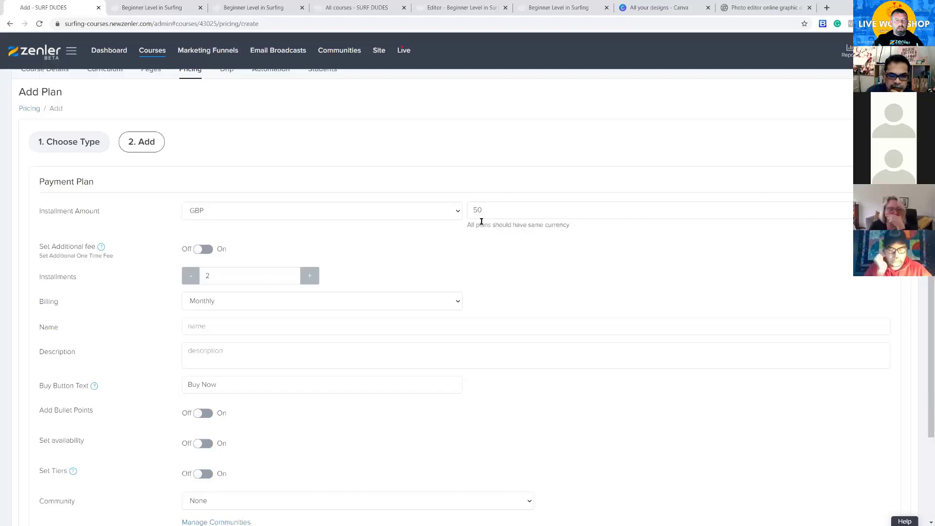
Examine the payment plan's additional one-time fee fields and its billing interval options, leaving both settings as they are.
click(210, 251)
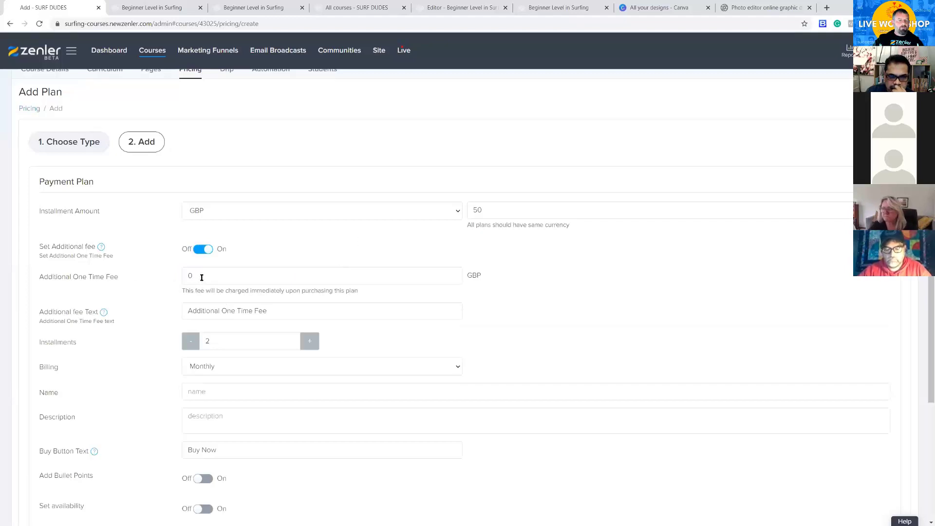
click(202, 250)
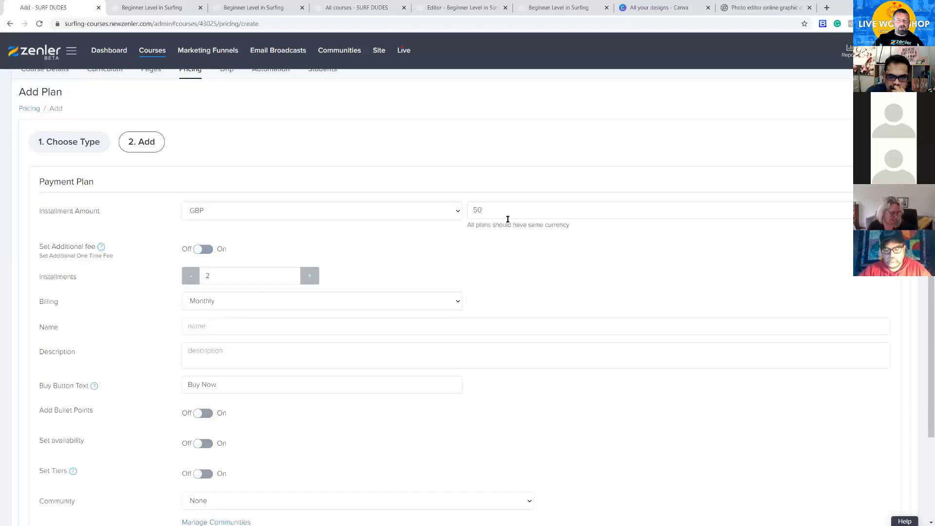
double_click(474, 211)
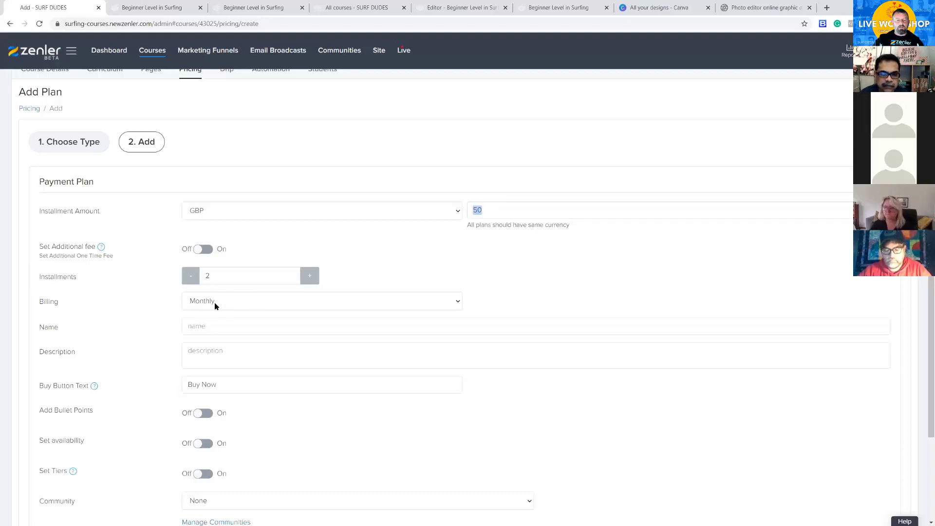
click(253, 306)
click(388, 277)
Name the payment plan TWO STAGE PLAN.
click(200, 327)
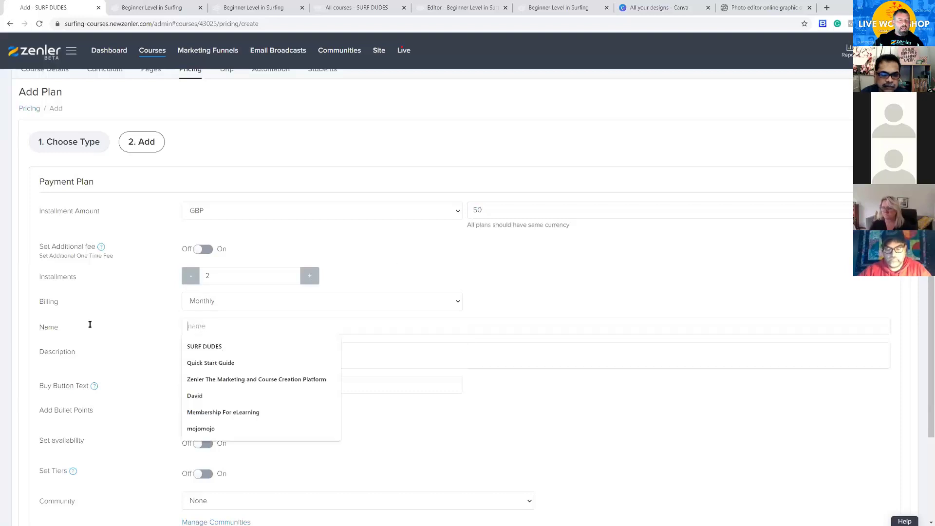
text(TWO)
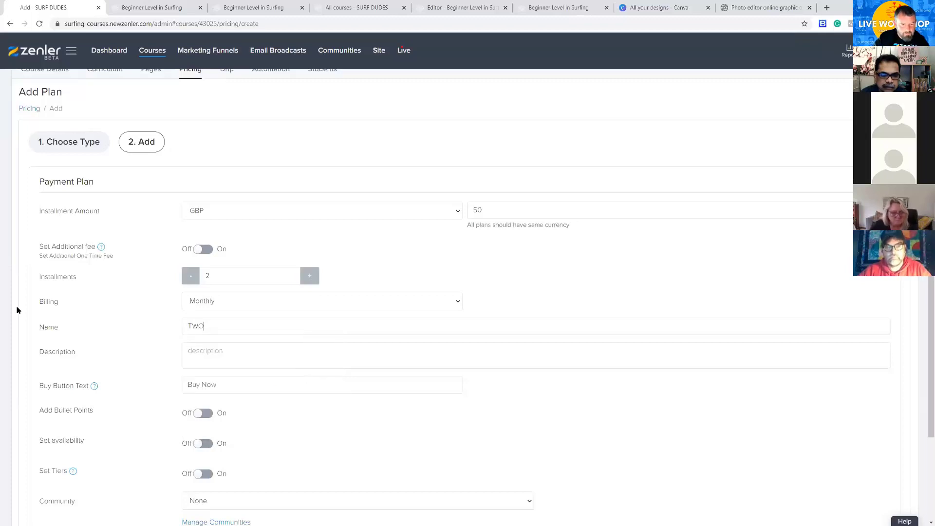
text( STA)
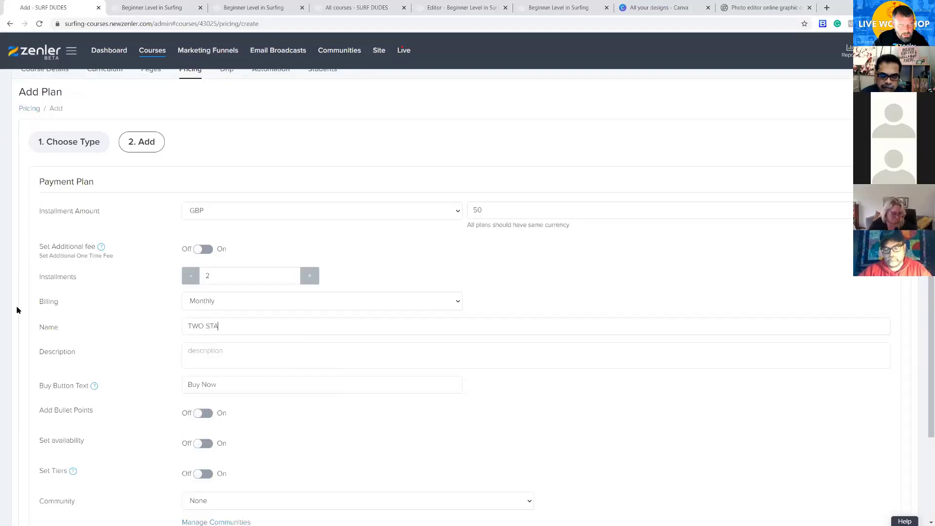
text(GE PLAN)
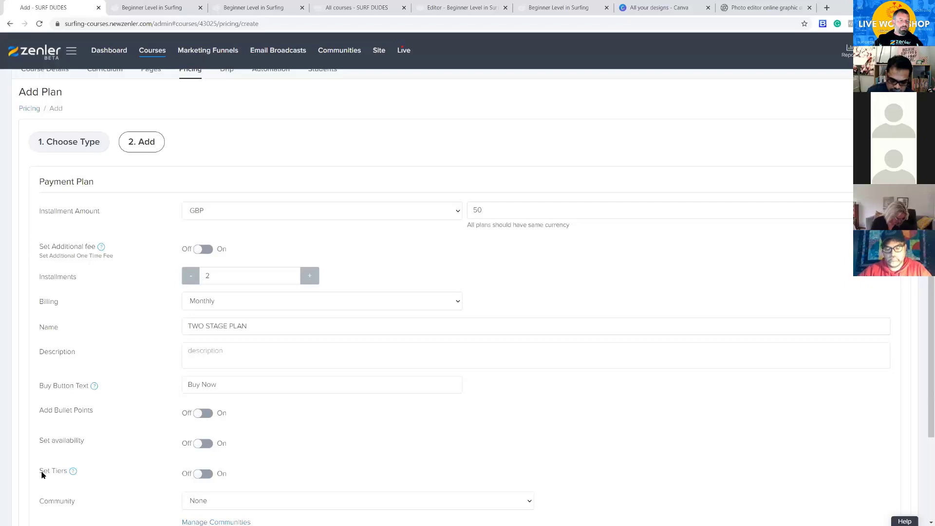
Read the help note on the additional fee setting, then save the new payment plan.
scroll(434, 426, down, 1)
scroll(384, 431, up, 3)
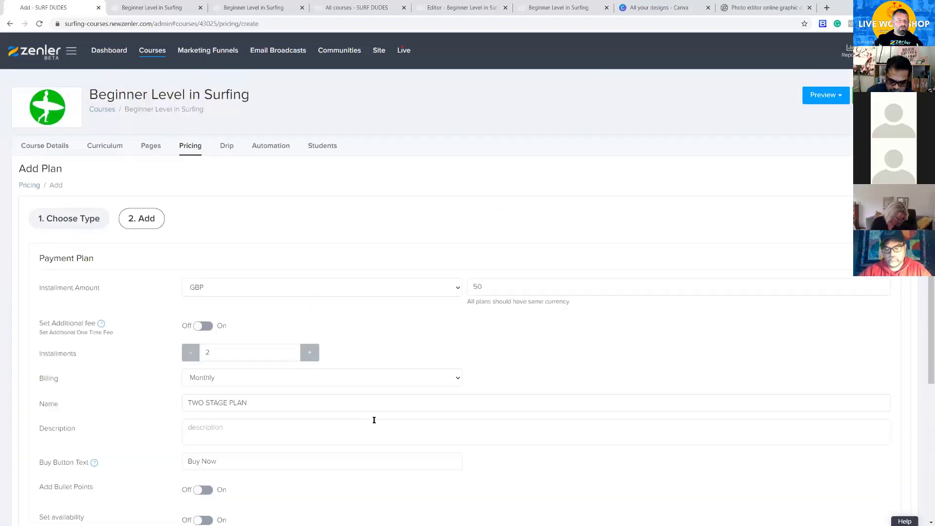
scroll(384, 395, down, 1)
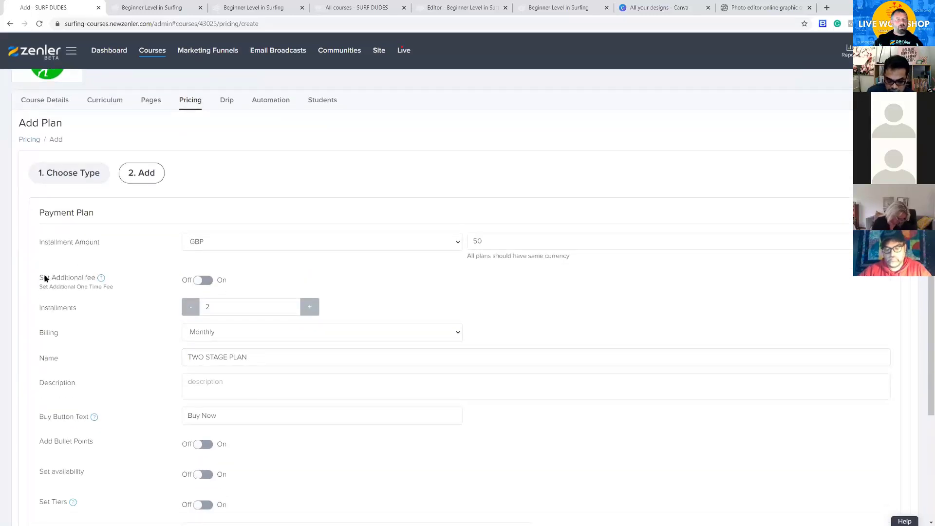
drag(39, 278, 83, 276)
mouse_move(99, 279)
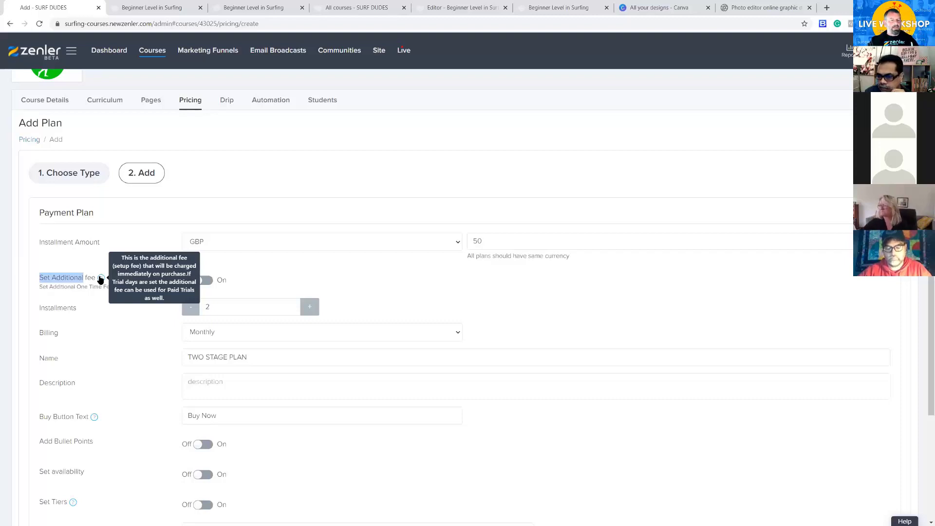
click(296, 261)
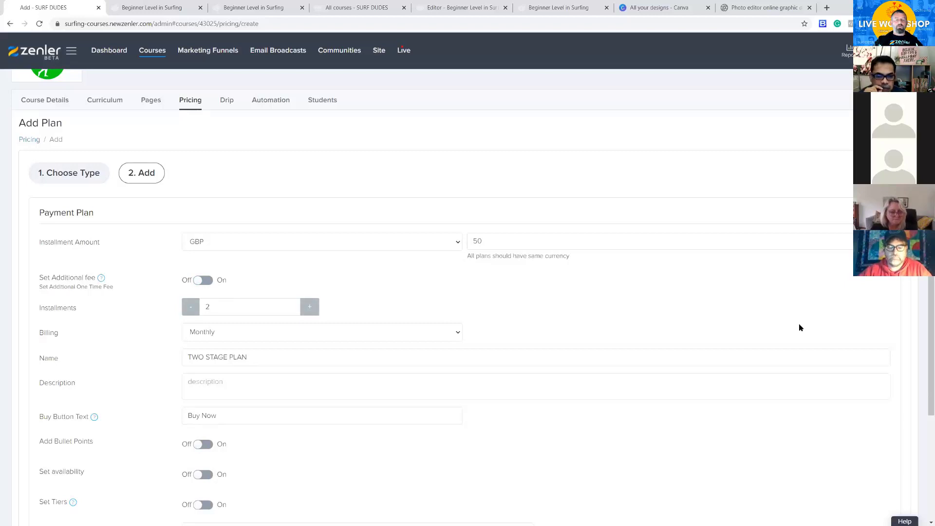
scroll(798, 324, down, 3)
click(876, 486)
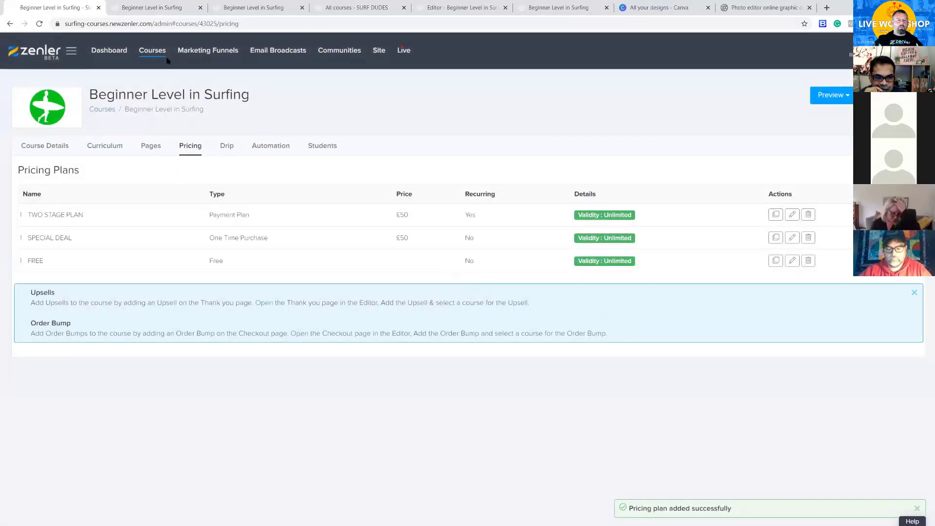
Check the plans in the reloaded sales page preview and examine the TWO STAGE PLAN's order summary at checkout.
click(138, 10)
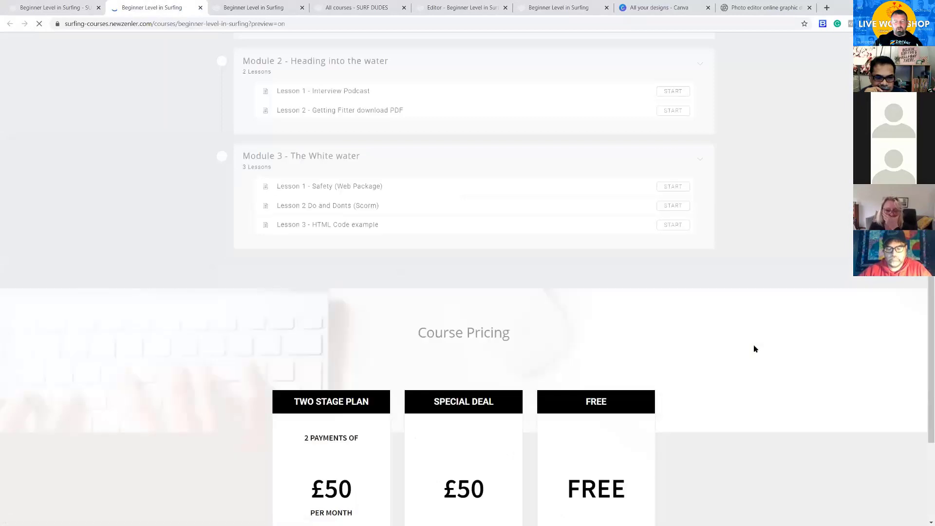
scroll(752, 344, down, 3)
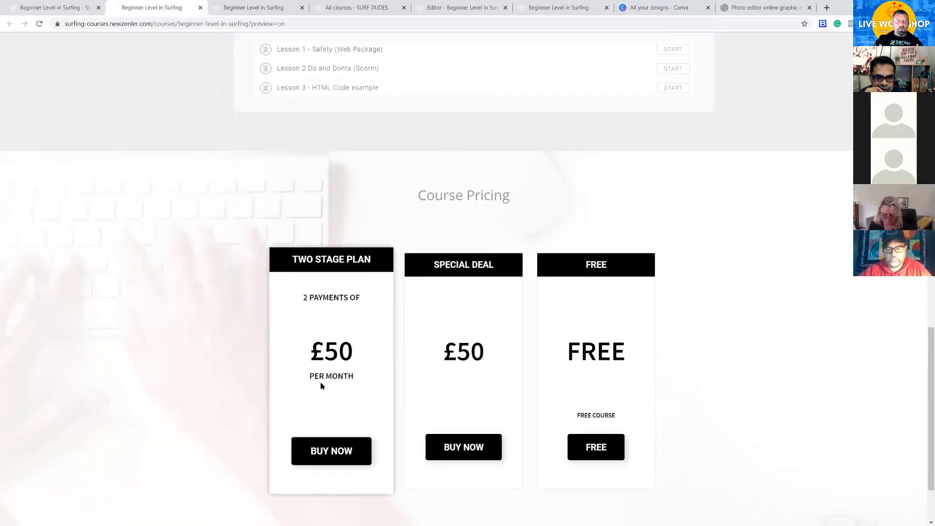
click(340, 452)
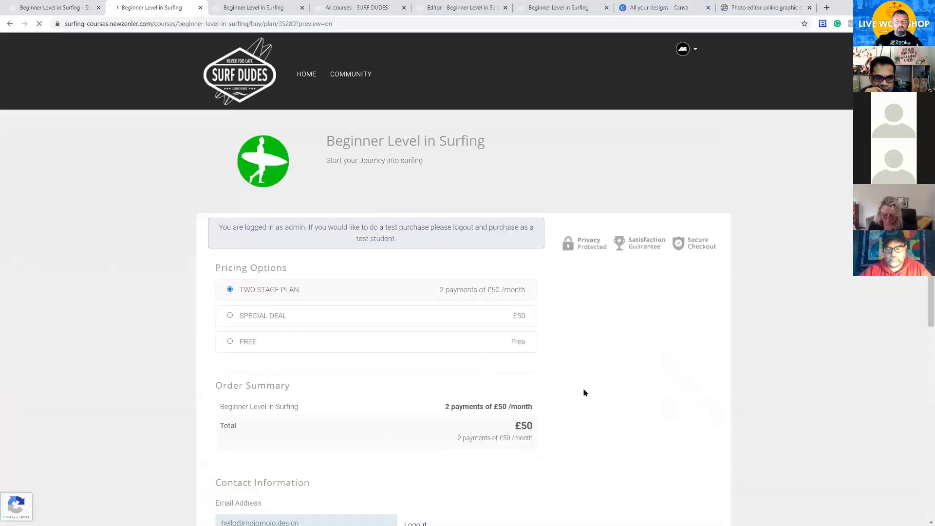
double_click(447, 406)
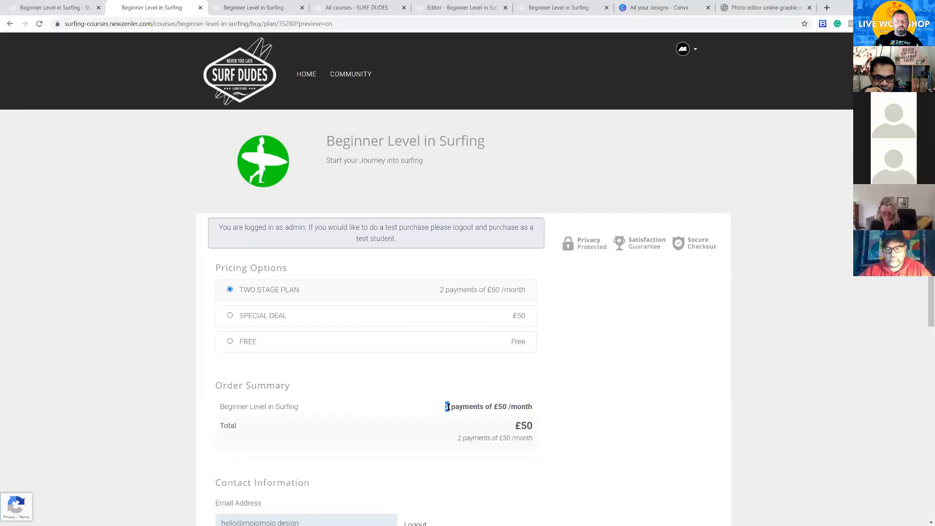
drag(449, 407, 511, 405)
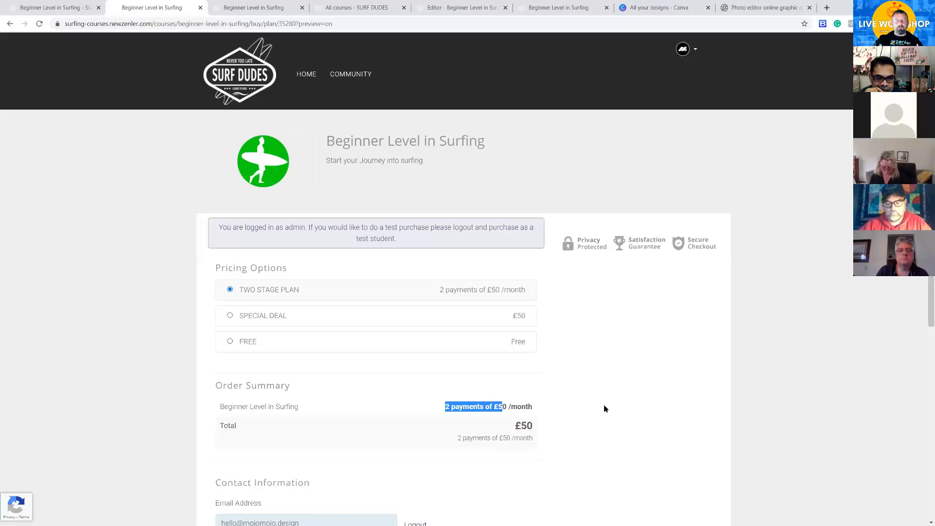
Edit the TWO STAGE PLAN in the course's pricing plans, set its price to 25 GBP and save the update.
click(41, 8)
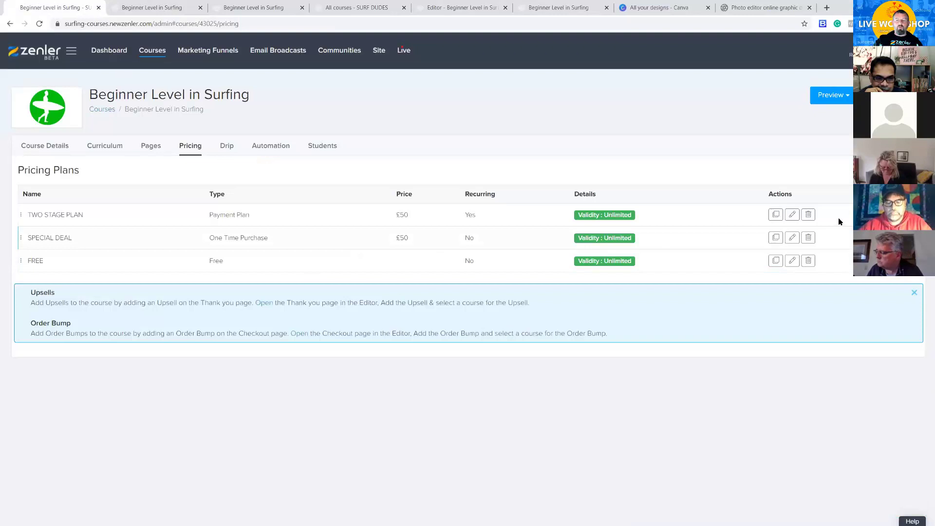
click(794, 217)
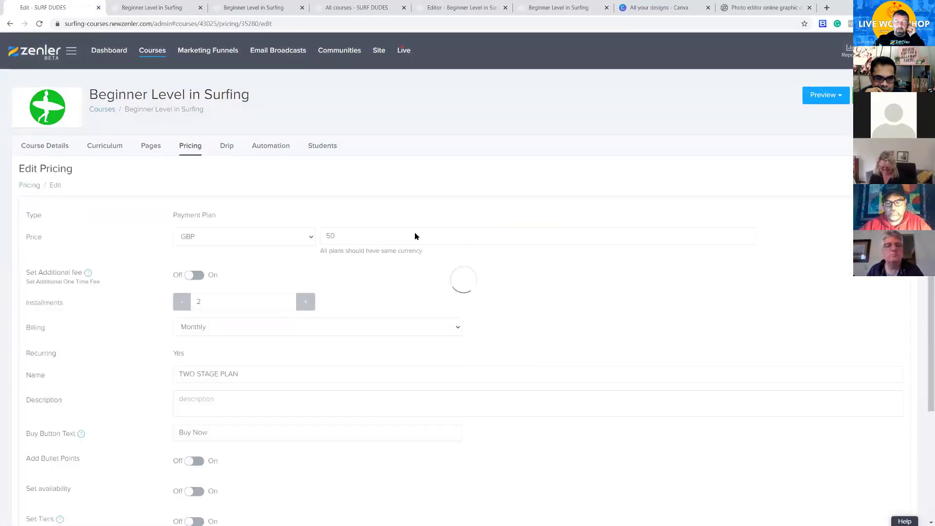
double_click(343, 238)
text(25)
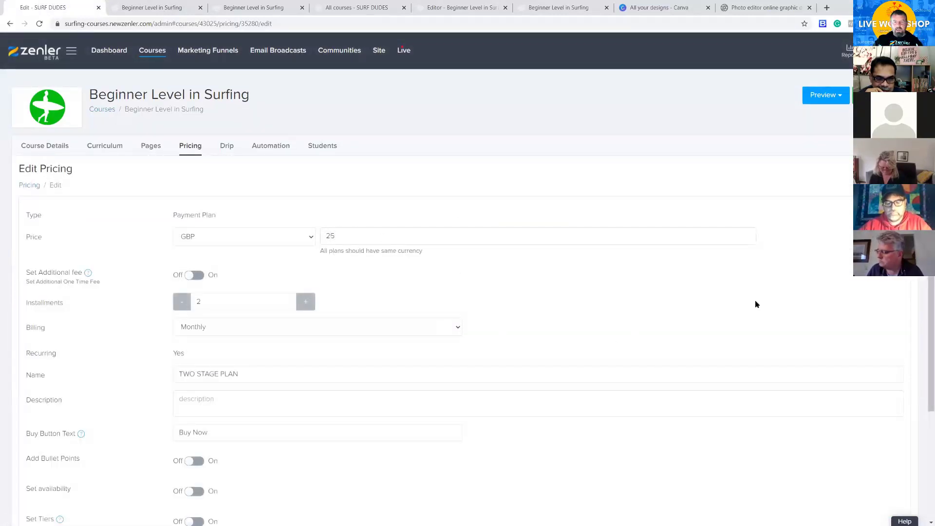
scroll(756, 304, down, 3)
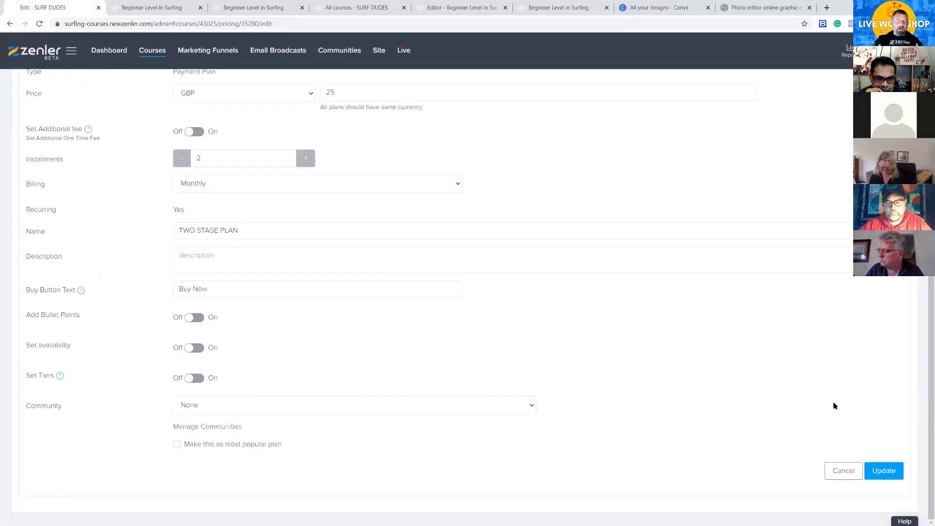
click(883, 469)
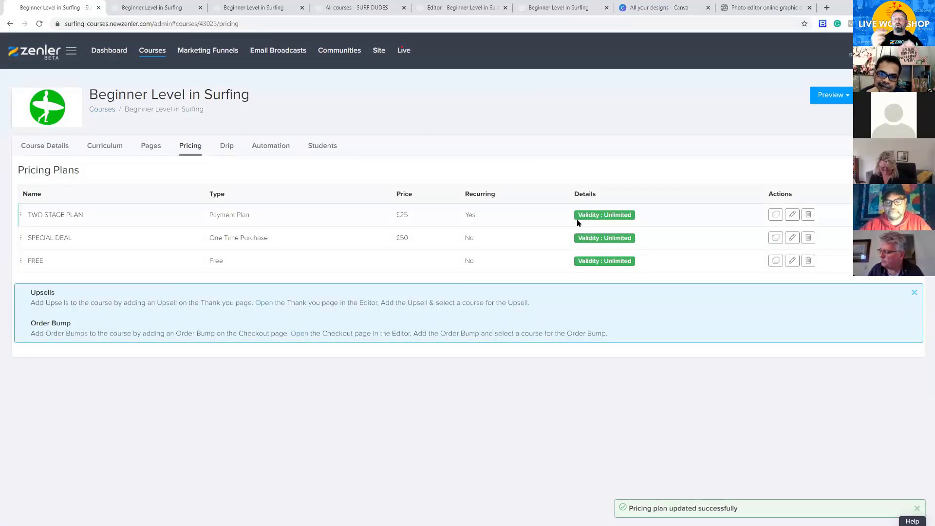
Reload the checkout page and the sales page preview to check the TWO STAGE PLAN's updated price.
click(149, 8)
click(39, 24)
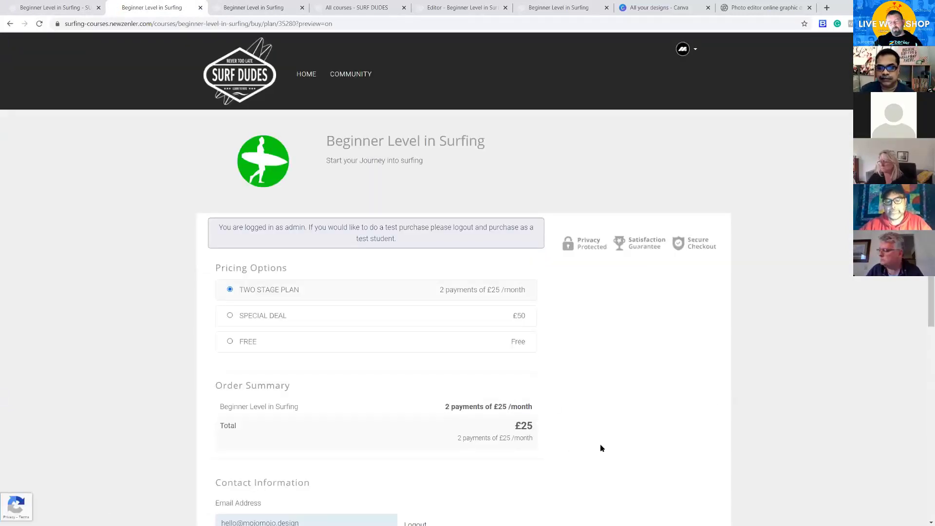
click(10, 24)
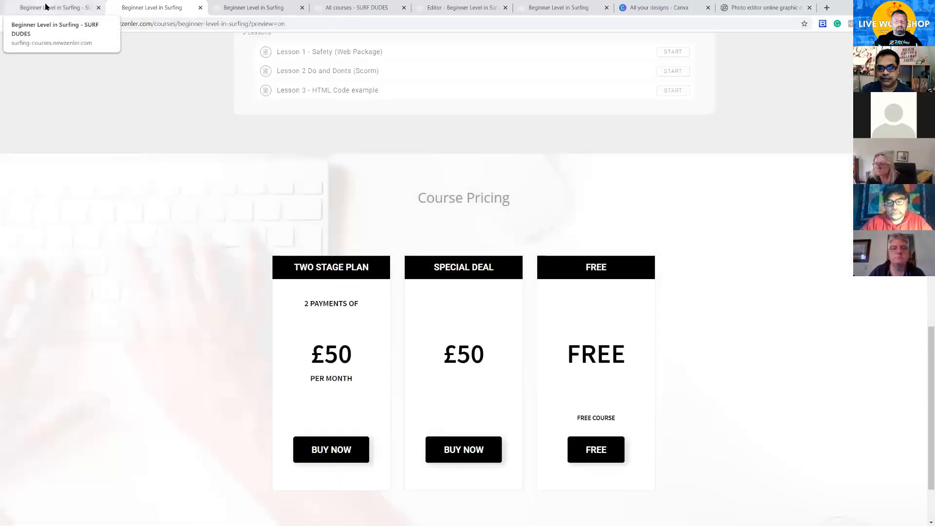
click(39, 24)
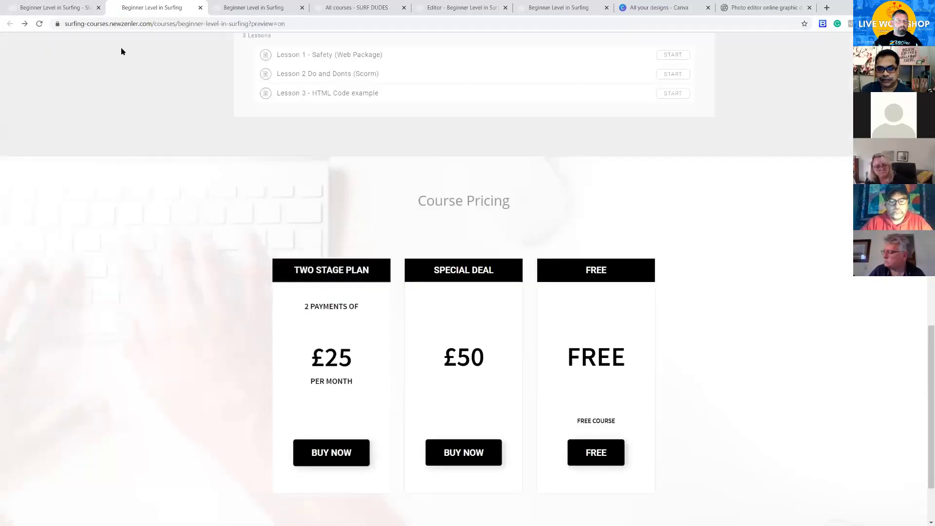
Return to the course's pricing plans and start adding a Subscription Plan.
click(67, 8)
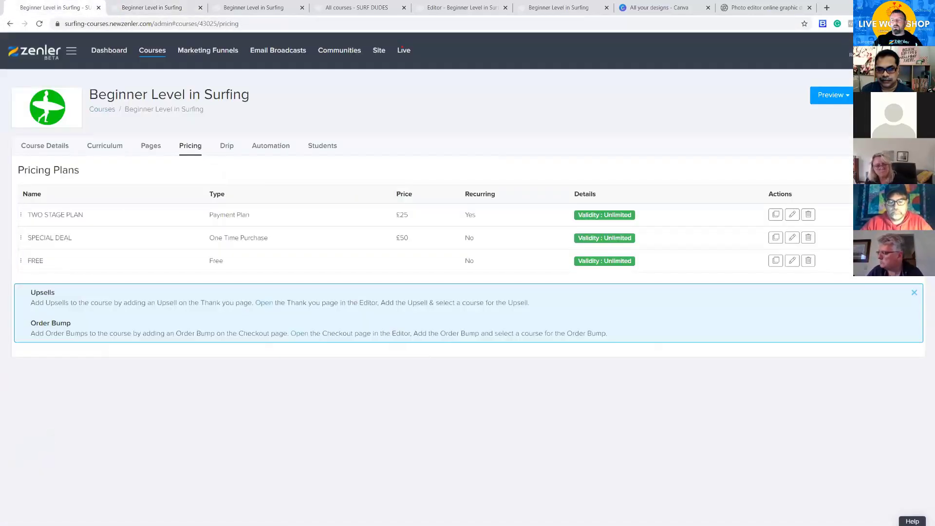
click(887, 170)
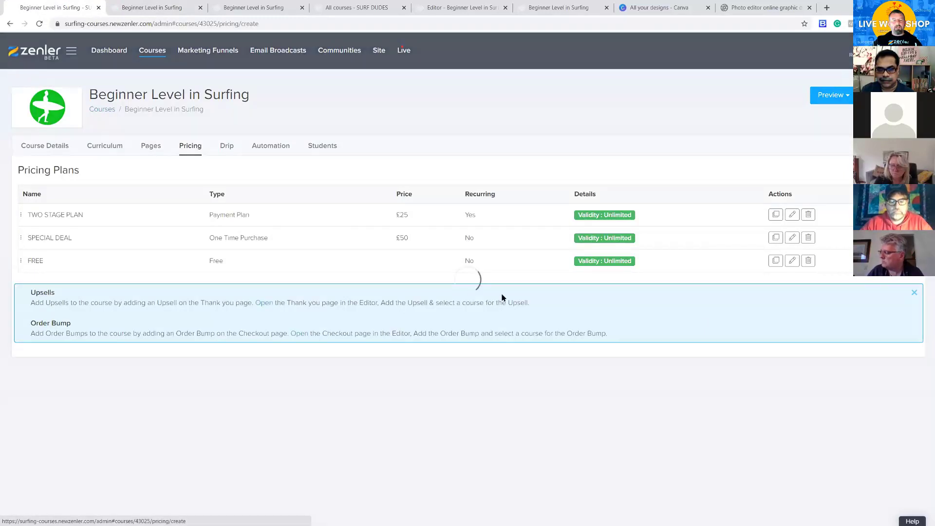
click(555, 317)
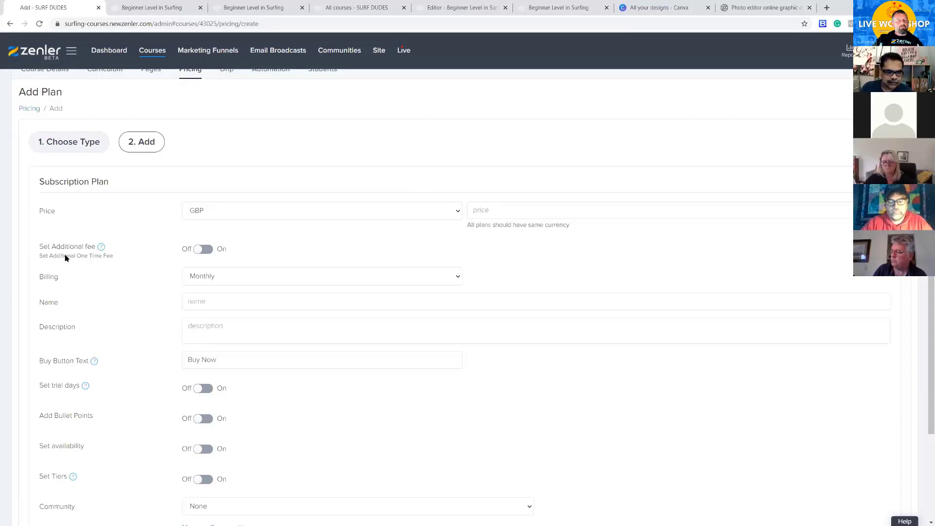
Review the Subscription Plan's billing intervals, then enable trial days and set a 30-day free trial.
click(288, 281)
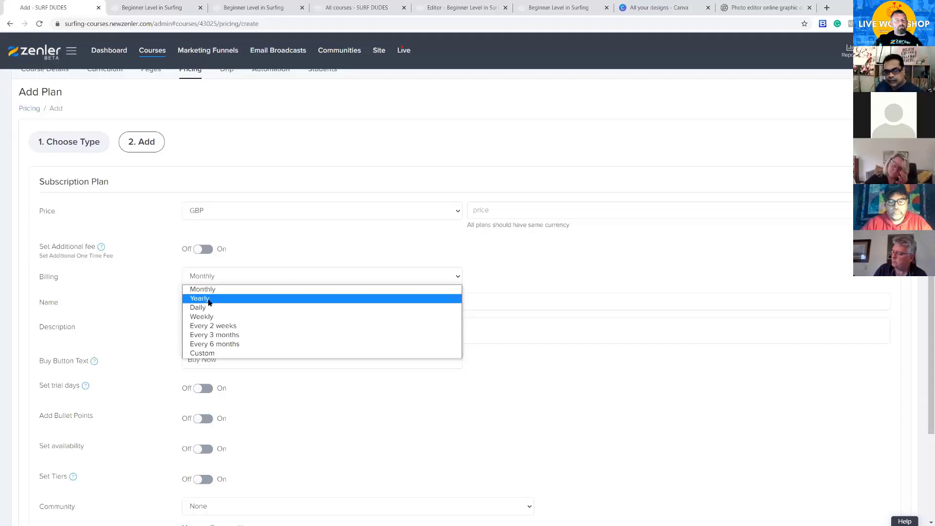
click(254, 250)
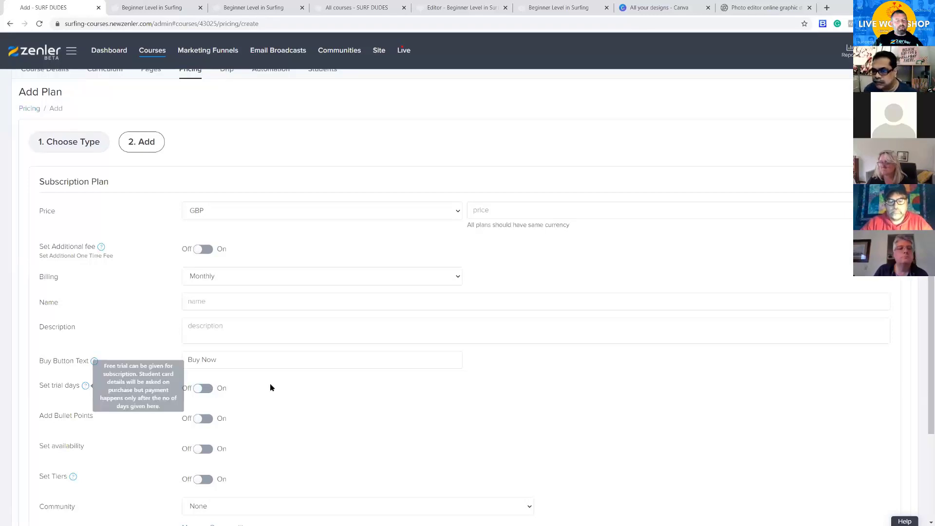
click(202, 389)
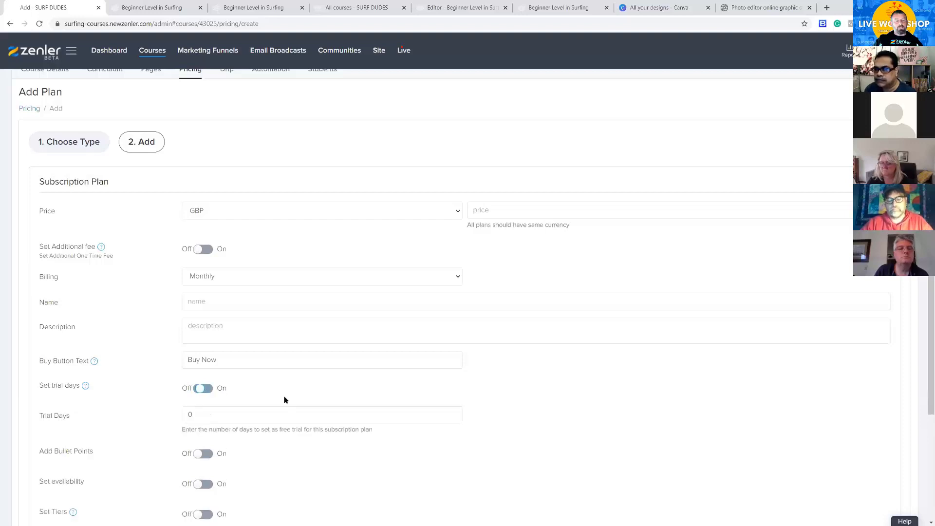
double_click(190, 414)
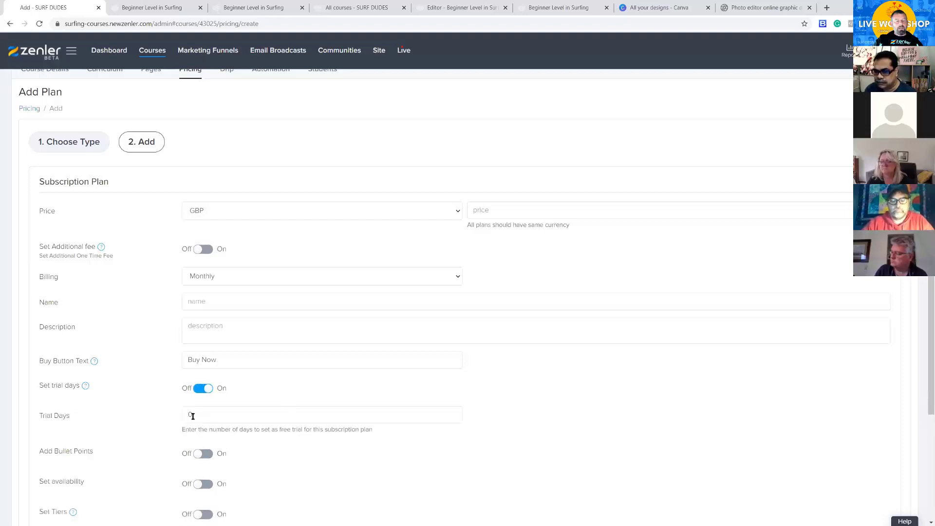
text(30)
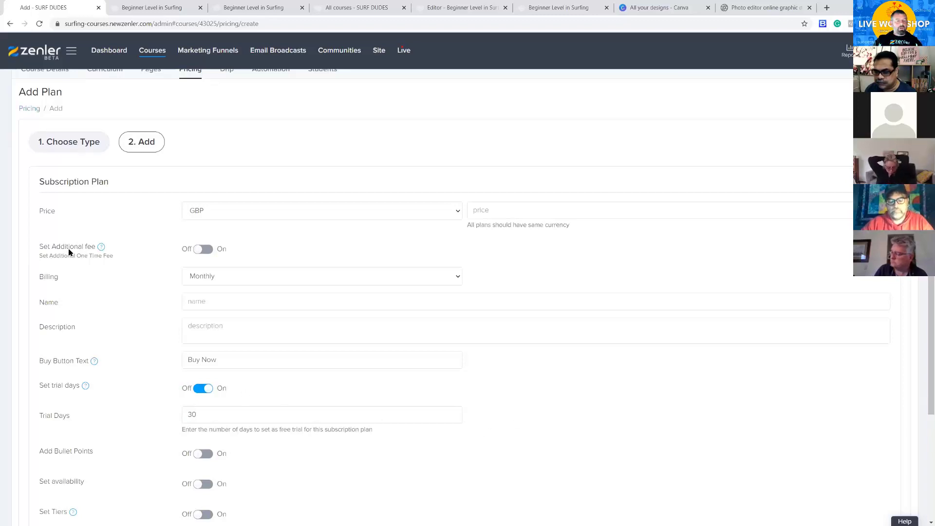
Enable the additional one-time fee on the Subscription Plan and examine its amount alongside the trial days.
click(204, 250)
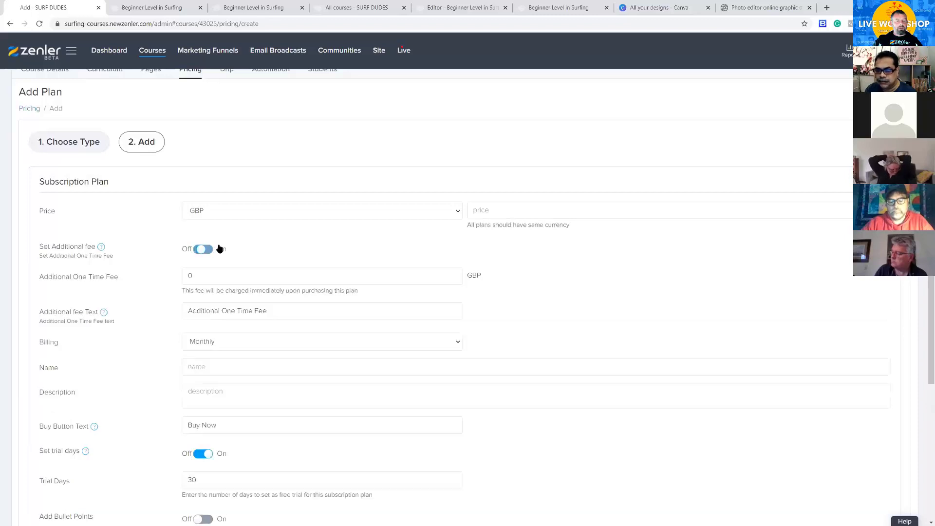
double_click(183, 277)
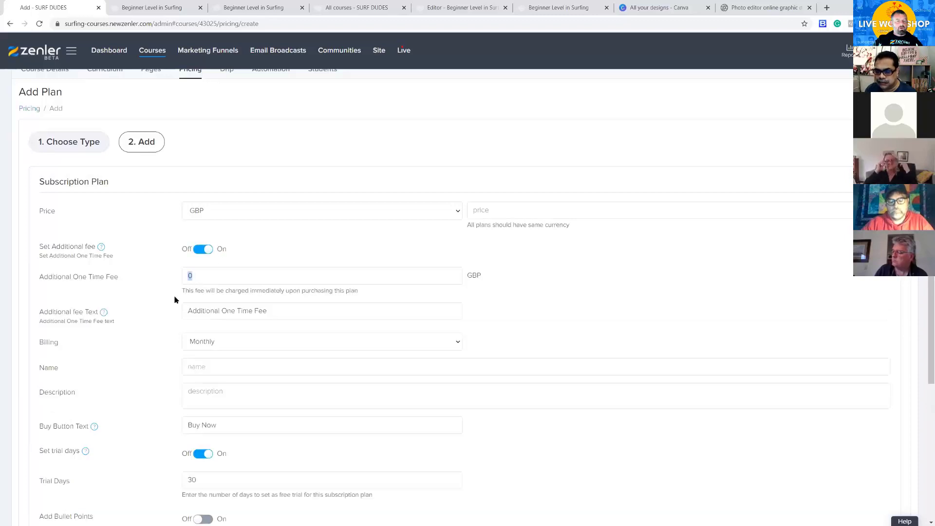
click(271, 255)
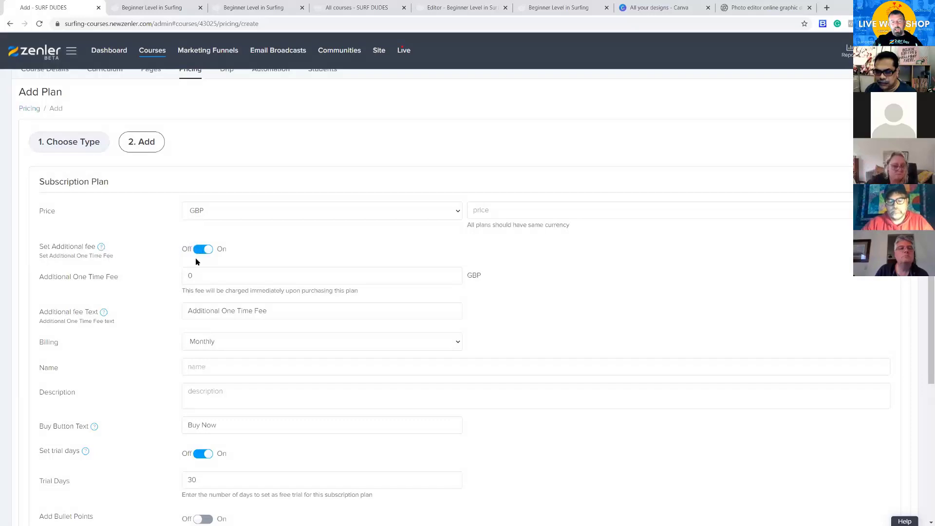
double_click(190, 275)
click(275, 464)
double_click(198, 479)
click(258, 450)
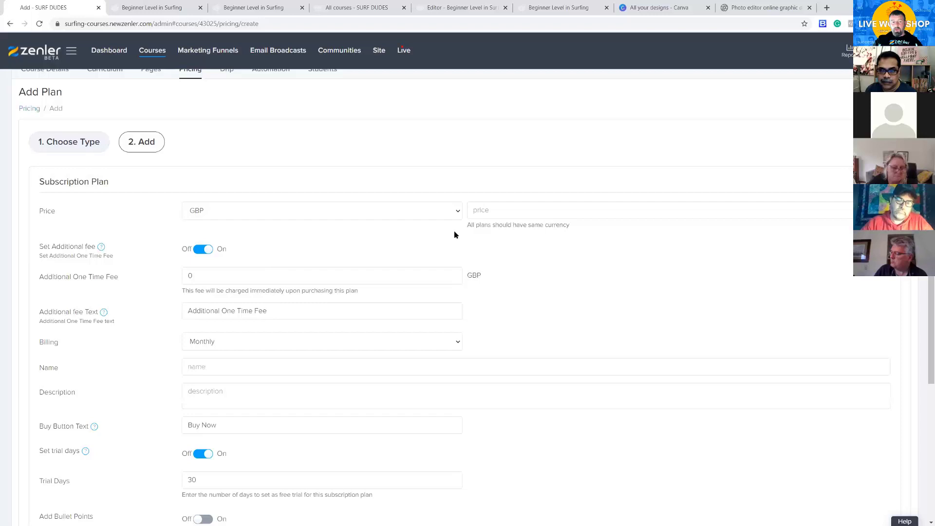
Set the Subscription Plan's price to 50 GBP and turn off the additional fee and trial days.
click(486, 210)
text(50)
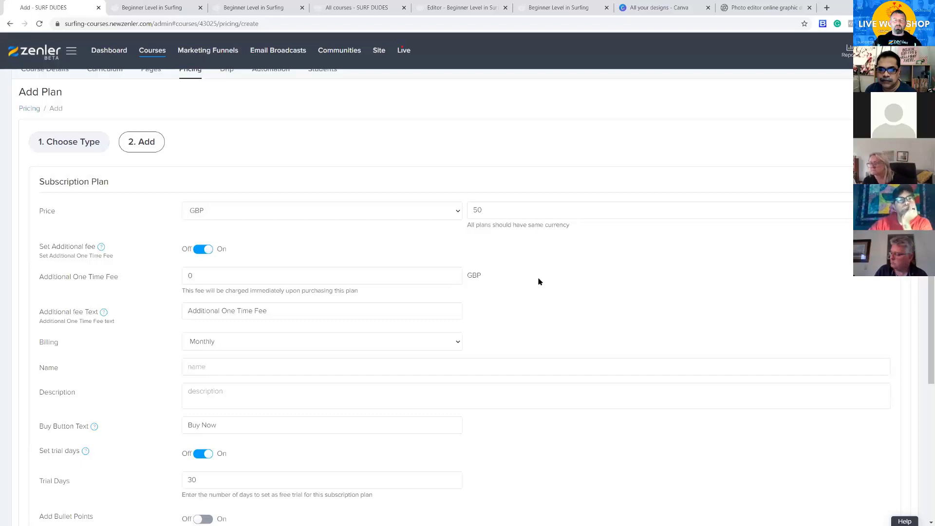
click(204, 249)
click(203, 388)
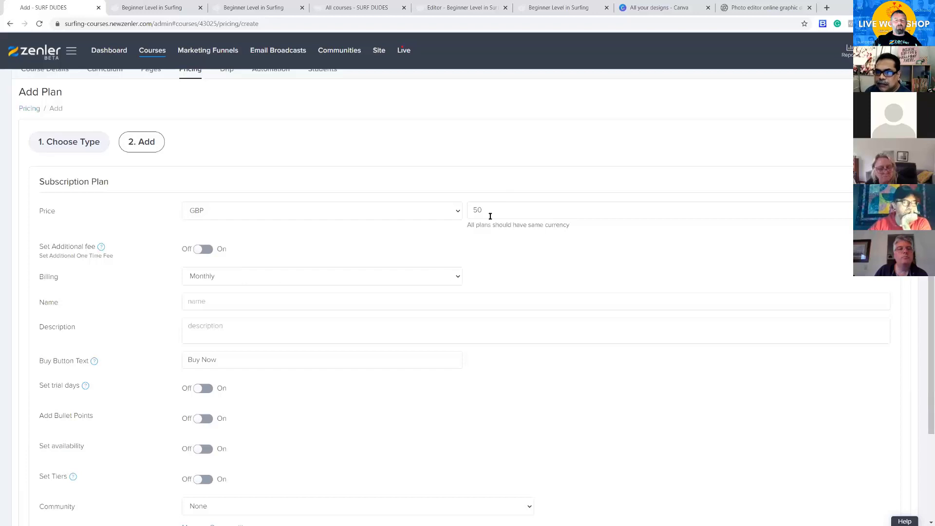
Look through the currencies and billing intervals offered for the Subscription Plan.
click(453, 212)
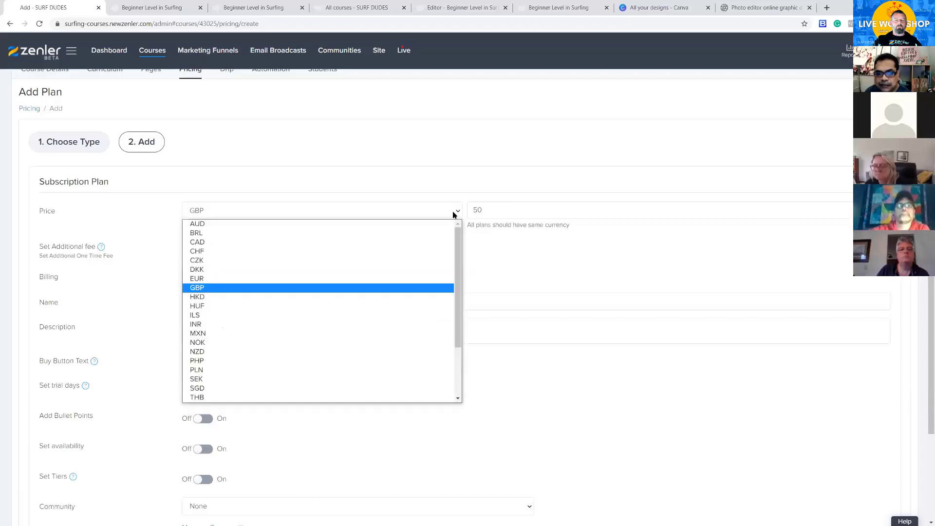
click(633, 259)
click(457, 277)
click(553, 254)
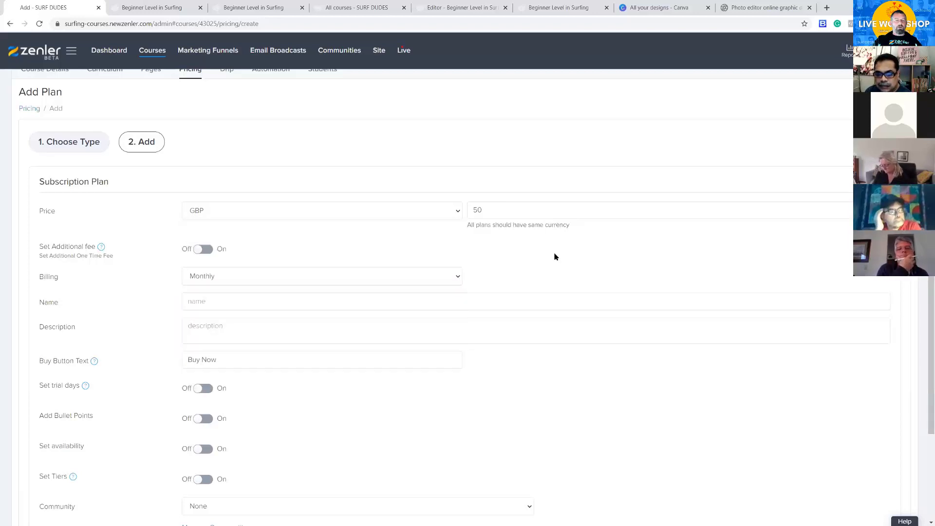
Name the plan SUBSCRIPTION and finish adding it to the course's pricing plans.
click(205, 299)
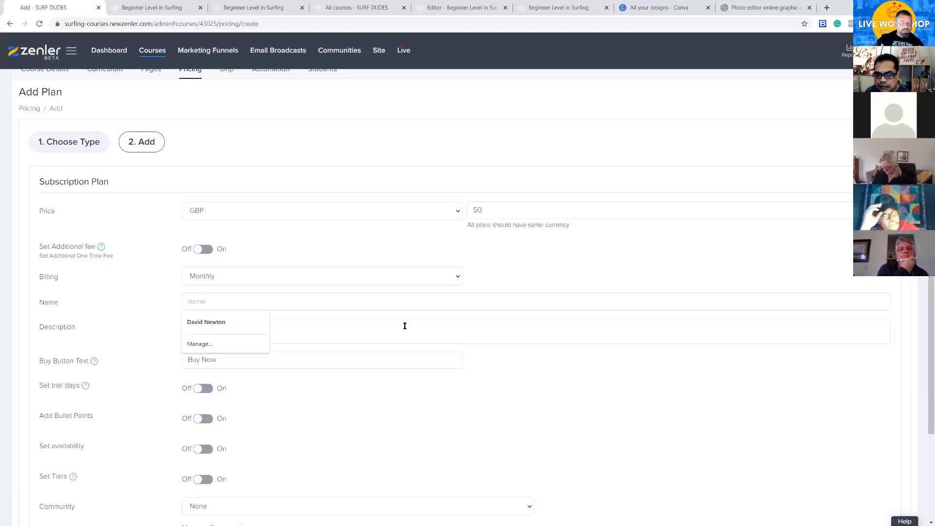
text(SUBS)
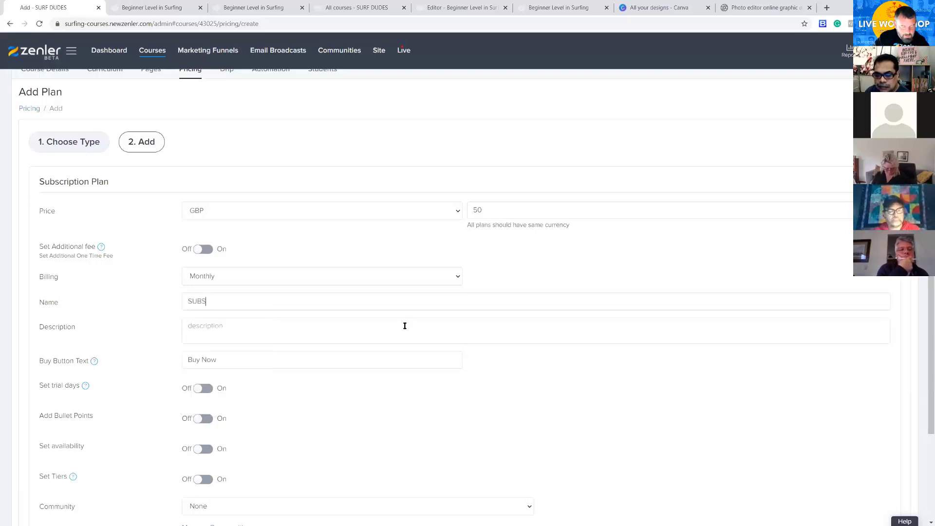
text(CRIPTION)
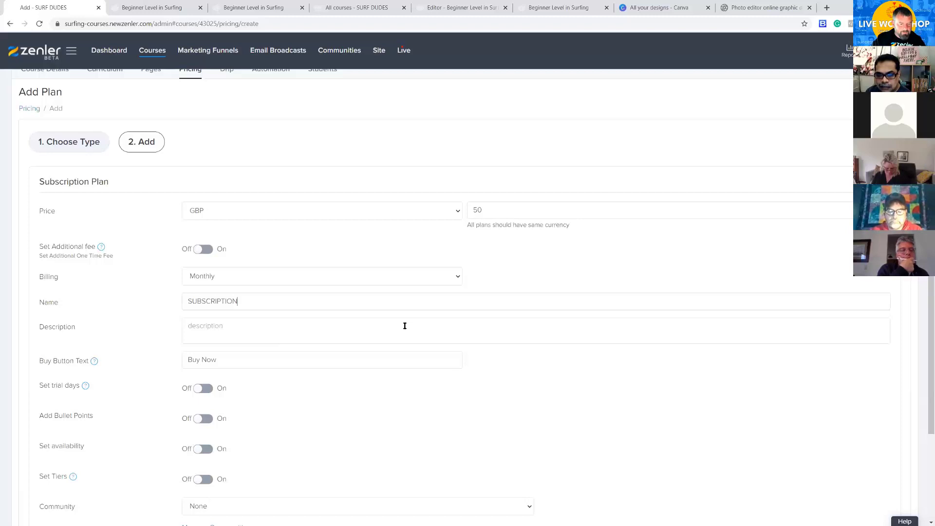
scroll(596, 437, down, 3)
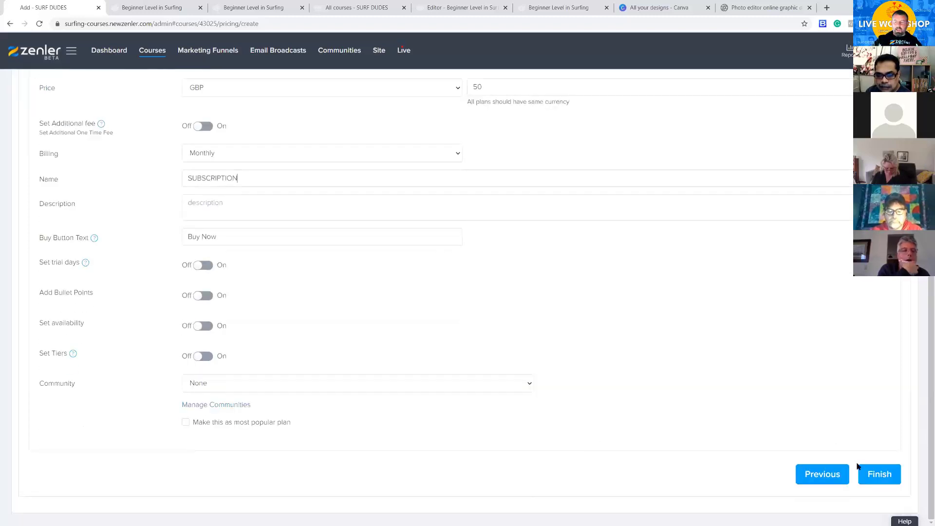
click(869, 474)
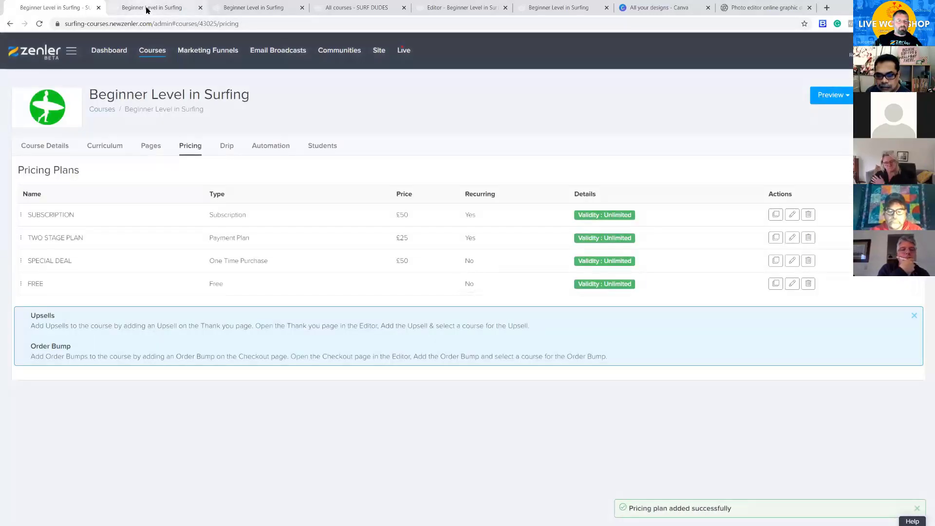
Reload the sales page preview, open the SUBSCRIPTION plan's checkout and examine its order summary.
click(151, 8)
click(39, 24)
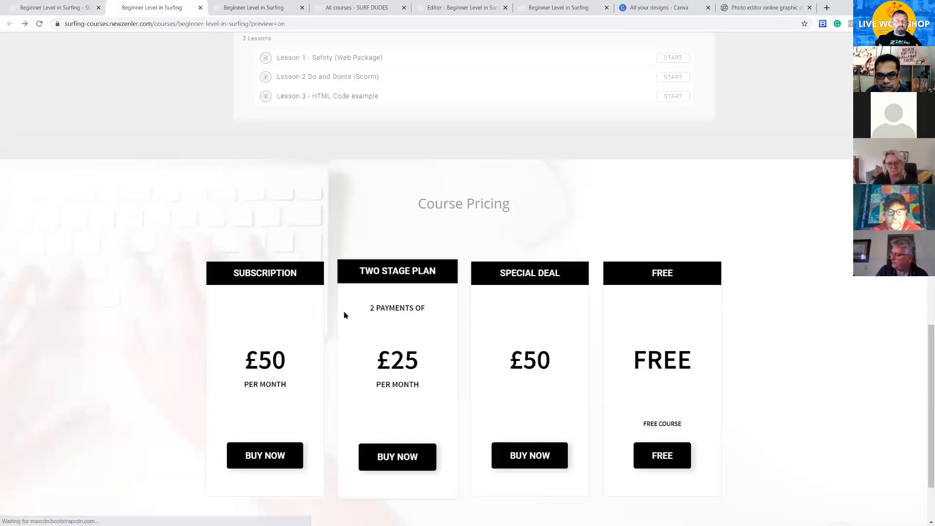
click(270, 456)
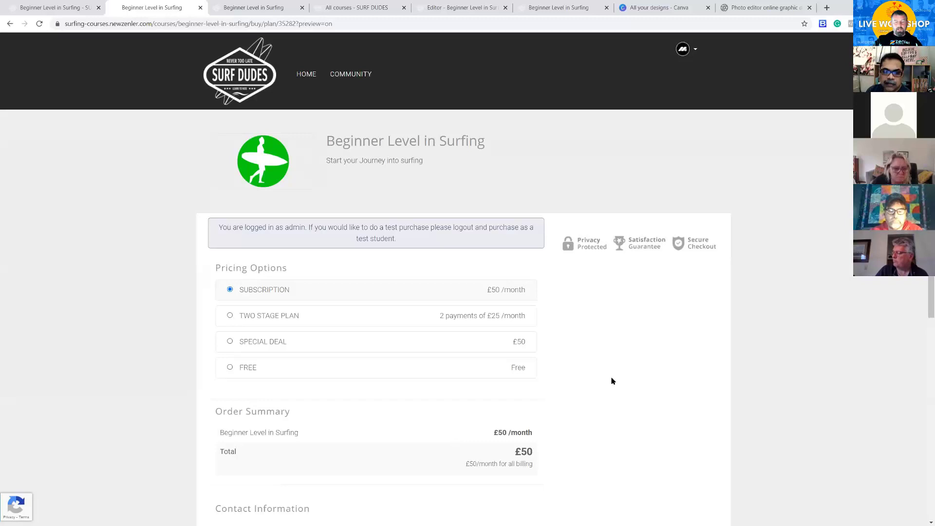
drag(466, 464, 588, 457)
click(591, 456)
scroll(612, 444, down, 2)
scroll(609, 443, up, 2)
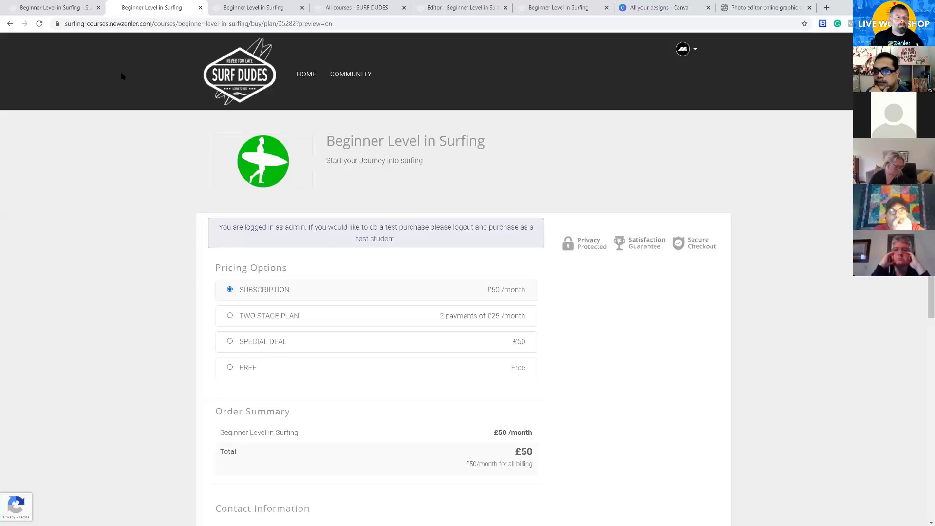
Return to the pricing plans and consult the drip, tier or bundles point in the Acrobat worksheet, then put the worksheet away.
click(34, 7)
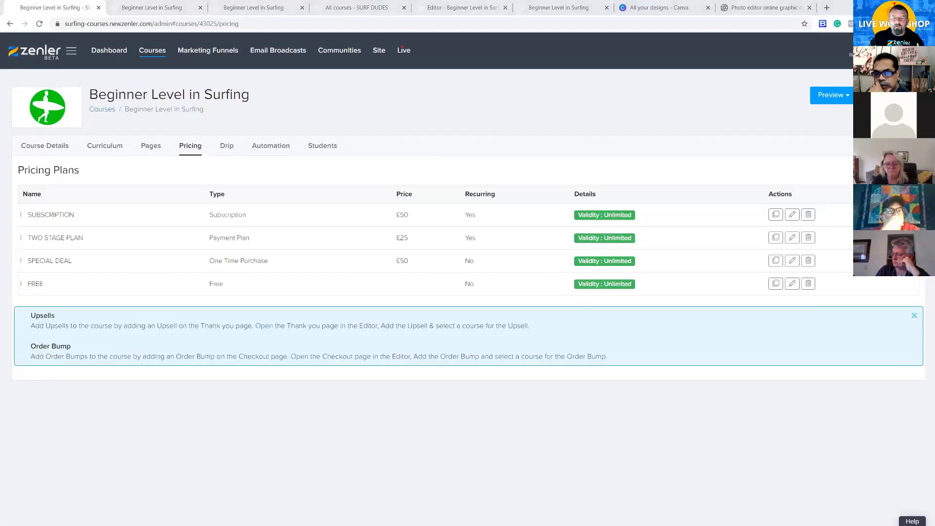
key(alt+Tab)
drag(201, 207, 225, 217)
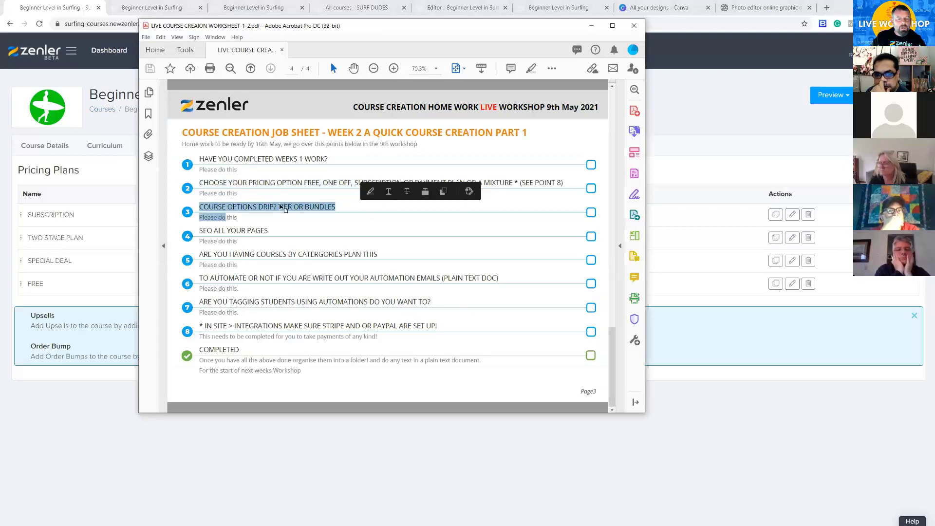
click(293, 207)
mouse_move(293, 207)
mouse_down()
mouse_move(258, 206)
mouse_move(279, 206)
mouse_up()
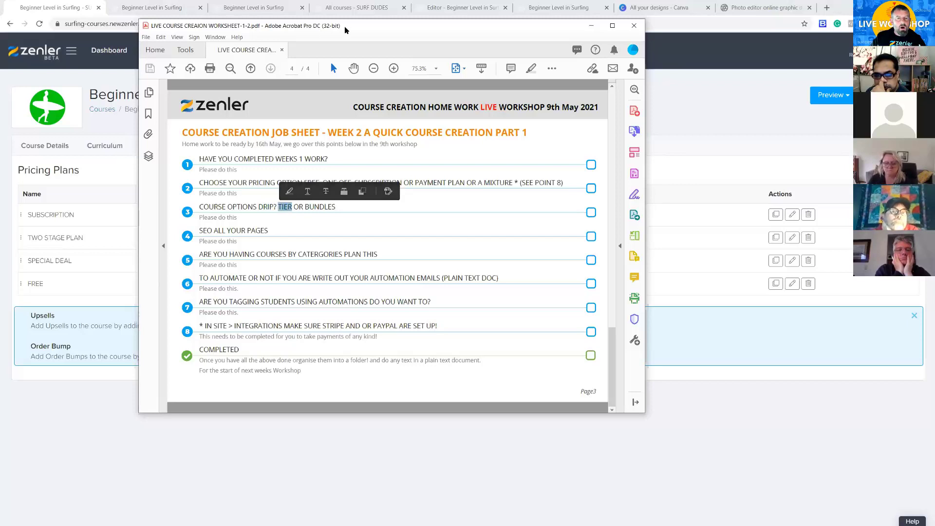
drag(350, 30, 374, 50)
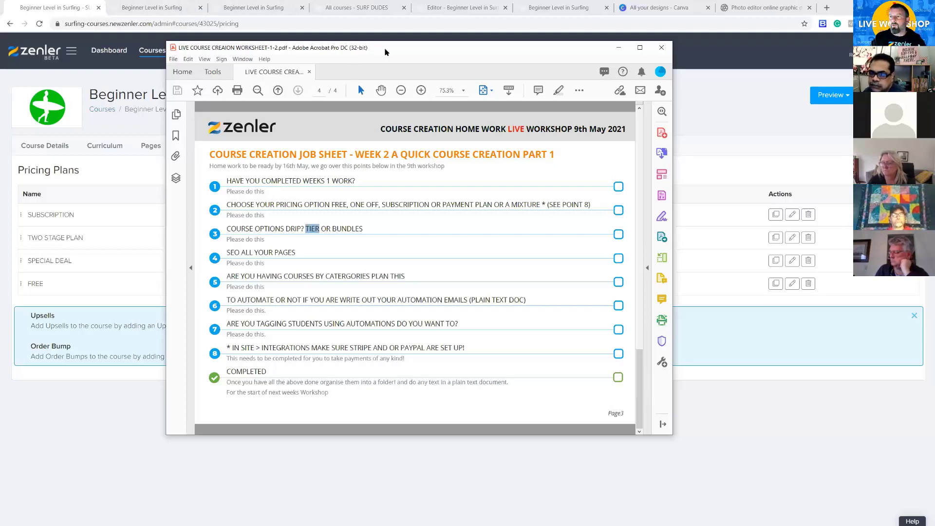
click(618, 47)
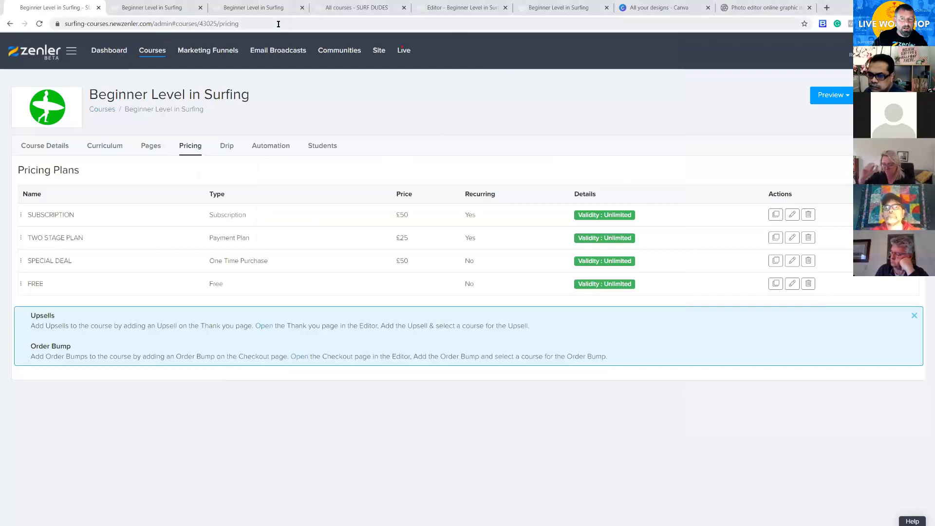
Open tutorials.newzenler.com in a new browser tab and examine the NZ MASTERCLASS BUNDLE section as a bundle example.
click(826, 7)
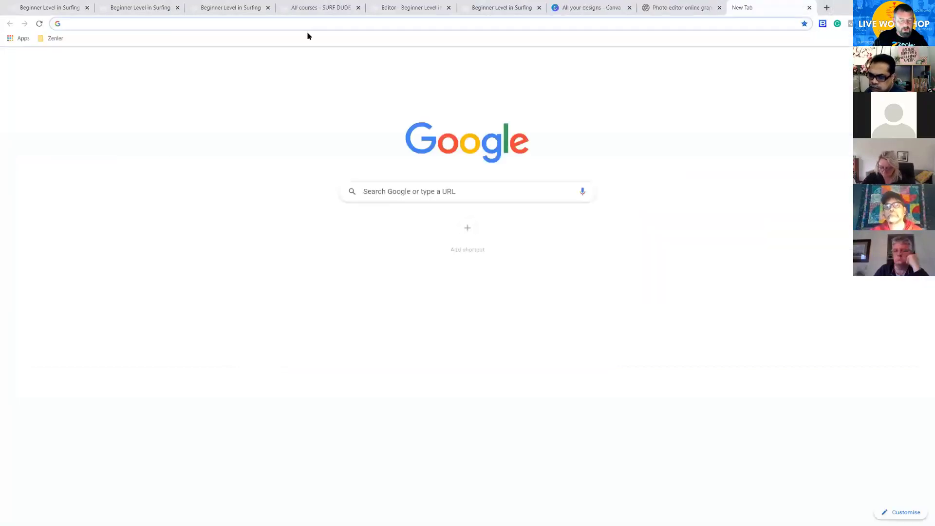
text(tut)
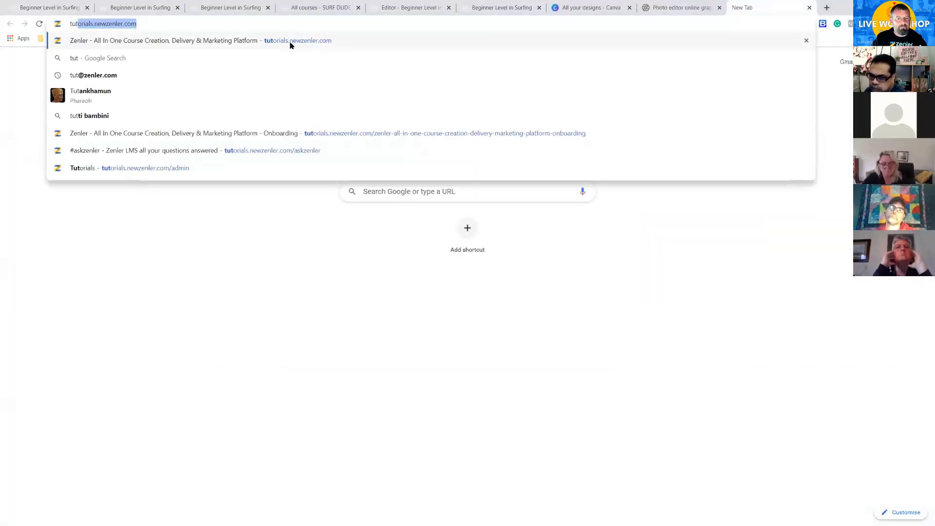
click(290, 41)
scroll(605, 287, down, 15)
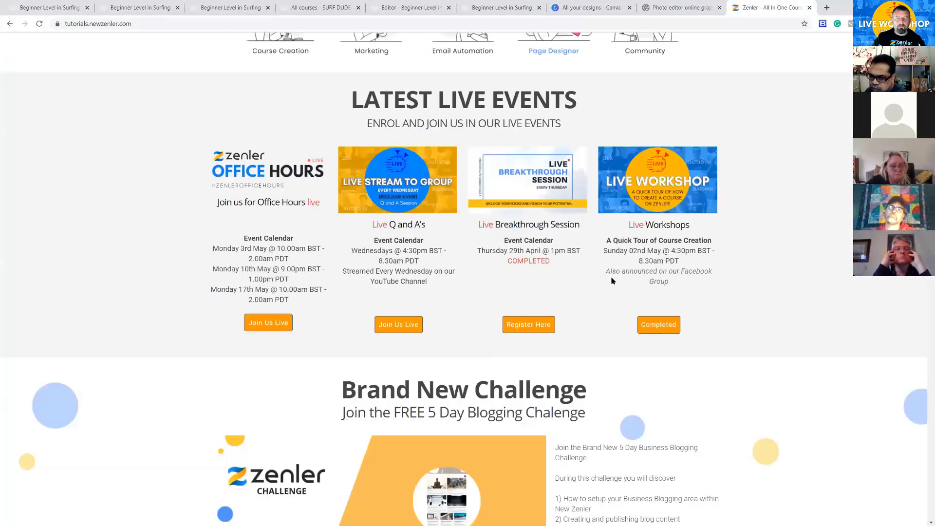
scroll(604, 288, down, 1)
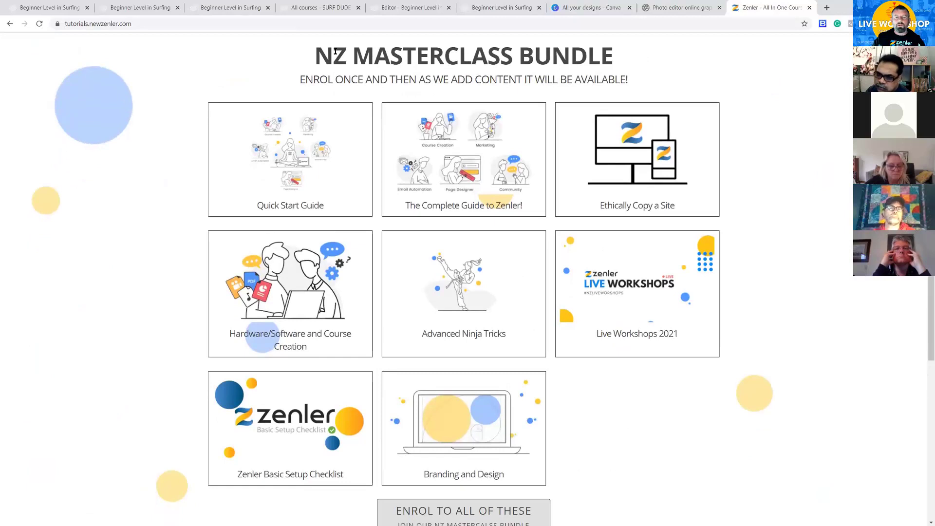
drag(322, 54, 620, 55)
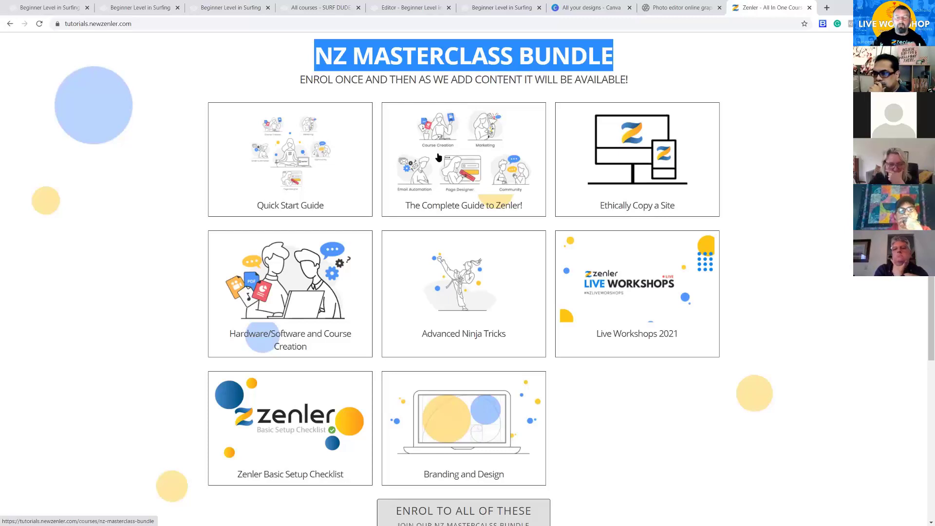
Return to the SURF DUDES admin, open the Bundles page for its courses and bring the worksheet PDF back up.
click(46, 7)
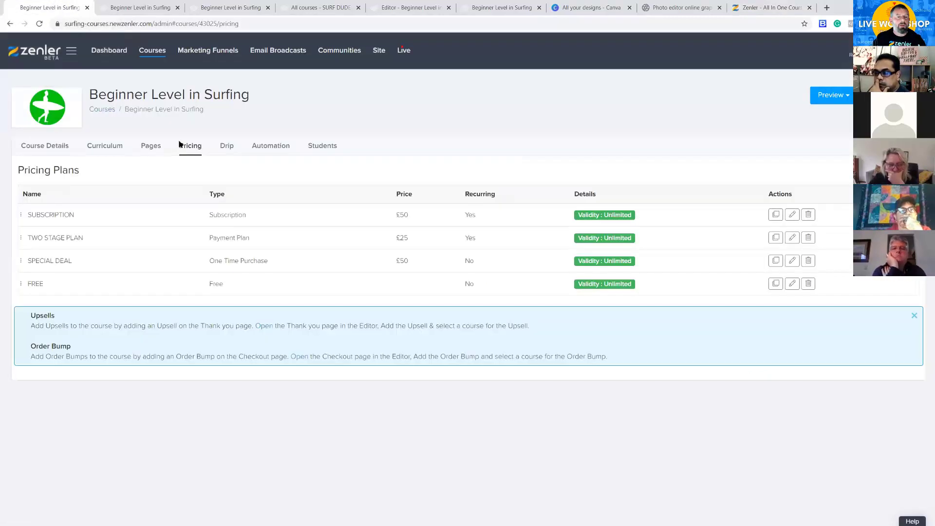
click(152, 50)
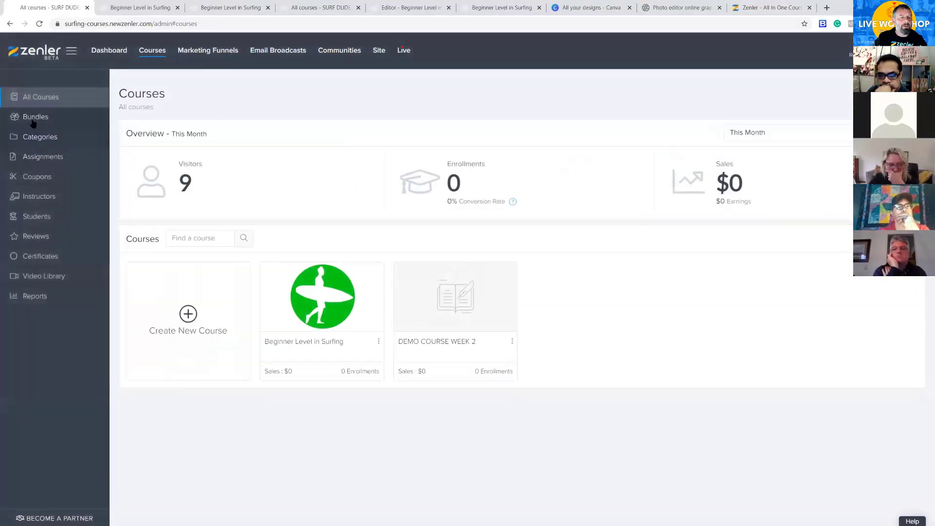
click(41, 116)
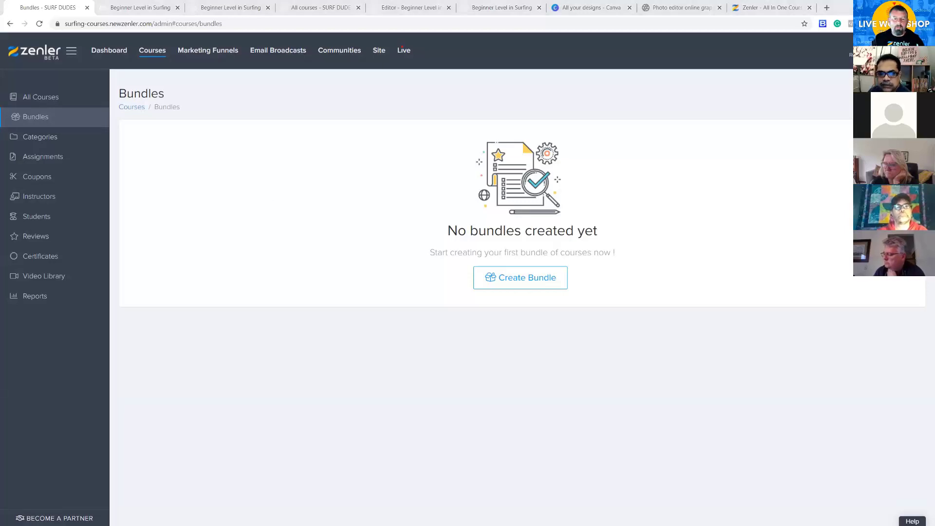
key(alt+Tab)
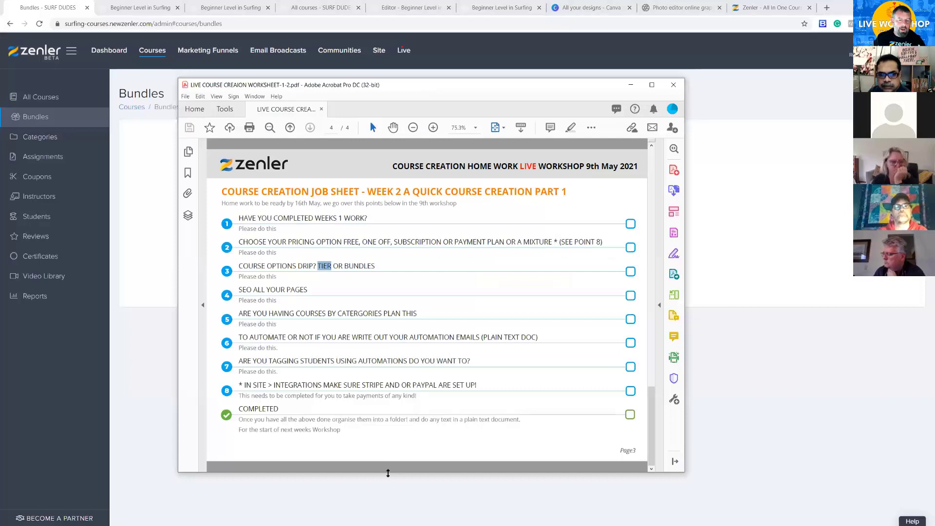
Enlarge the worksheet window, highlight the SEO ALL YOUR PAGES point, and put the worksheet away.
drag(389, 473, 392, 495)
mouse_move(240, 303)
mouse_down()
mouse_move(358, 304)
mouse_move(239, 303)
mouse_up()
click(320, 305)
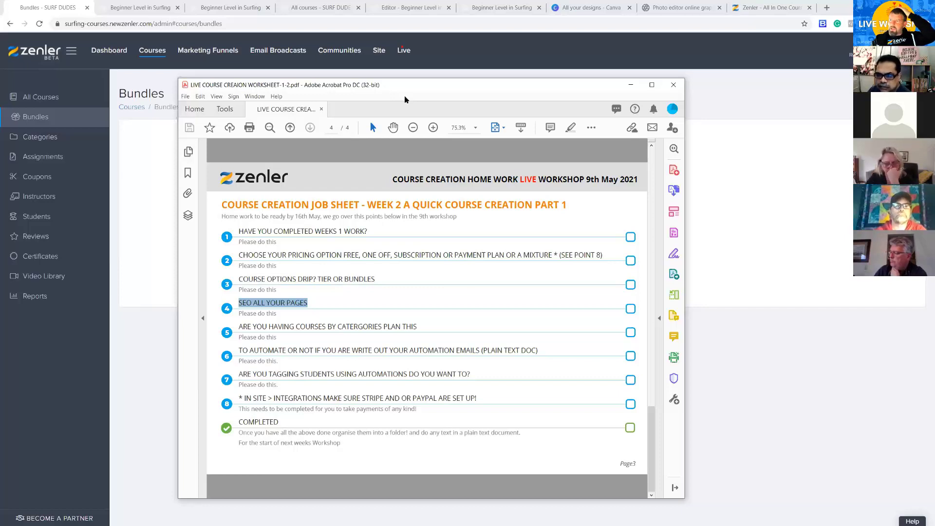
click(631, 85)
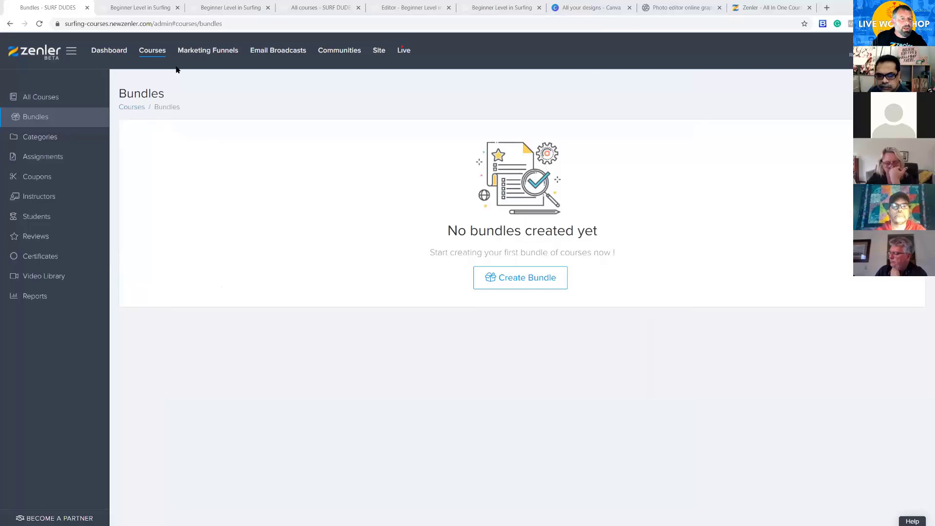
Open the Beginner Level in Surfing course's sales page in the page editor and bring up its SEO settings.
click(155, 55)
click(309, 296)
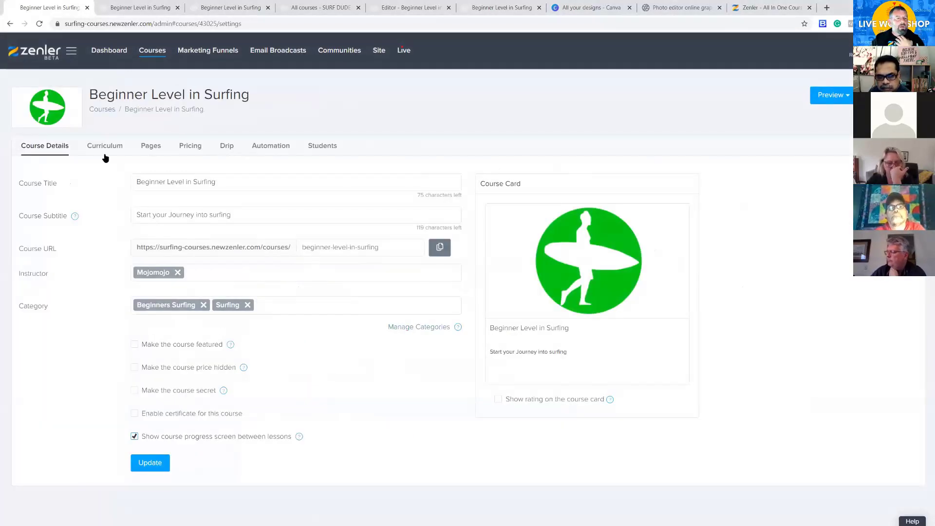
click(151, 146)
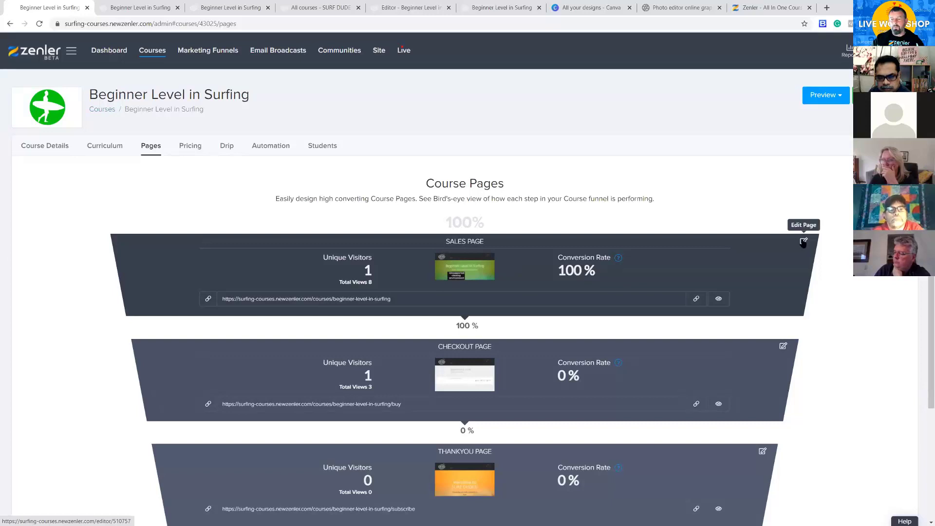
click(803, 242)
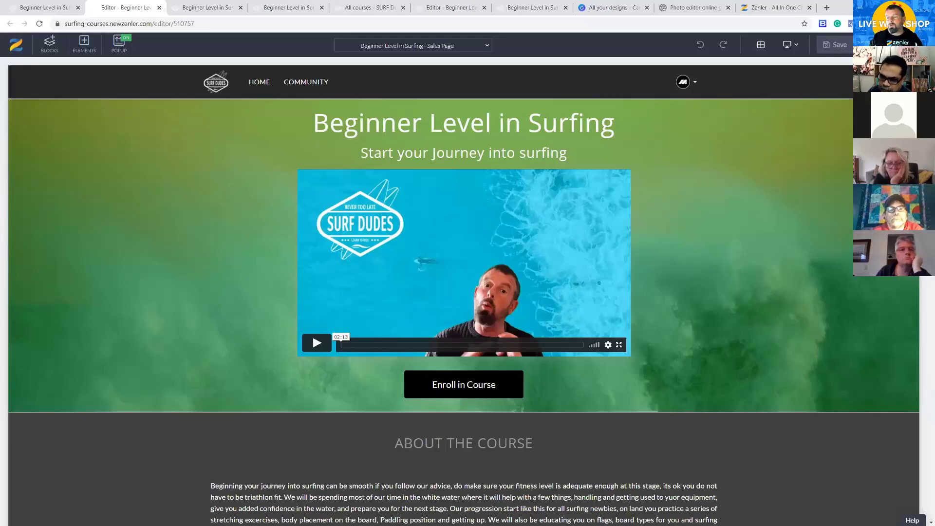
click(917, 44)
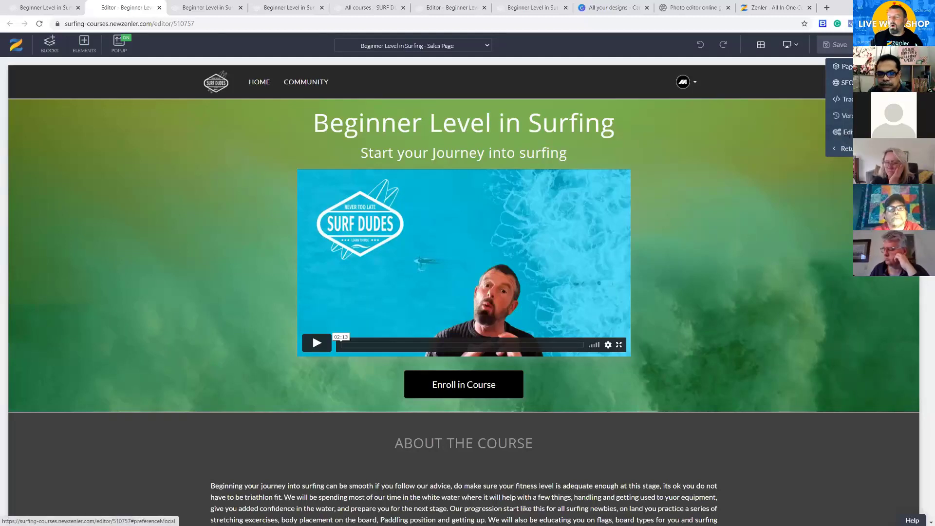
click(844, 83)
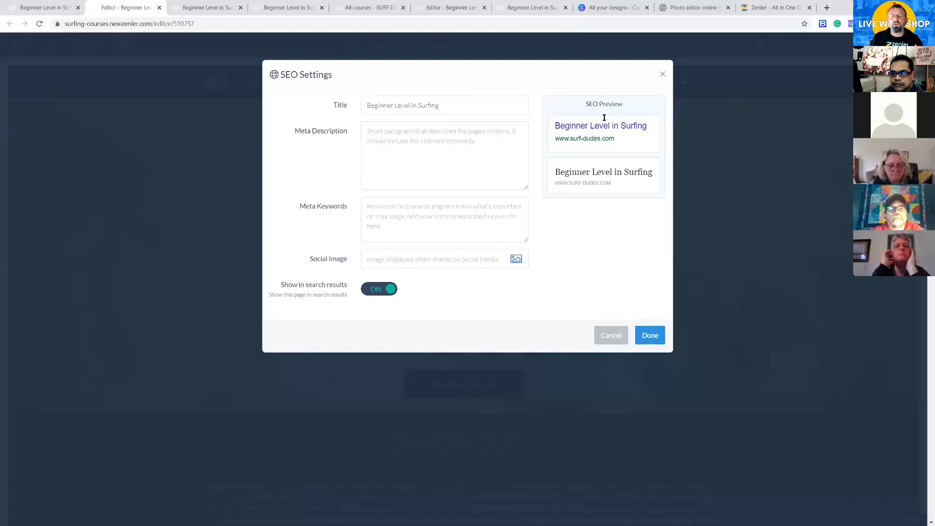
Examine the title, meta description and SEO preview of the sales page, then close the SEO settings.
drag(587, 103, 625, 104)
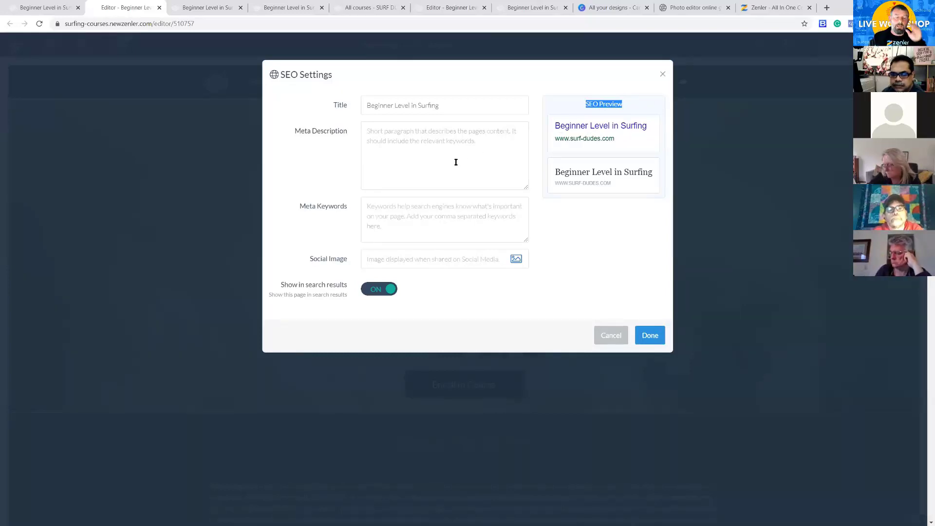
click(422, 142)
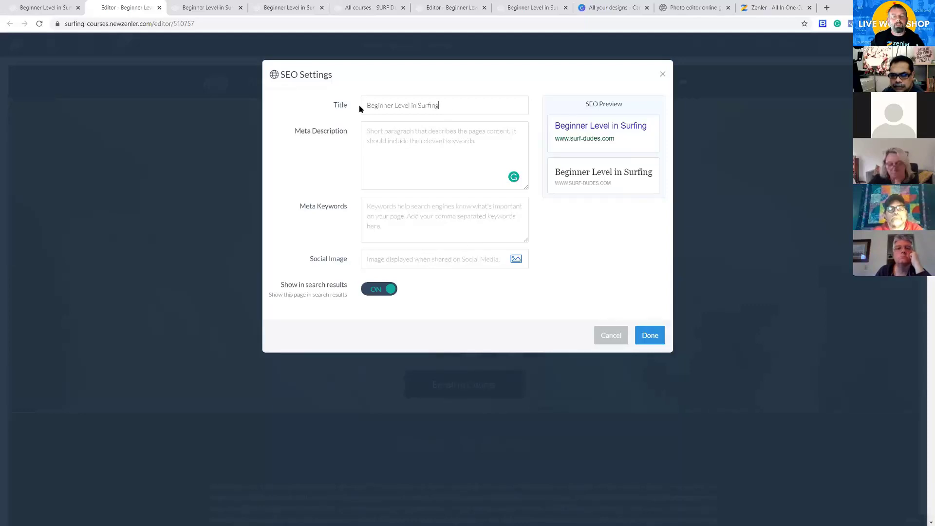
drag(369, 104, 460, 98)
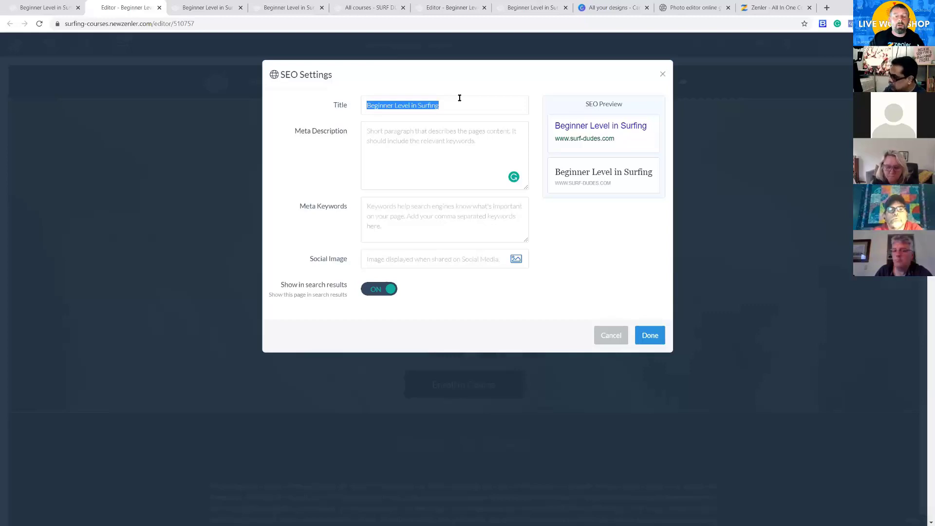
click(446, 108)
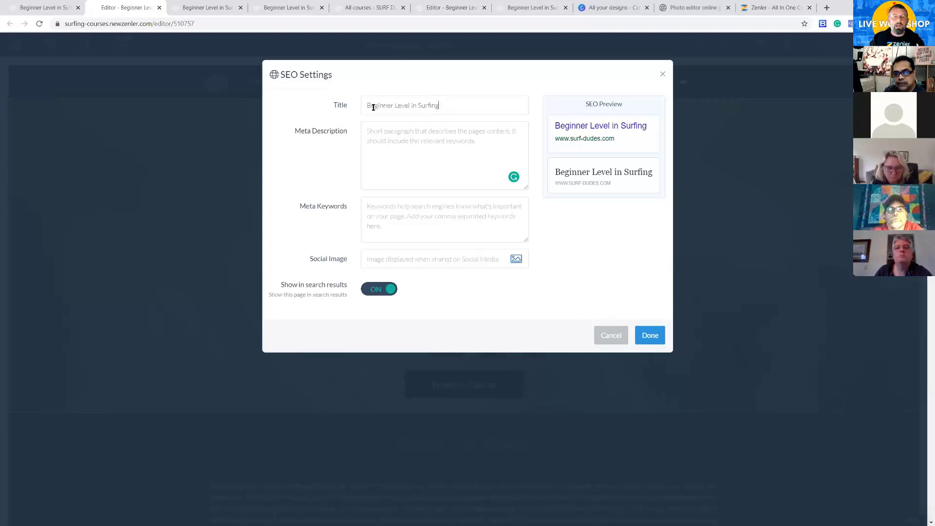
triple_click(391, 106)
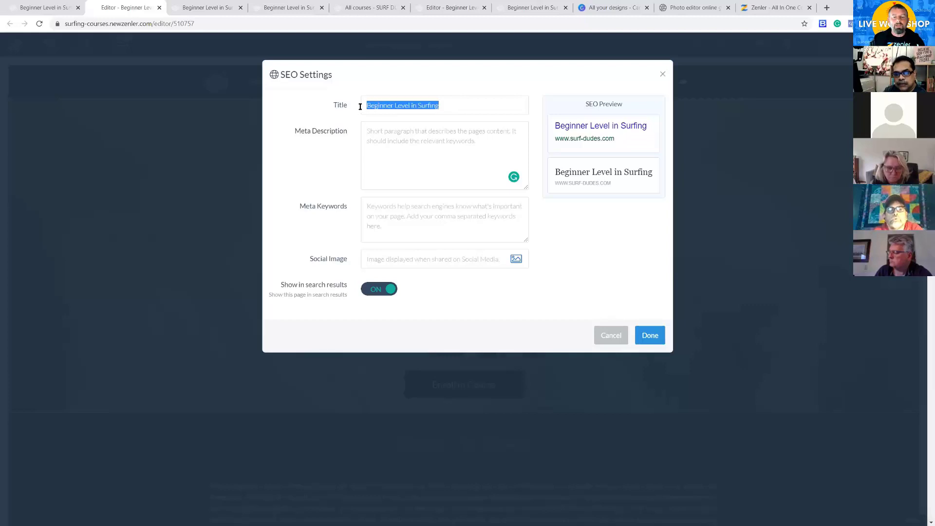
click(413, 143)
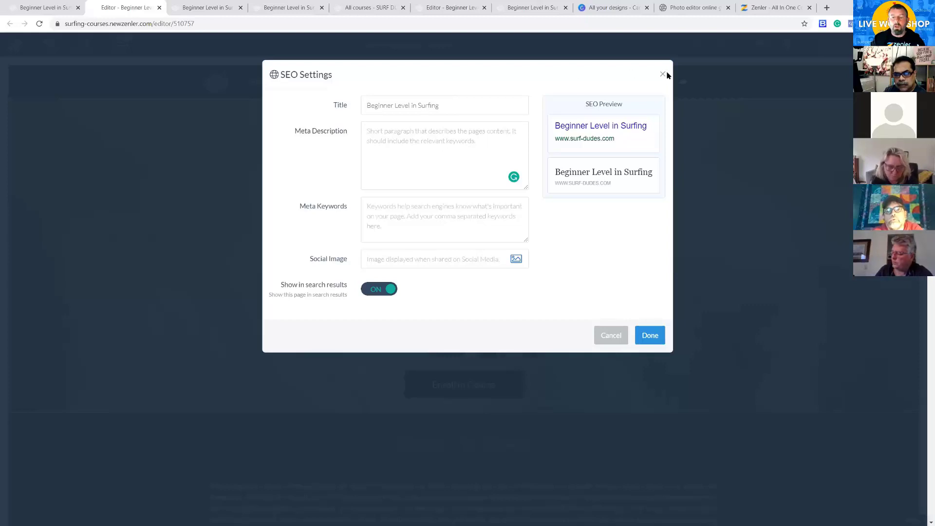
click(401, 153)
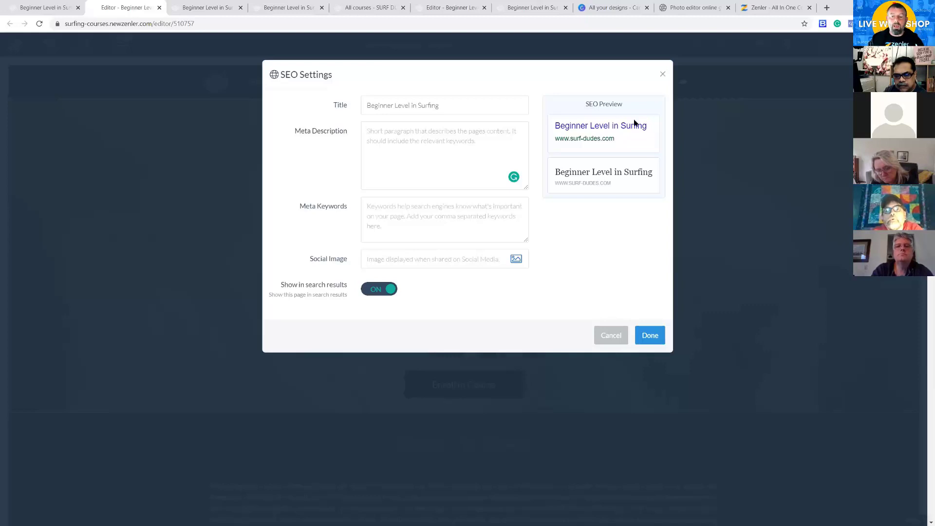
click(663, 74)
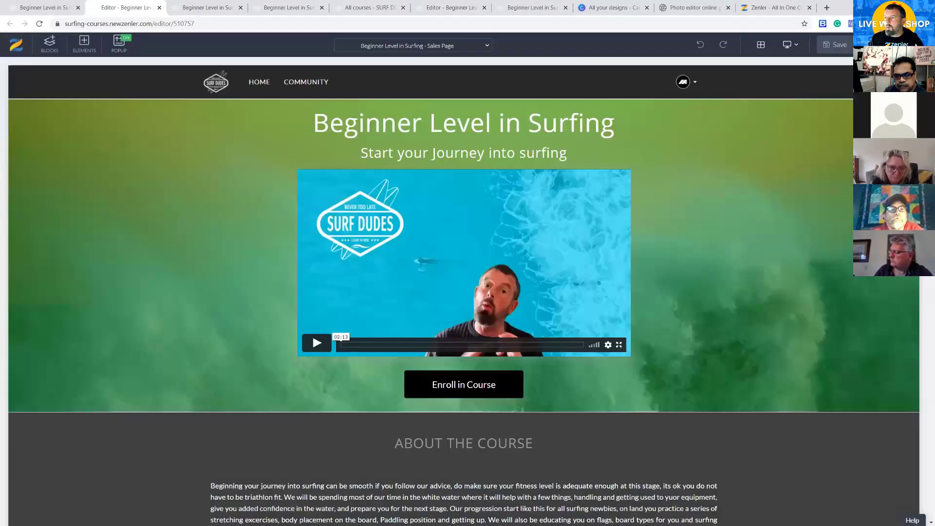
Copy the ABOUT THE COURSE text up to "getting up." into the meta description of the sales page's SEO settings.
scroll(383, 444, down, 1)
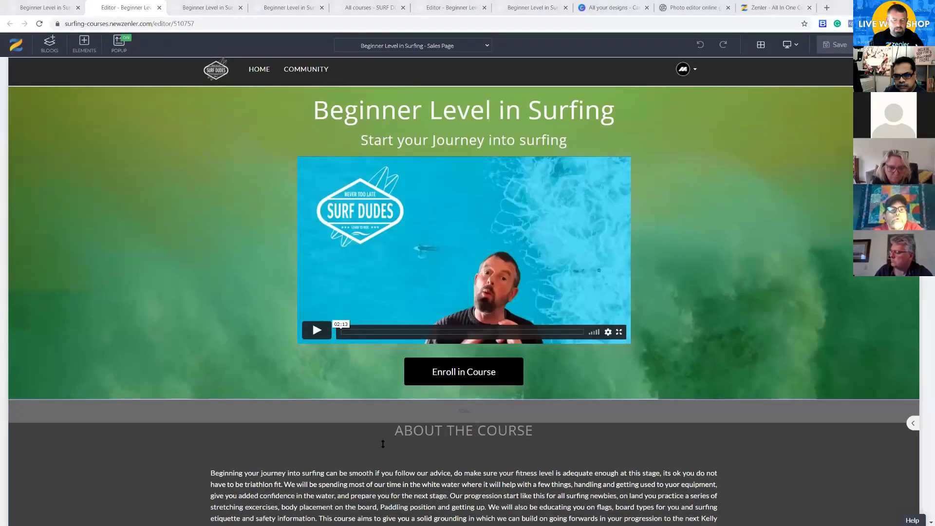
scroll(382, 443, down, 2)
click(503, 422)
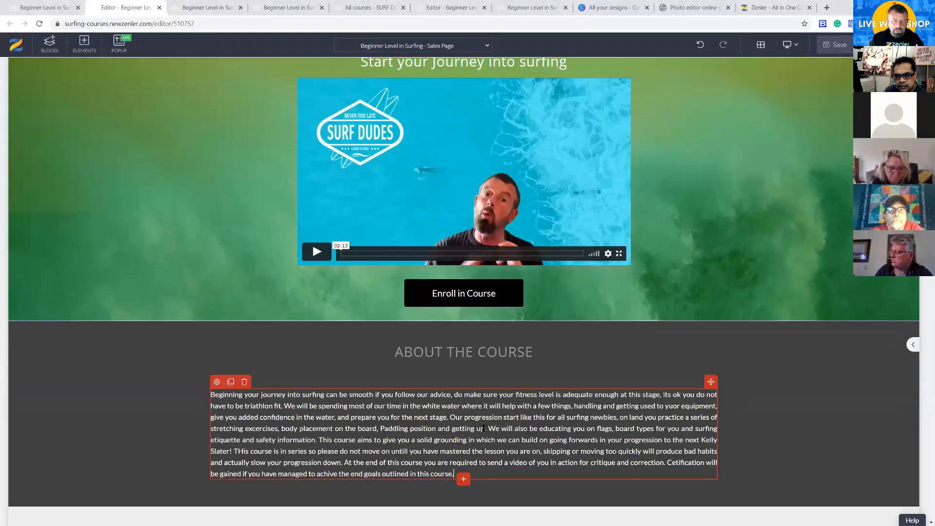
drag(486, 428, 213, 394)
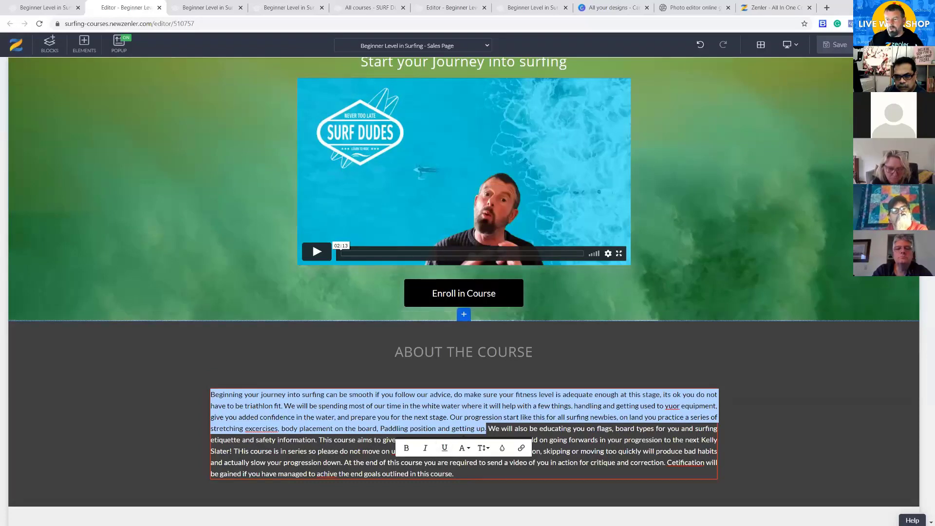
click(649, 334)
click(917, 44)
click(849, 86)
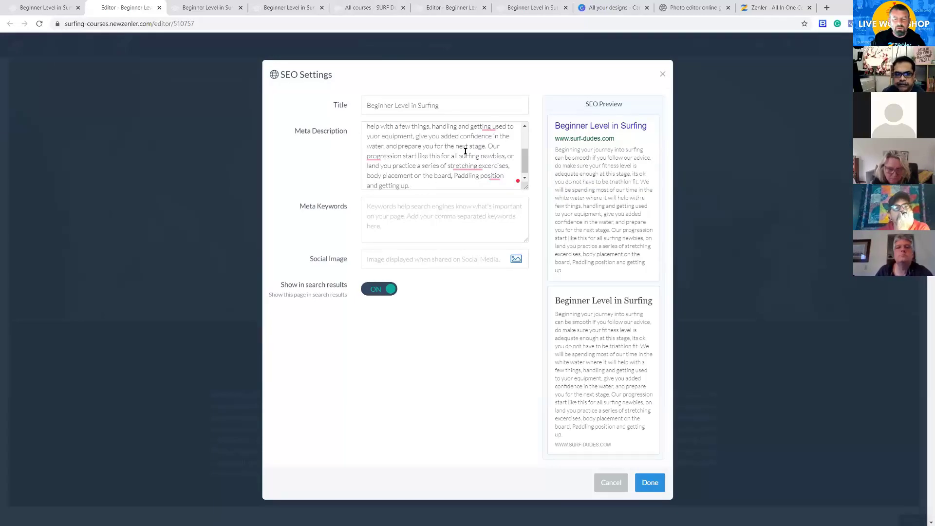
Trim the meta description so that it ends after "have to be triathlon fit.".
shift+click(487, 145)
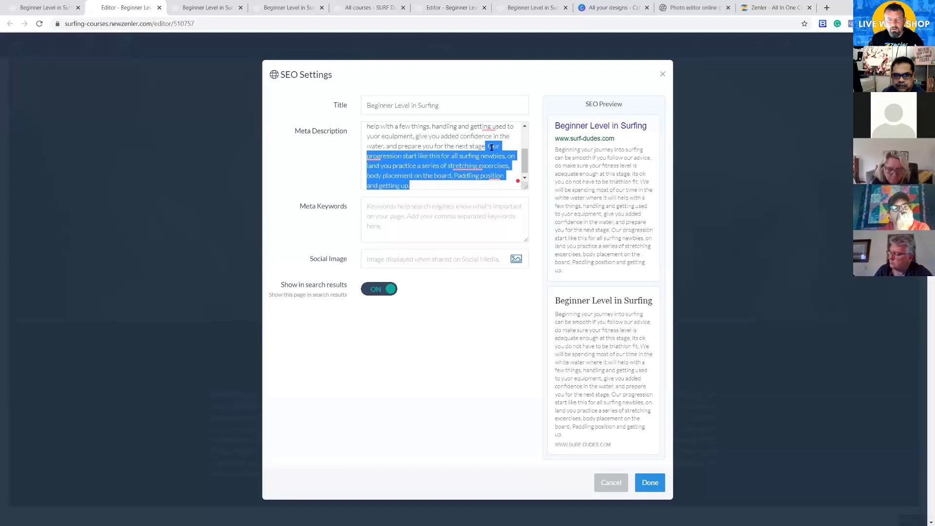
key(BackSpace)
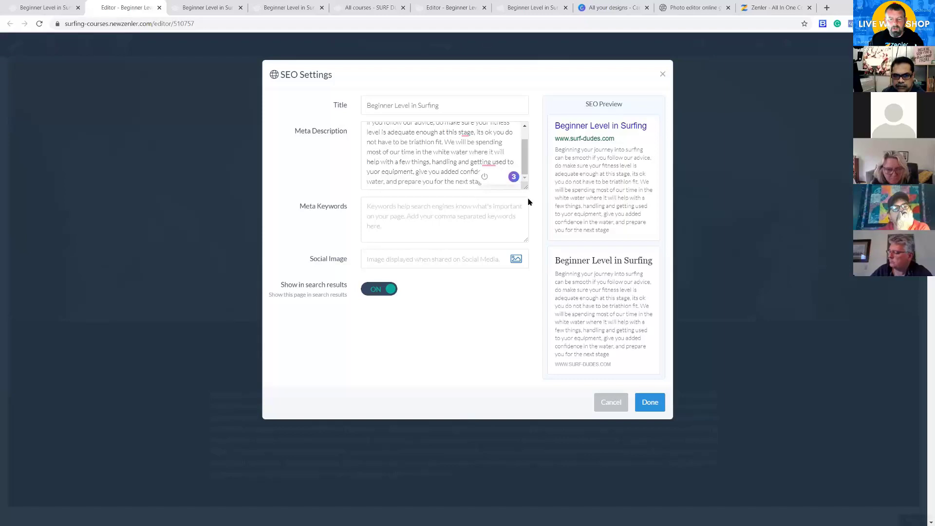
scroll(525, 149, up, 1)
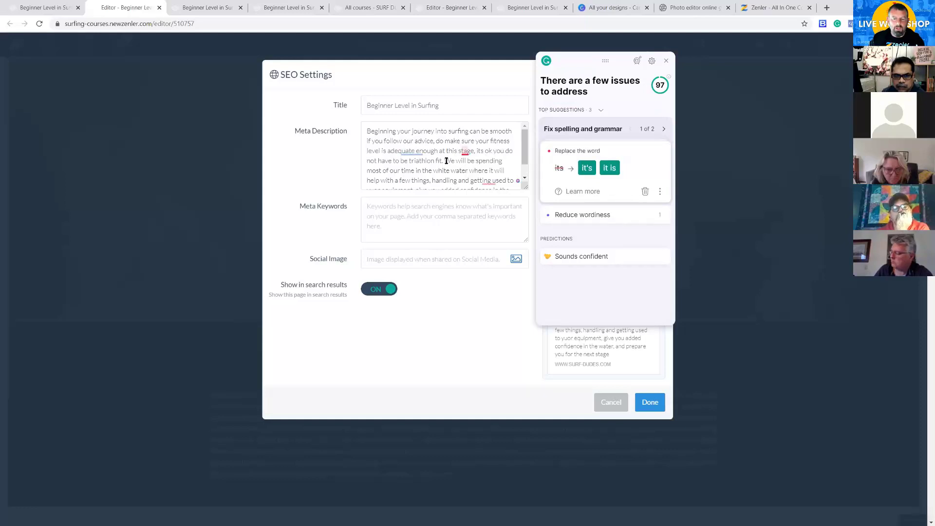
drag(482, 193, 509, 194)
key(BackSpace)
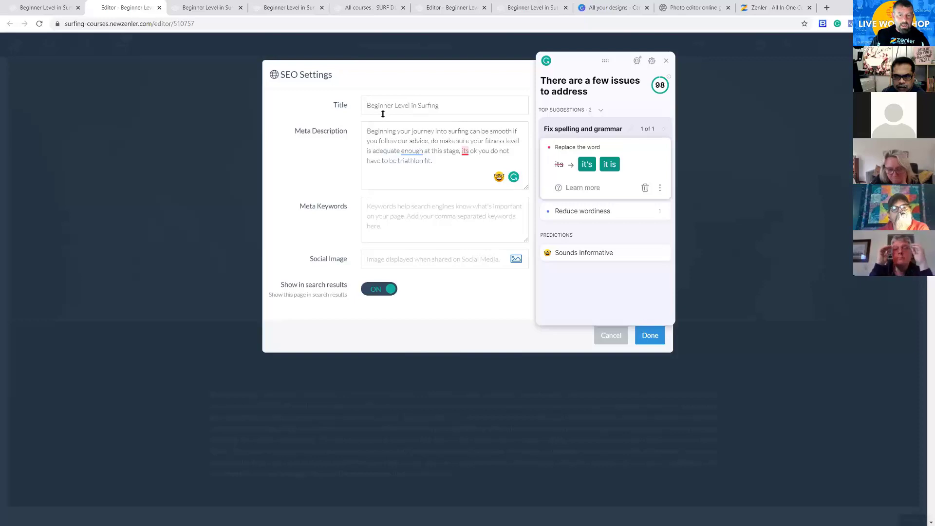
Dismiss the Grammarly suggestions and review the SEO title against the shortened meta description.
triple_click(432, 103)
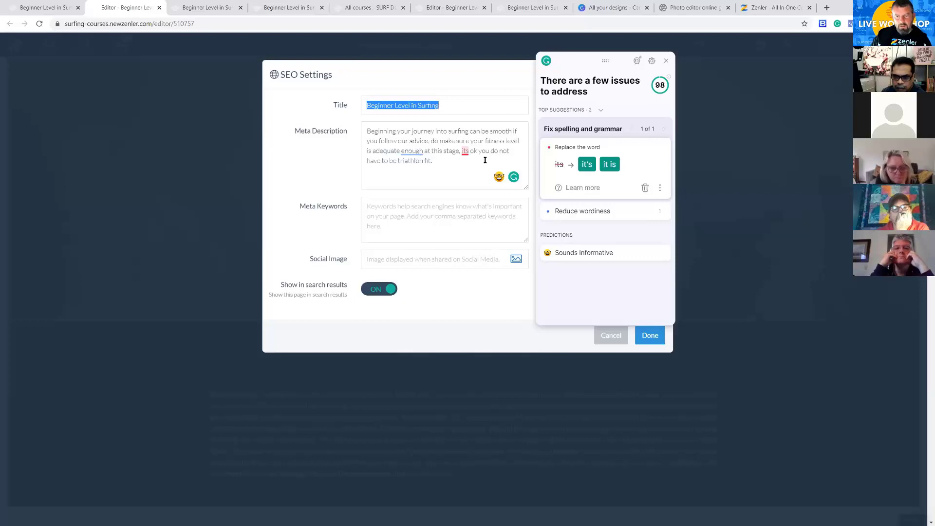
click(666, 61)
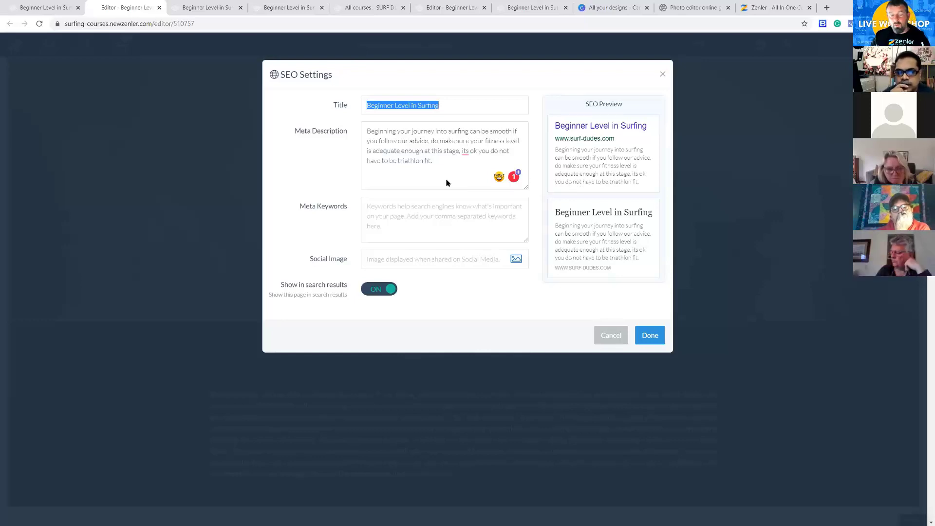
click(386, 105)
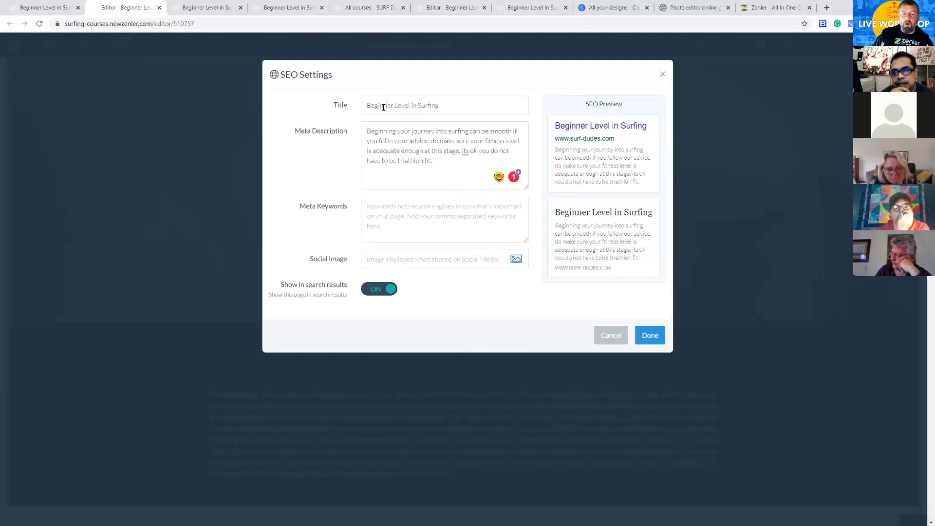
triple_click(442, 104)
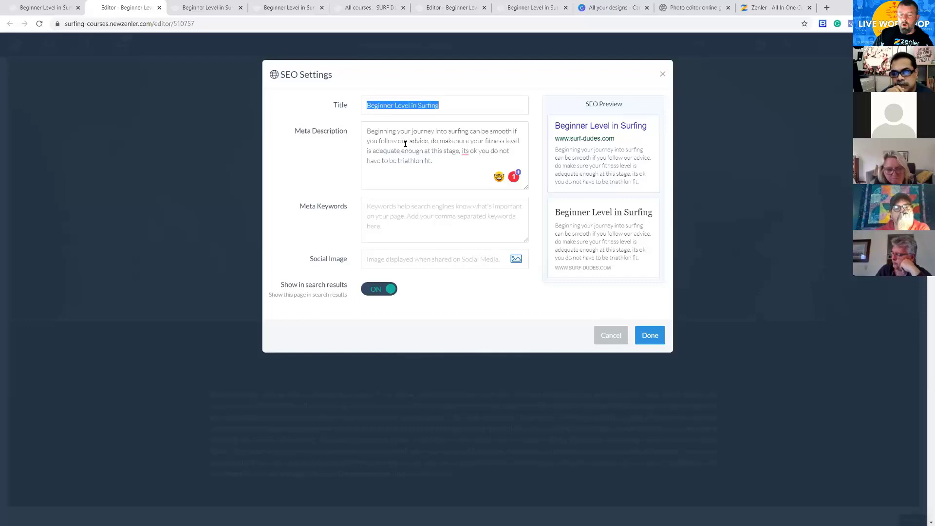
click(409, 140)
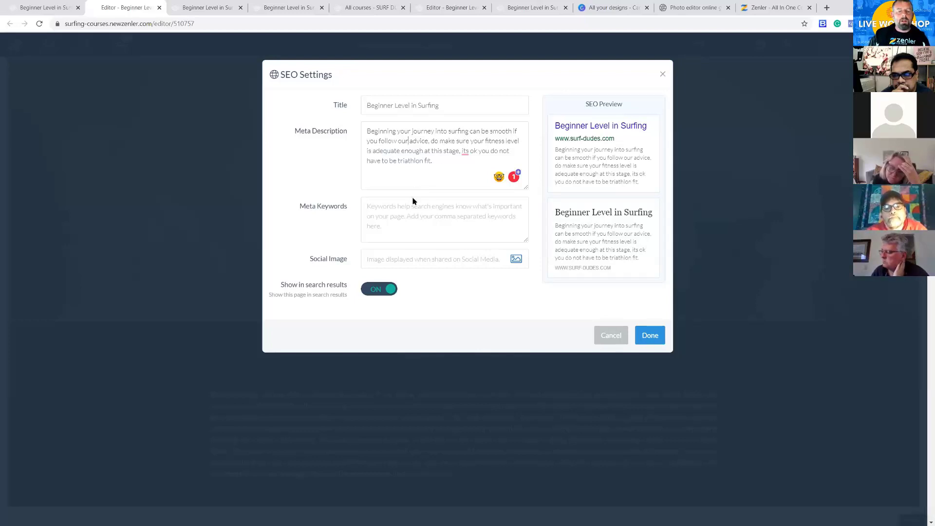
drag(439, 104, 363, 102)
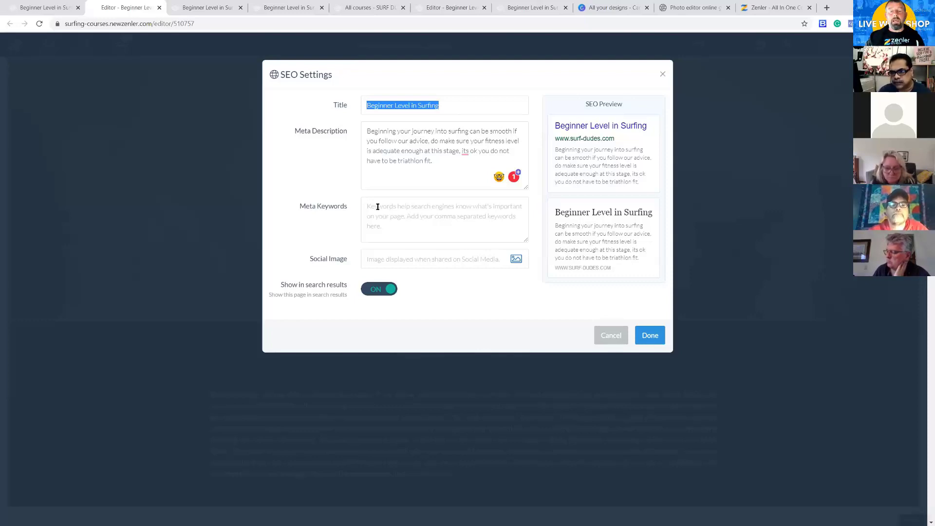
click(419, 217)
key(ctrl+v)
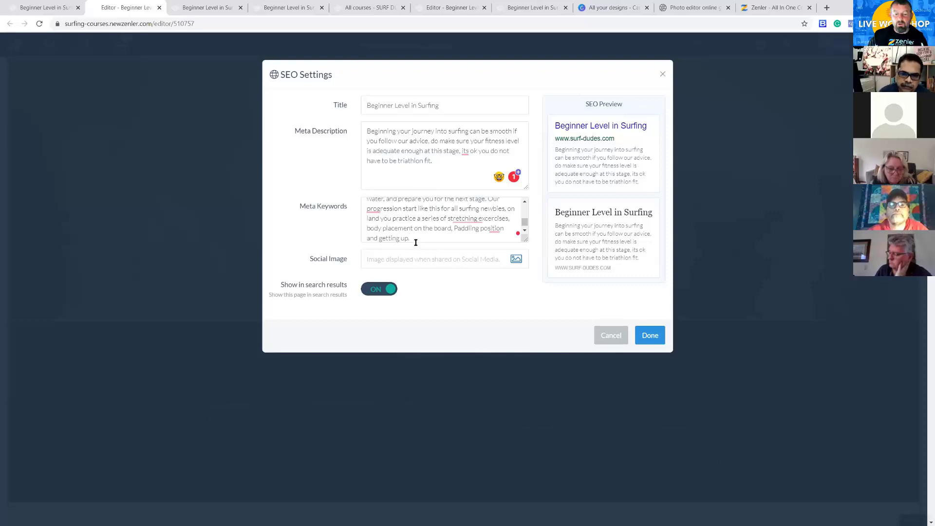
double_click(400, 219)
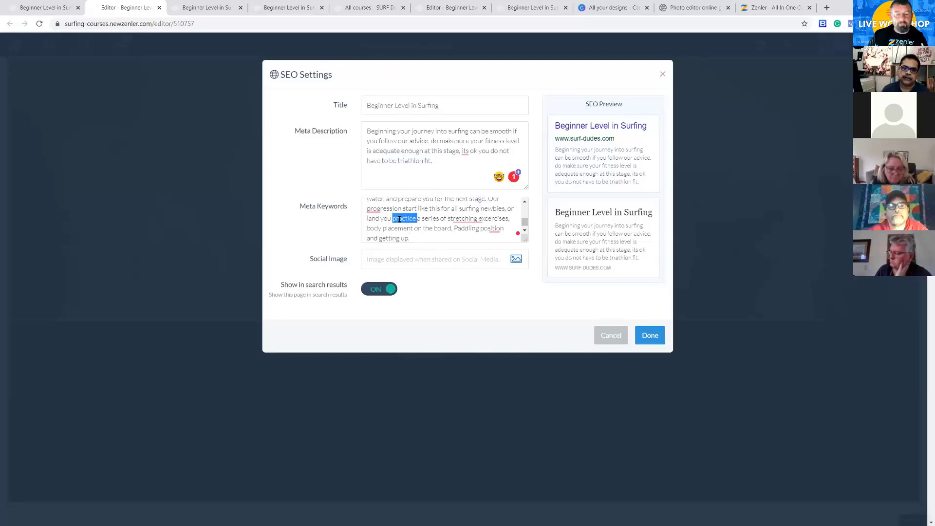
key(ctrl+a)
key(BackSpace)
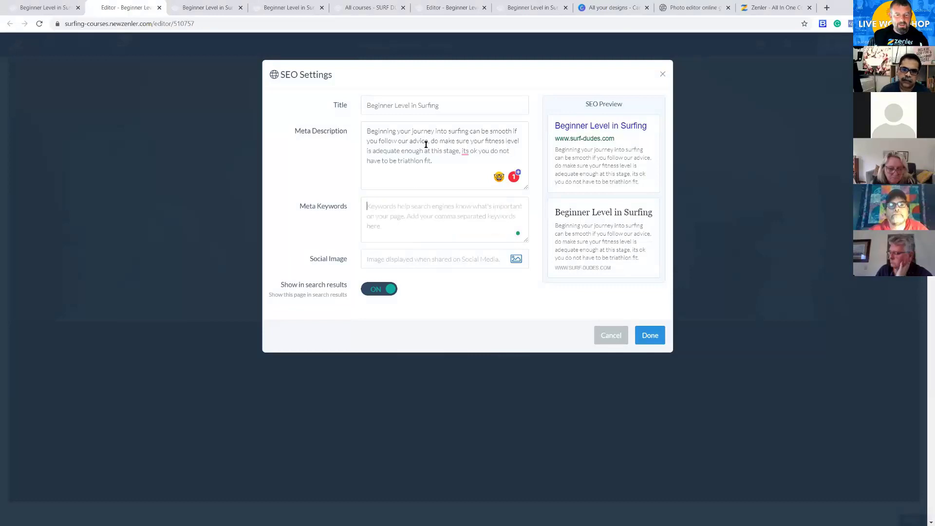
Fill in the meta keywords with the page title followed by "Surfing in the UK,Online Surfing UK,Beginner guide to surfing", separated by commas.
click(444, 107)
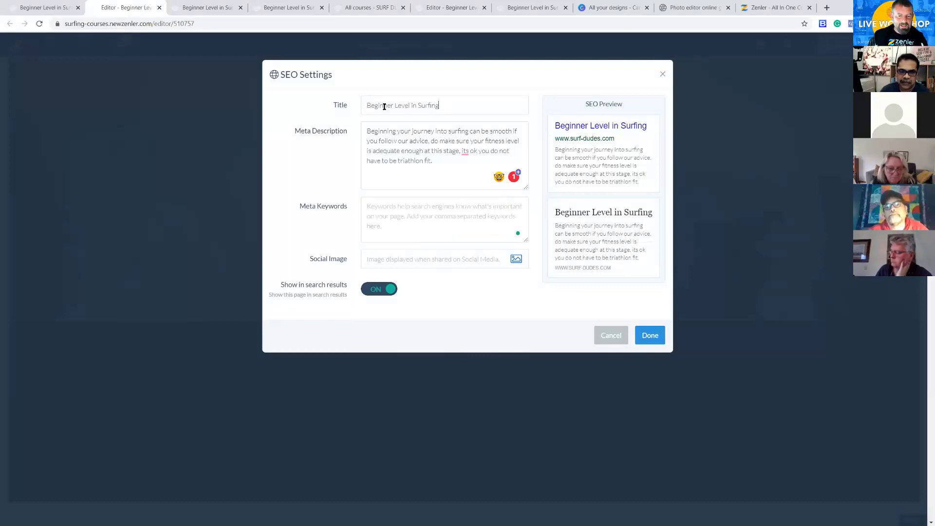
triple_click(370, 104)
key(ctrl+c)
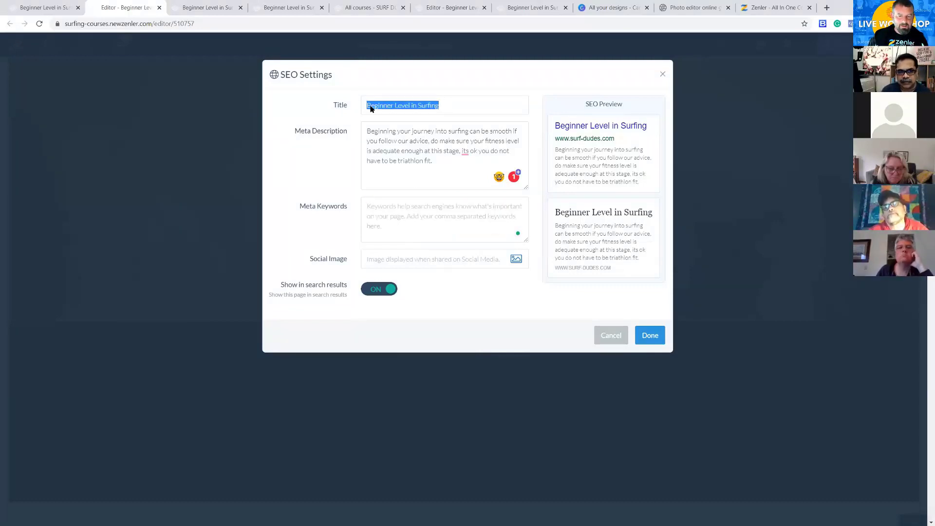
click(377, 207)
key(ctrl+v)
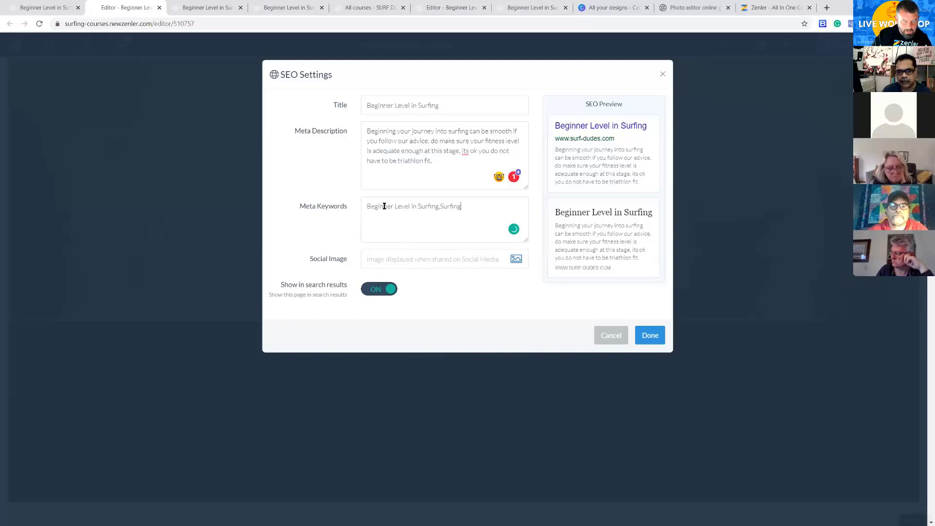
text(,Surfing in the UK,)
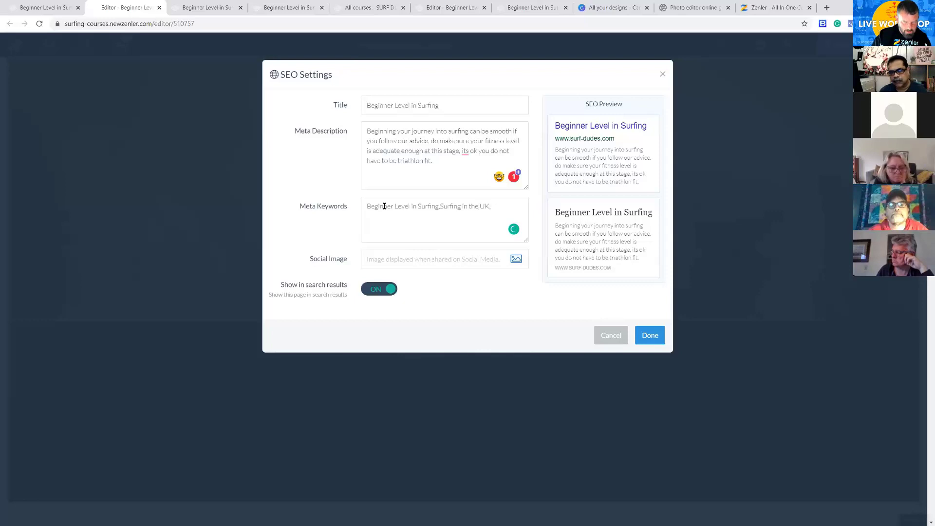
text(Online Surfing UK,)
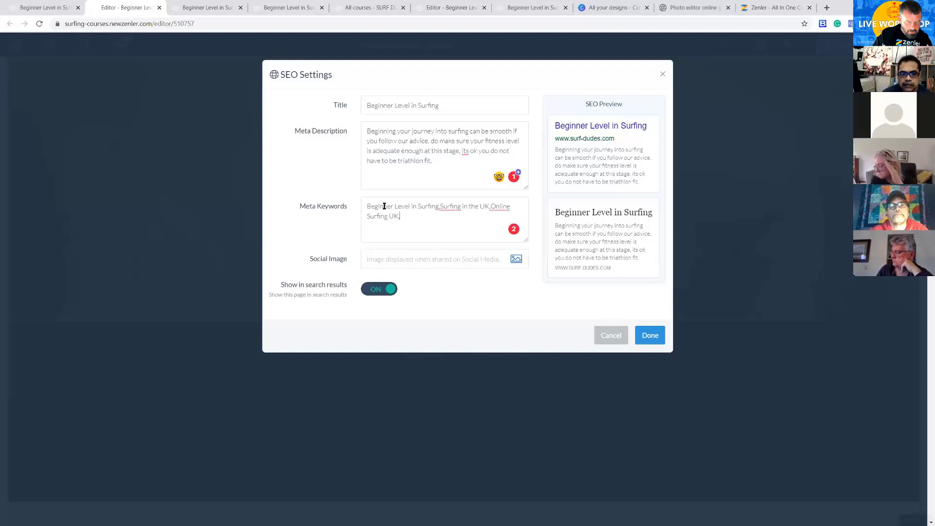
text(Beginne)
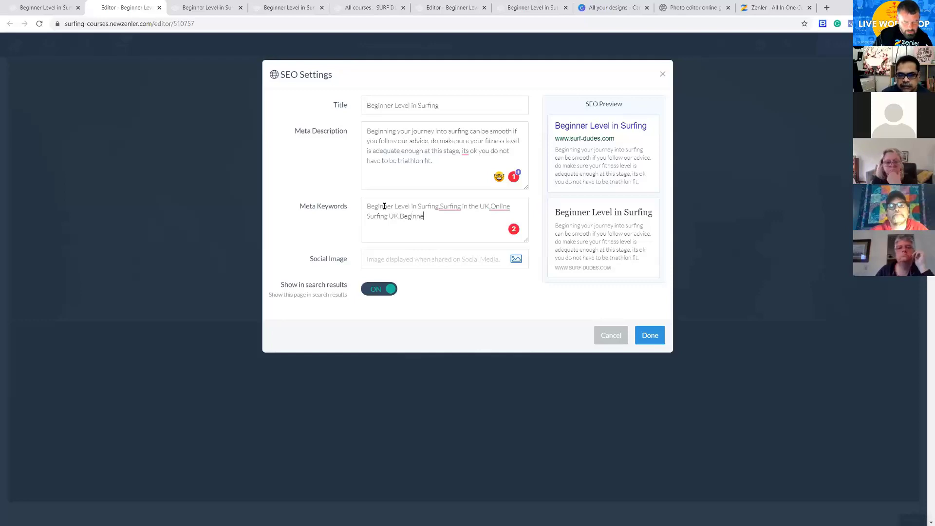
text(r guide to surfing)
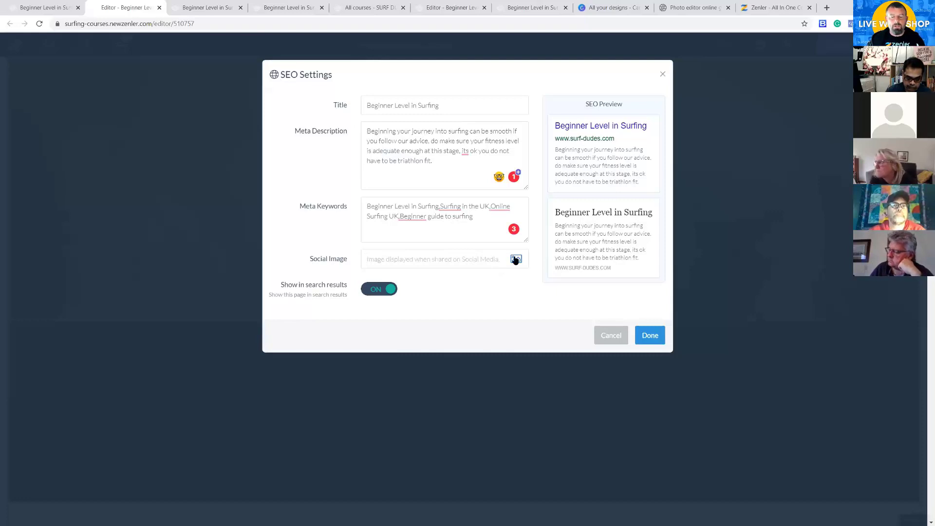
Upload beginner.png from BEGINNERS-COURSE-ASSETS as the social image, enlarging the crop area to enclose the whole green surfer circle.
click(511, 279)
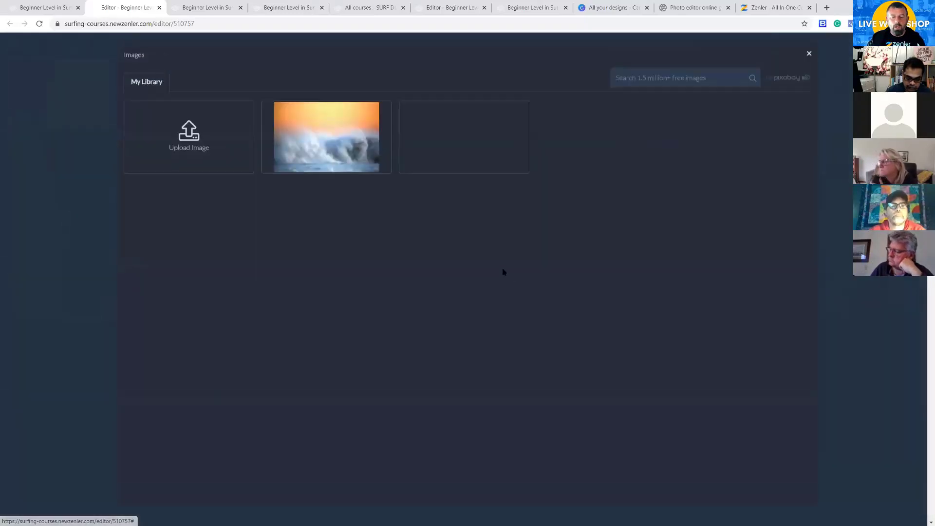
click(195, 154)
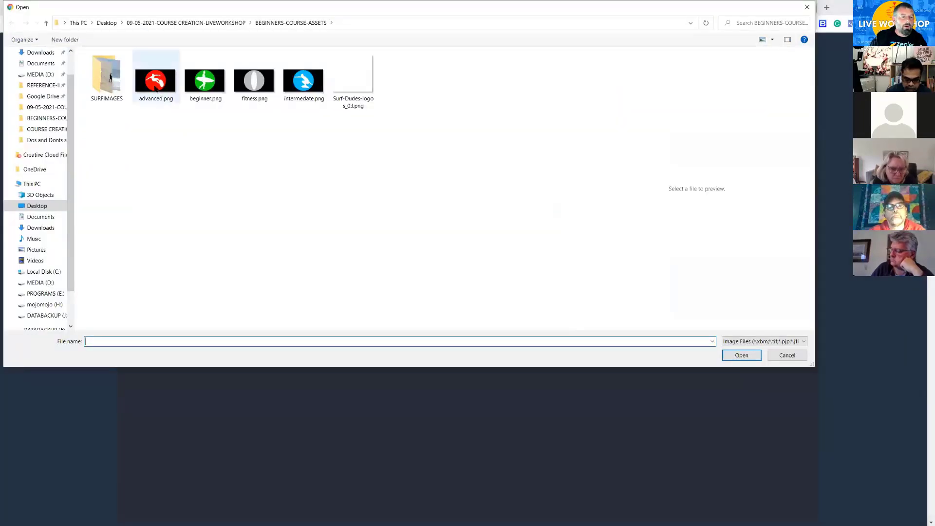
click(204, 80)
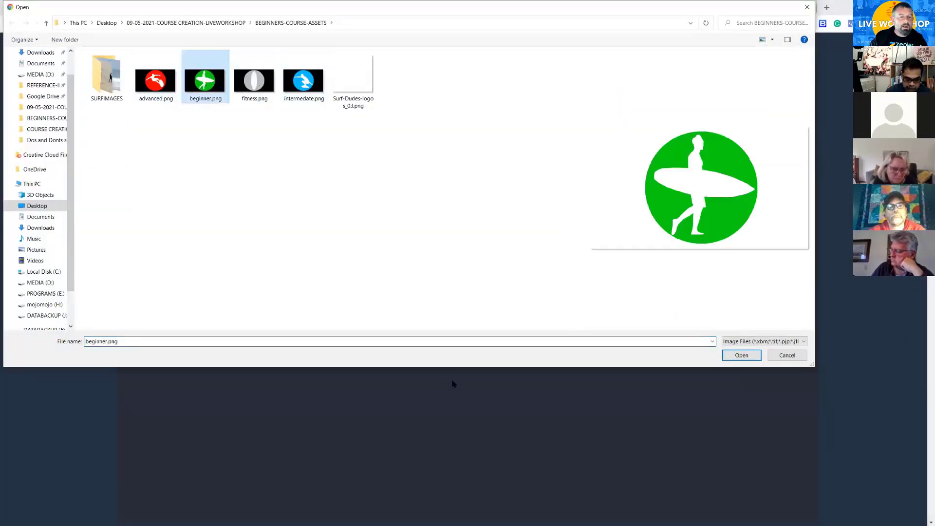
click(741, 355)
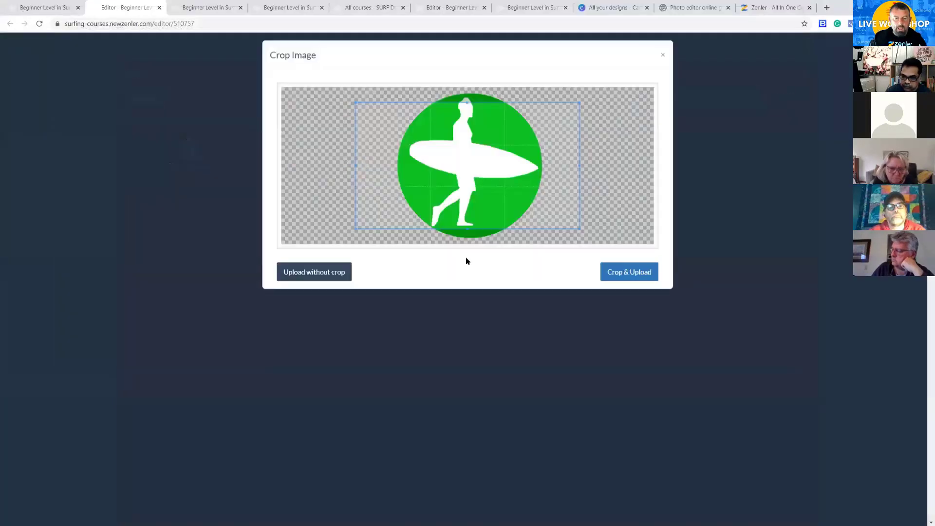
drag(579, 123, 599, 106)
drag(356, 248, 332, 262)
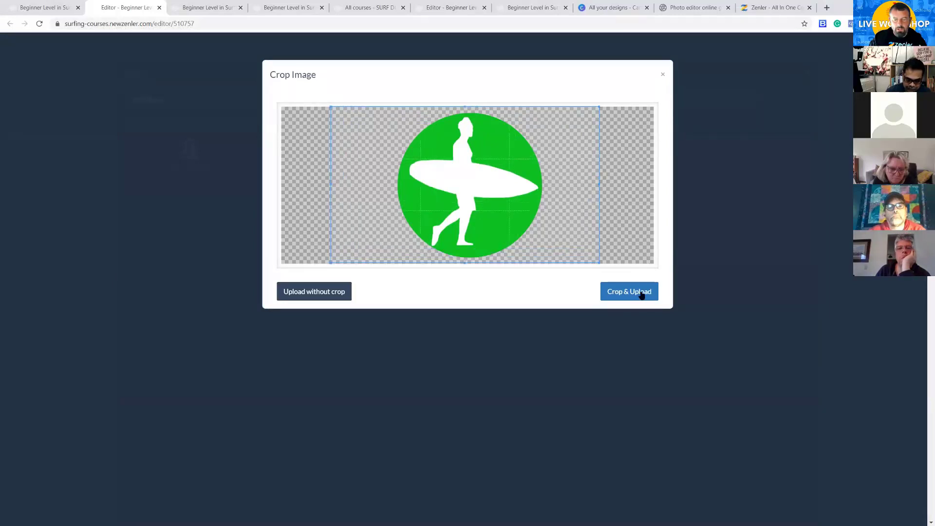
click(625, 295)
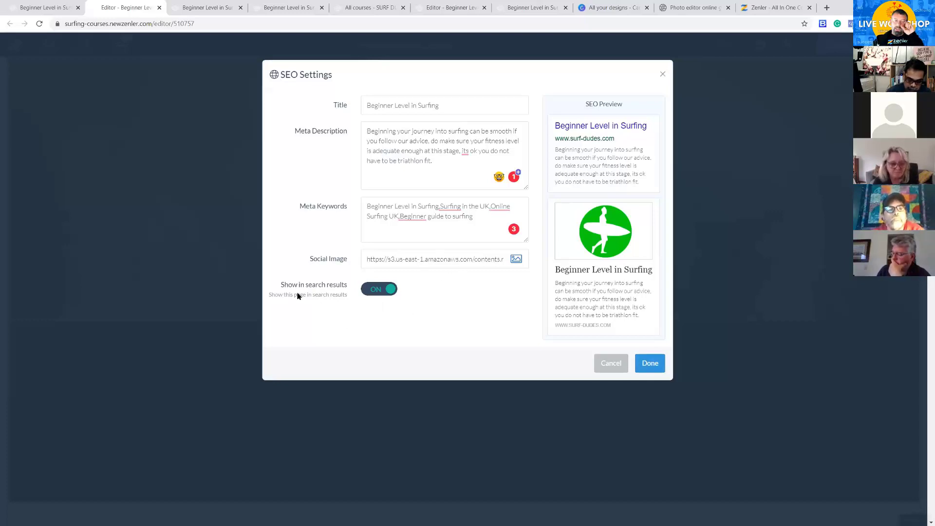
Switch Show in search results off and back on, and apply the sales page's SEO settings.
drag(281, 286, 351, 289)
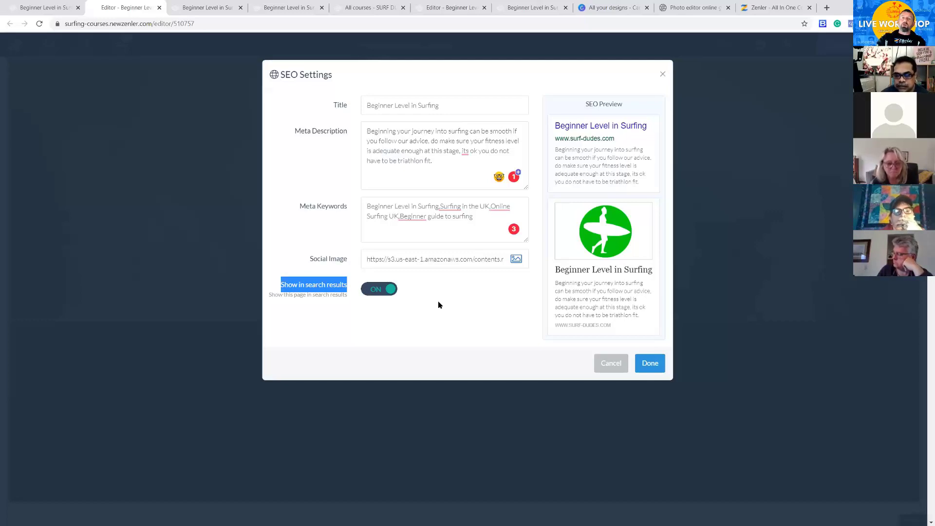
click(382, 288)
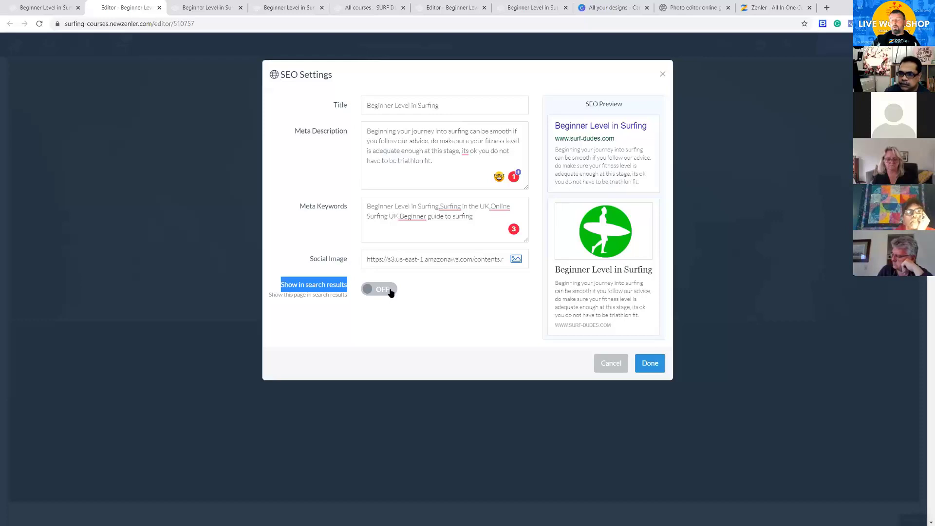
click(390, 292)
click(649, 363)
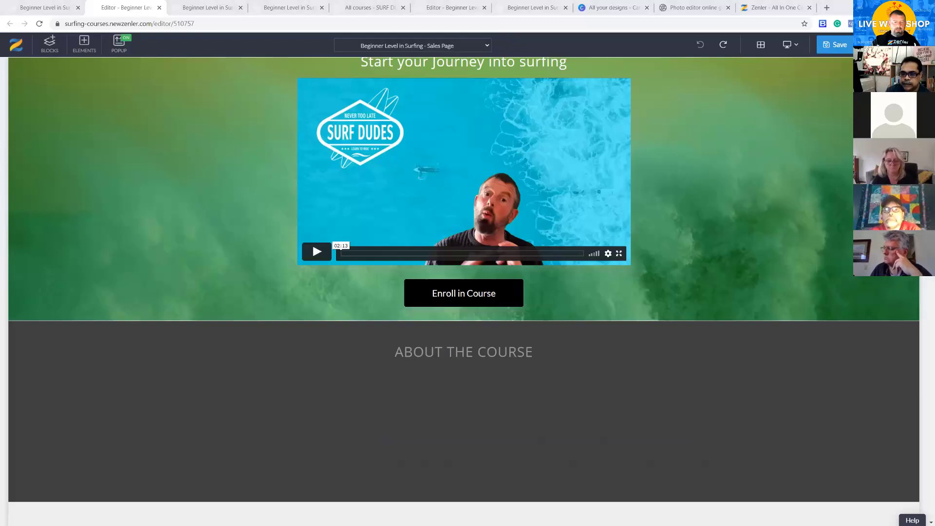
Switch to the worksheet PDF in Acrobat and review point 5 on course categories and point 6 on automation emails.
key(alt+Tab)
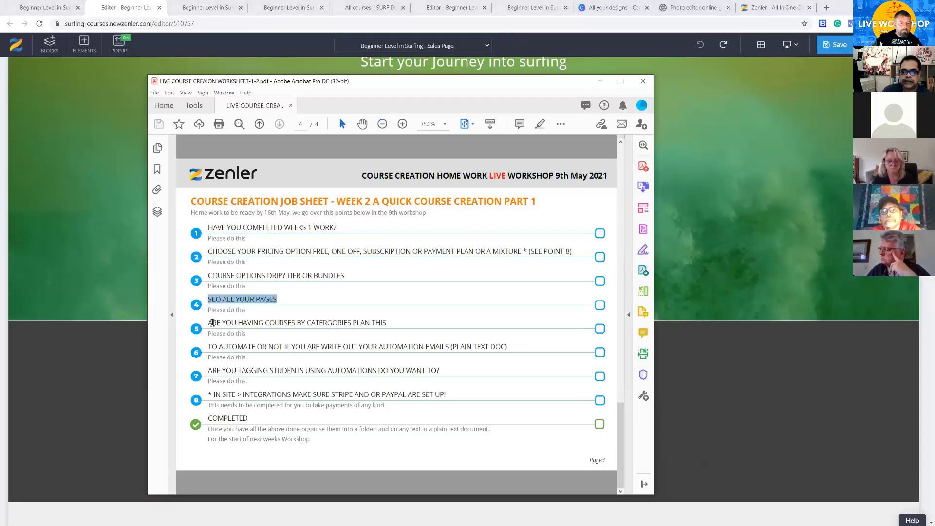
drag(210, 322, 390, 324)
click(390, 325)
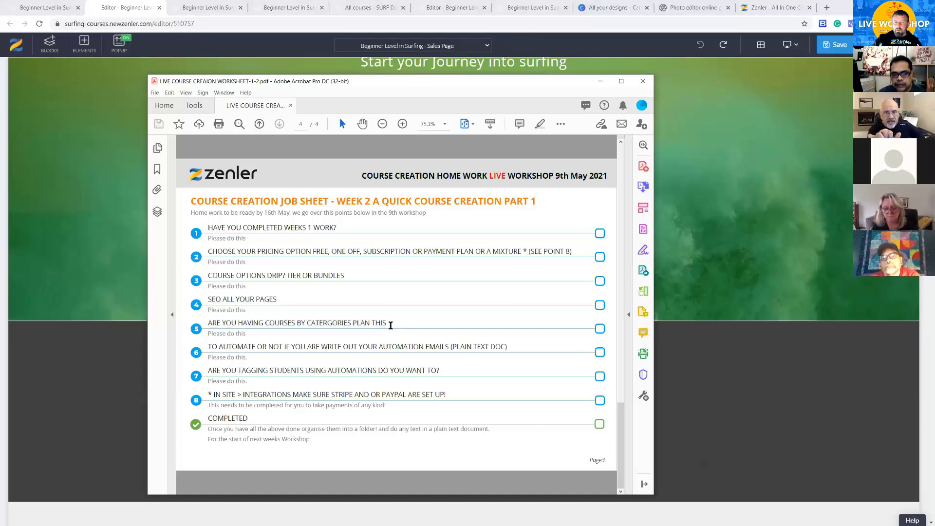
drag(386, 323, 209, 323)
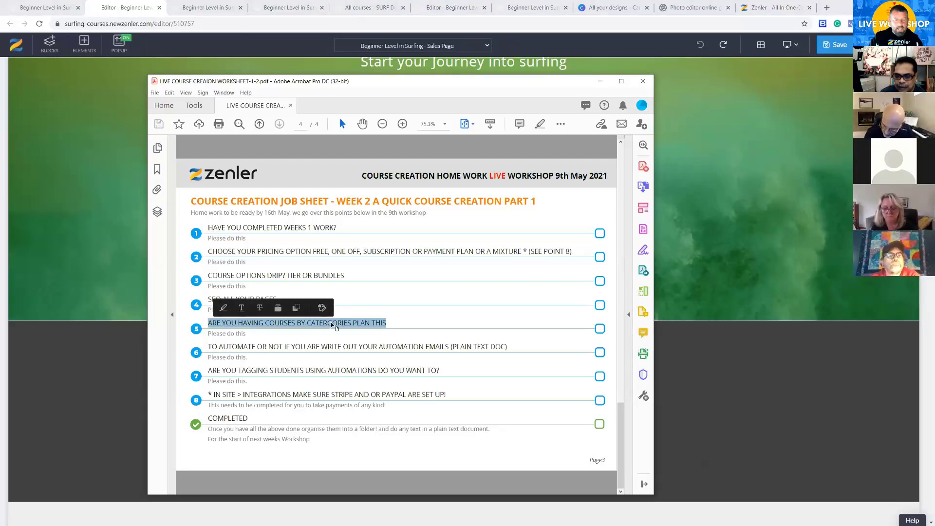
click(403, 326)
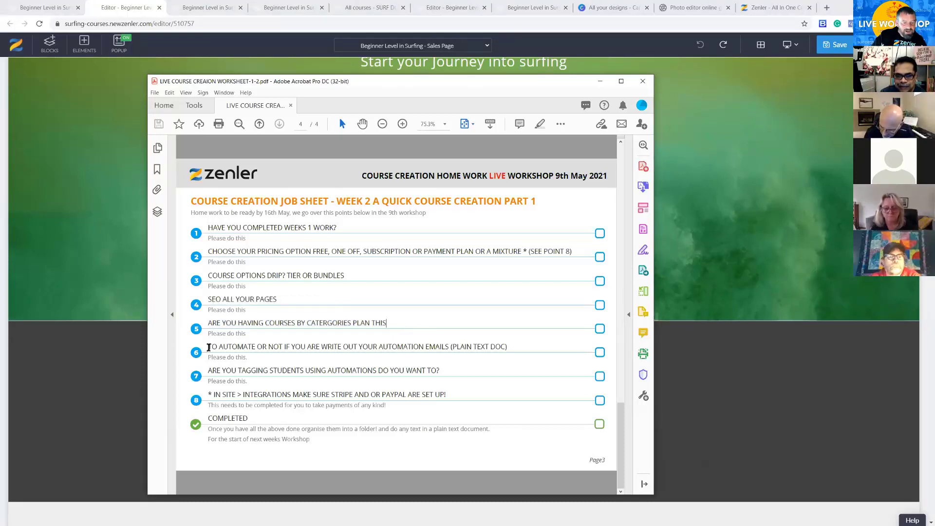
drag(208, 324, 387, 326)
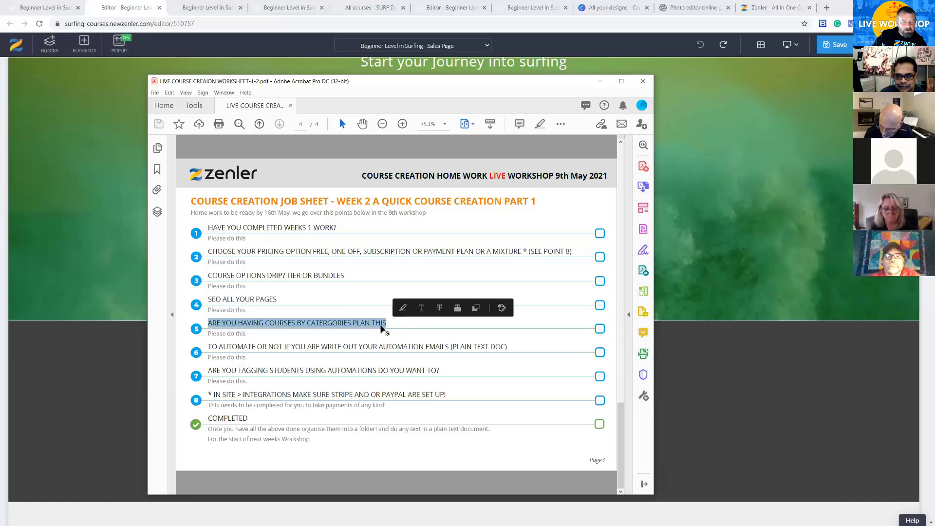
drag(209, 346, 528, 351)
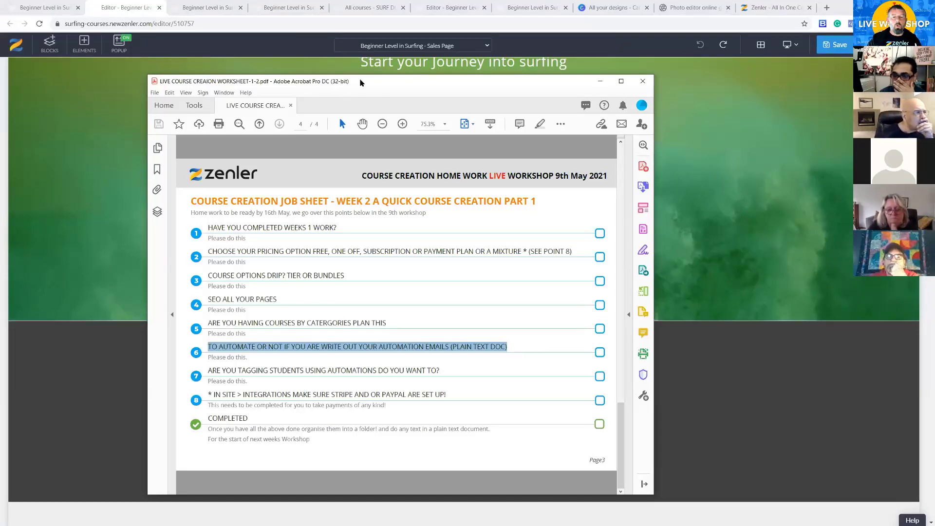
drag(367, 84, 375, 524)
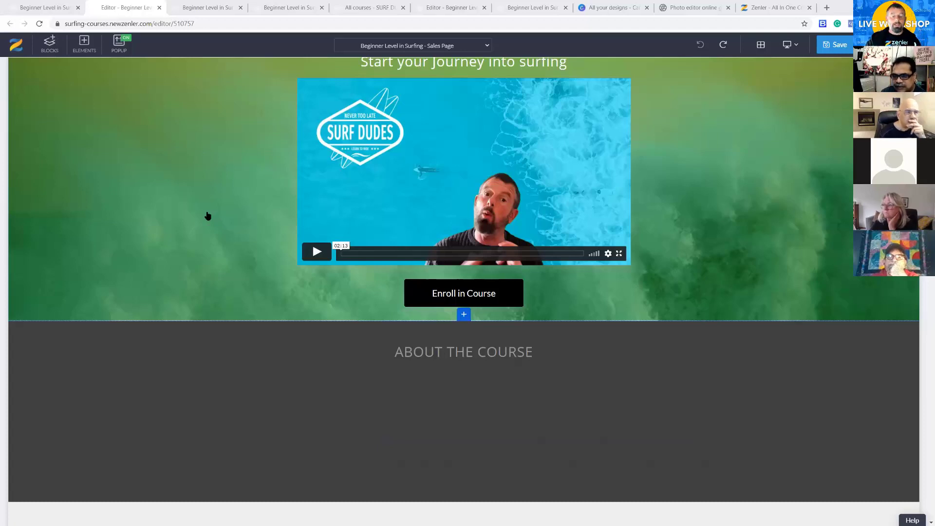
Return to the Beginner Level in Surfing course in the browser and expand the Enroll Email Sequence among its automation rules.
scroll(256, 192, up, 2)
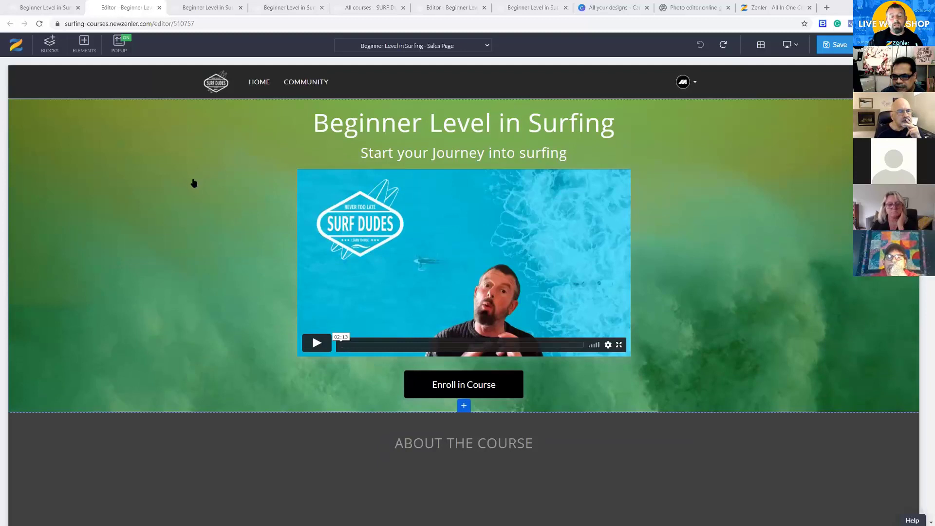
click(63, 7)
click(272, 148)
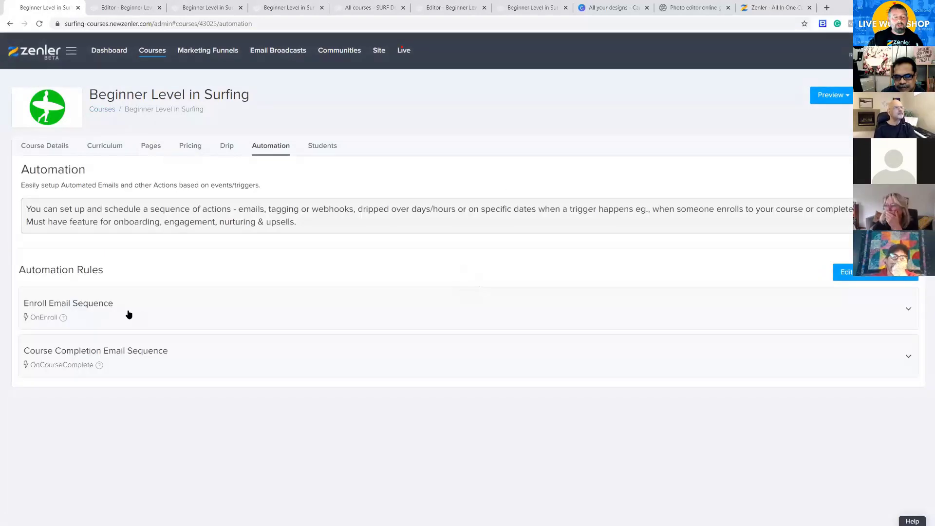
click(314, 297)
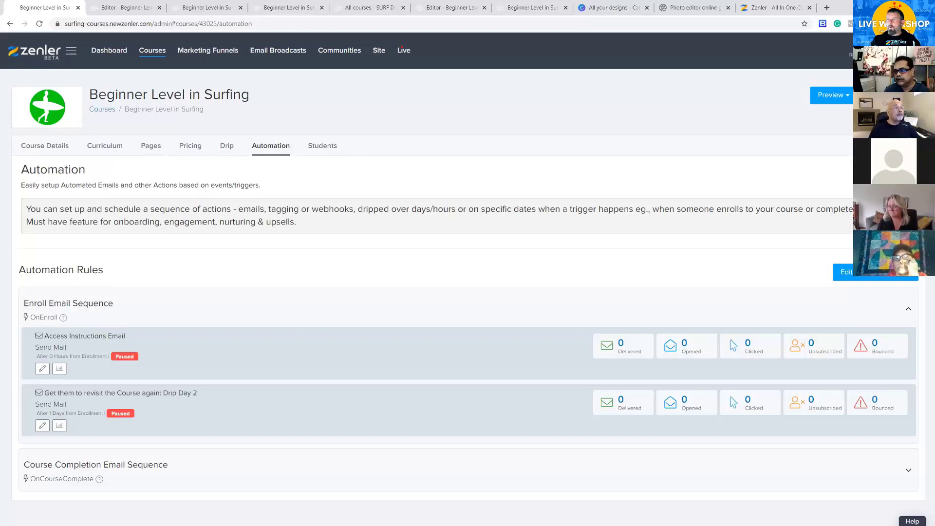
Switch back to the worksheet PDF and review point 7 on tagging students, point 8 on payment integrations and the preceding homework points.
key(alt+Tab)
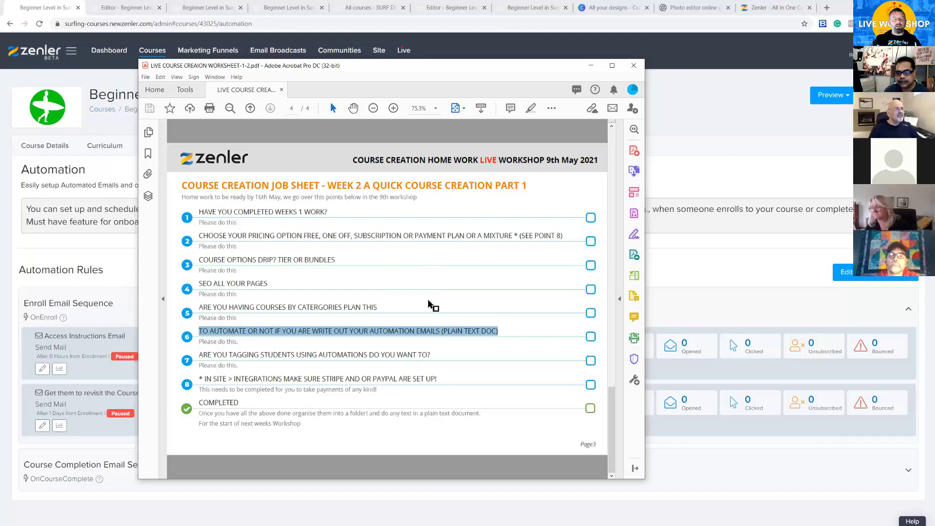
click(227, 356)
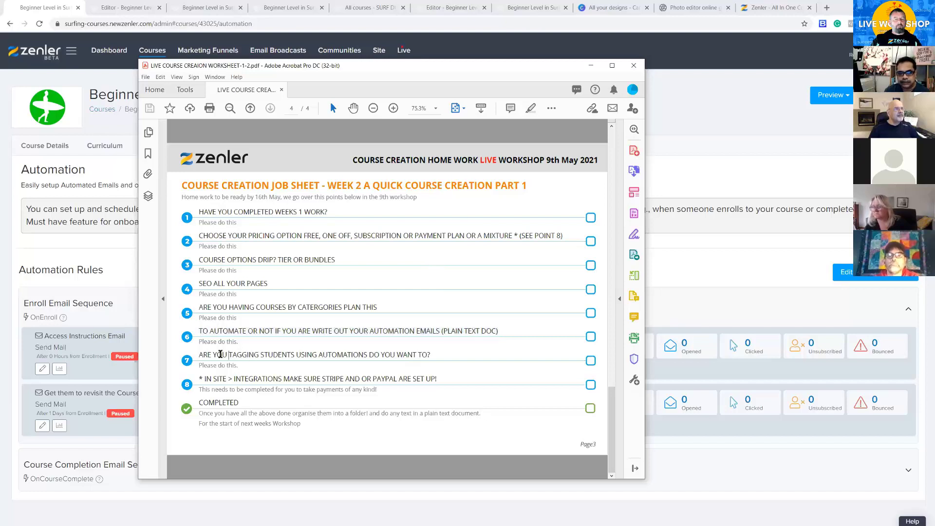
drag(200, 353, 462, 357)
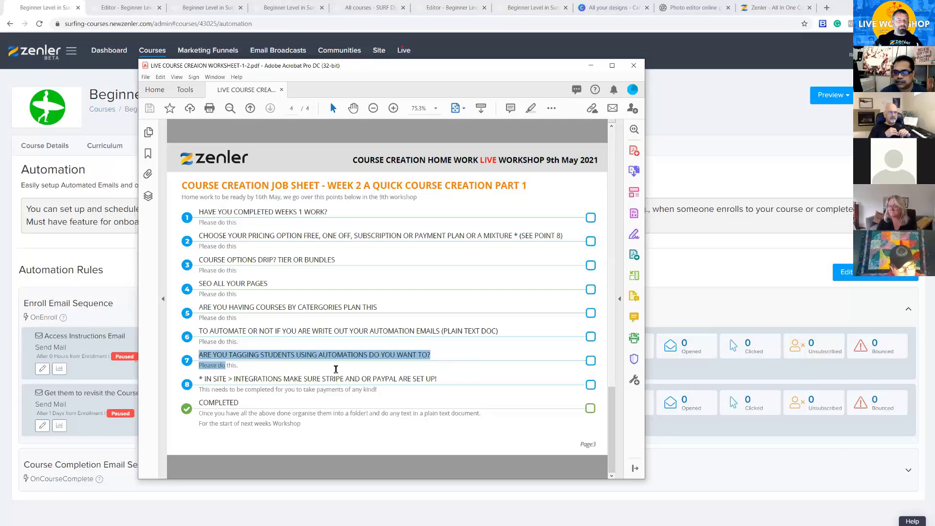
drag(206, 378, 444, 384)
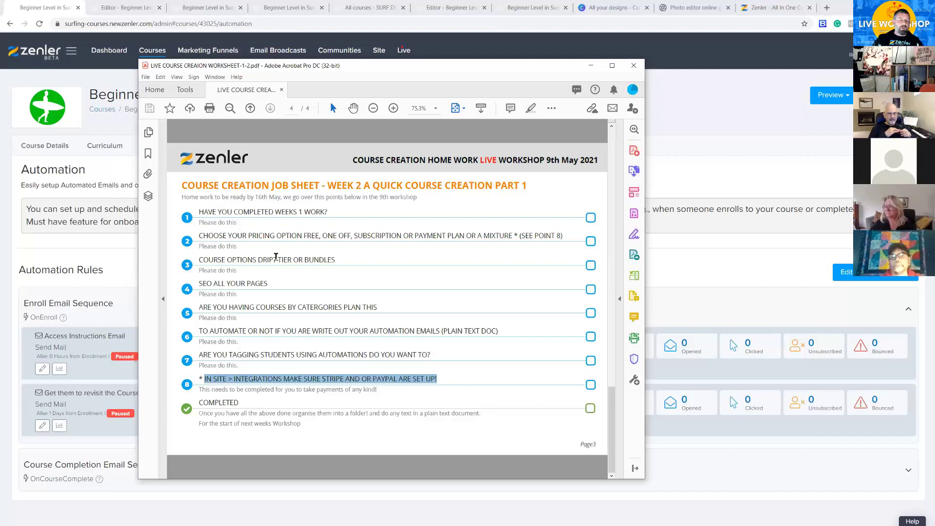
drag(208, 226, 294, 358)
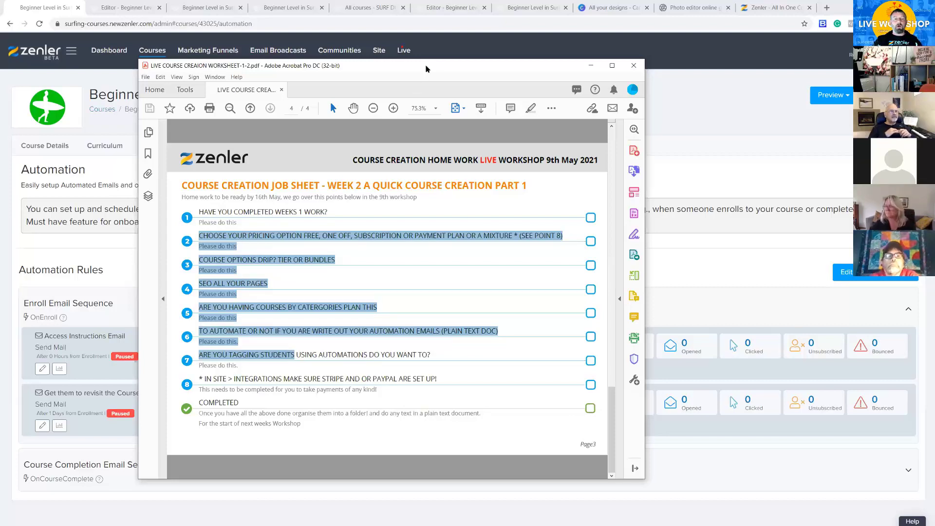
drag(427, 68, 447, 78)
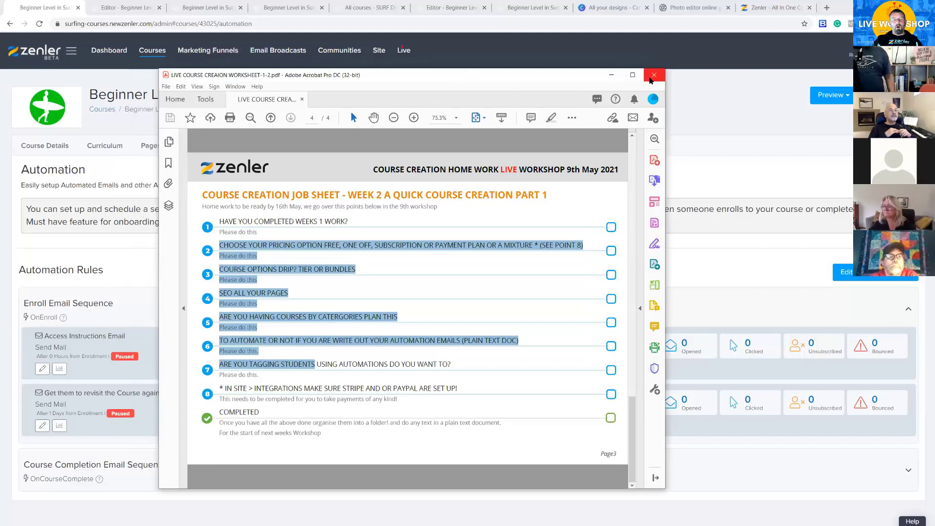